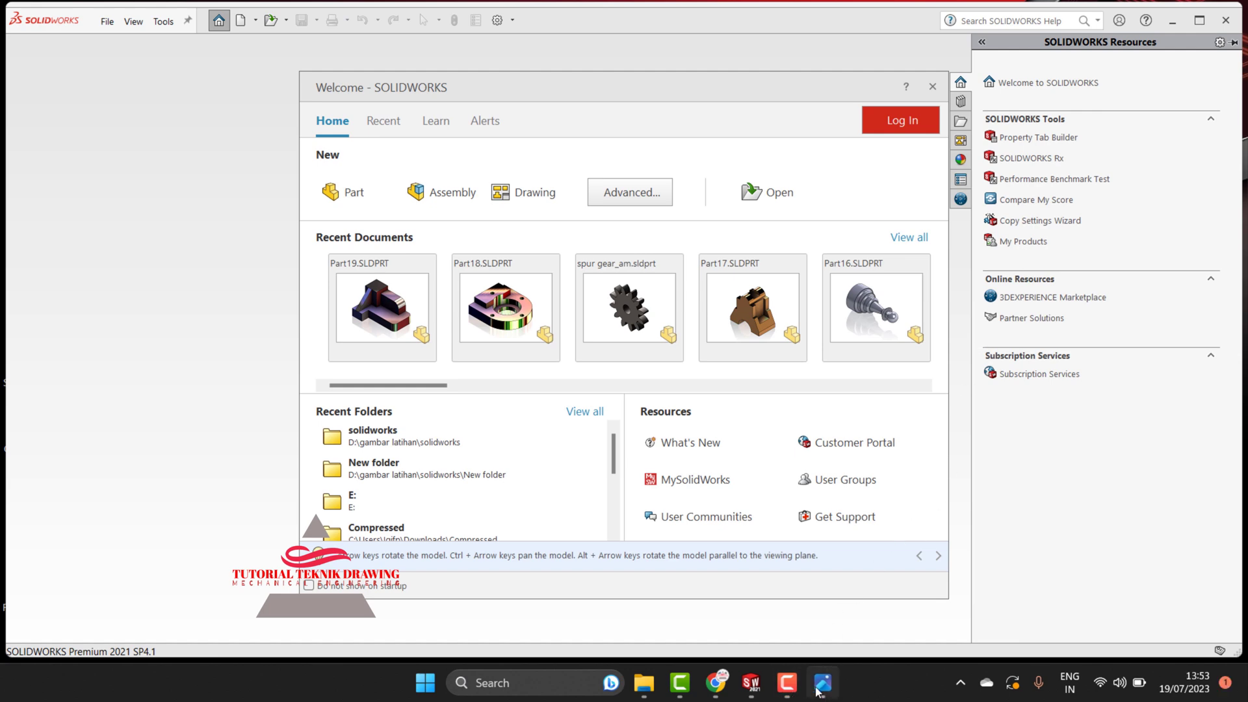
# Check the bracket reference drawing, then start a new blank Part document
pyautogui.click(819, 685)
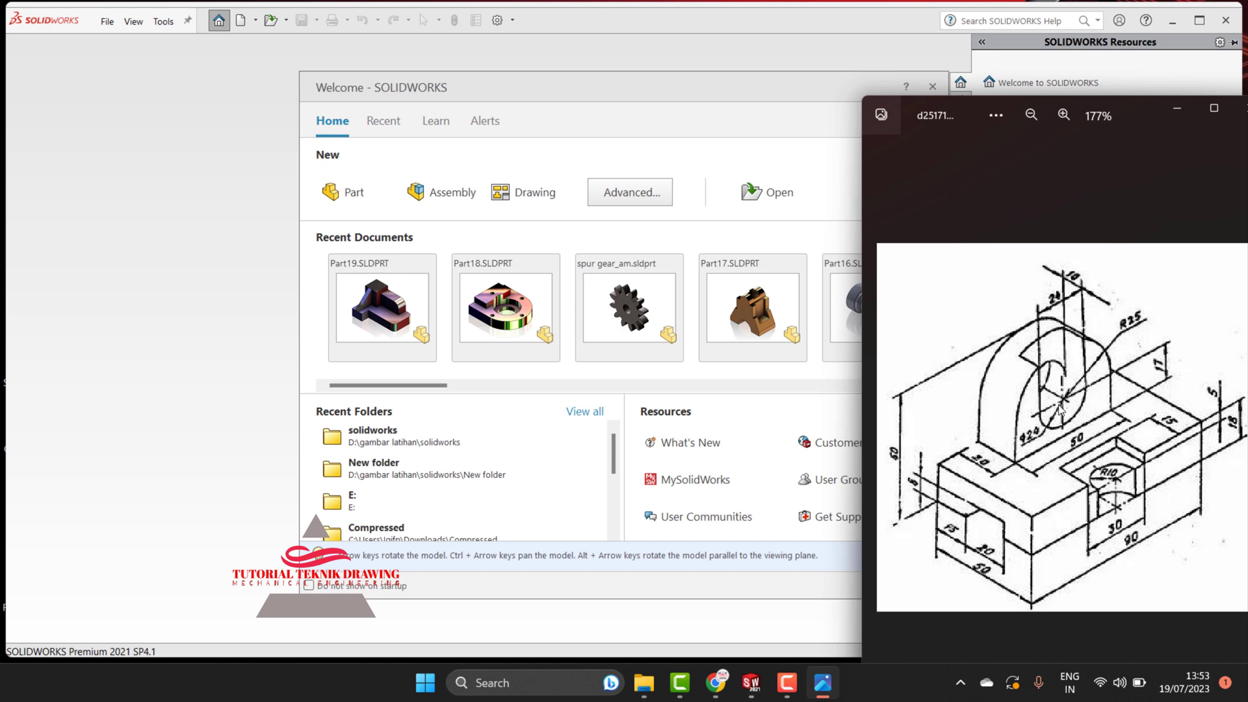
pyautogui.click(652, 120)
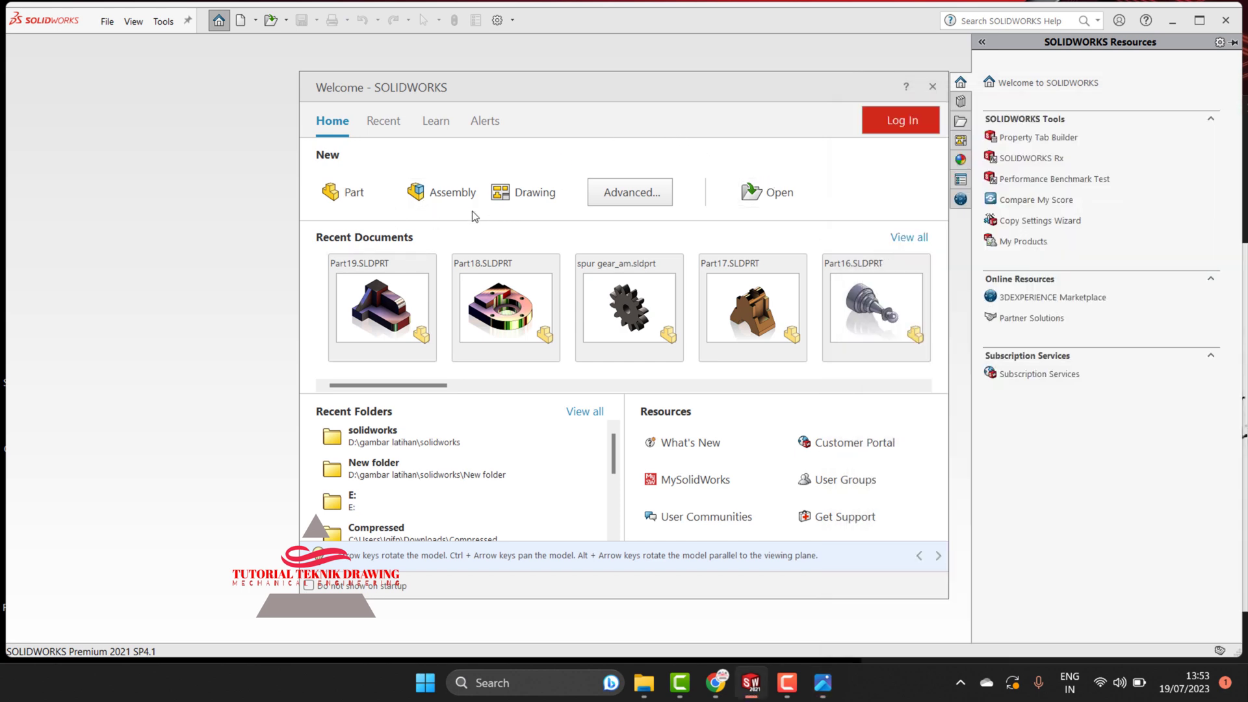
pyautogui.click(352, 195)
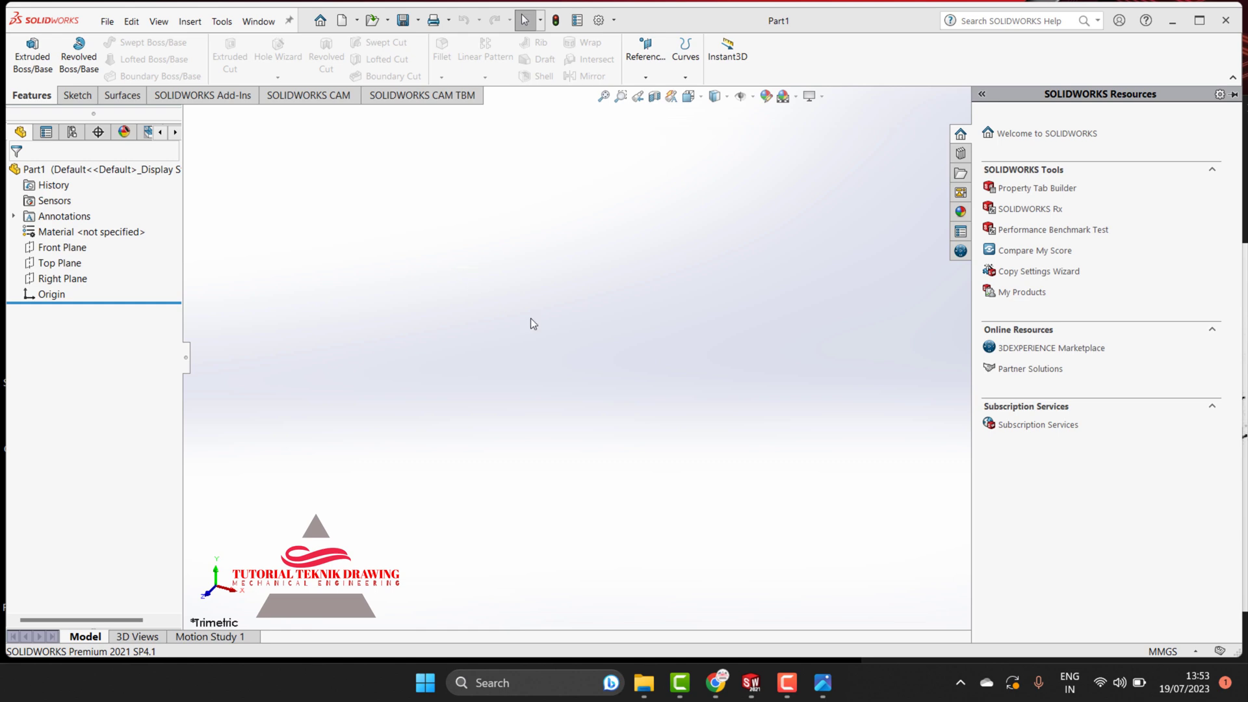
# Select Top Plane as the sketch plane and view it Normal To
pyautogui.click(822, 683)
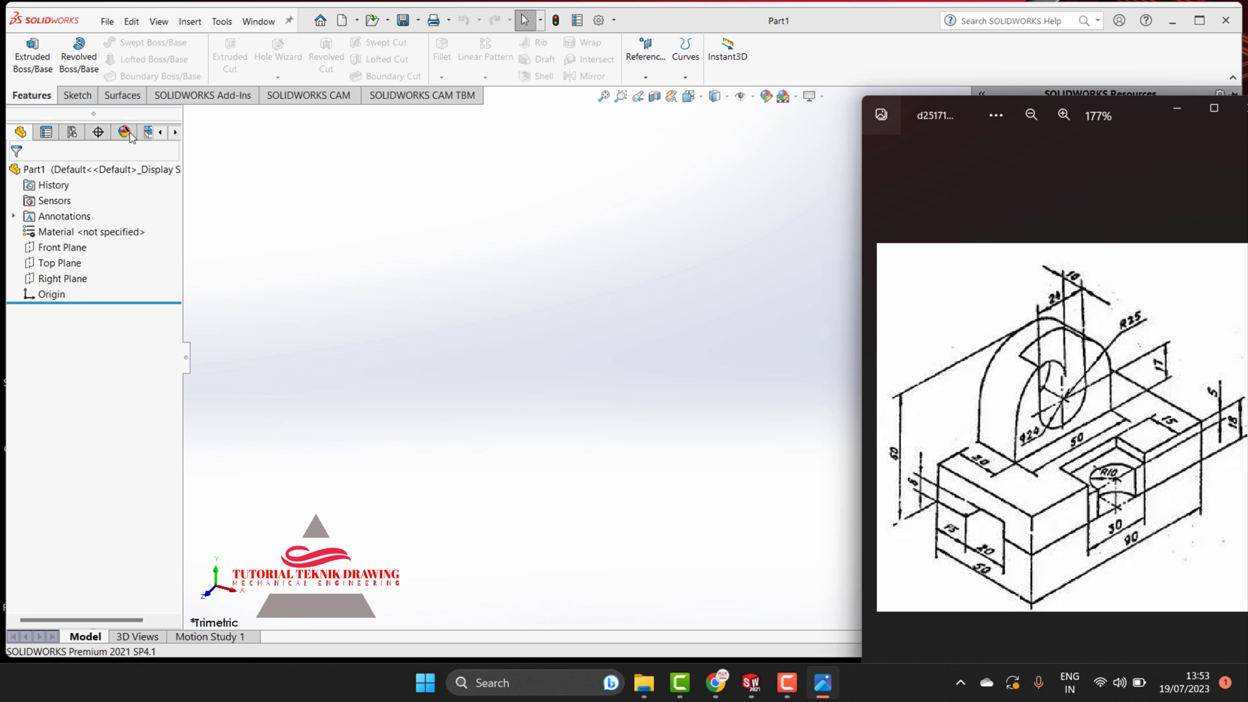
pyautogui.click(70, 99)
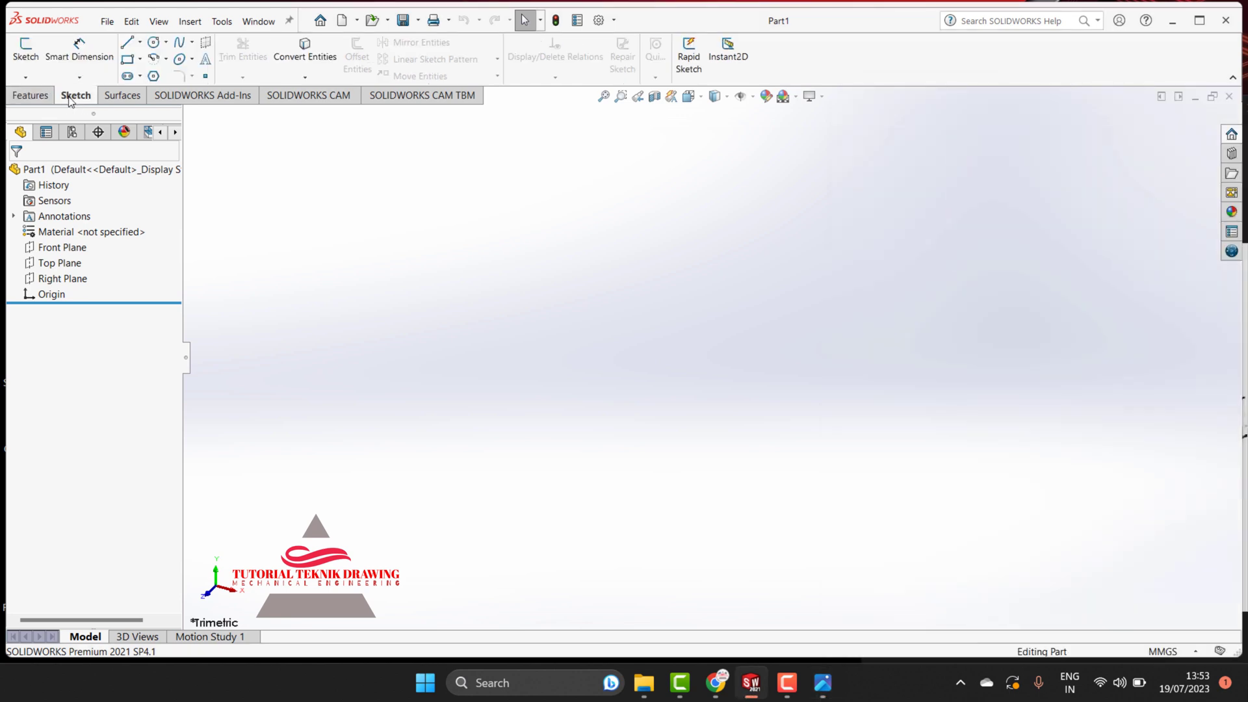
pyautogui.click(140, 63)
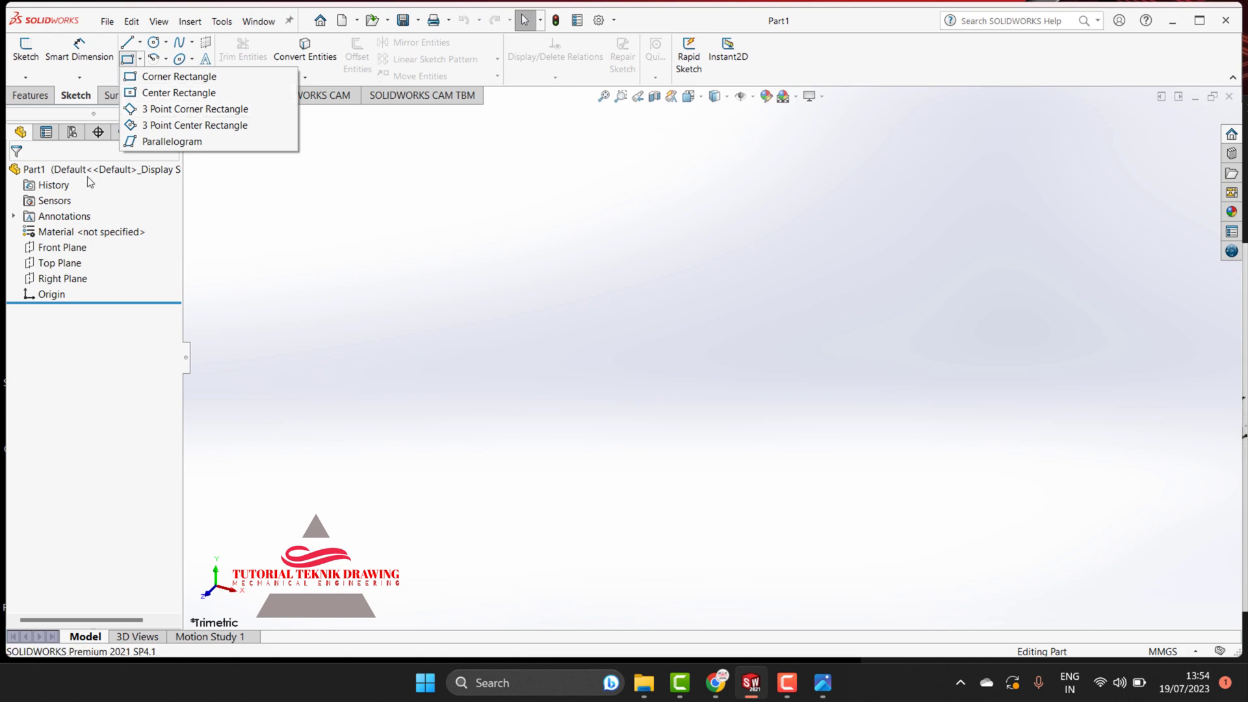
pyautogui.click(61, 248)
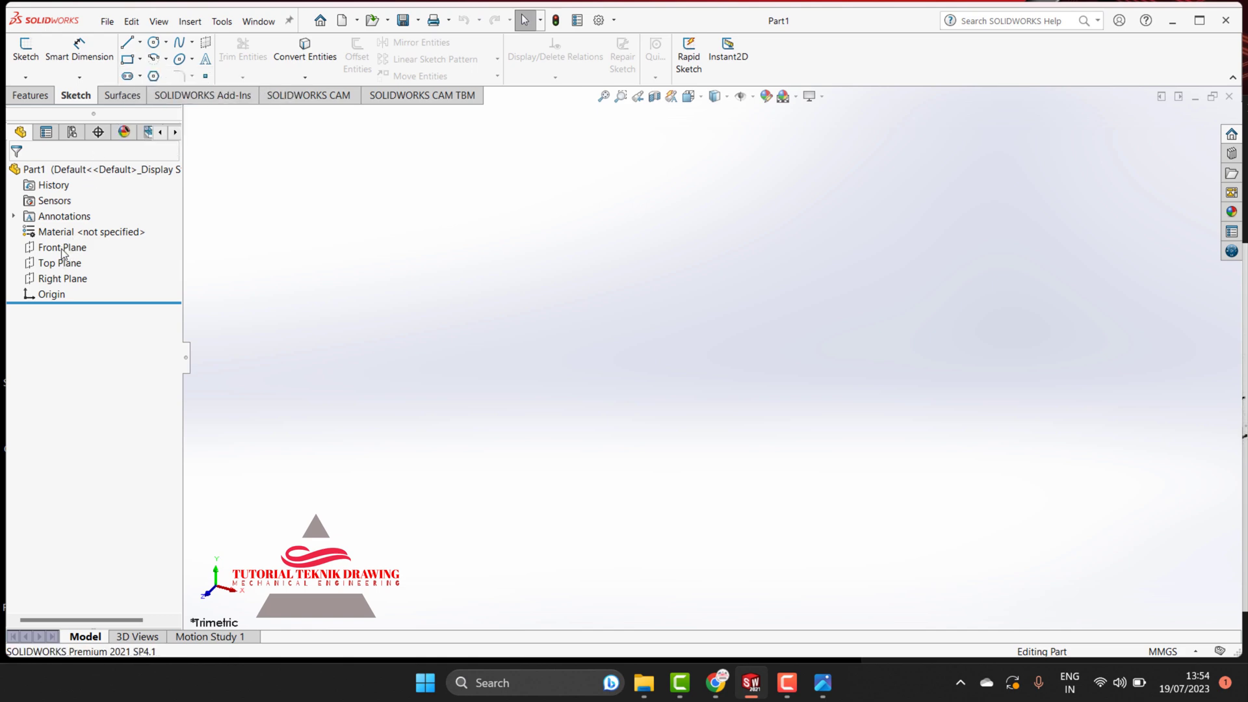
pyautogui.click(65, 263)
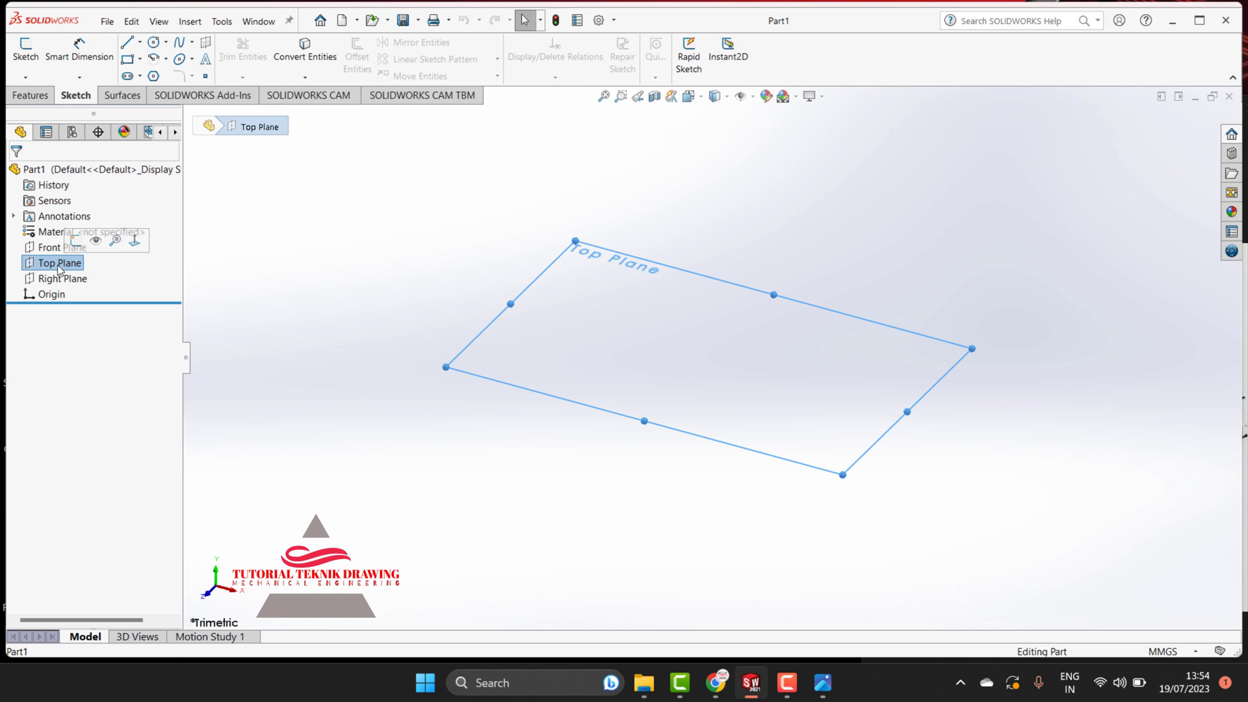
pyautogui.click(134, 241)
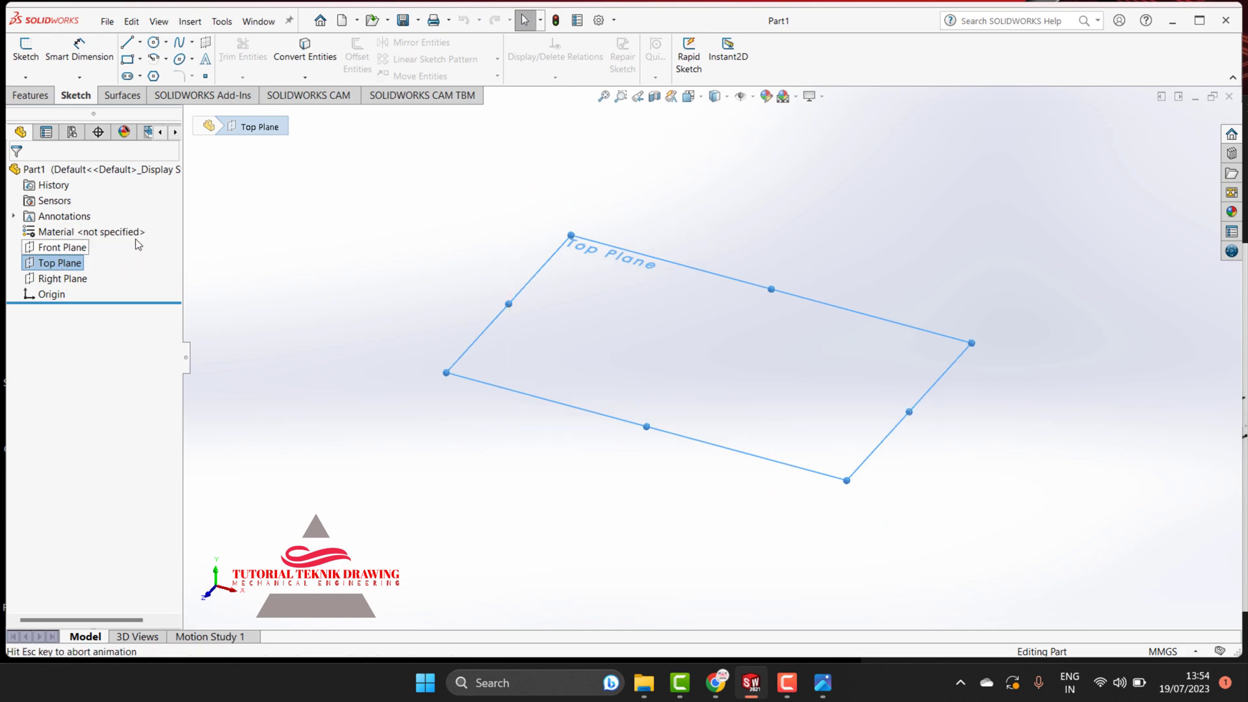
pyautogui.click(140, 58)
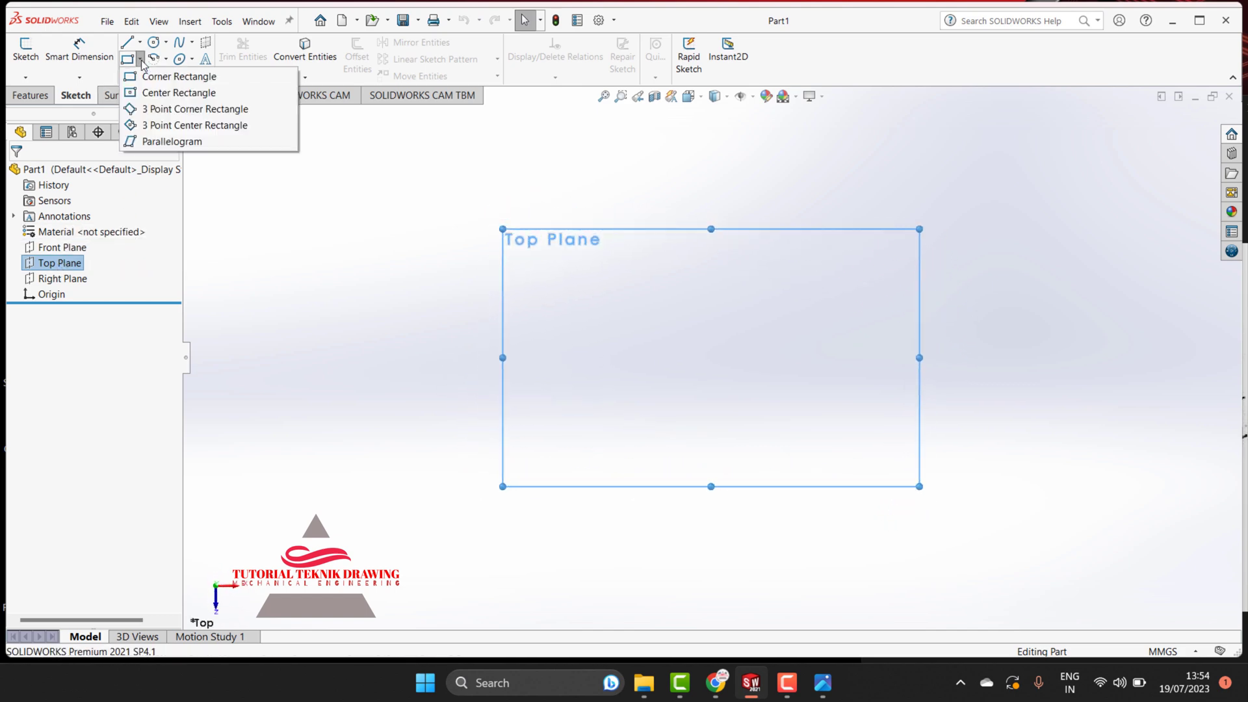
# Draw a center rectangle from the origin, then zoom the reference drawing to read its sizes
pyautogui.click(159, 95)
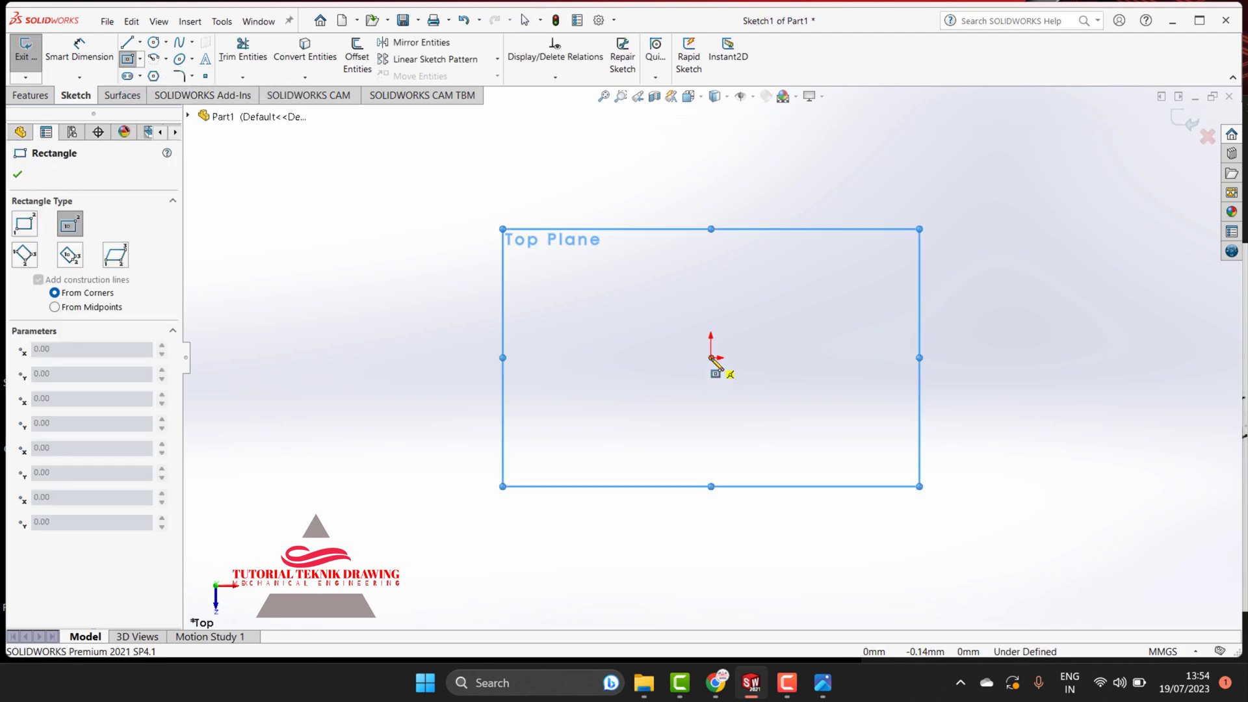
pyautogui.click(943, 229)
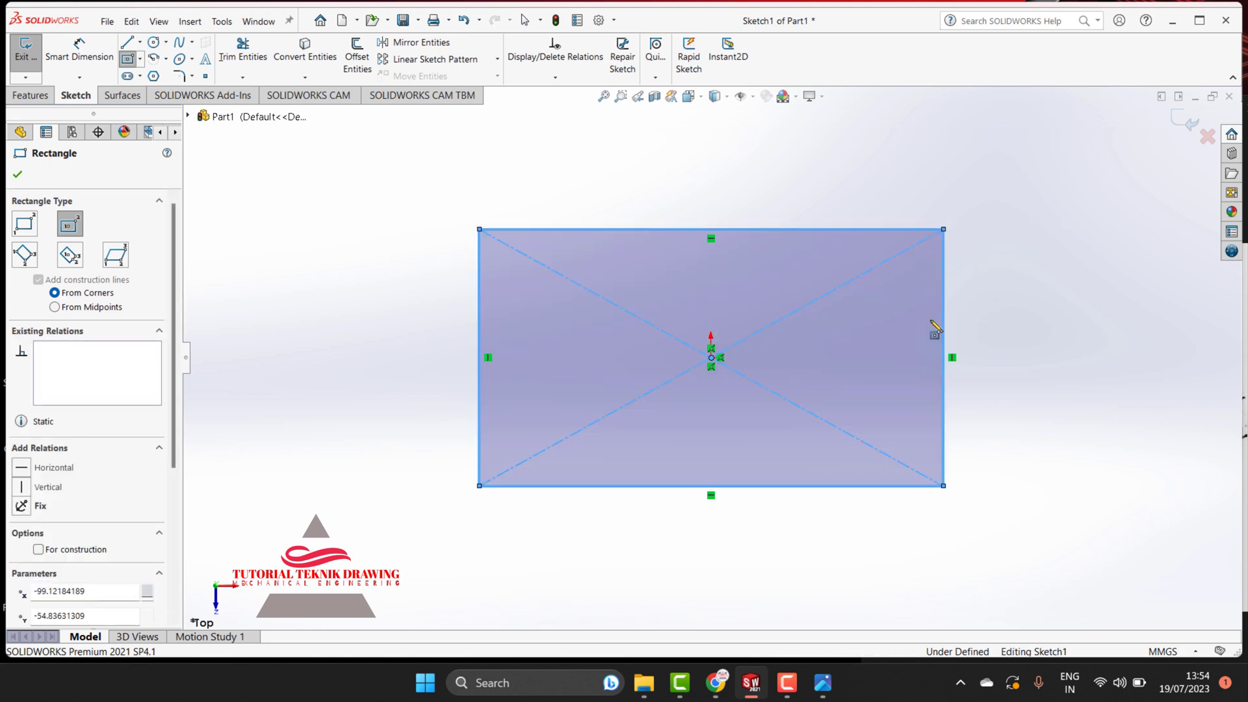
pyautogui.click(823, 682)
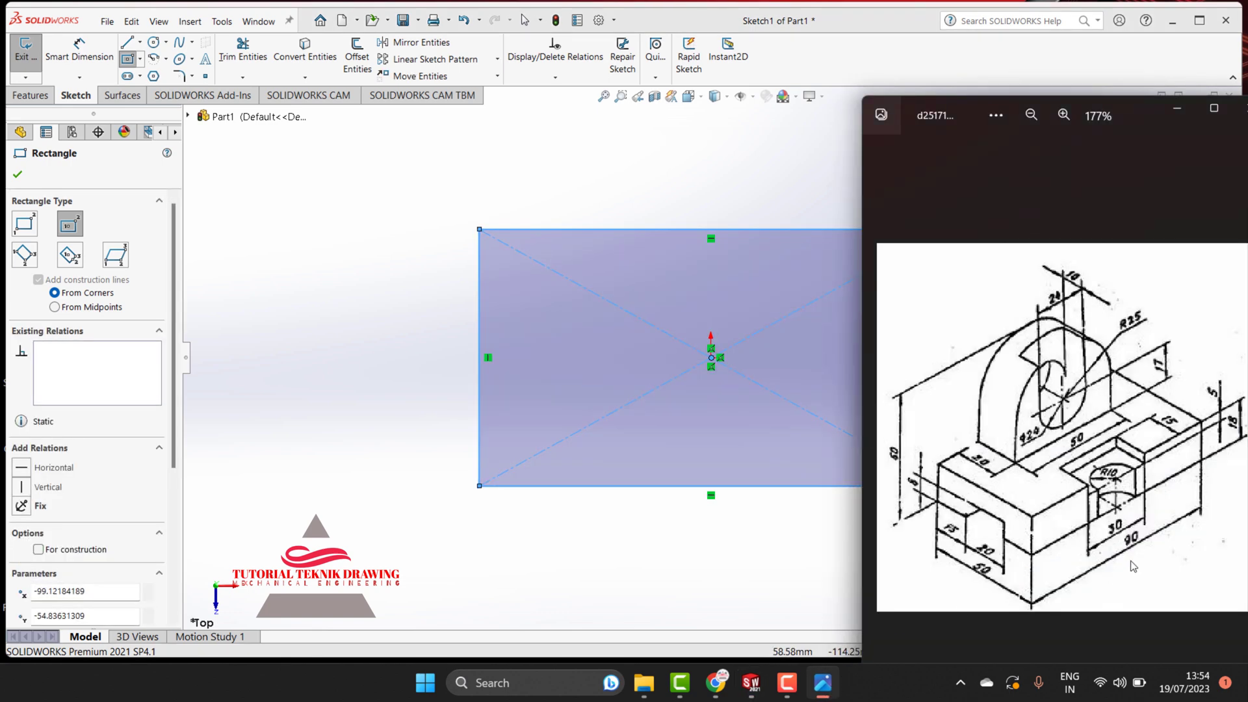
pyautogui.click(1064, 115)
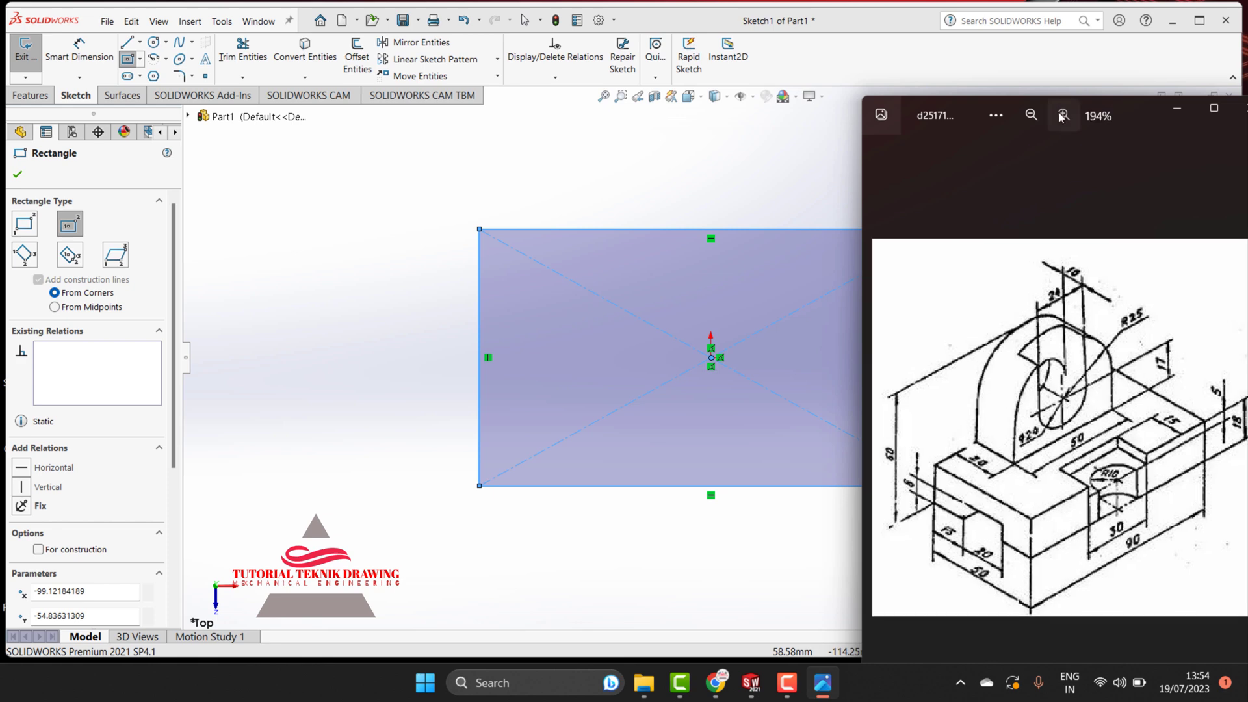
pyautogui.click(1064, 114)
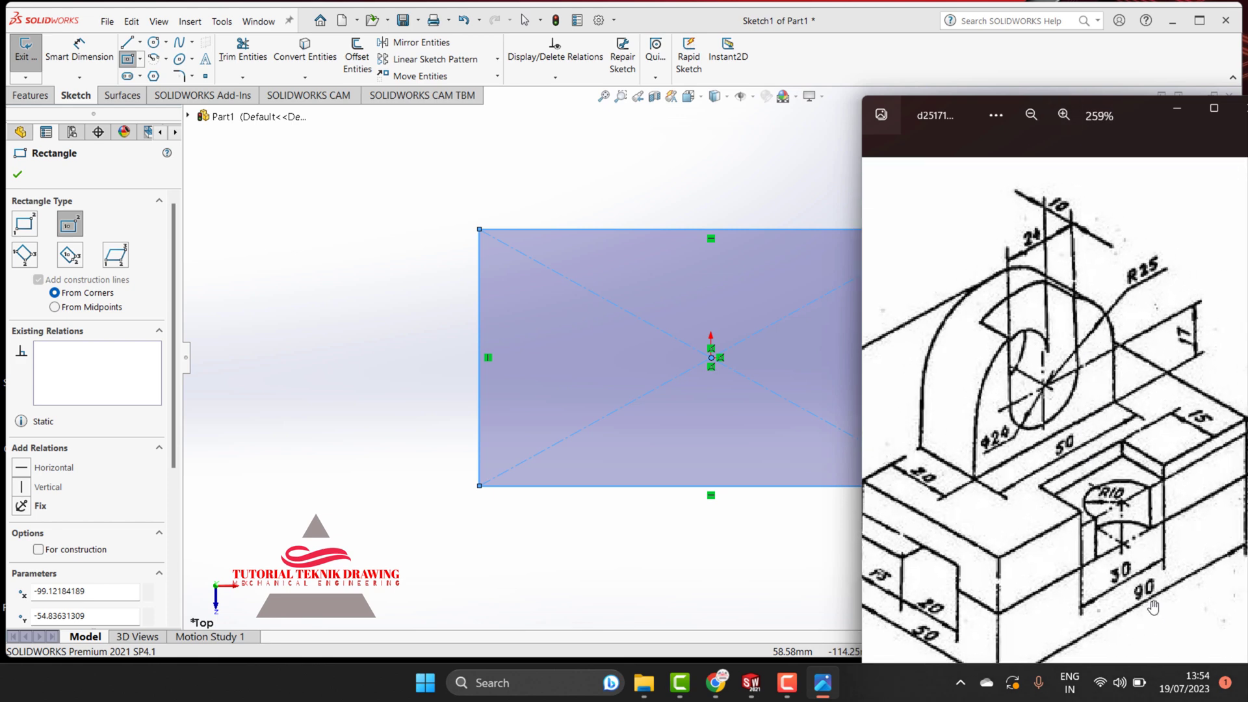
pyautogui.click(1030, 115)
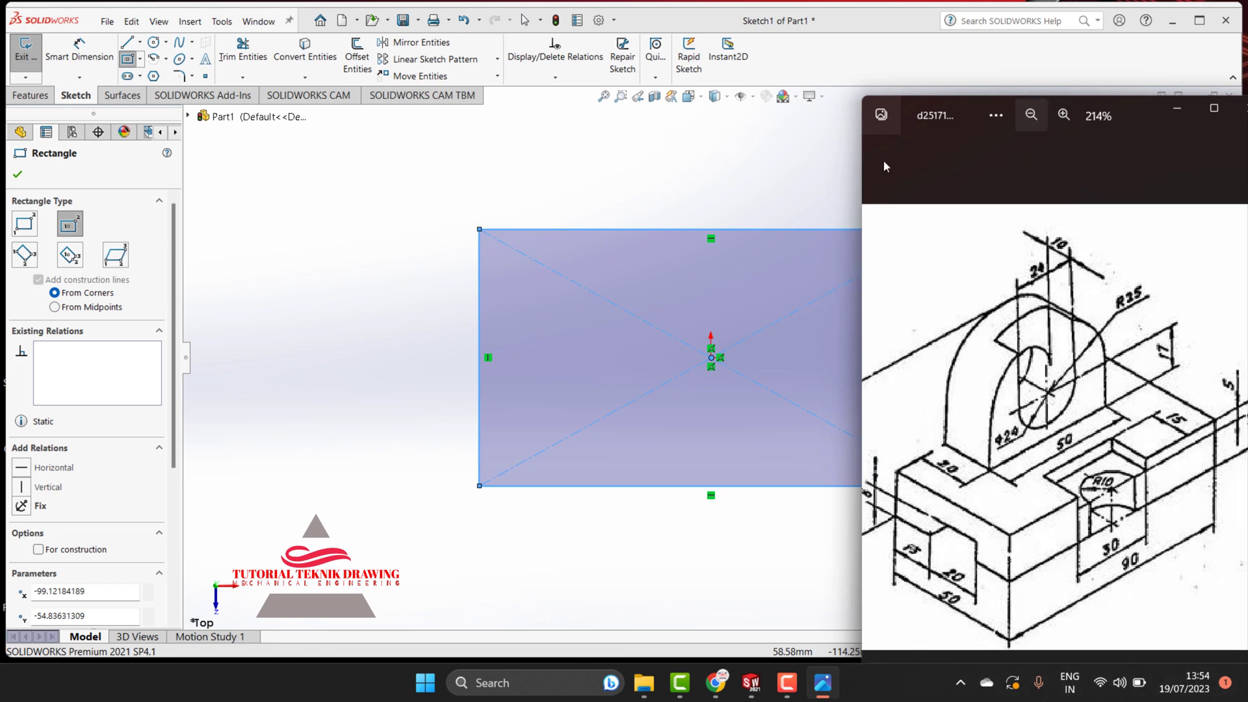
pyautogui.click(1176, 110)
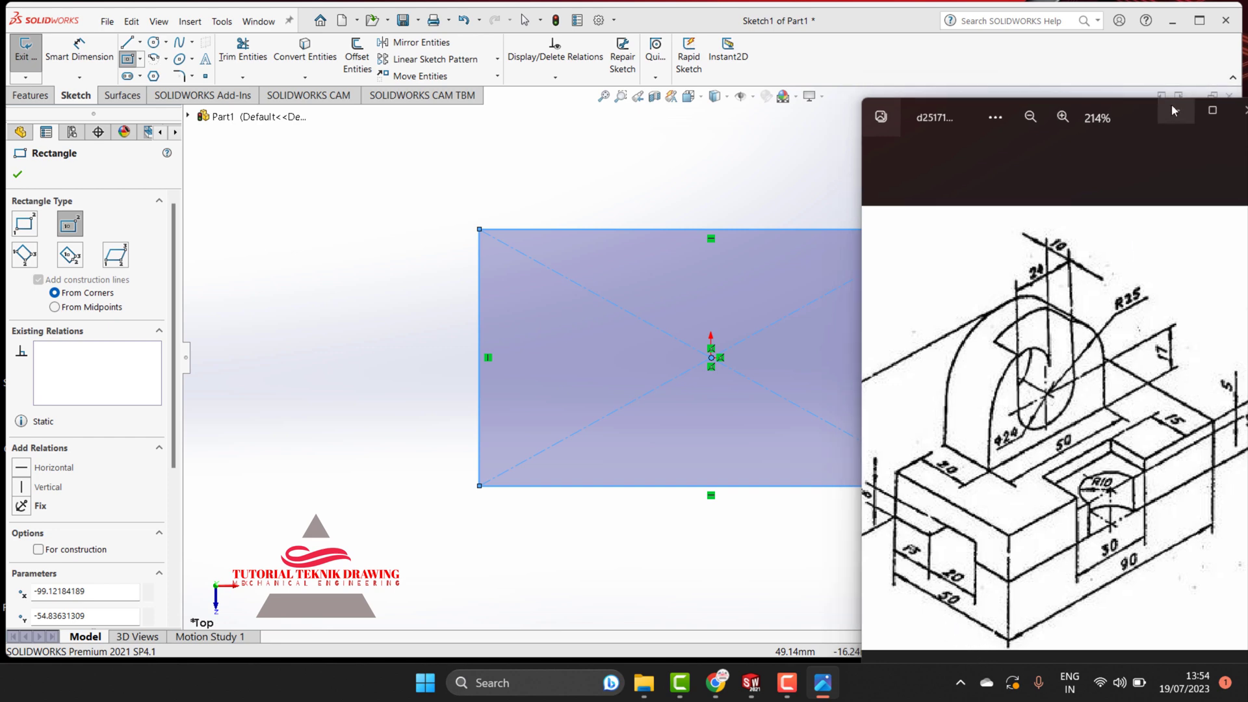
pyautogui.click(79, 49)
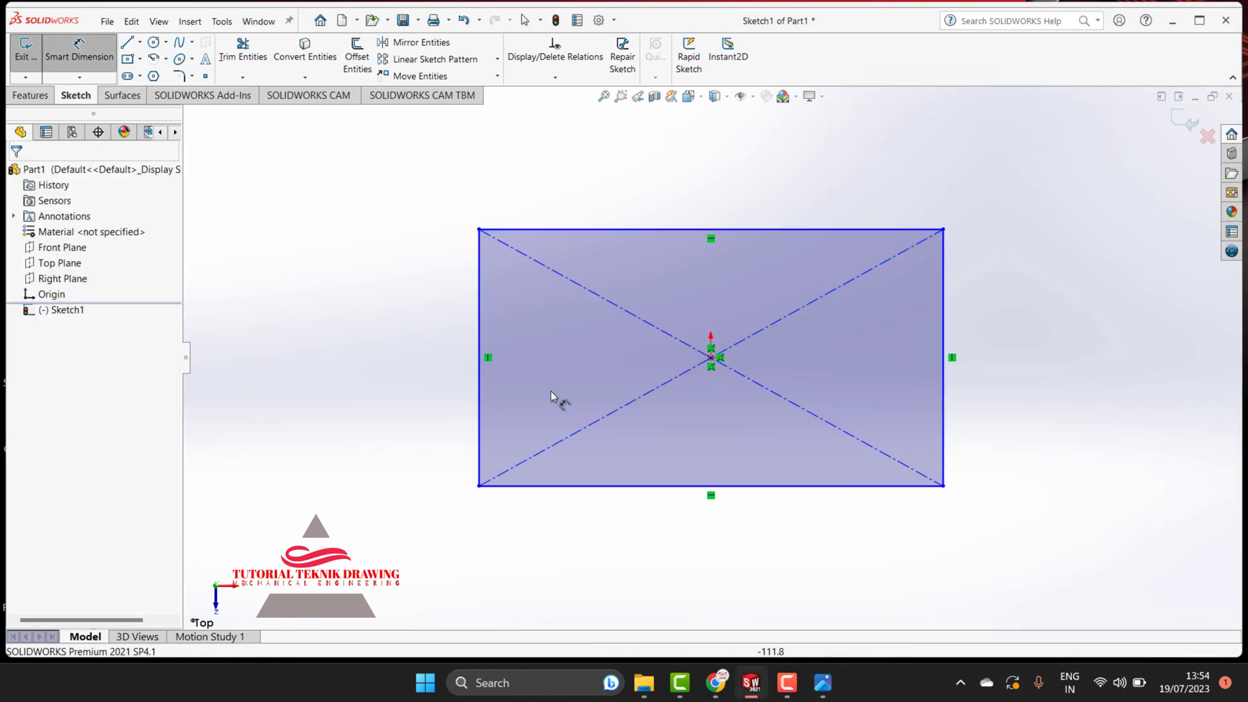
# Dimension the rectangle's bottom edge to 90 mm and its left edge to 50 mm
pyautogui.click(625, 486)
pyautogui.click(639, 524)
pyautogui.click(639, 525)
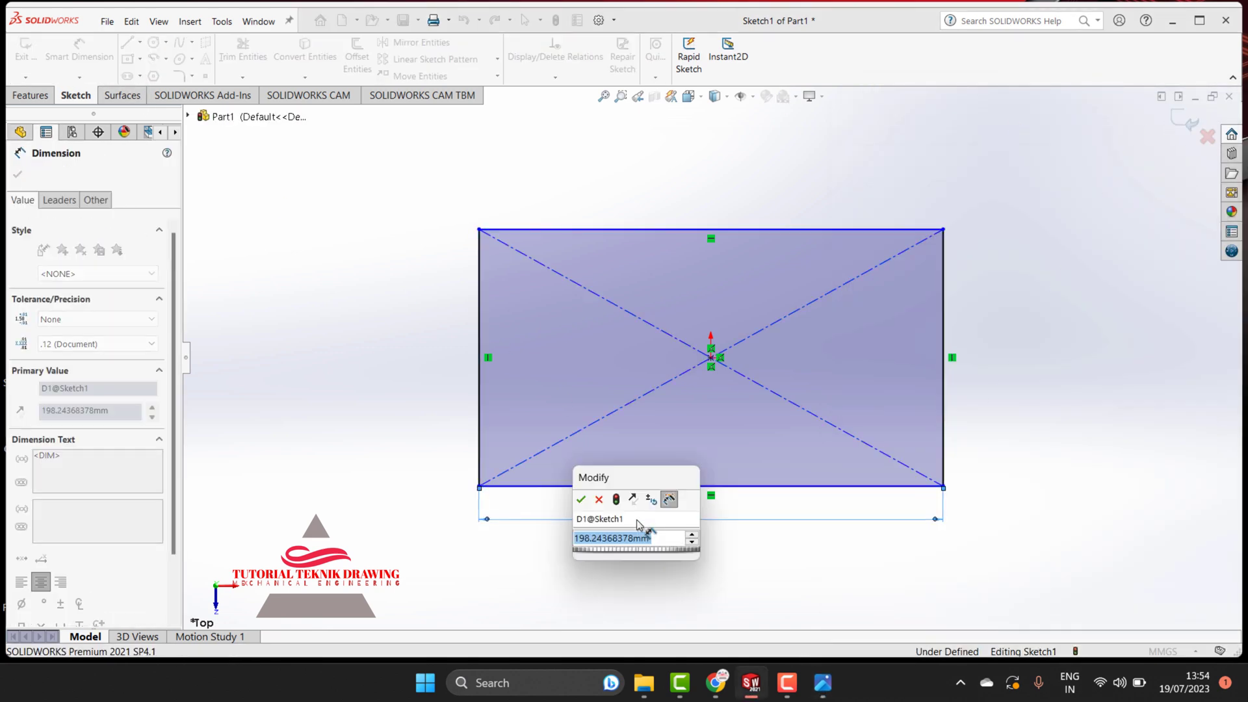
pyautogui.write('90')
pyautogui.press('Return')
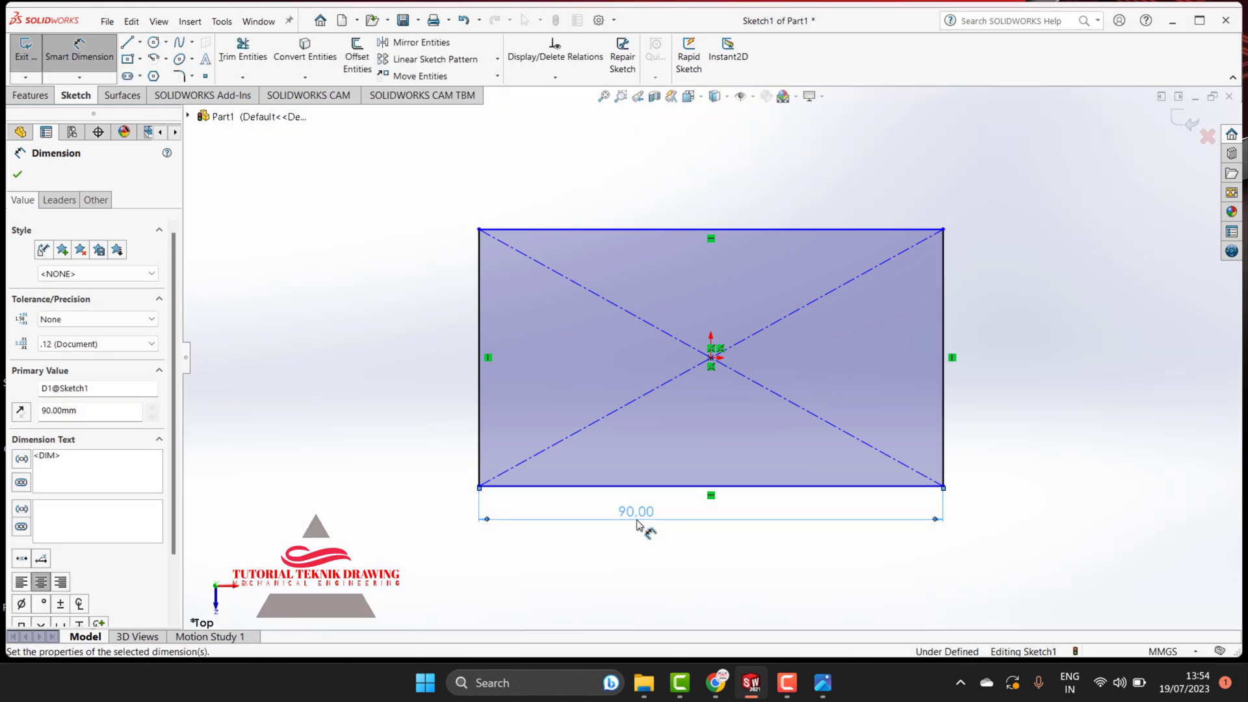
pyautogui.click(822, 683)
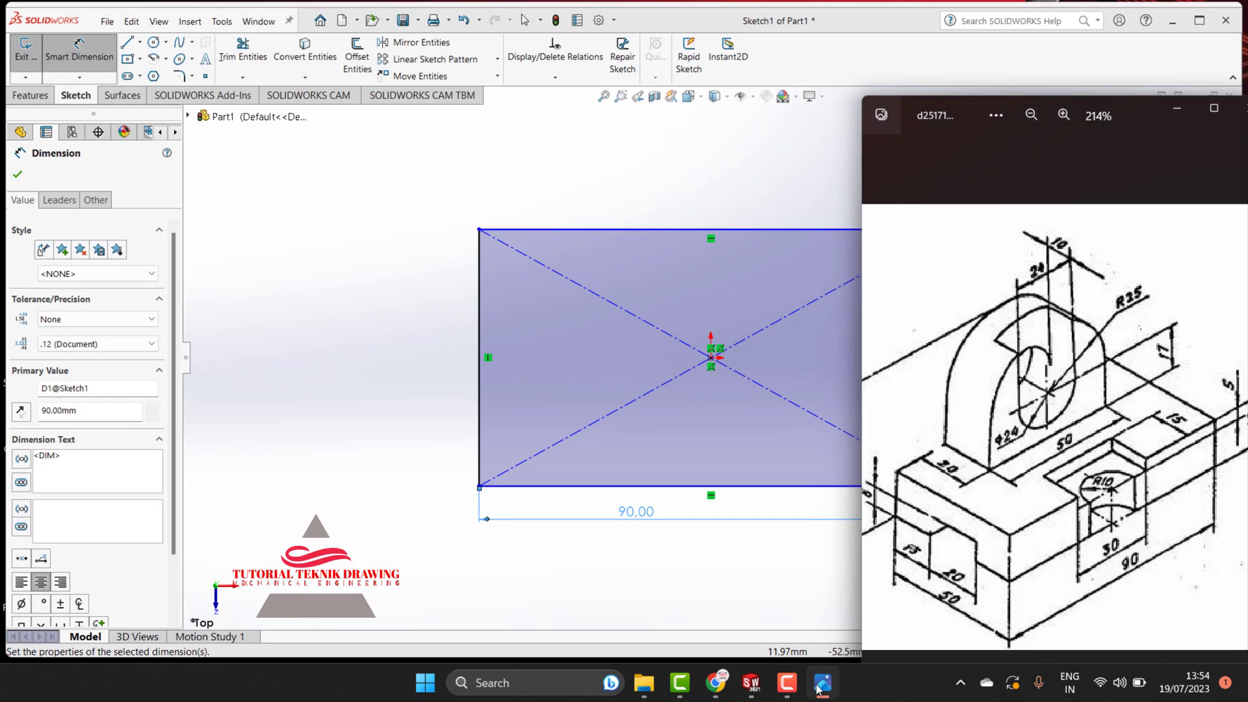
pyautogui.click(821, 684)
pyautogui.click(479, 339)
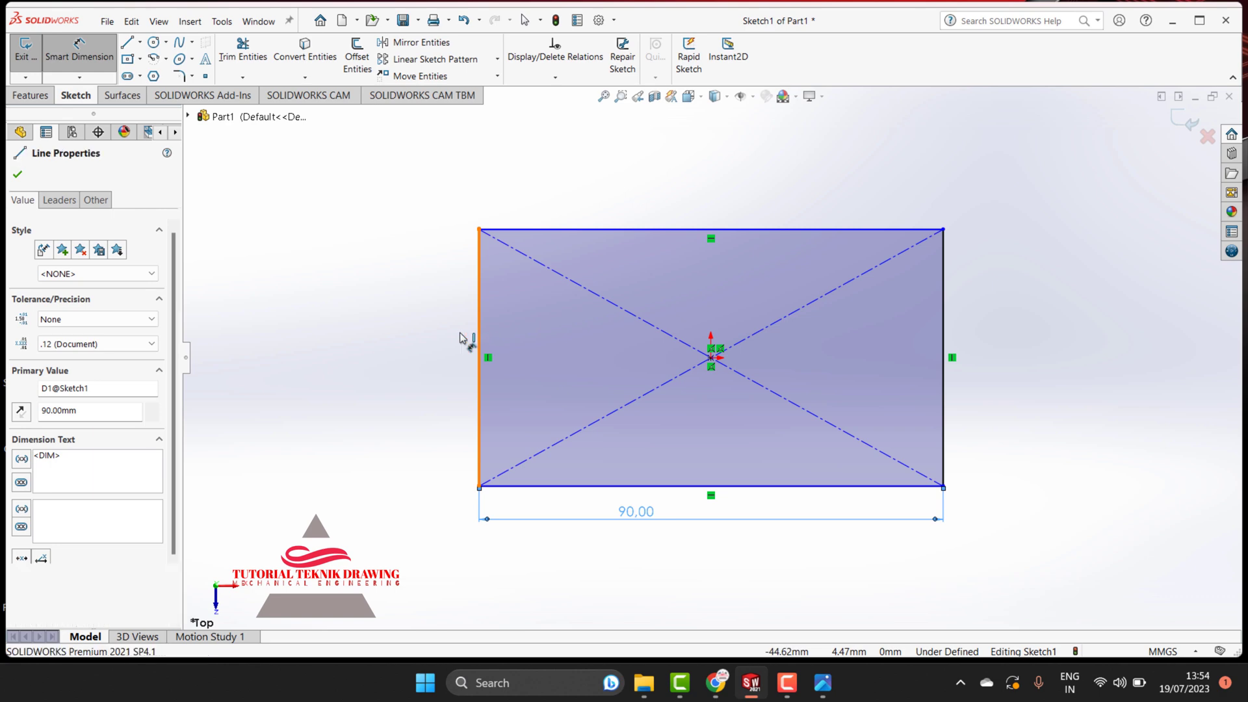
pyautogui.click(448, 333)
pyautogui.write('50')
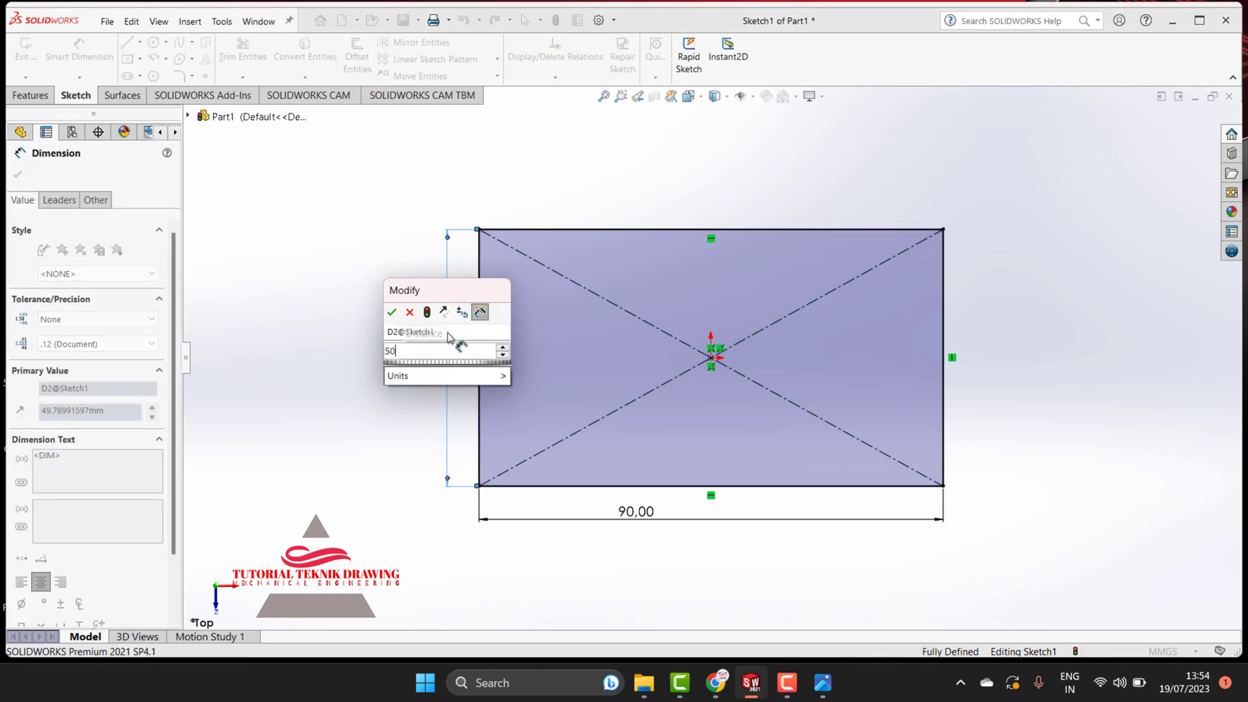
pyautogui.press('Return')
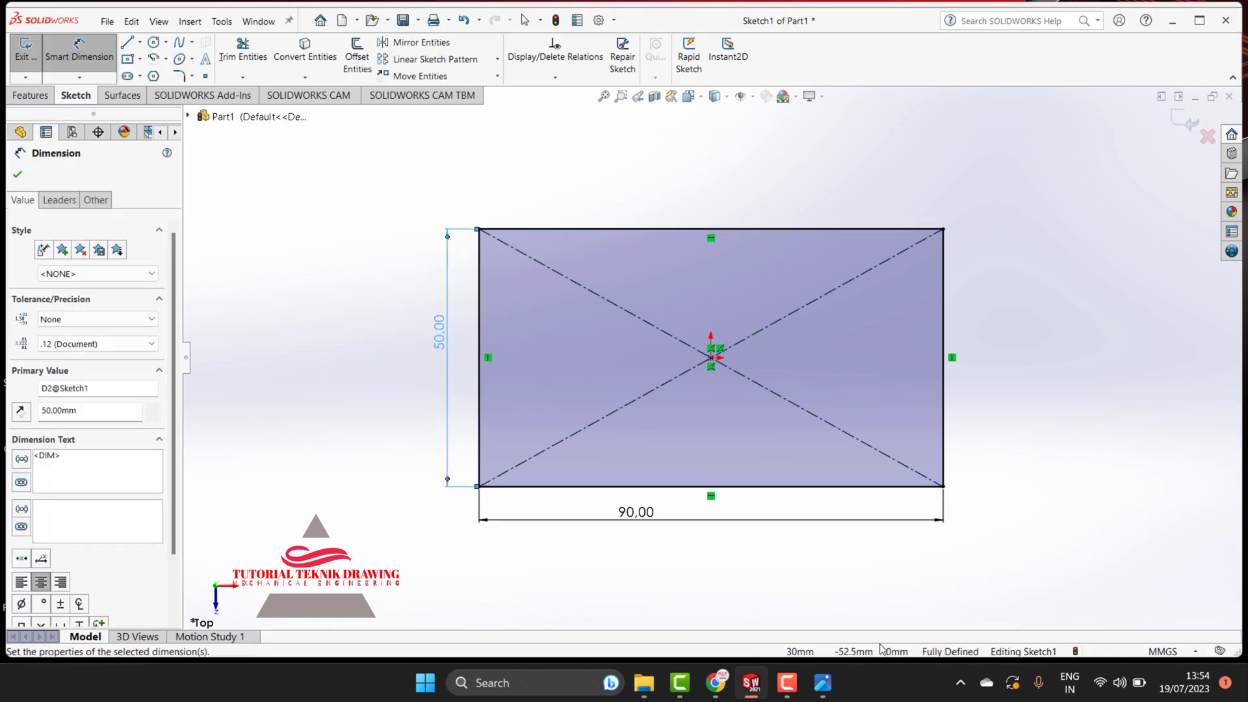
pyautogui.click(830, 681)
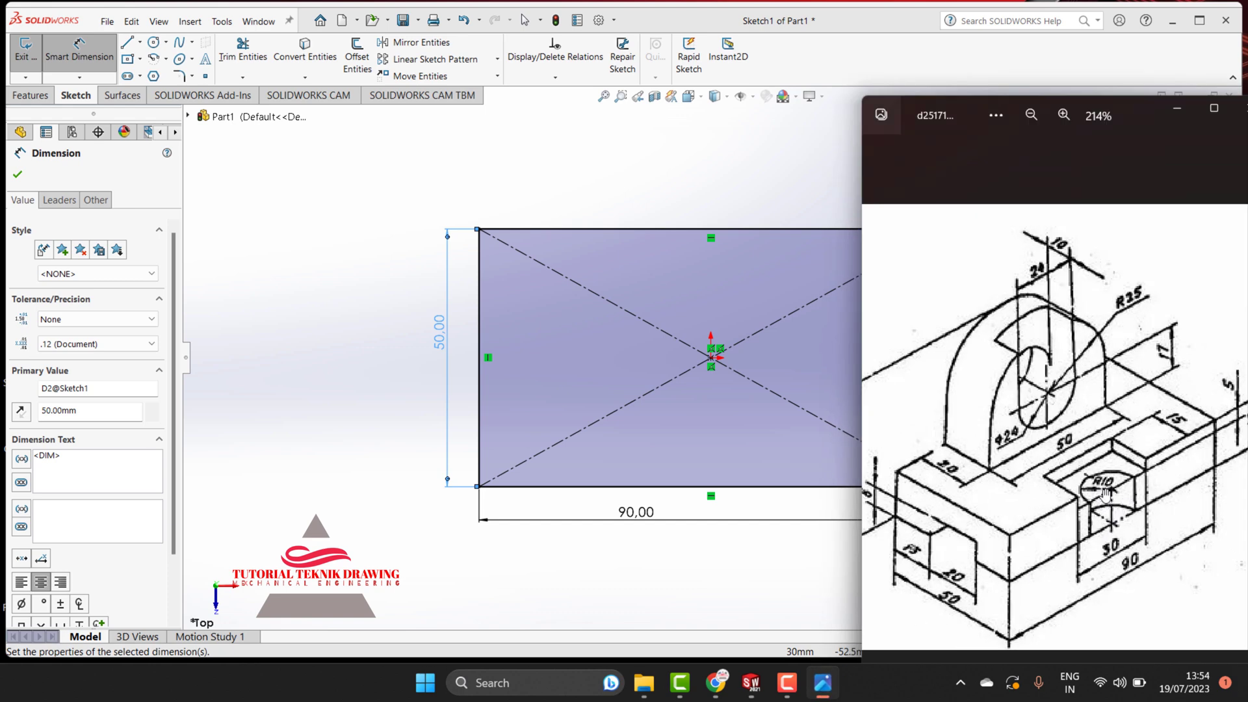
pyautogui.click(1175, 111)
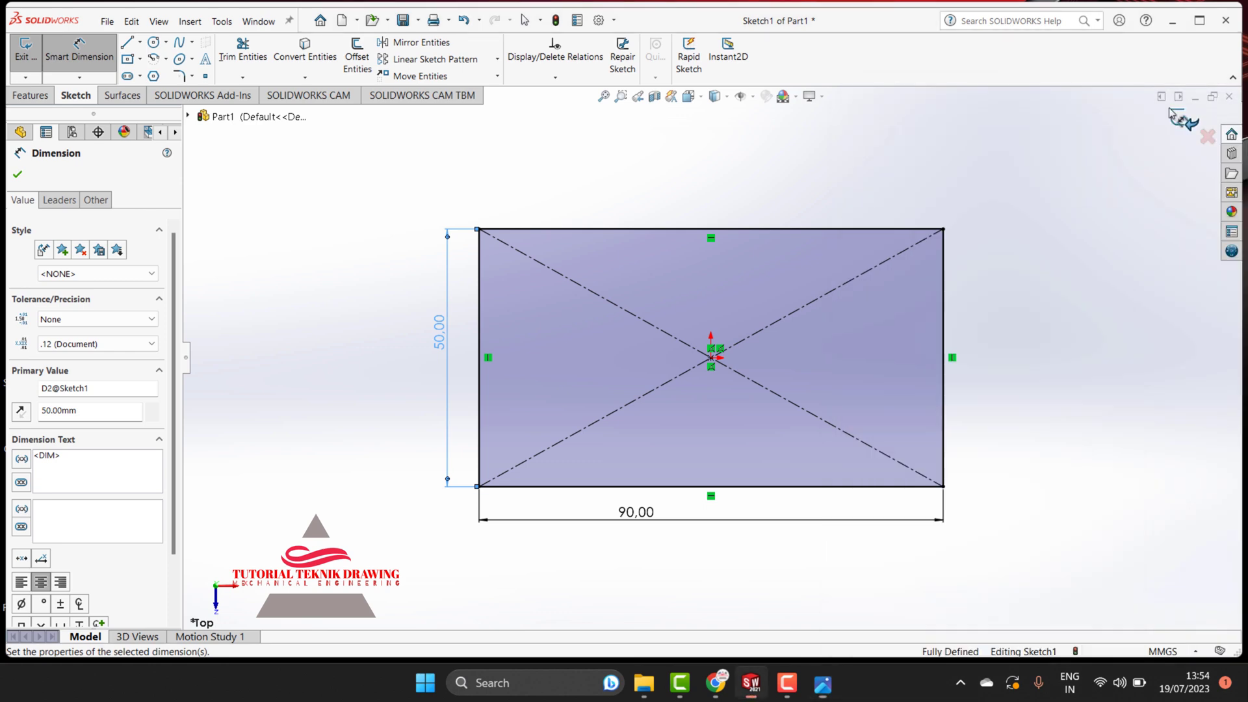
# Draw a circle centred on the bottom edge midpoint and dimension it 20 mm diameter
pyautogui.click(154, 42)
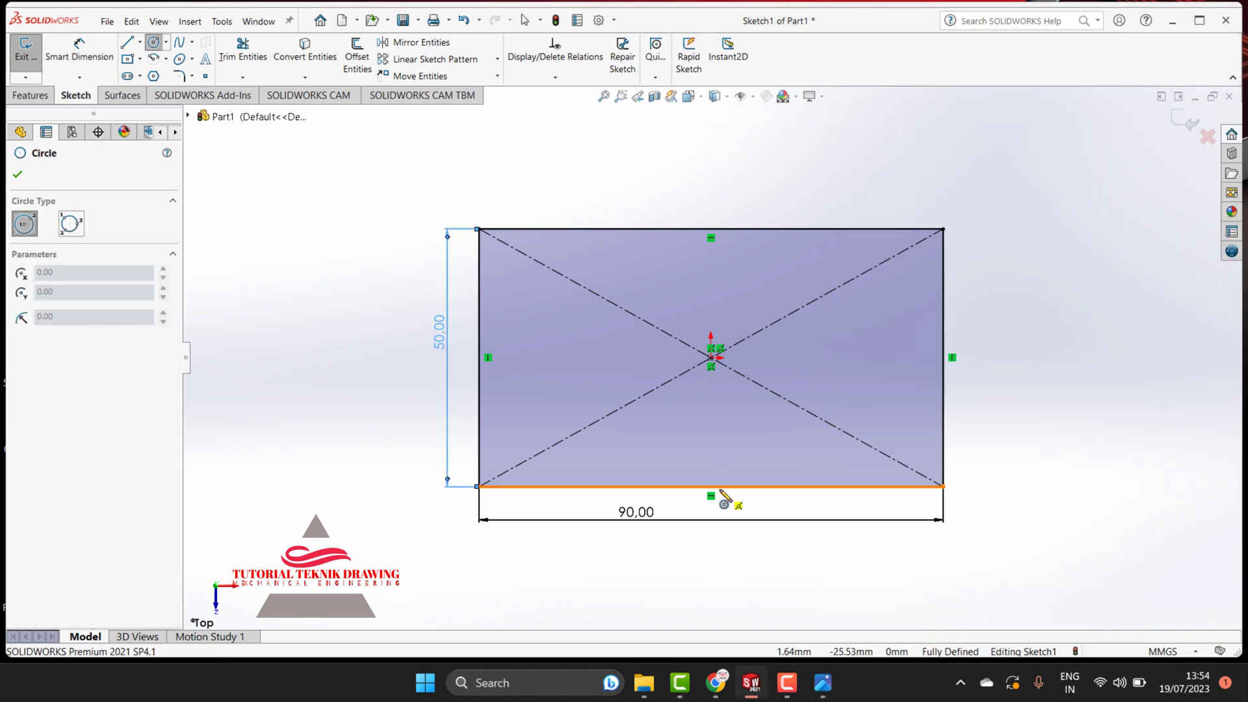
pyautogui.click(711, 486)
pyautogui.click(728, 459)
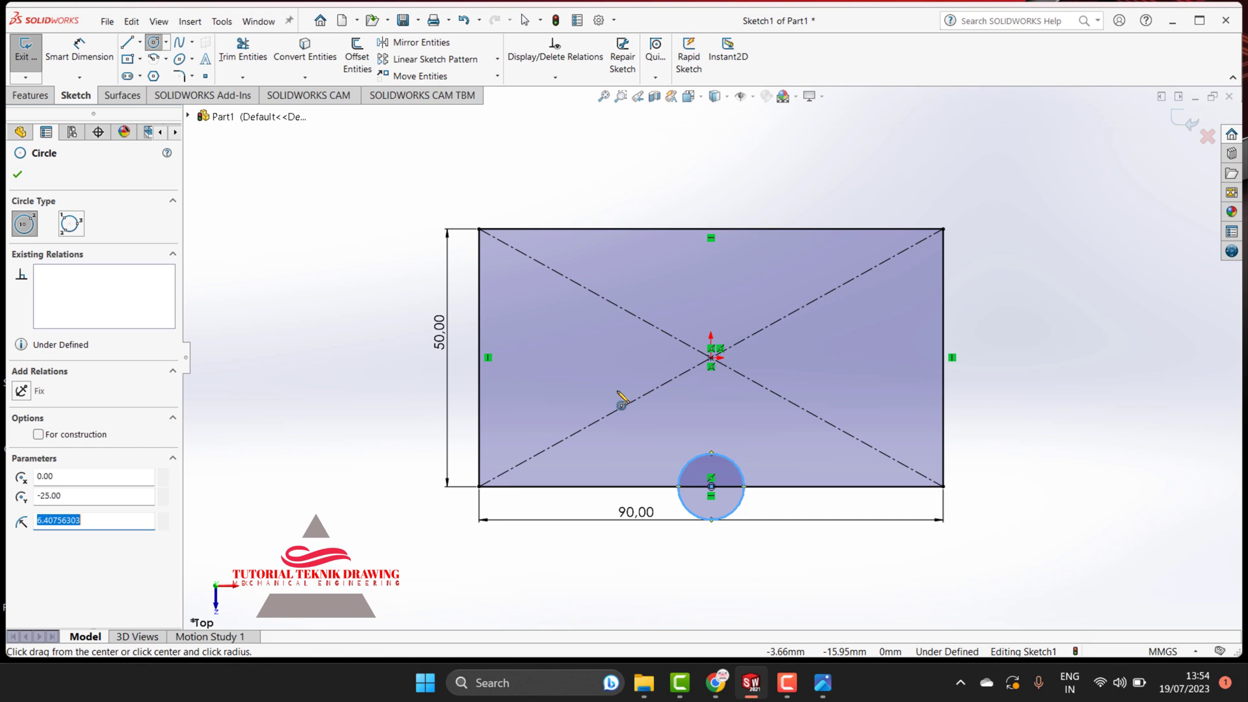
pyautogui.click(79, 49)
pyautogui.click(728, 464)
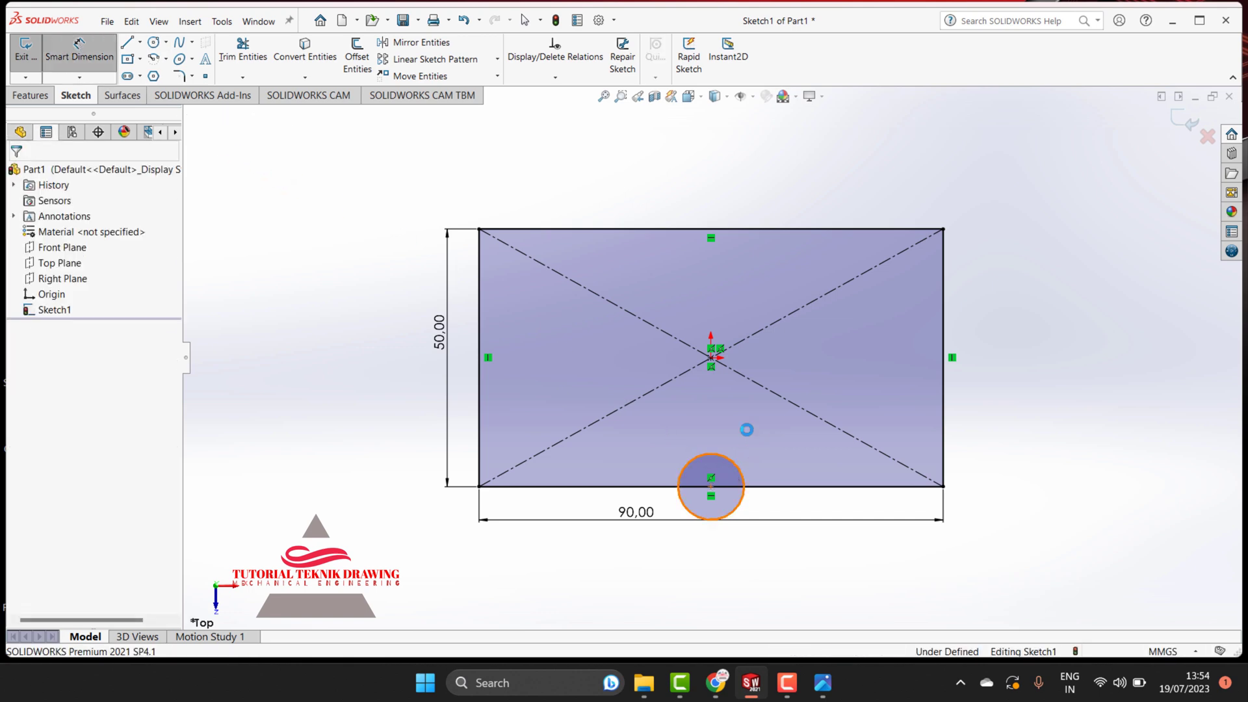
pyautogui.click(748, 456)
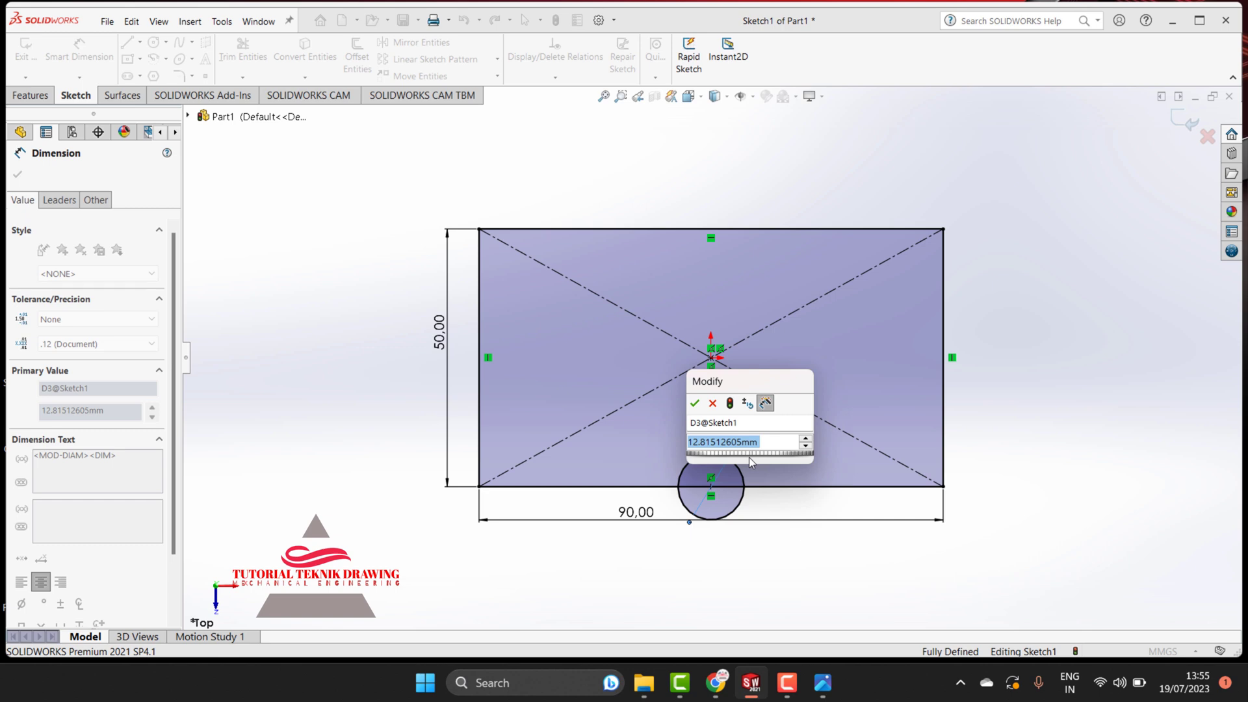
pyautogui.write('20')
pyautogui.press('Return')
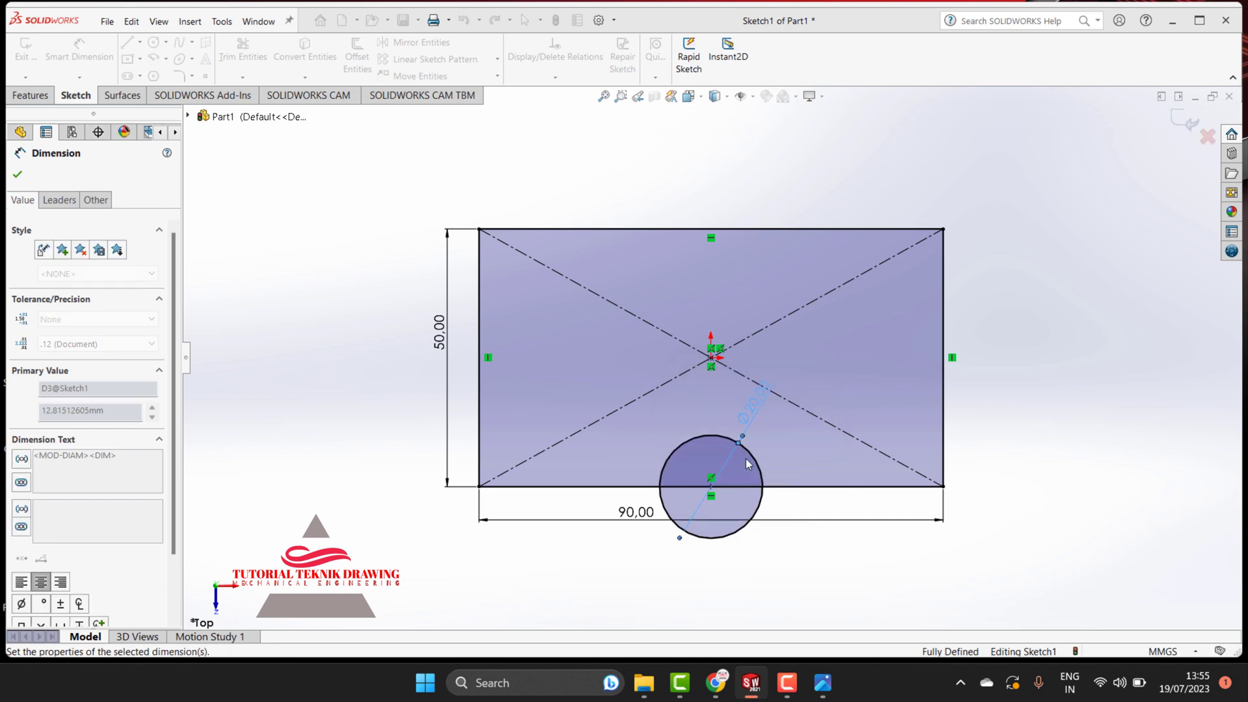
pyautogui.click(822, 683)
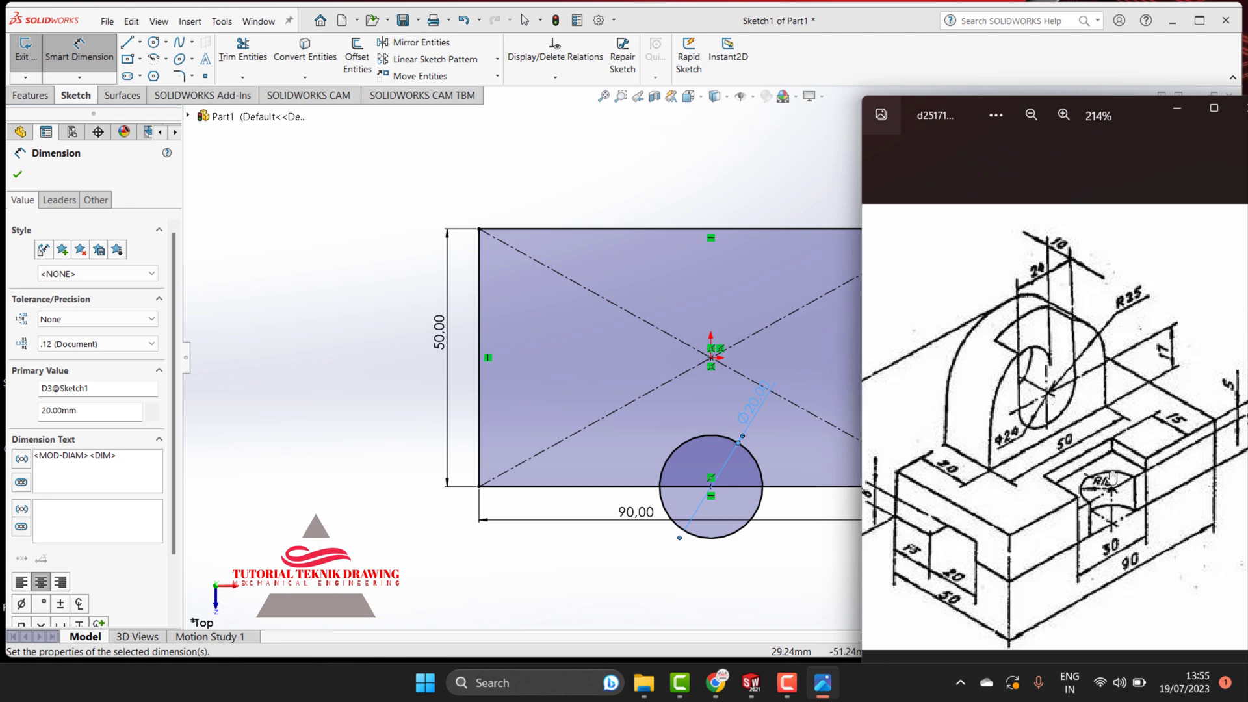
pyautogui.click(1176, 108)
# Power-trim the circle's lower arc and the bottom-edge segment beneath it
pyautogui.click(242, 52)
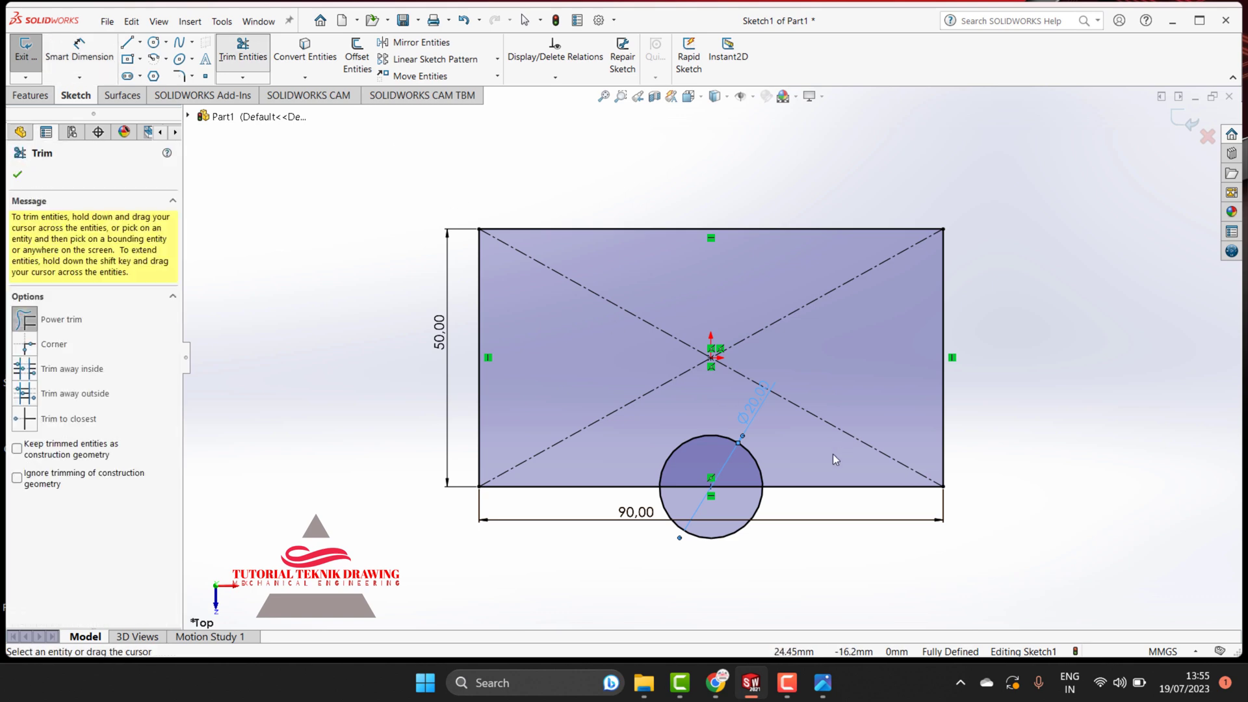
pyautogui.moveTo(783, 504); pyautogui.dragTo(718, 479)
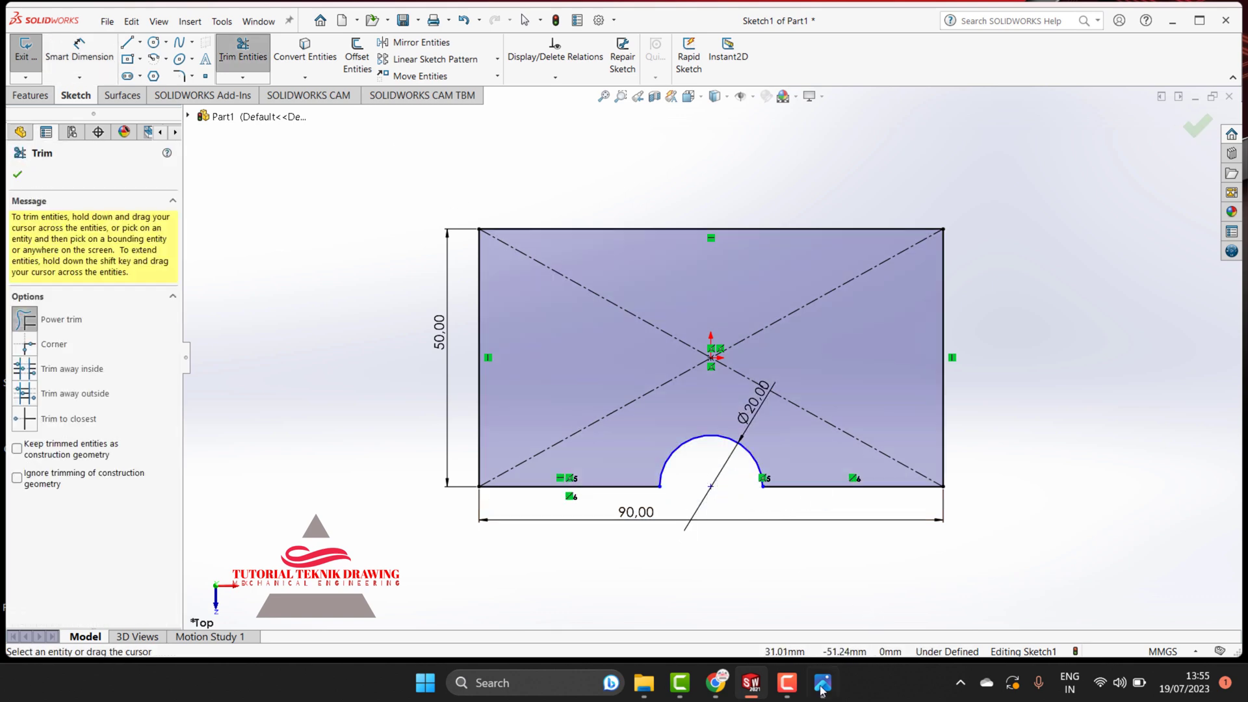
pyautogui.click(823, 682)
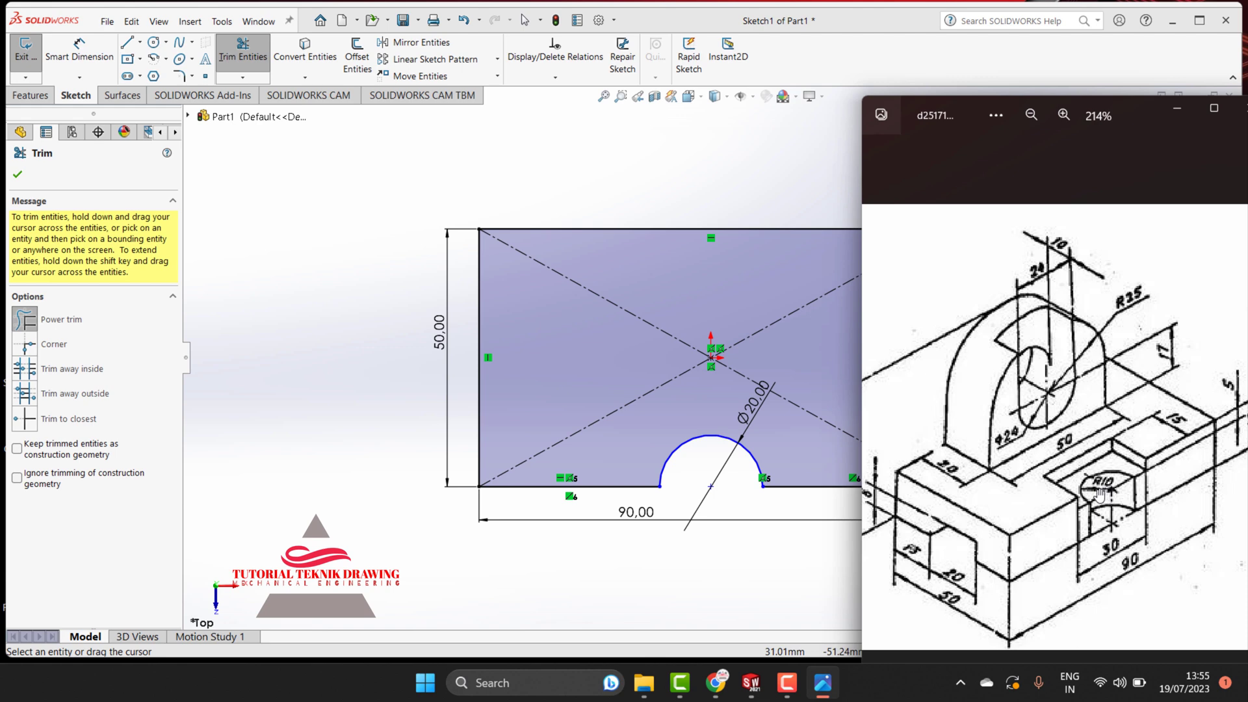
pyautogui.moveTo(1002, 517); pyautogui.dragTo(1044, 500)
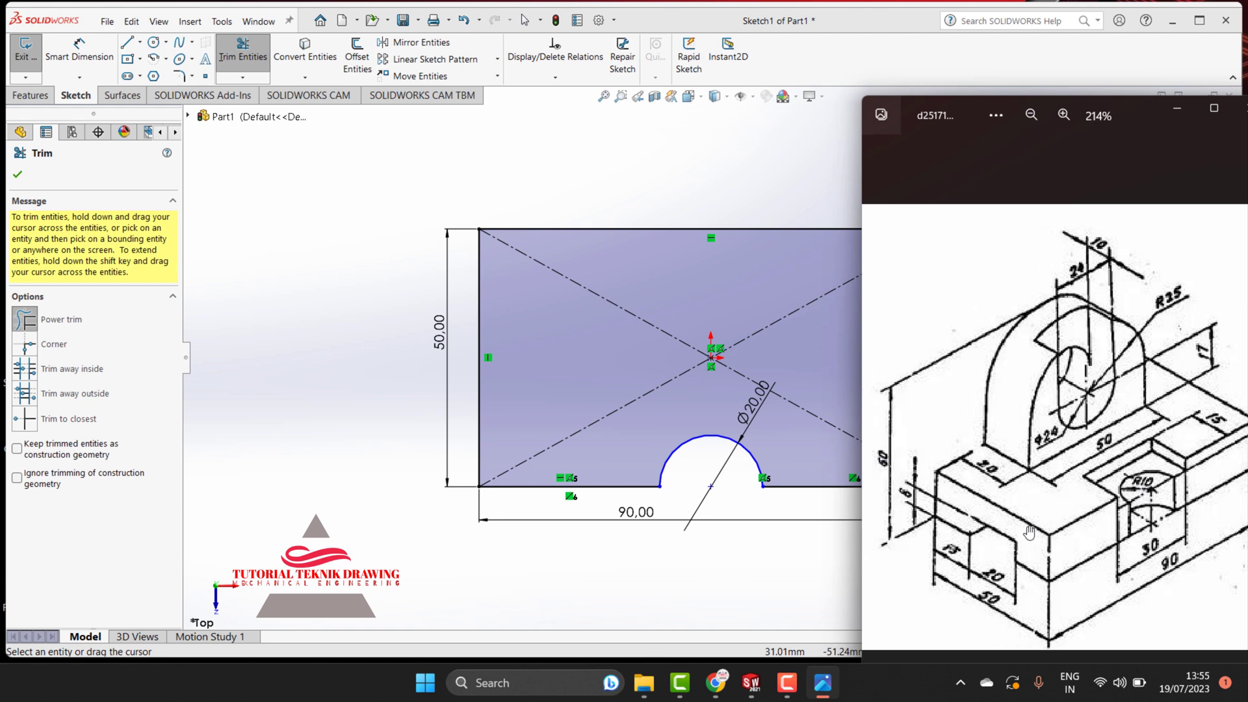
pyautogui.moveTo(1070, 559); pyautogui.dragTo(1020, 559)
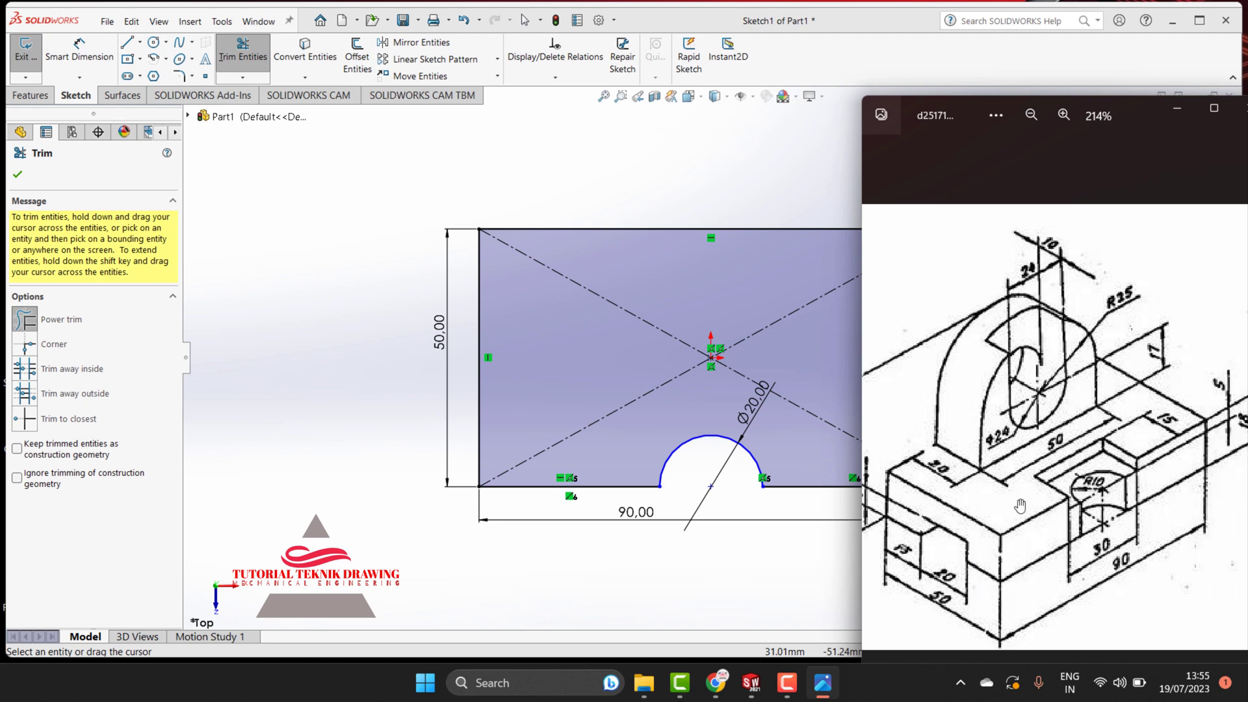
pyautogui.click(1034, 120)
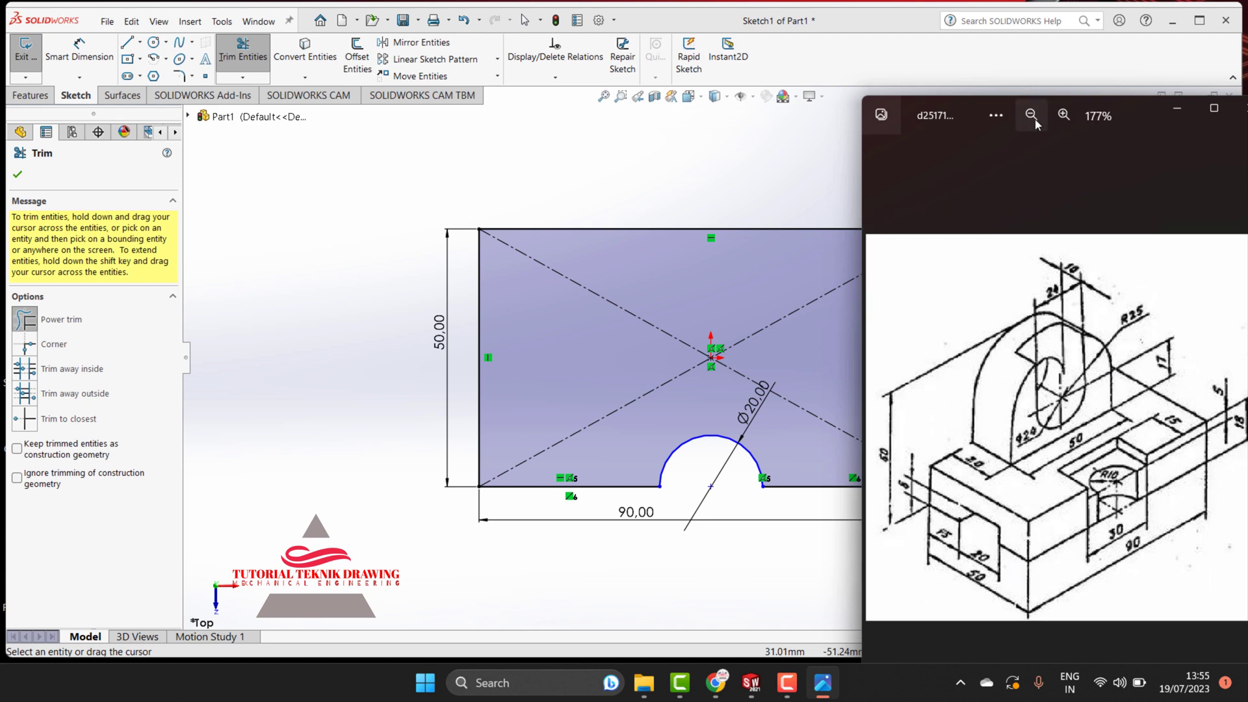
pyautogui.click(1034, 120)
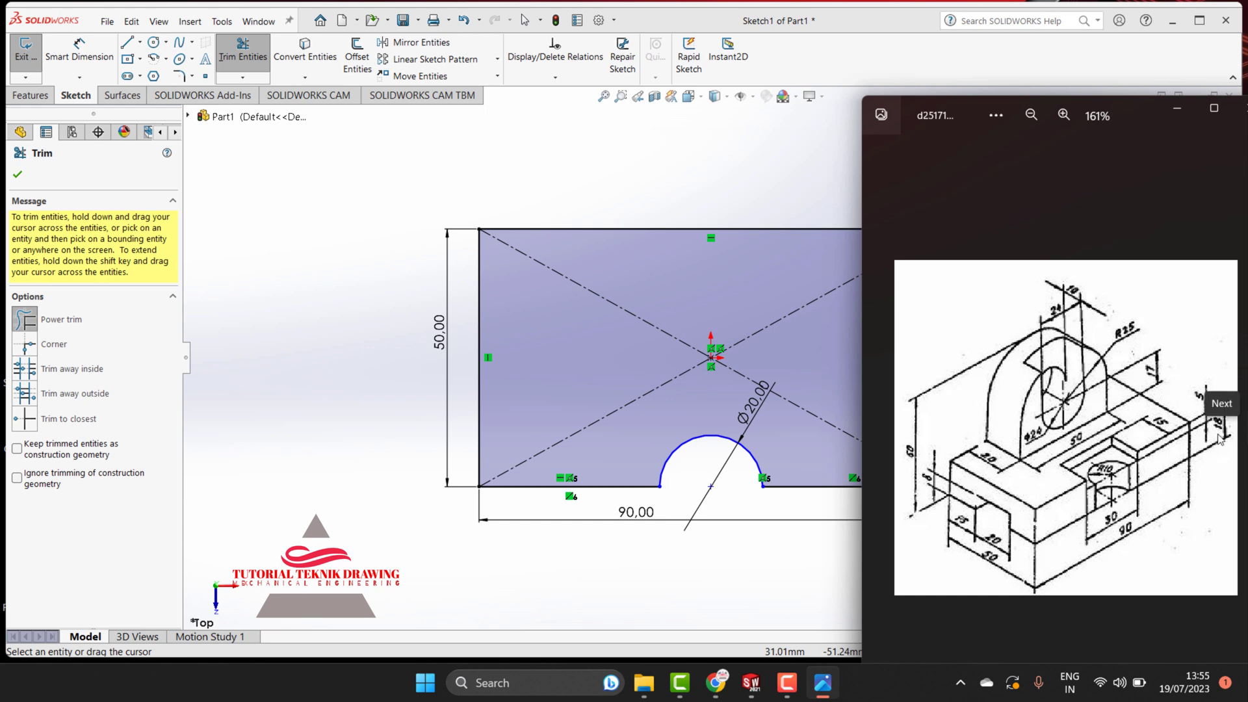
pyautogui.click(1177, 108)
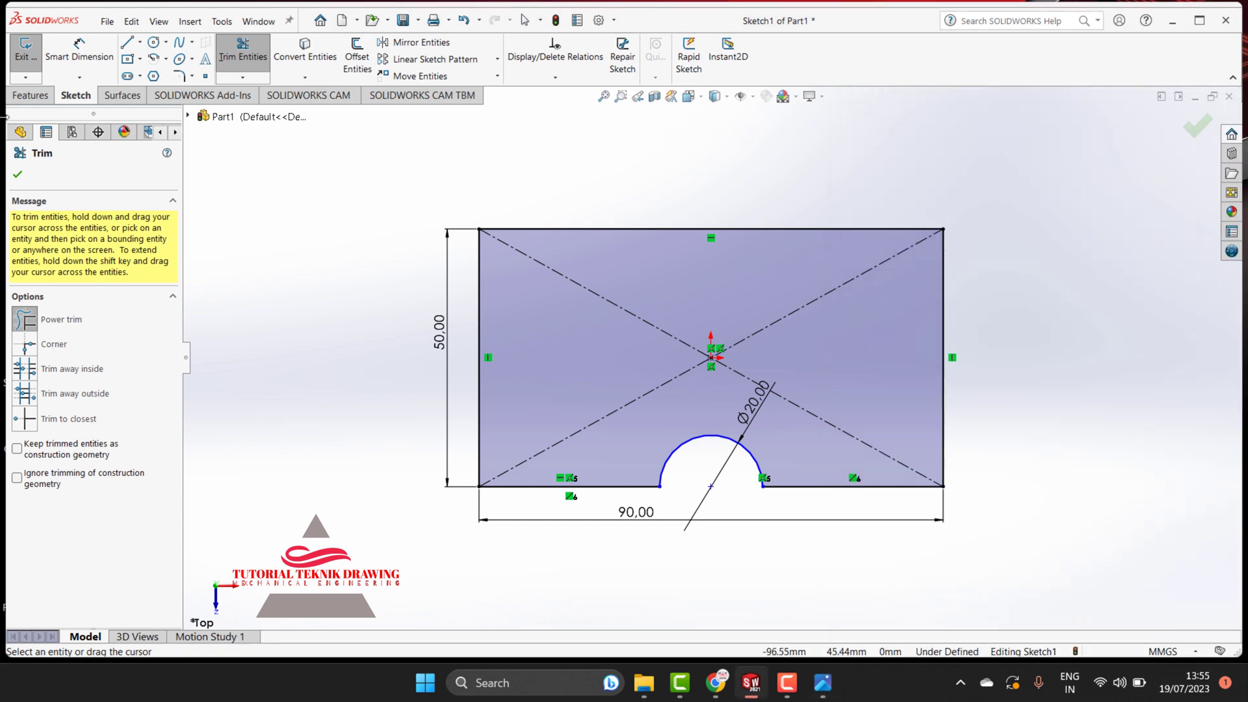
pyautogui.click(18, 175)
pyautogui.click(32, 98)
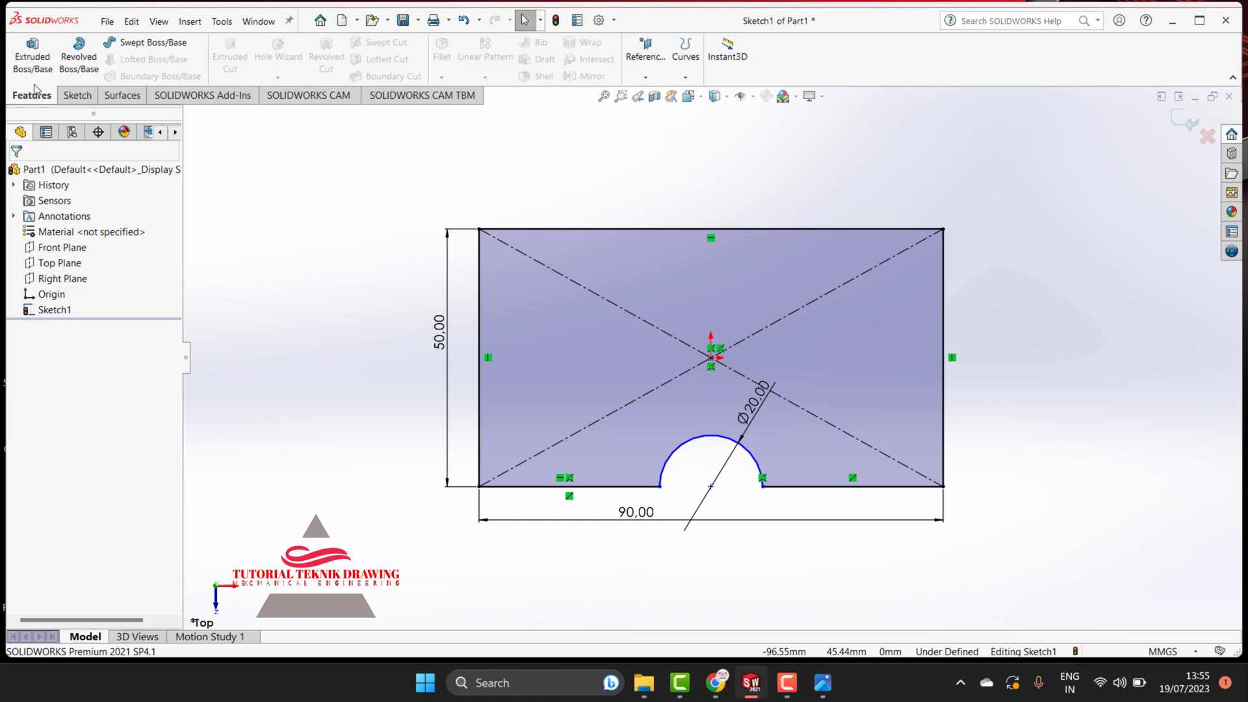
# Extrude the notched sketch to an 18 mm Blind depth as Boss-Extrude1
pyautogui.click(32, 55)
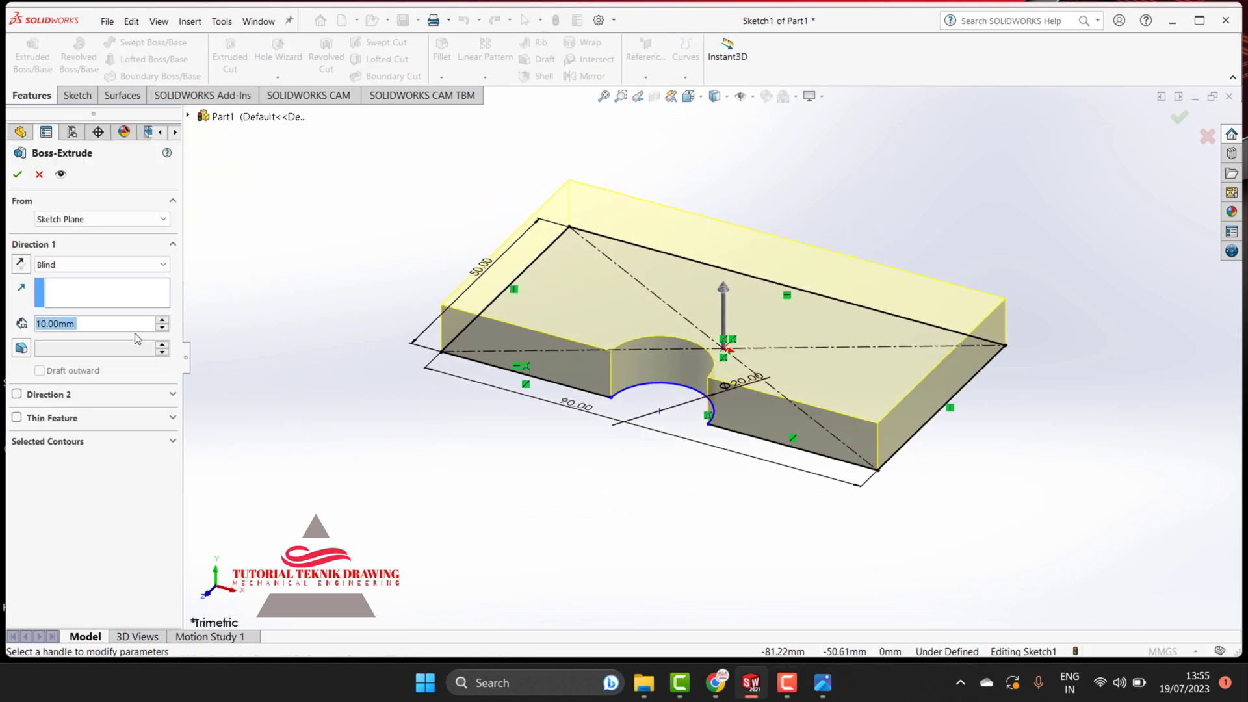
pyautogui.write('18')
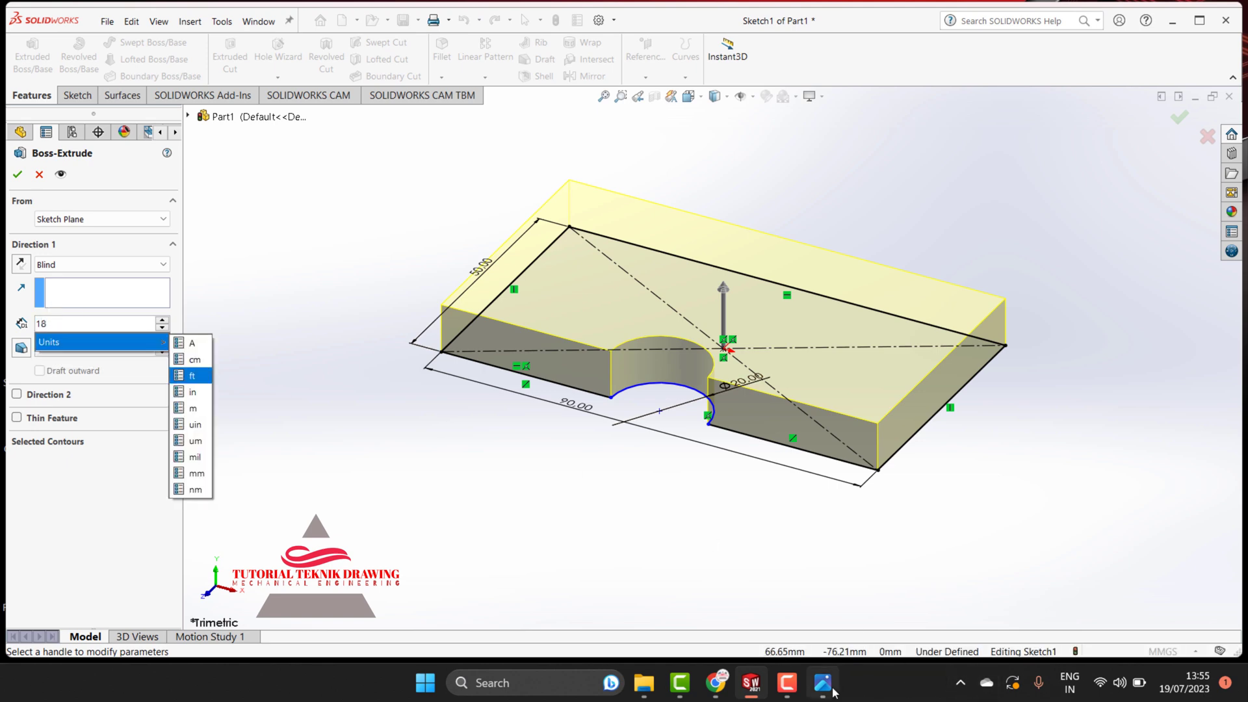
pyautogui.click(833, 692)
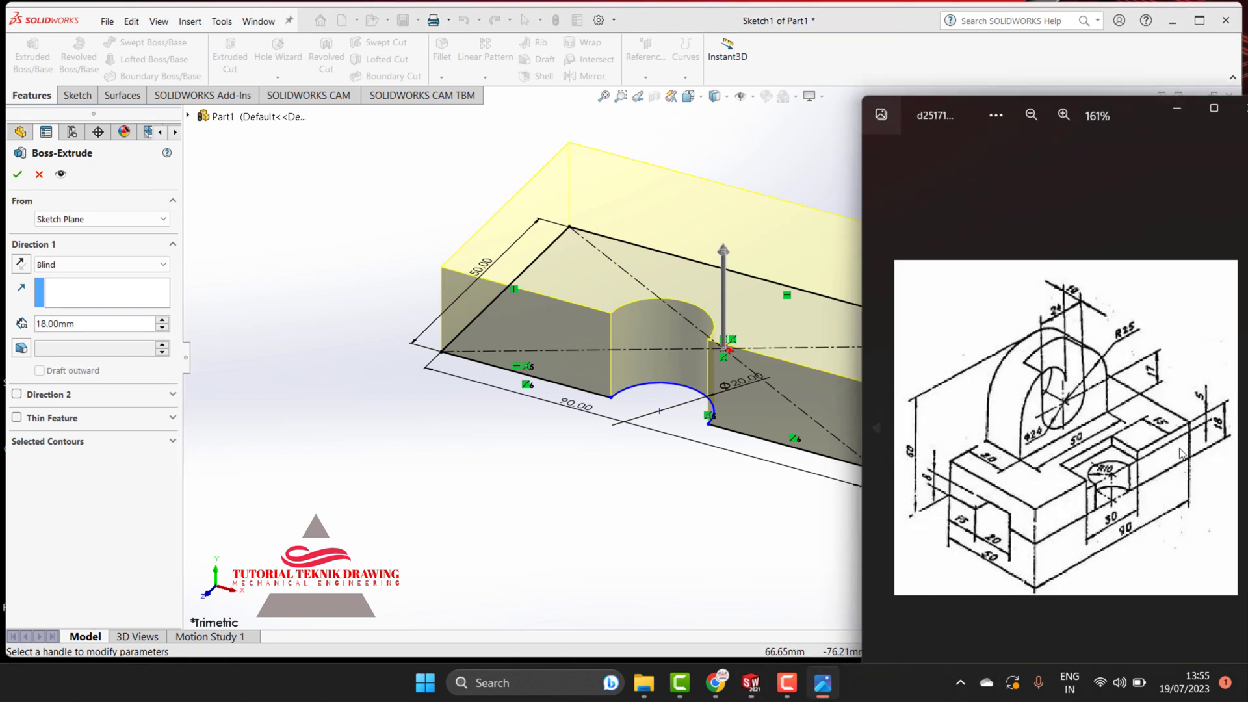
pyautogui.click(1176, 109)
pyautogui.click(18, 175)
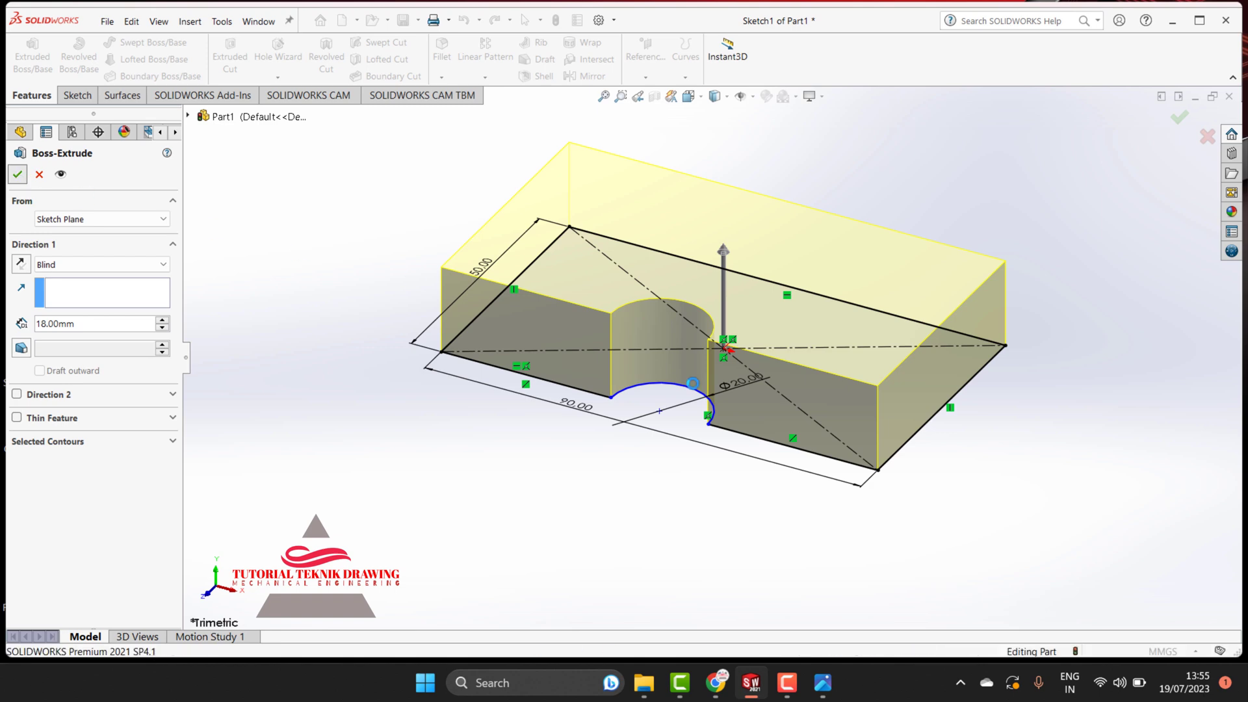
pyautogui.click(819, 696)
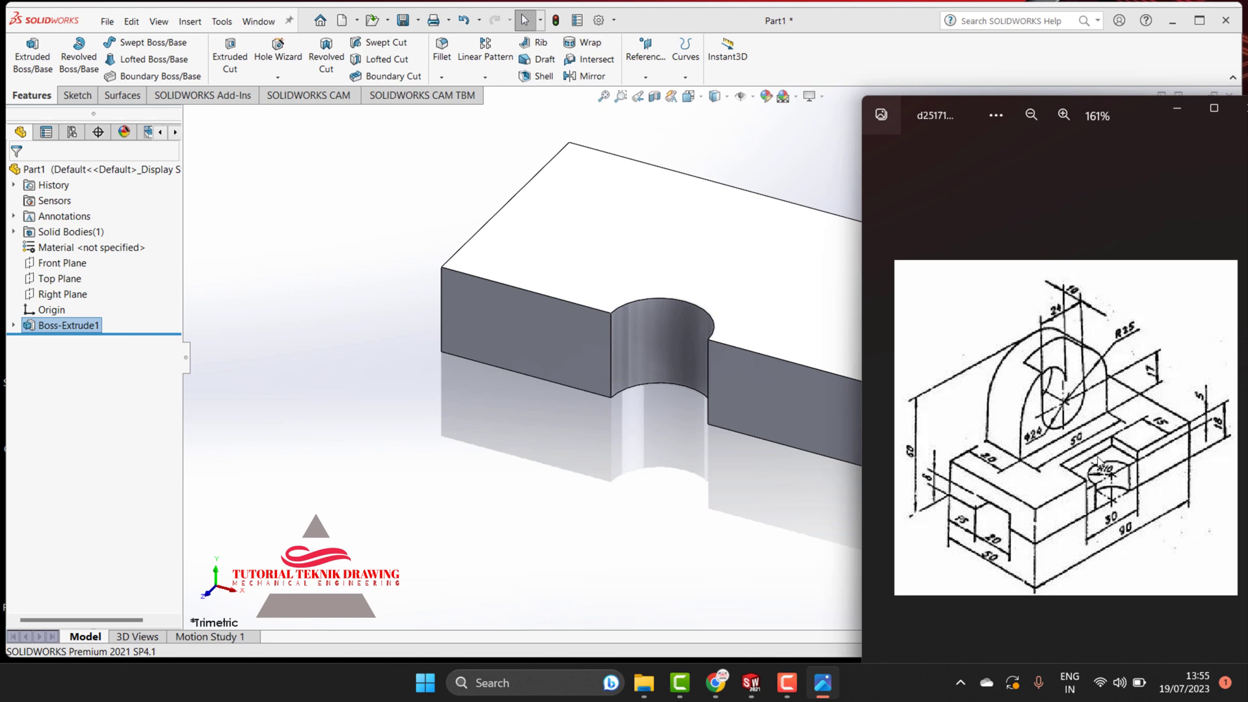
# Select the block's top face and view it Normal To for a new sketch
pyautogui.click(1176, 109)
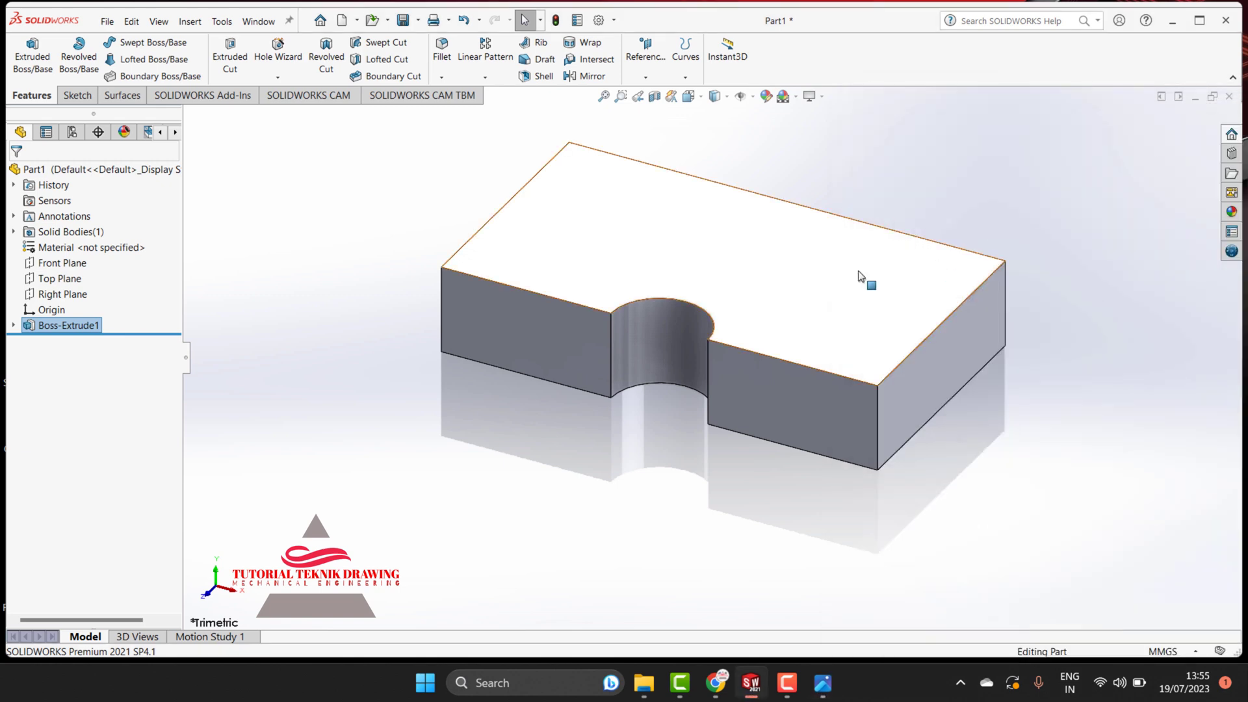
pyautogui.click(782, 270)
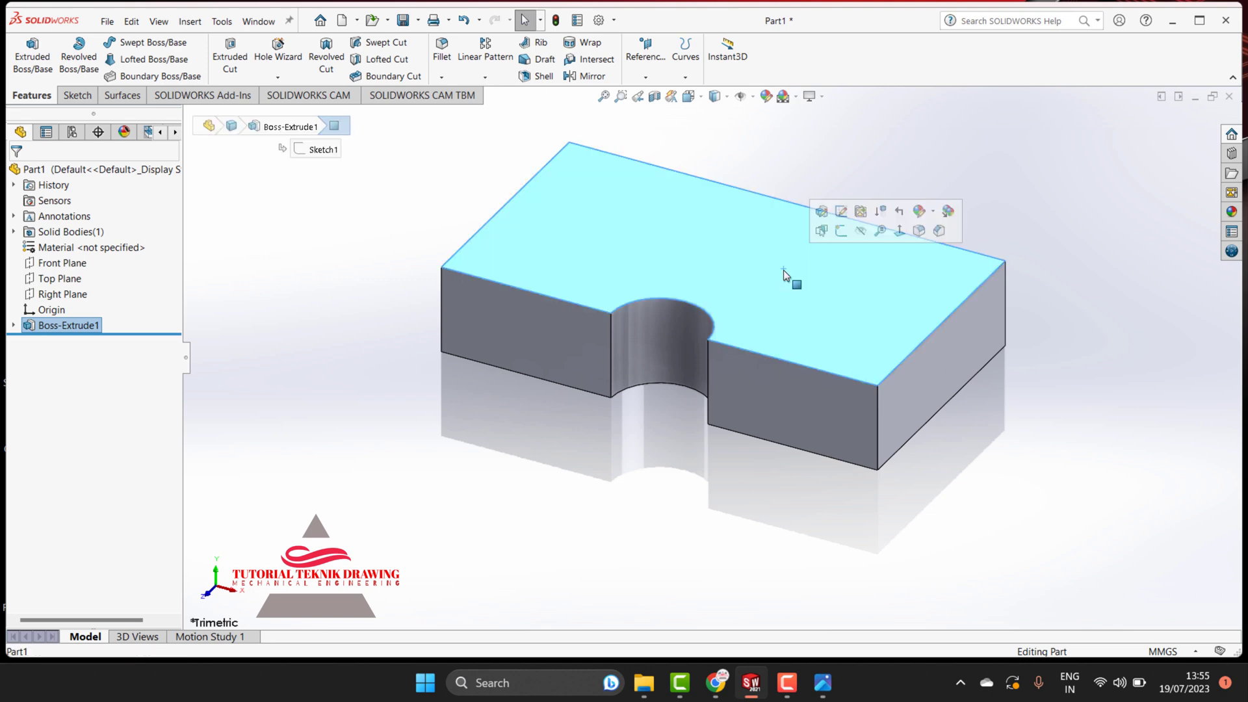
pyautogui.click(903, 231)
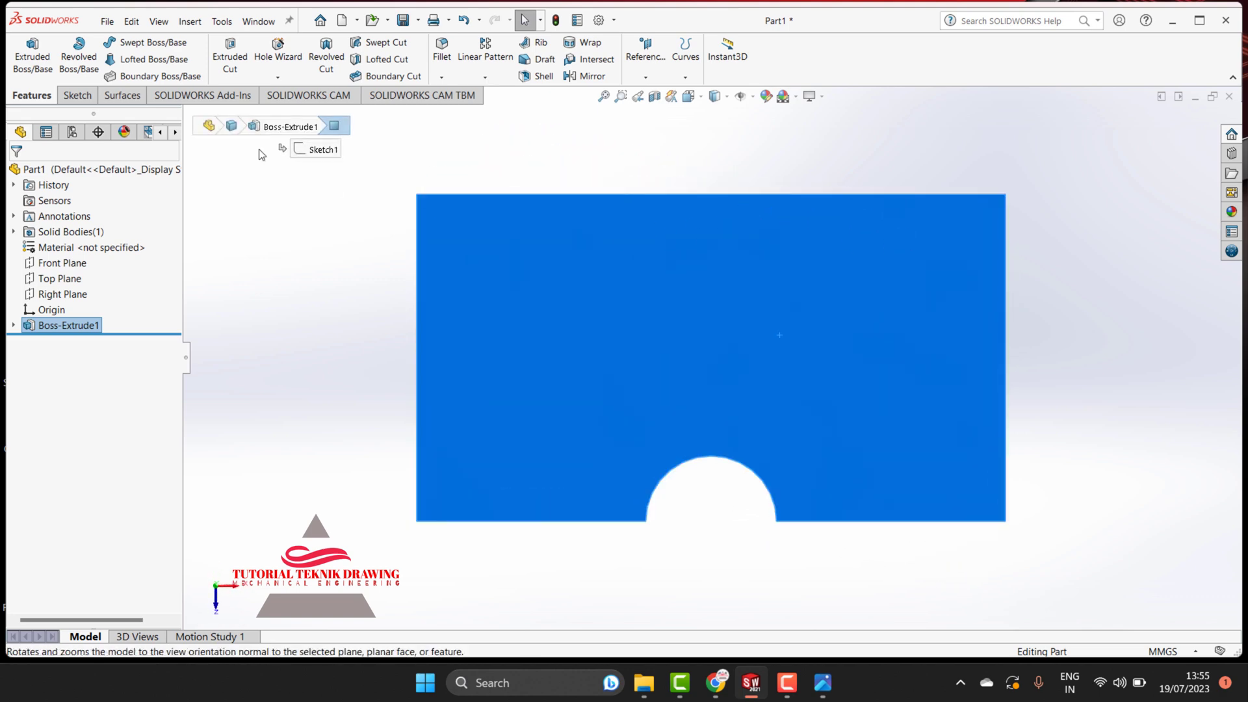
pyautogui.click(77, 96)
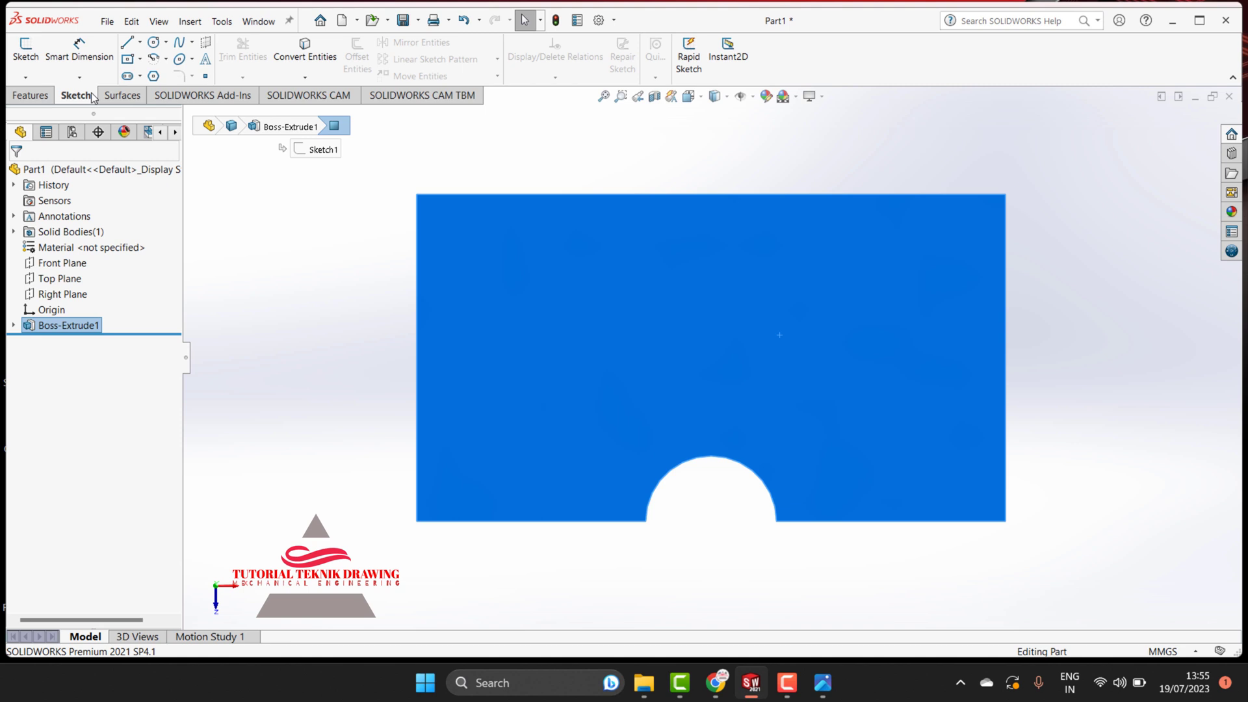
# Draw a corner rectangle from the bottom edge enclosing the semicircular notch
pyautogui.click(141, 59)
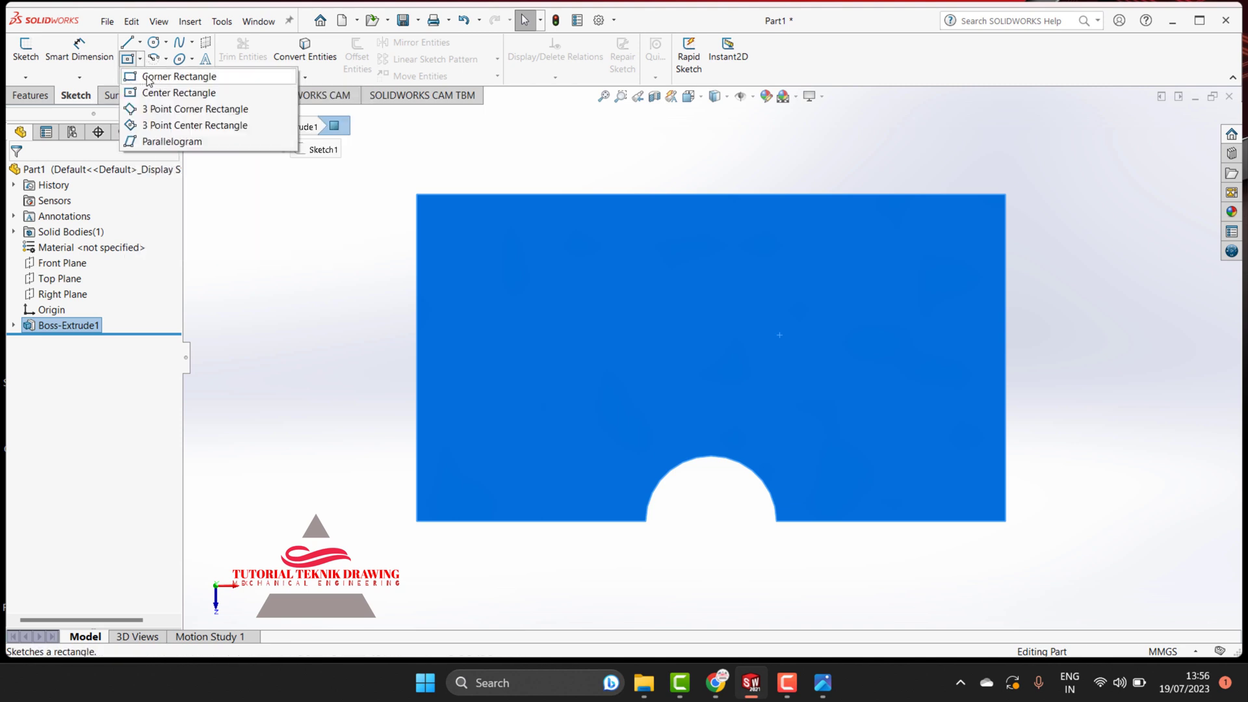
pyautogui.click(149, 77)
pyautogui.click(591, 520)
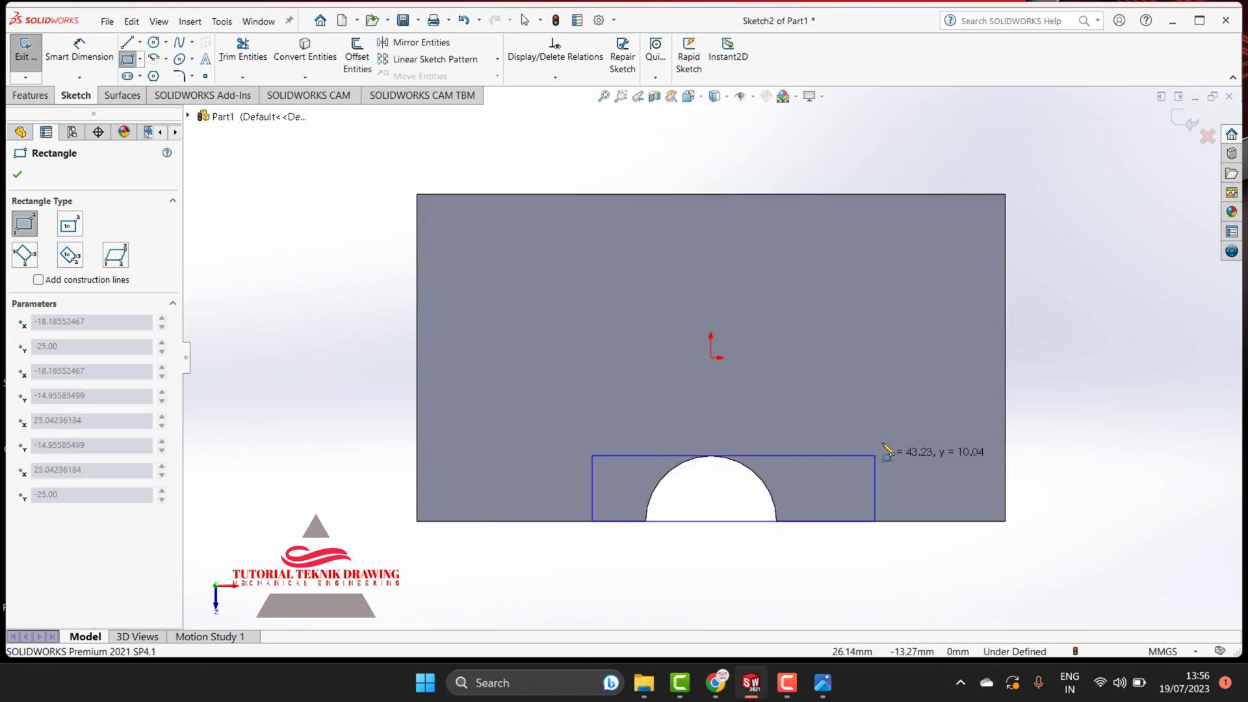
pyautogui.click(818, 414)
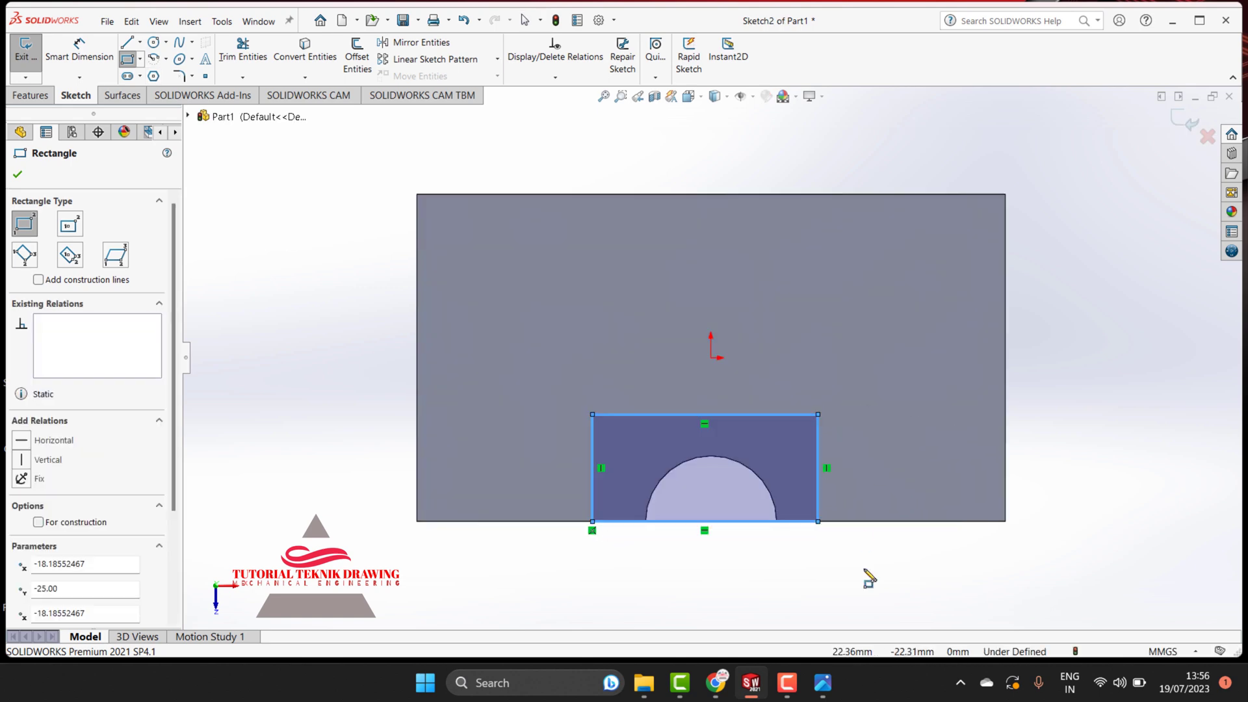
pyautogui.click(823, 682)
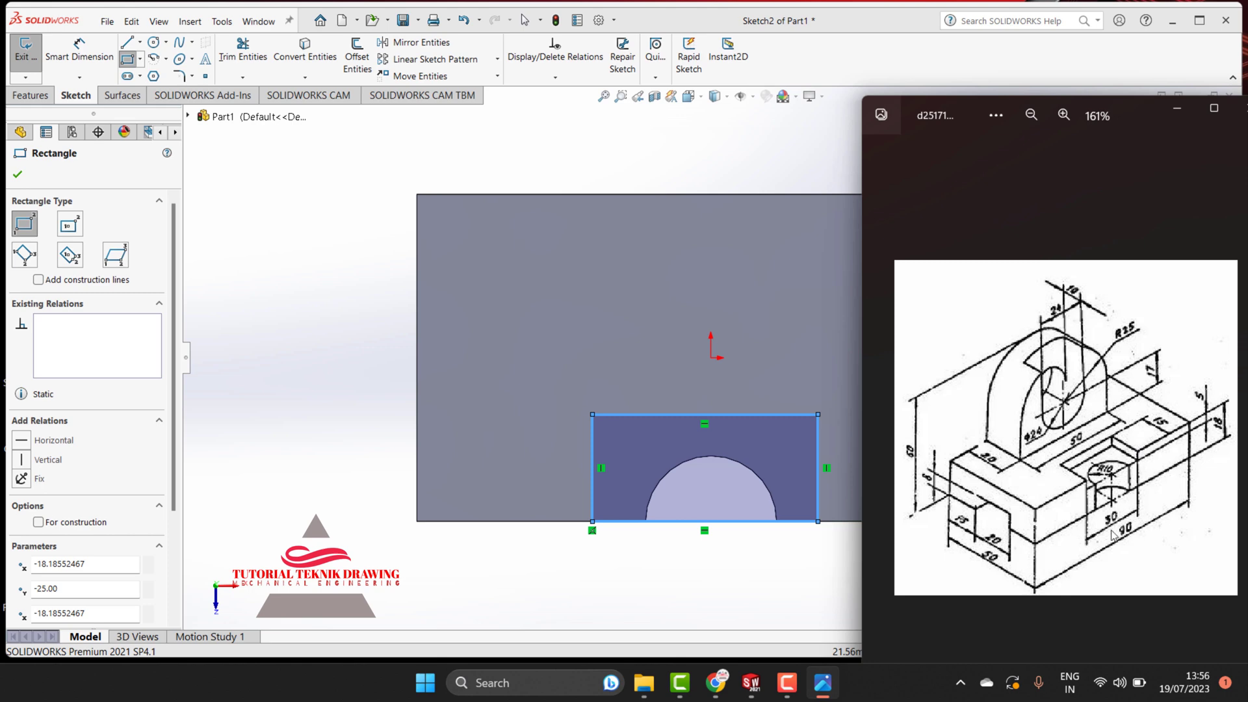
pyautogui.click(1176, 109)
# Dimension the rectangle's left and right edges each 15 mm from the origin
pyautogui.click(78, 51)
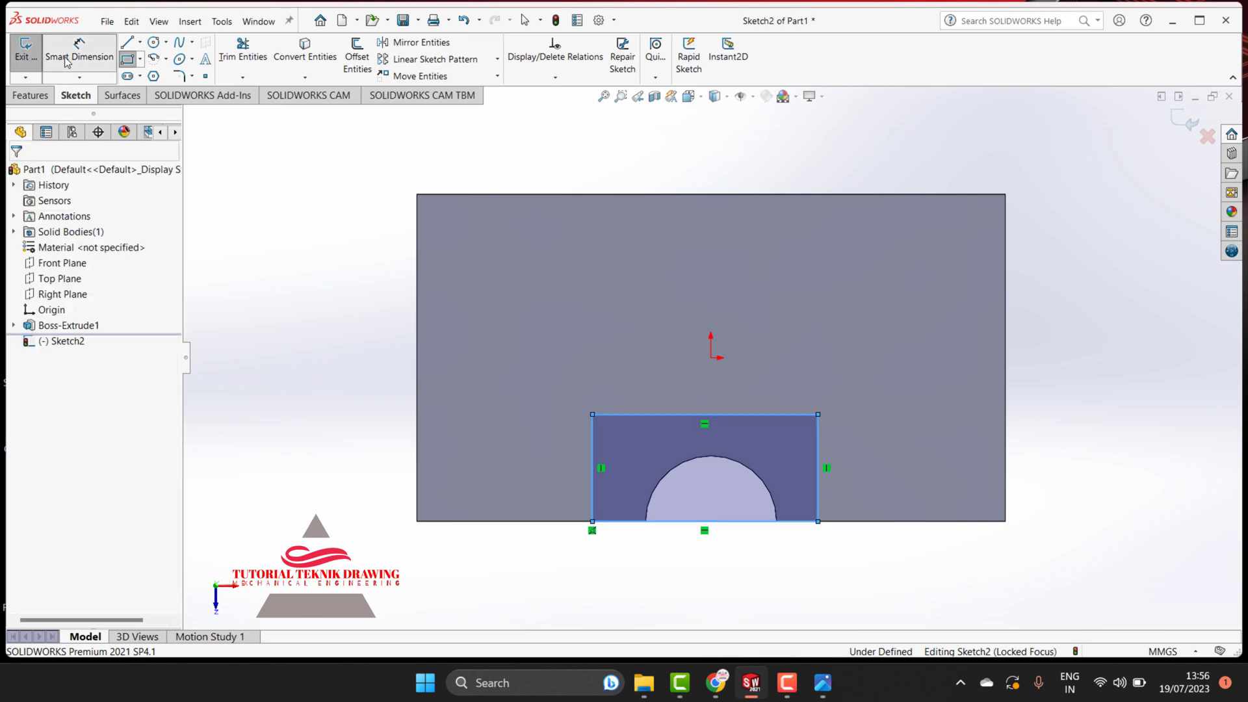
pyautogui.click(592, 512)
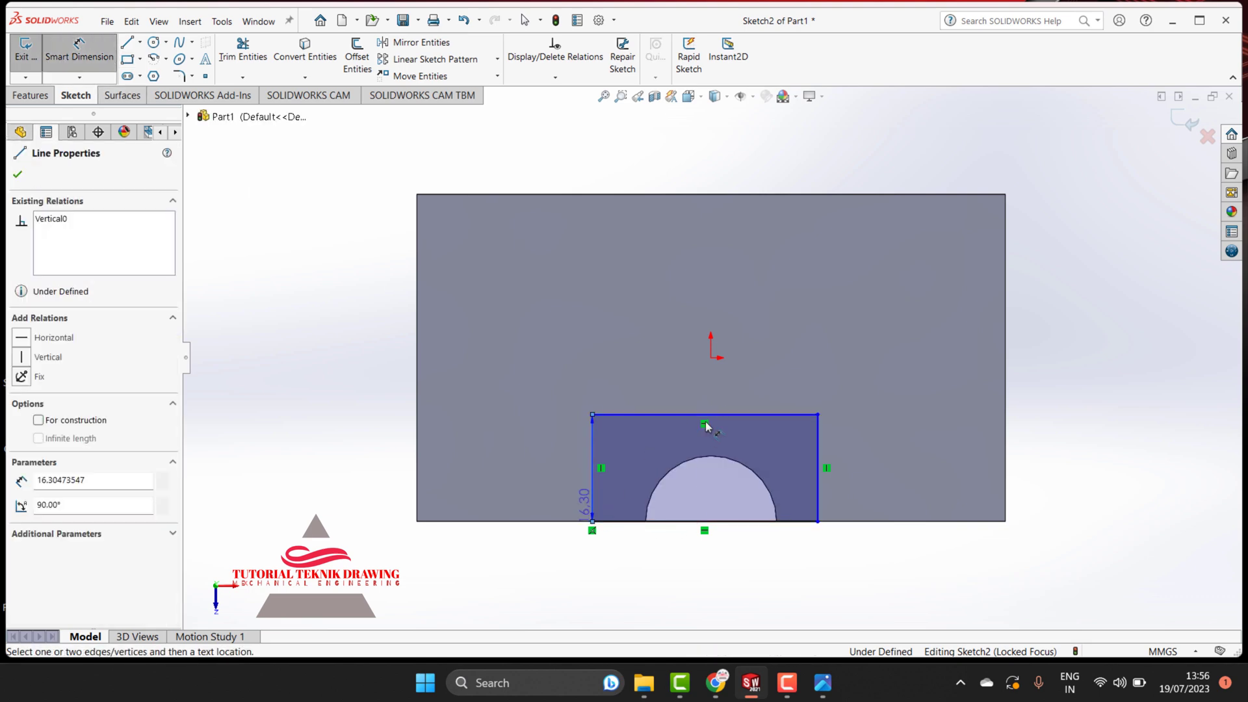
pyautogui.click(710, 357)
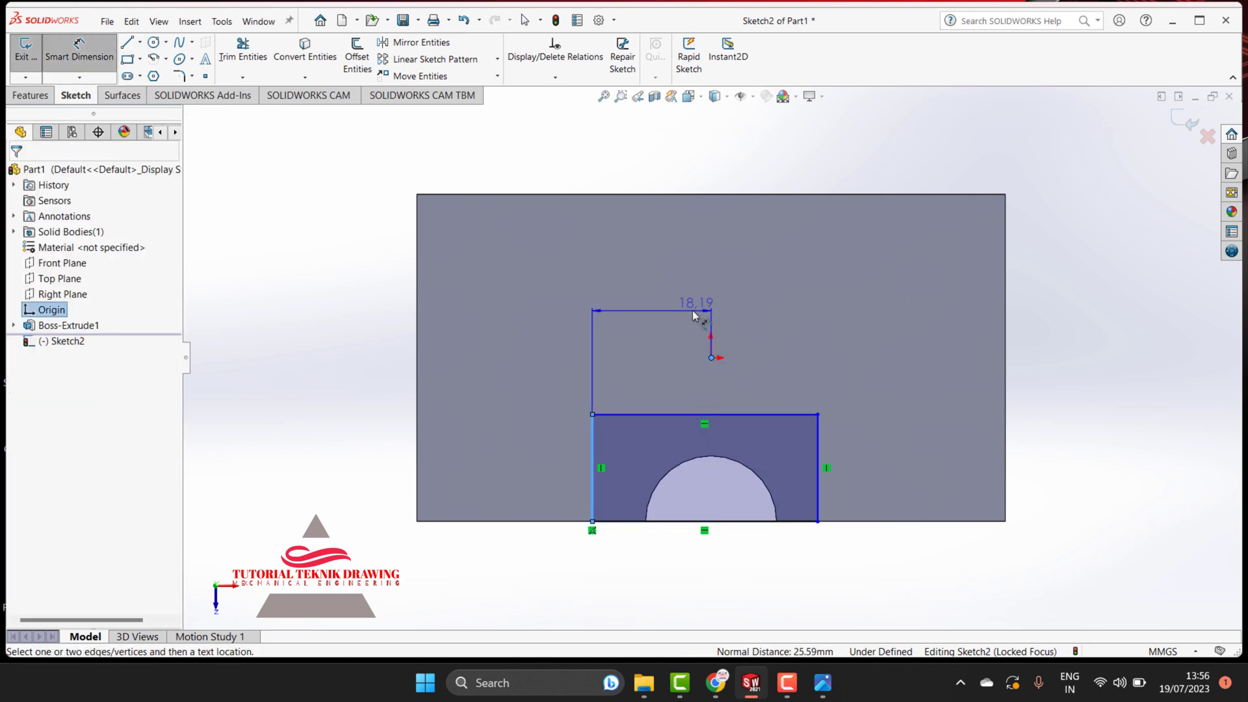
pyautogui.click(692, 310)
pyautogui.write('15')
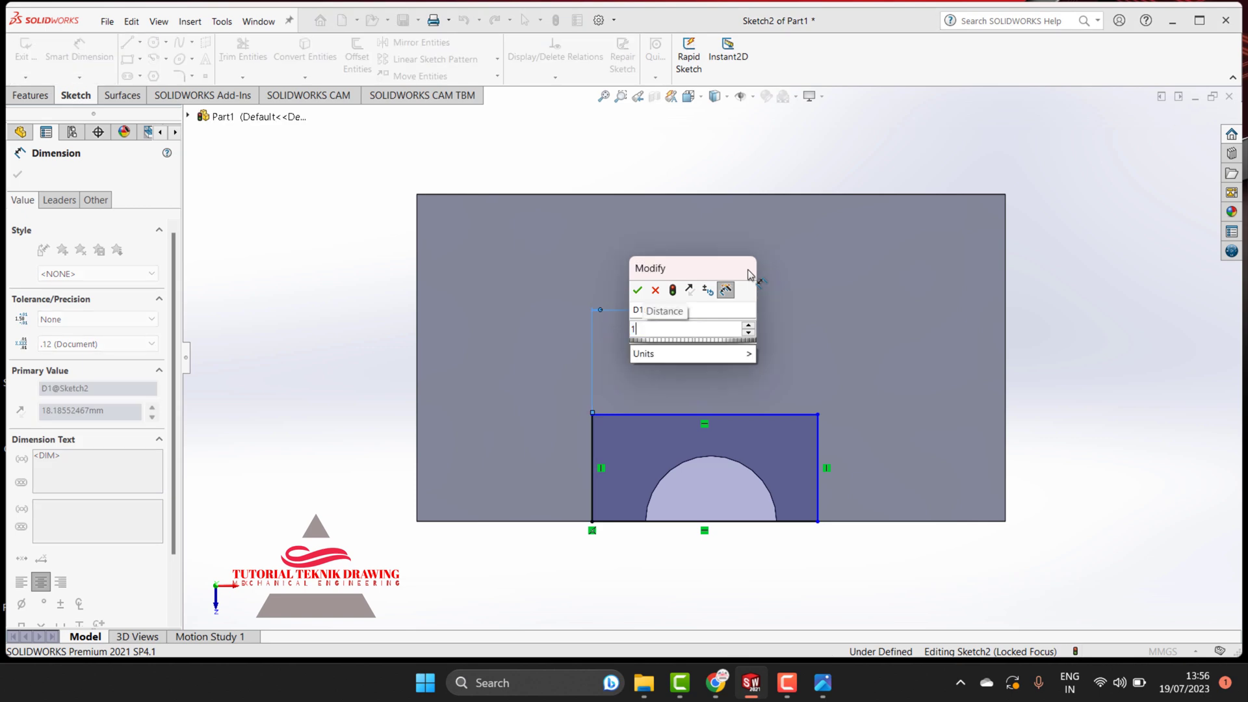
pyautogui.press('Return')
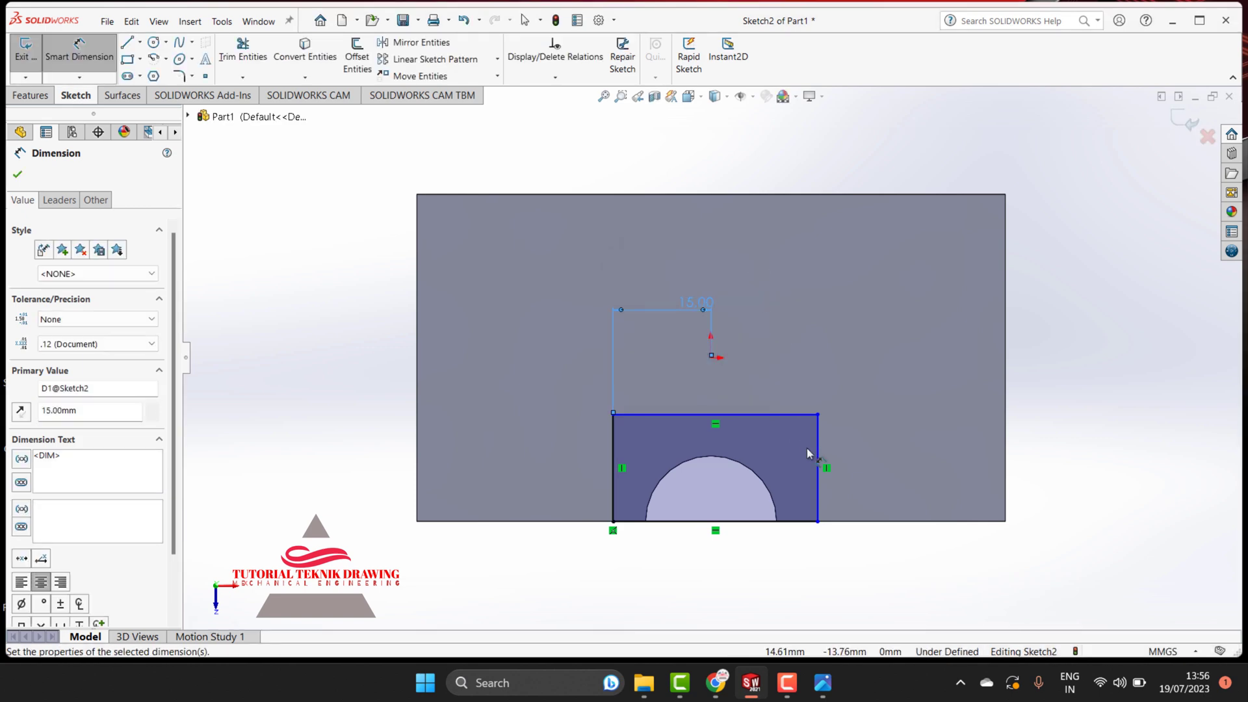
pyautogui.click(818, 453)
pyautogui.click(738, 413)
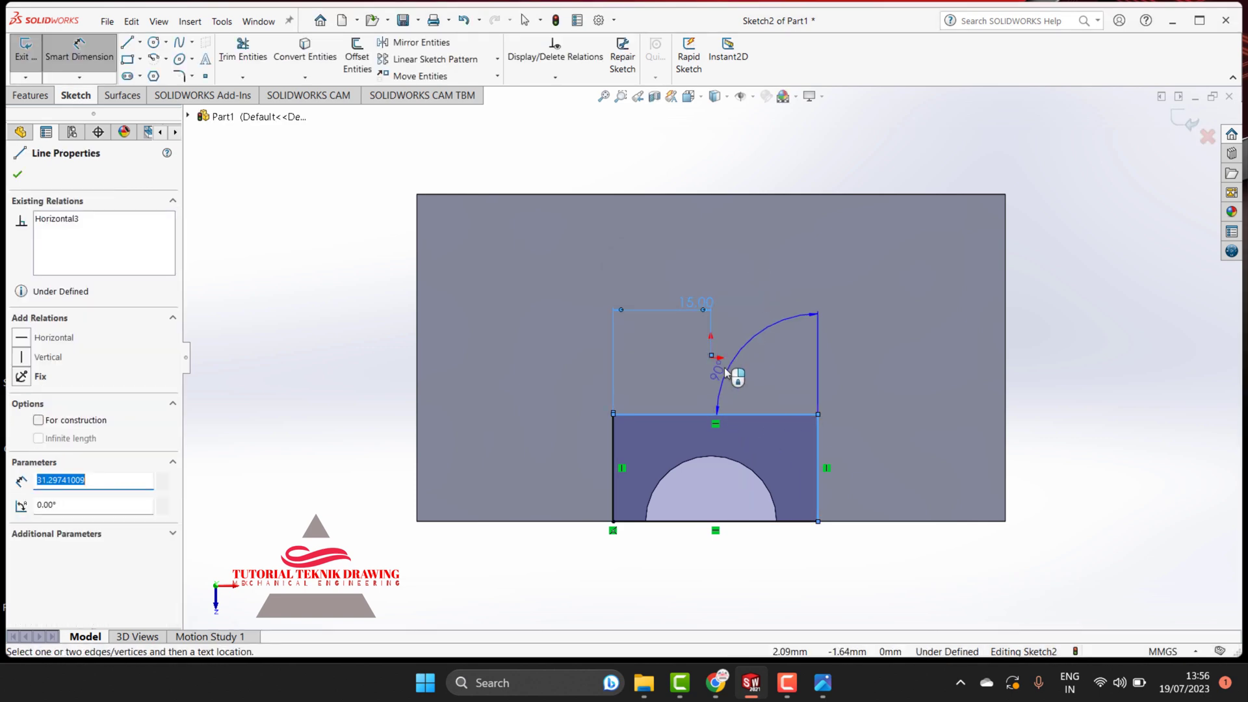
pyautogui.click(711, 356)
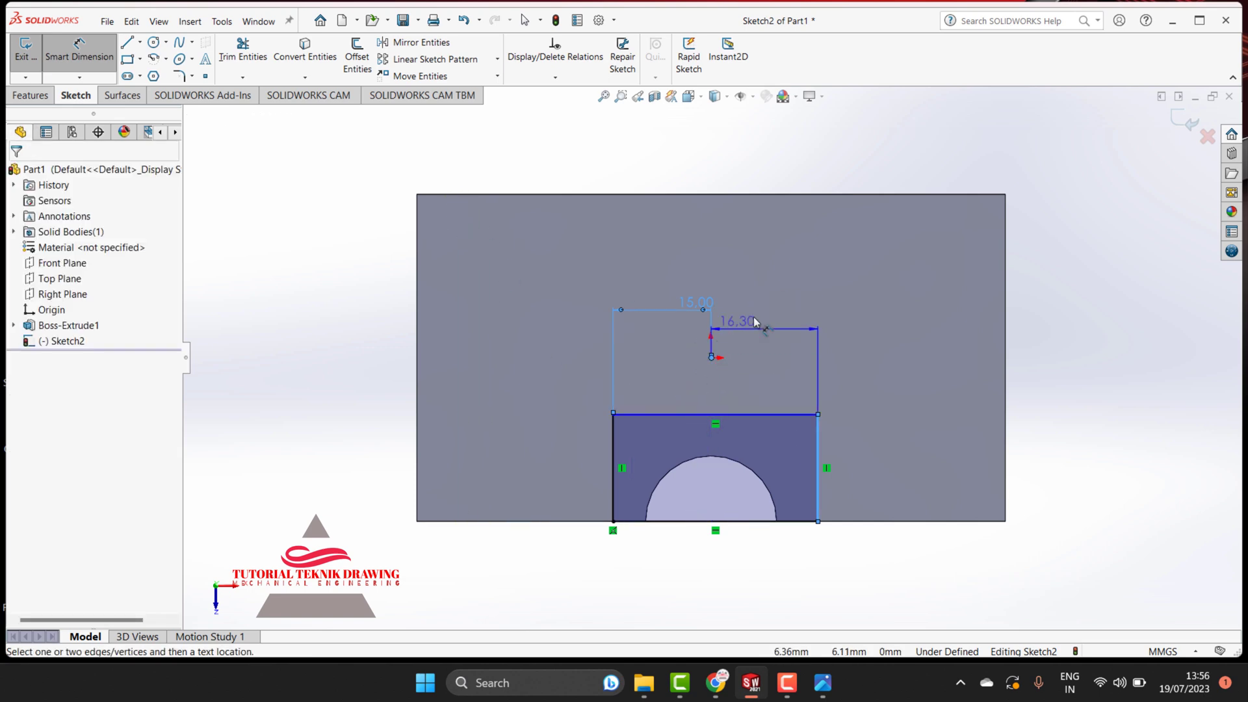
pyautogui.click(767, 253)
pyautogui.write('15')
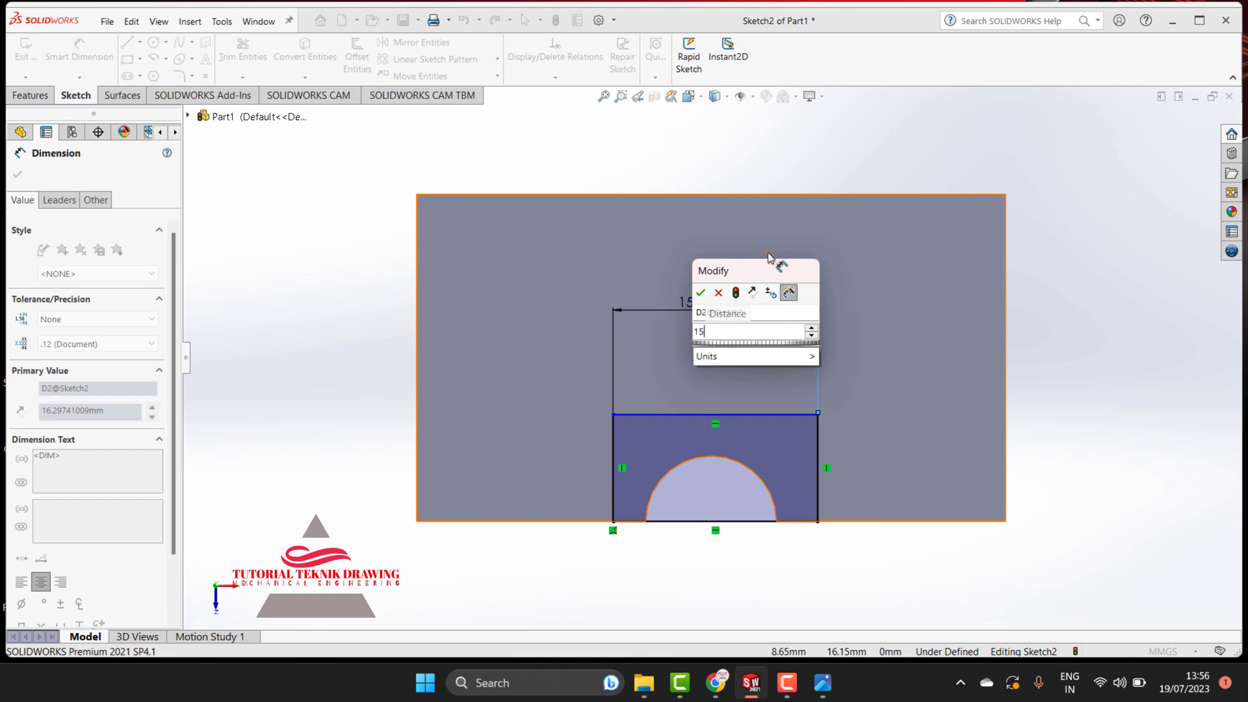
pyautogui.press('Return')
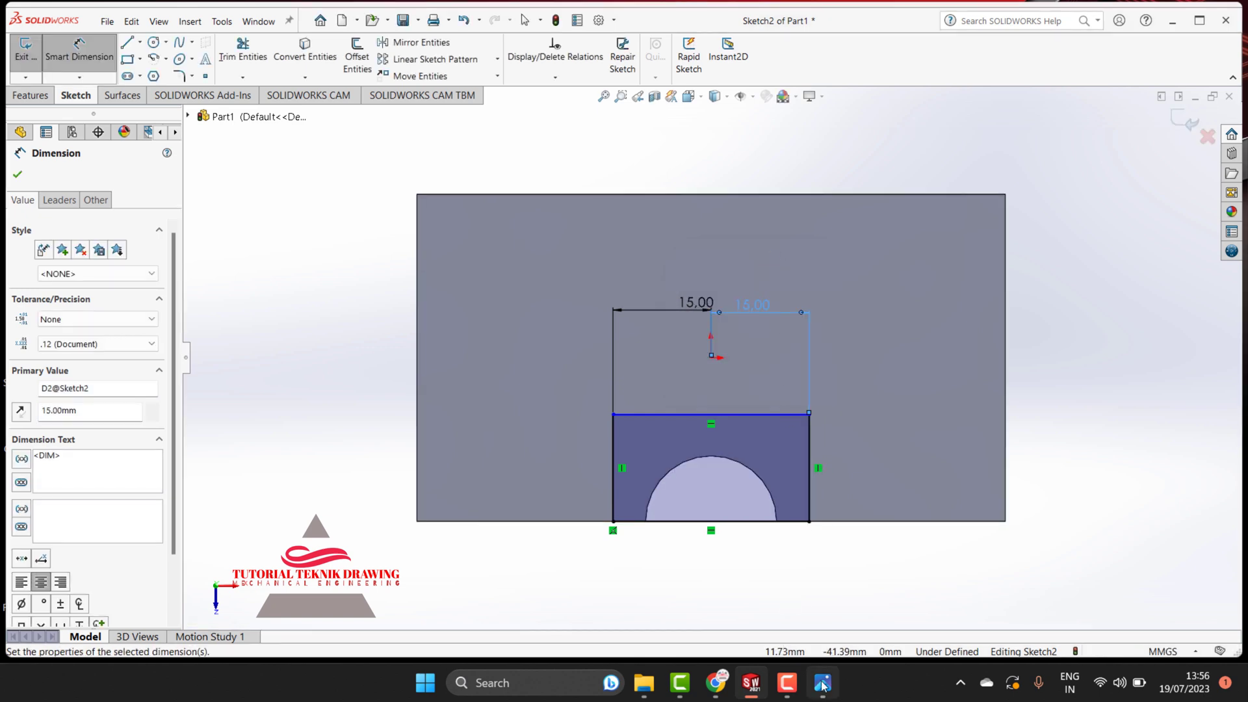
# Set the rectangle's height to 15 mm, fully defining Sketch2
pyautogui.click(822, 683)
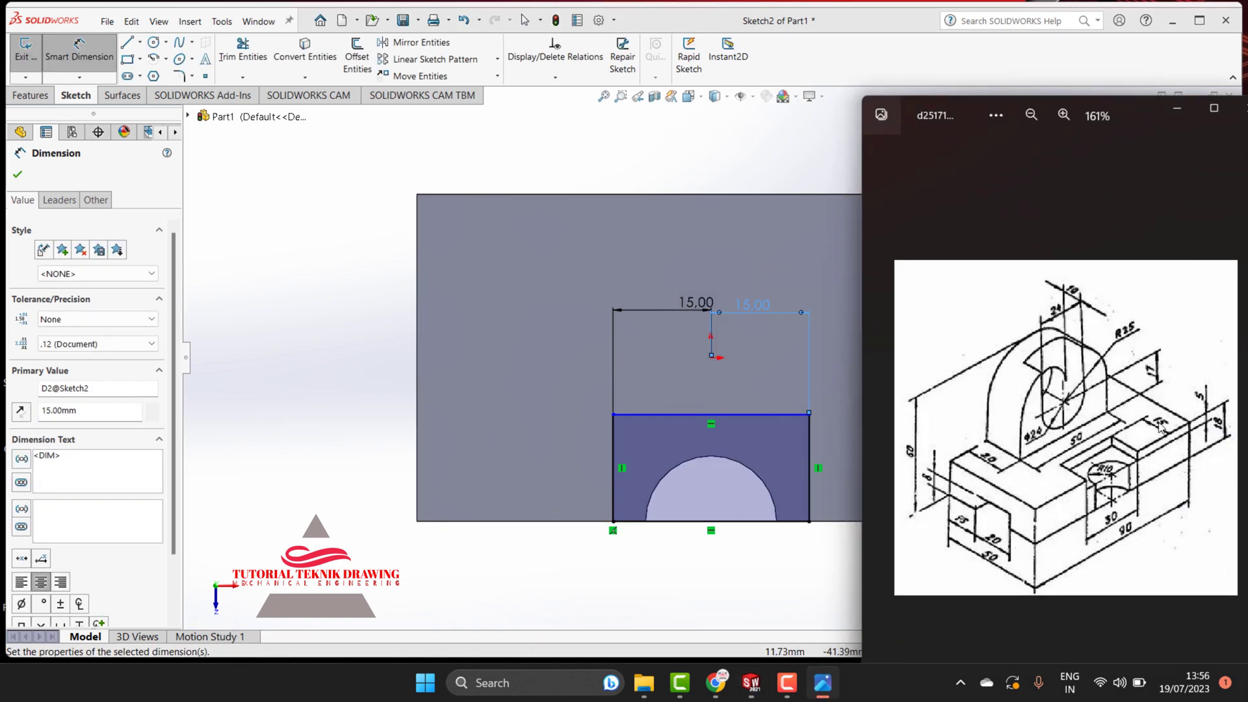
pyautogui.click(1176, 108)
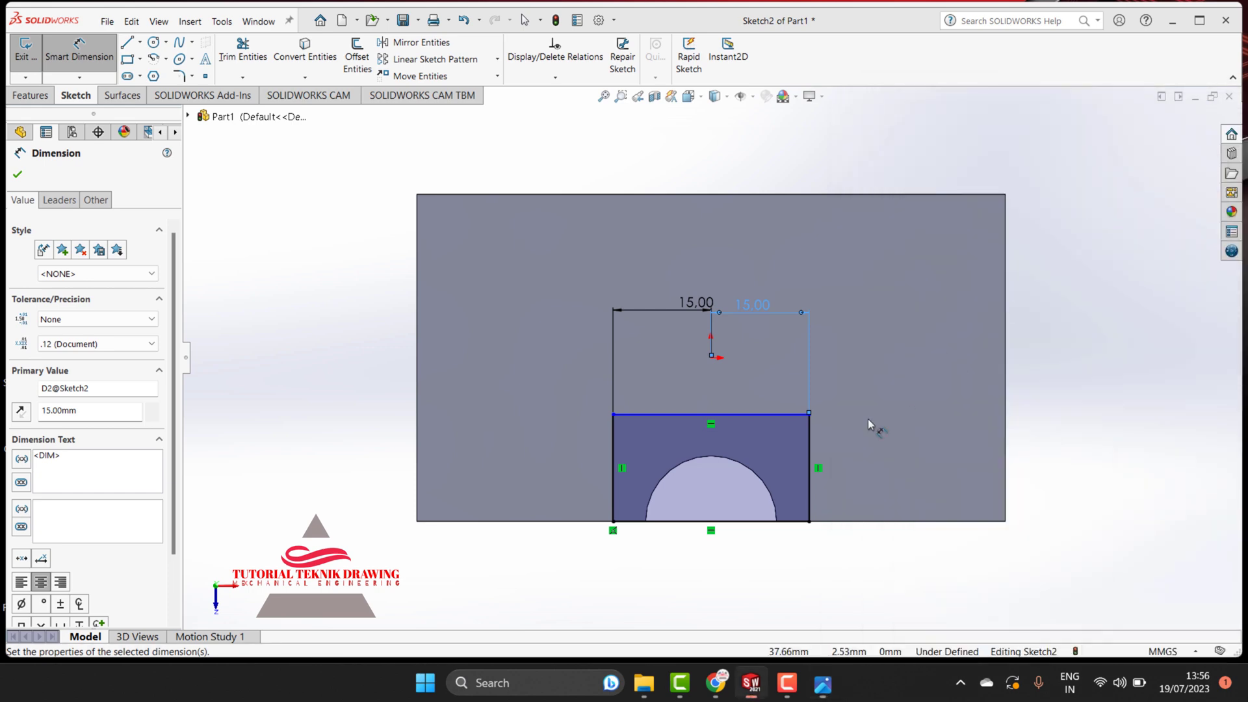
pyautogui.click(813, 458)
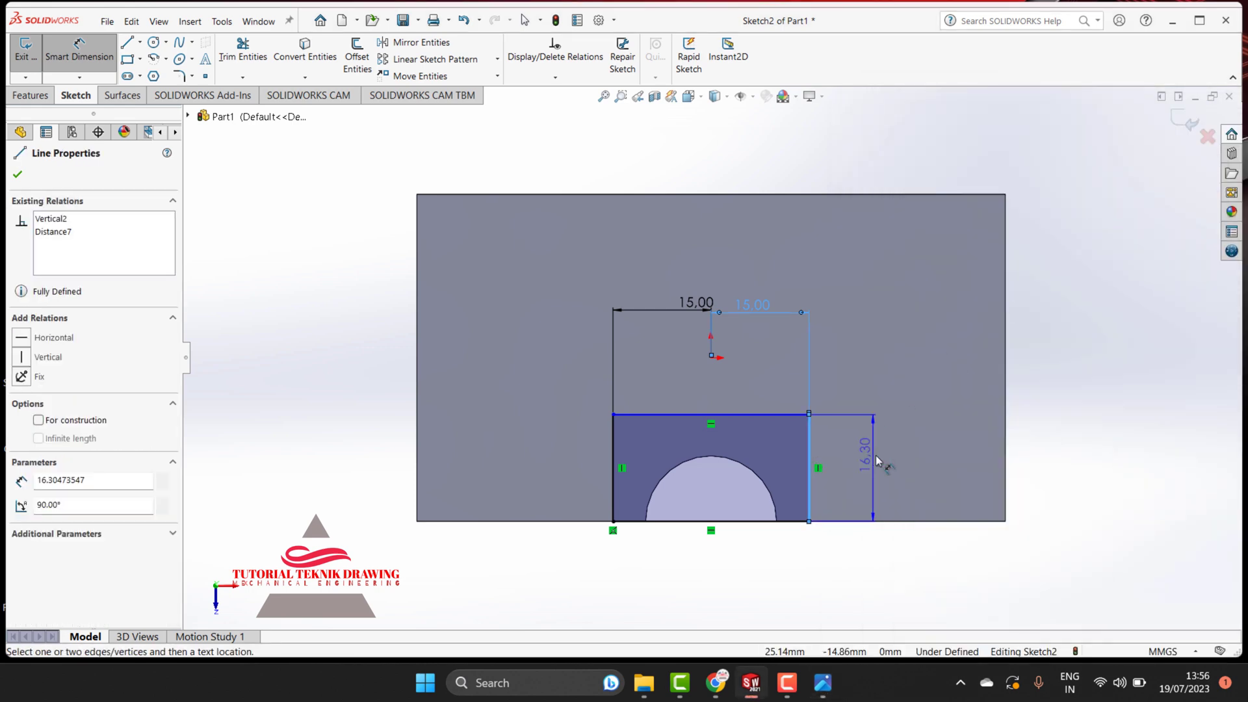
pyautogui.click(952, 377)
pyautogui.write('15')
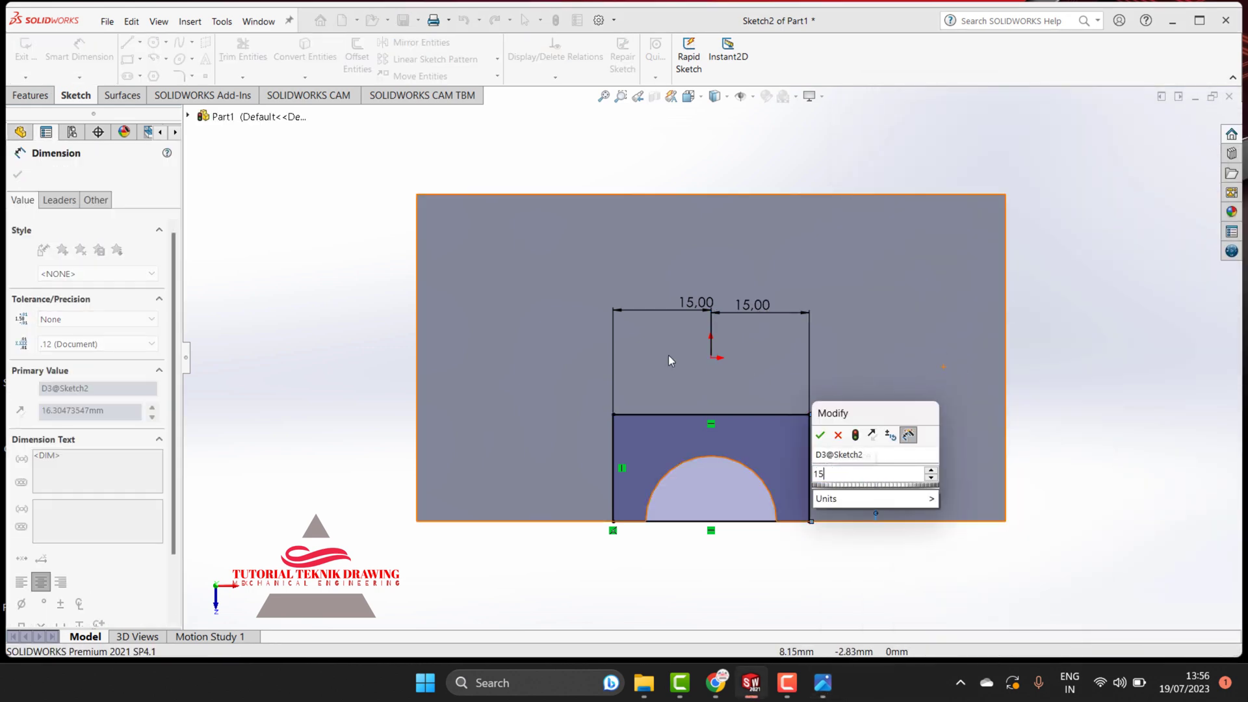
pyautogui.click(821, 435)
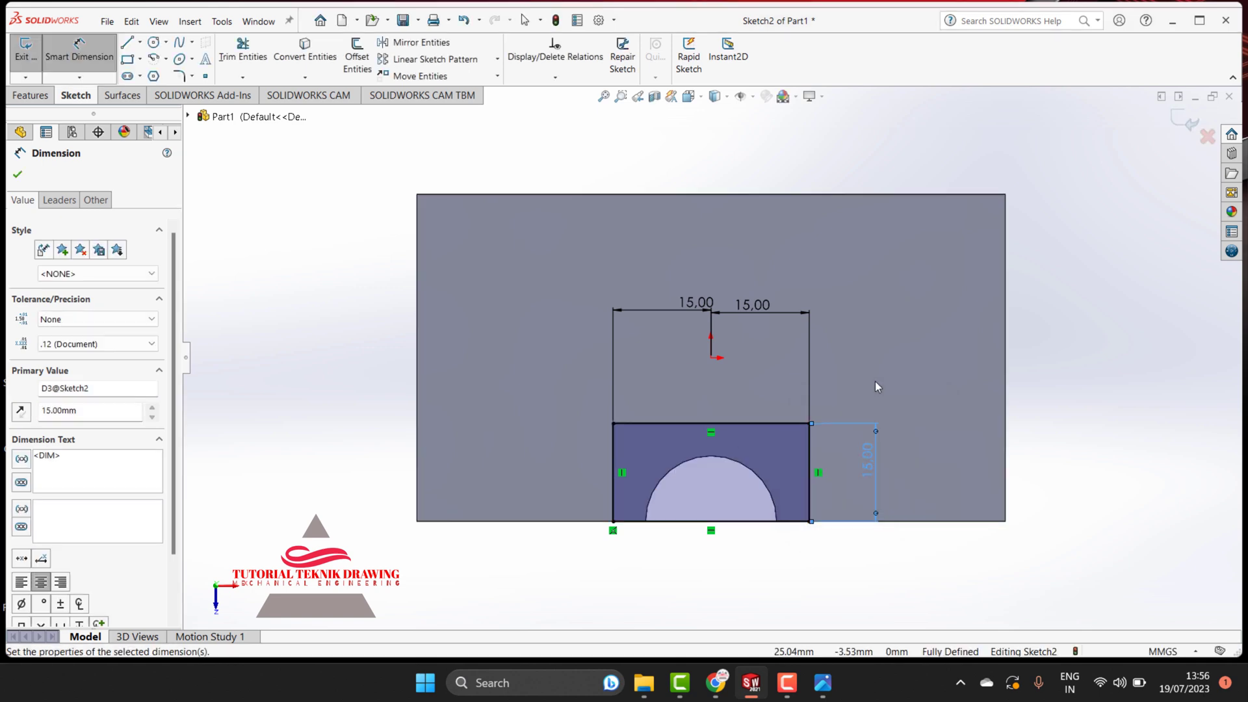
pyautogui.click(18, 174)
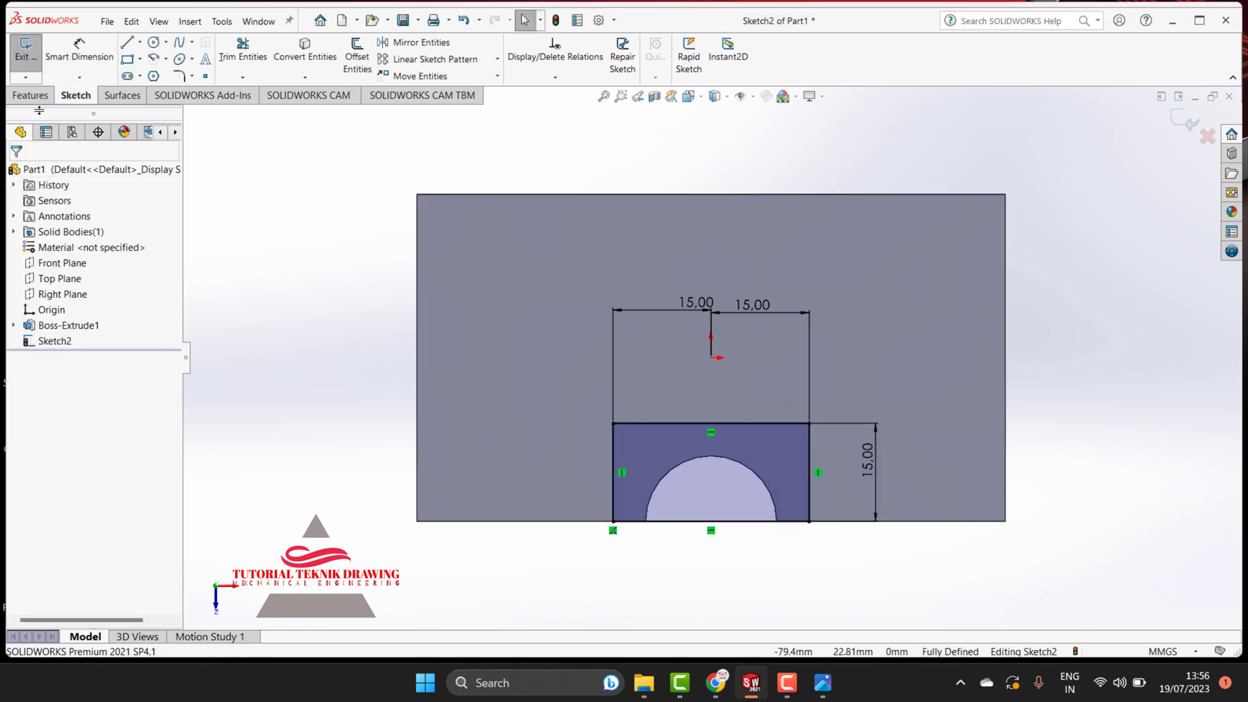
pyautogui.click(39, 95)
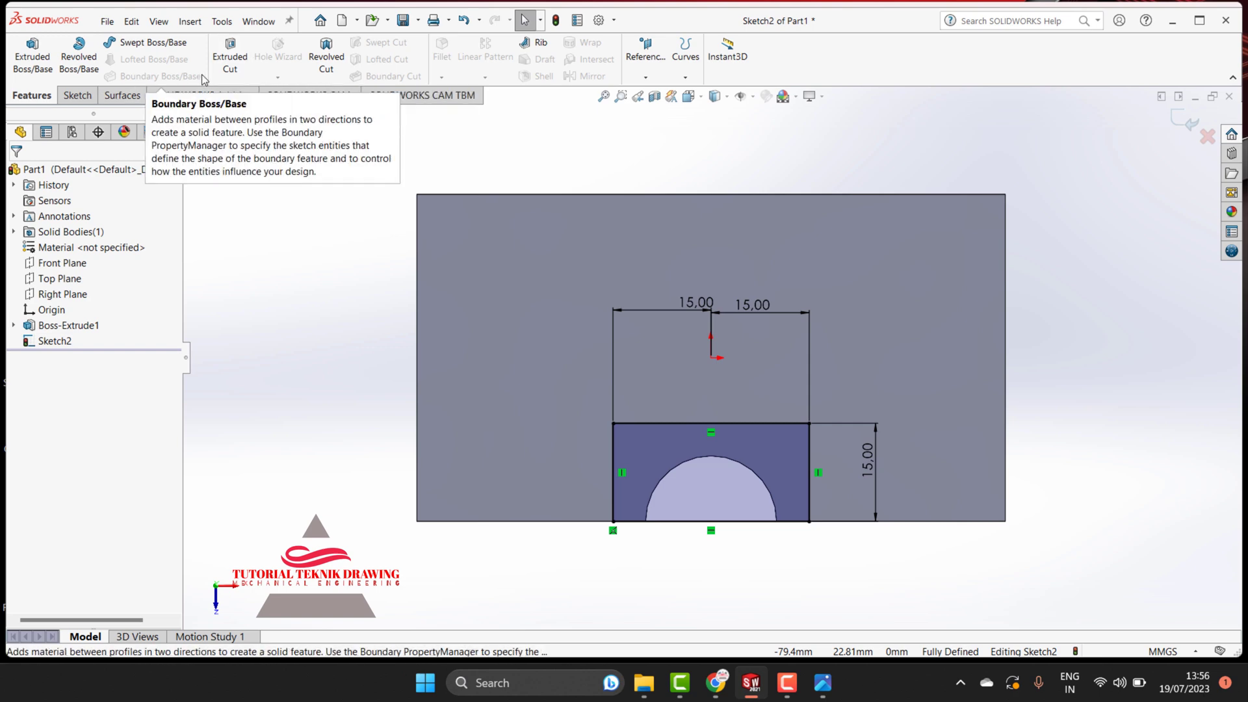
# Make a 5 mm Blind Extruded Cut from Sketch2's rectangle-and-notch profile
pyautogui.click(230, 56)
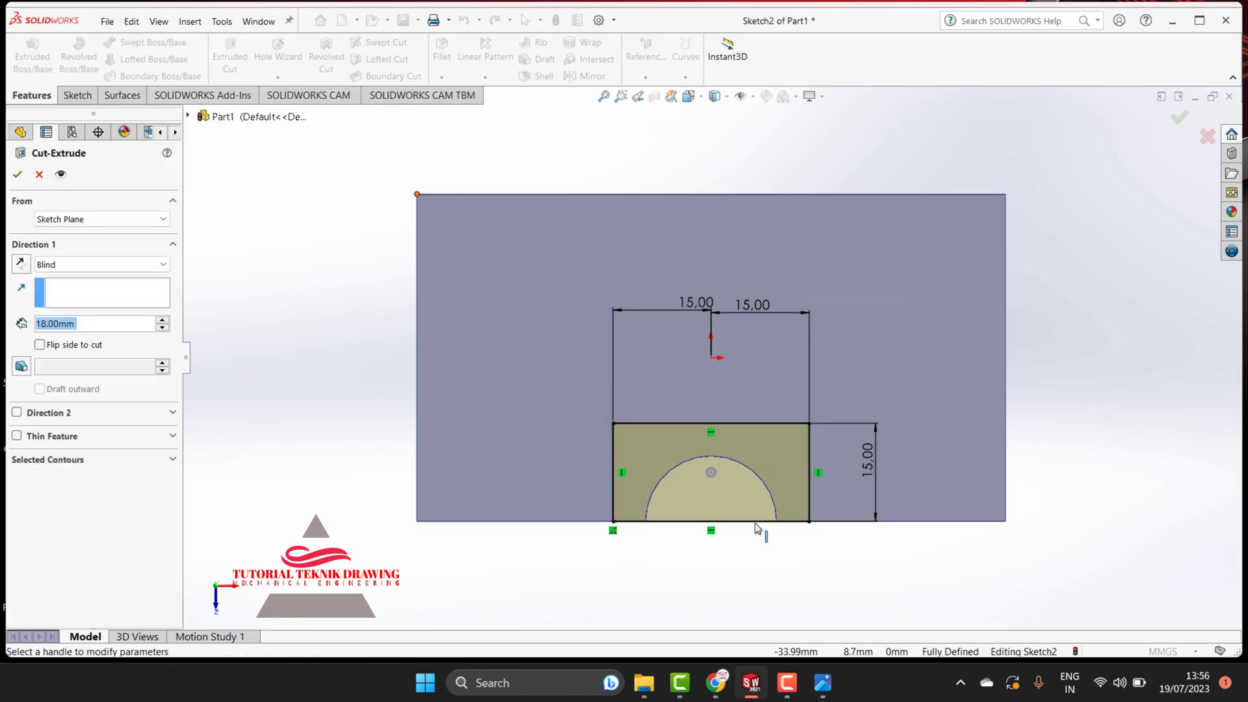
pyautogui.click(822, 682)
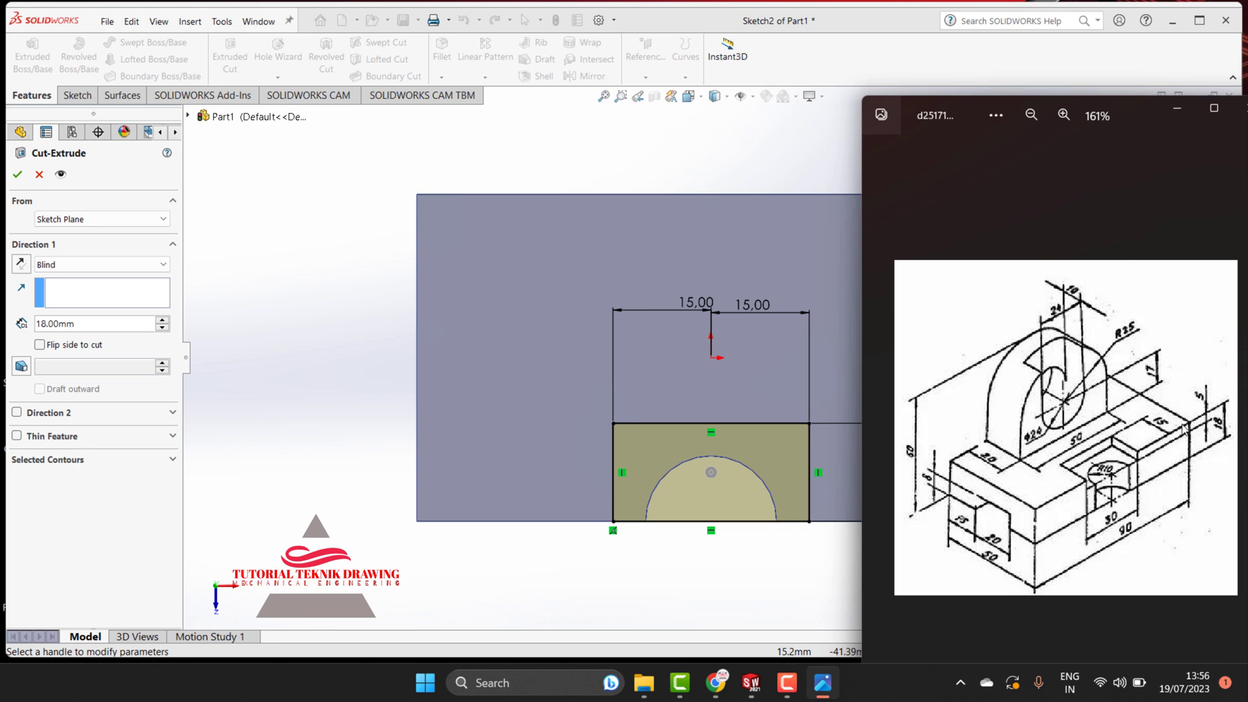
pyautogui.click(1177, 109)
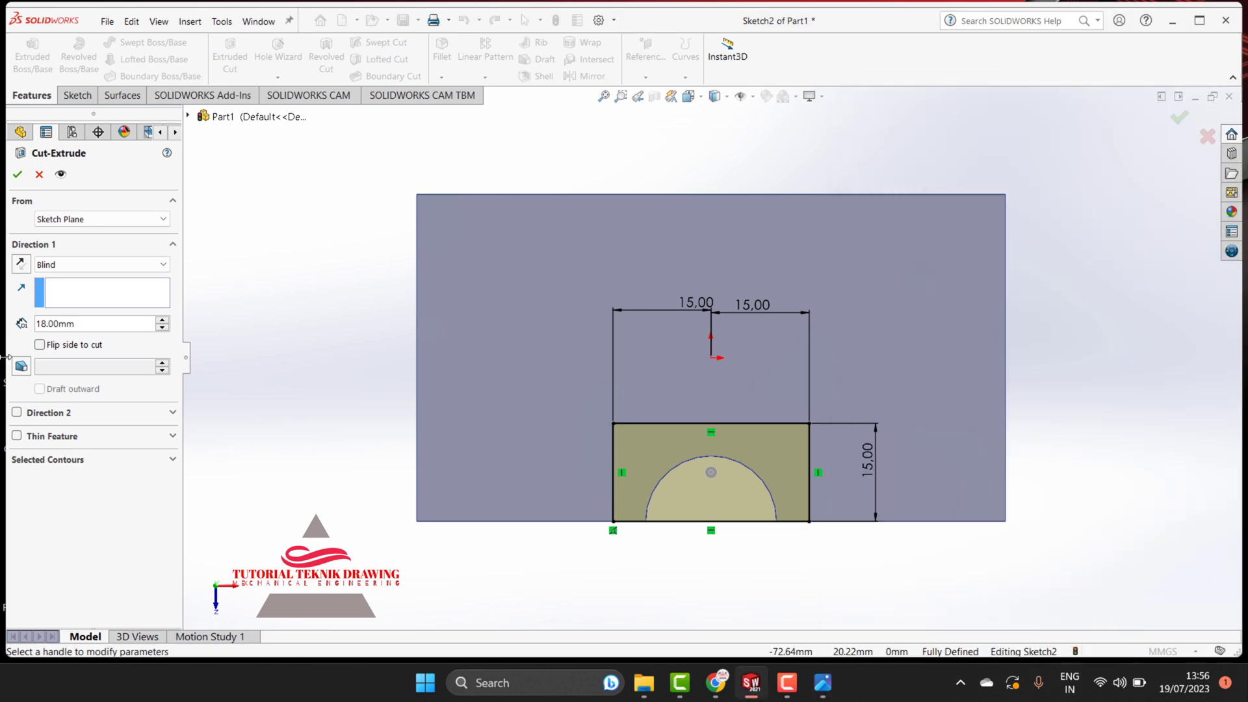
pyautogui.doubleClick(58, 323)
pyautogui.write('5')
pyautogui.click(17, 174)
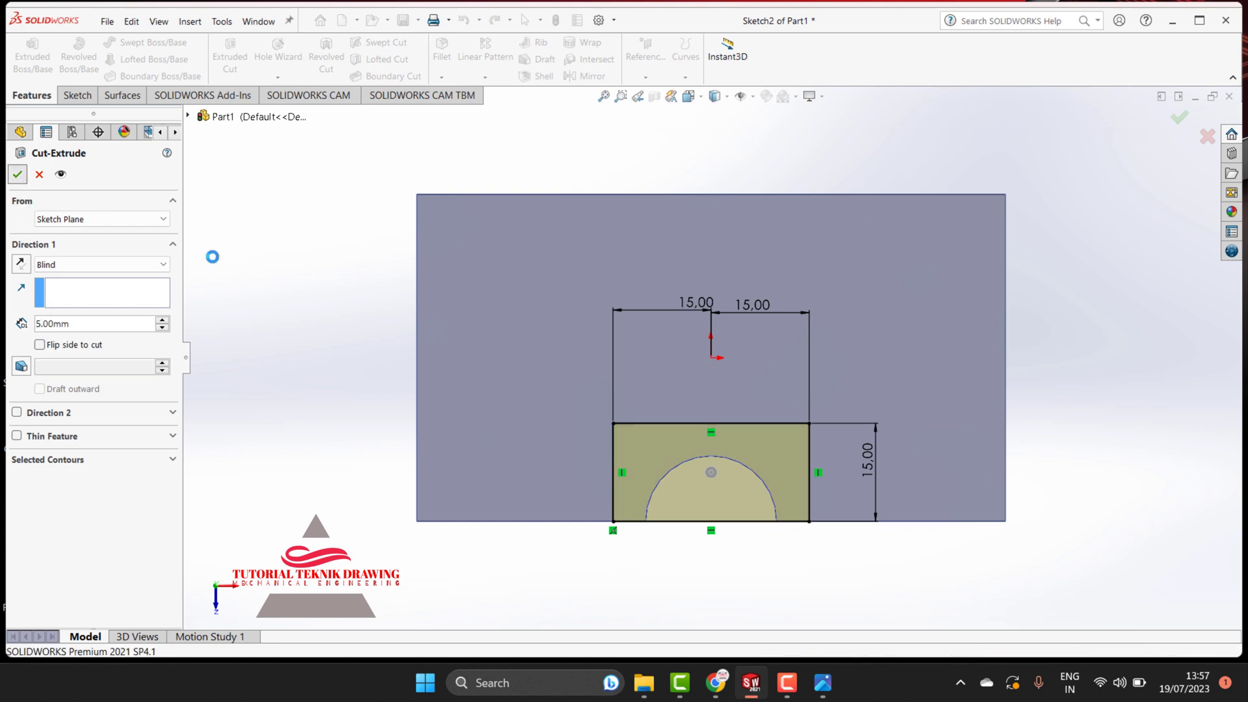
# Flip the part through standard and isometric views from the view cube to see the new cut
pyautogui.click(714, 96)
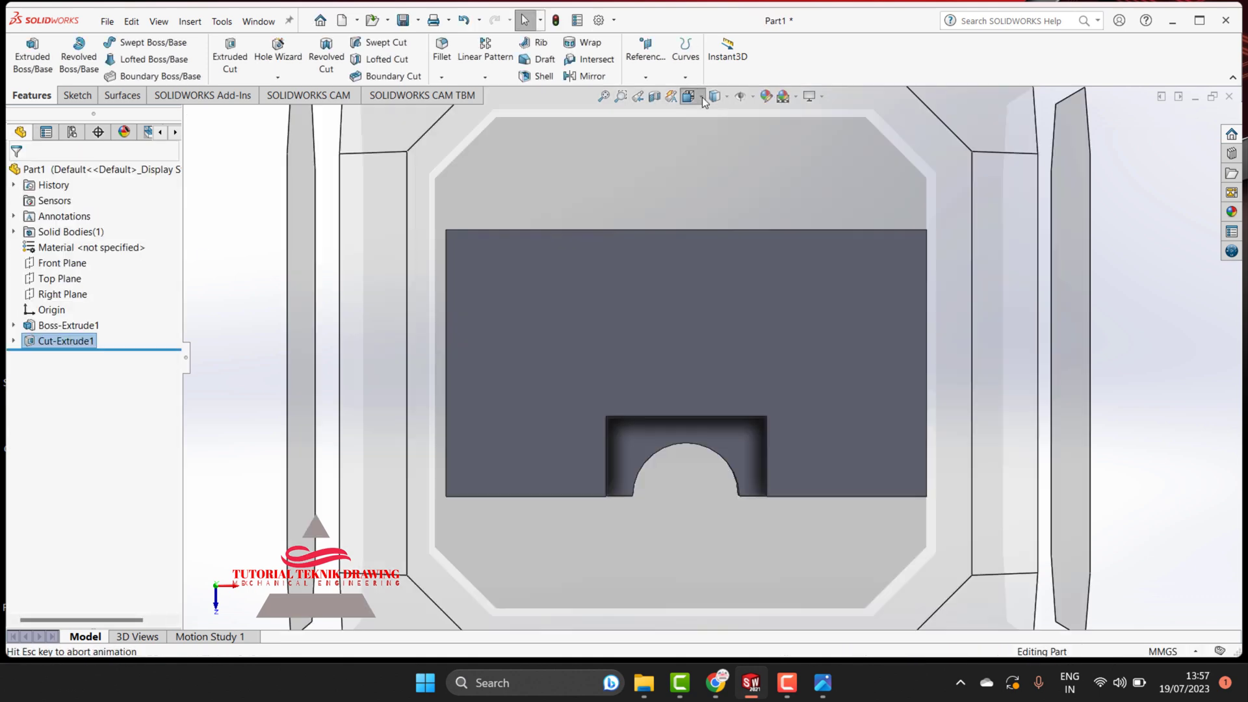
pyautogui.click(688, 310)
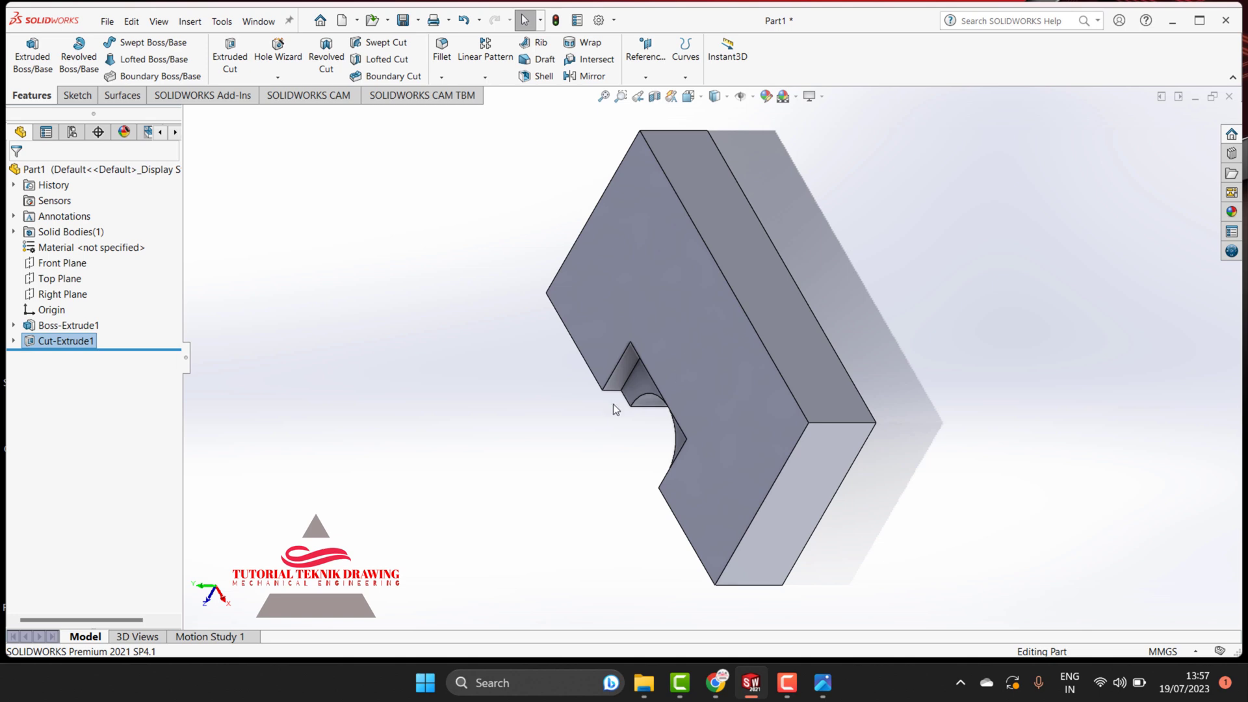
pyautogui.click(699, 98)
pyautogui.click(658, 240)
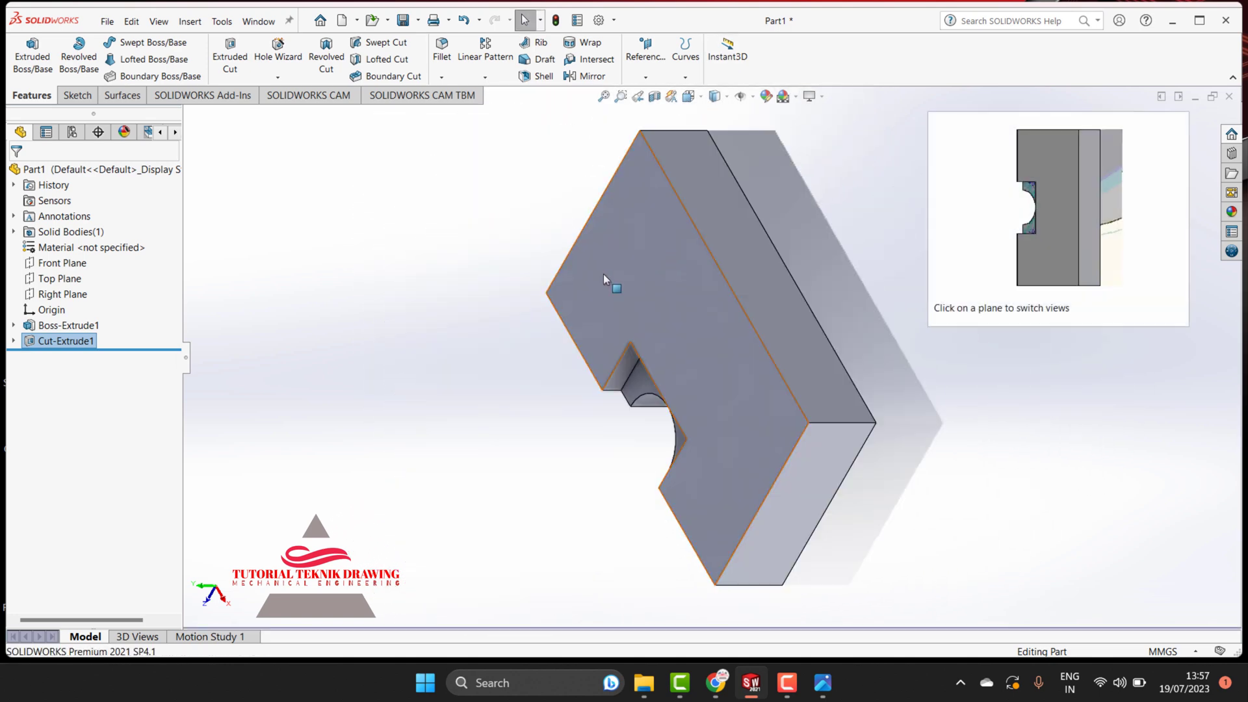
pyautogui.rightClick(484, 308)
pyautogui.click(466, 293)
# Orbit the part with Rotate View to inspect the stepped cut from below and above
pyautogui.rightClick(466, 293)
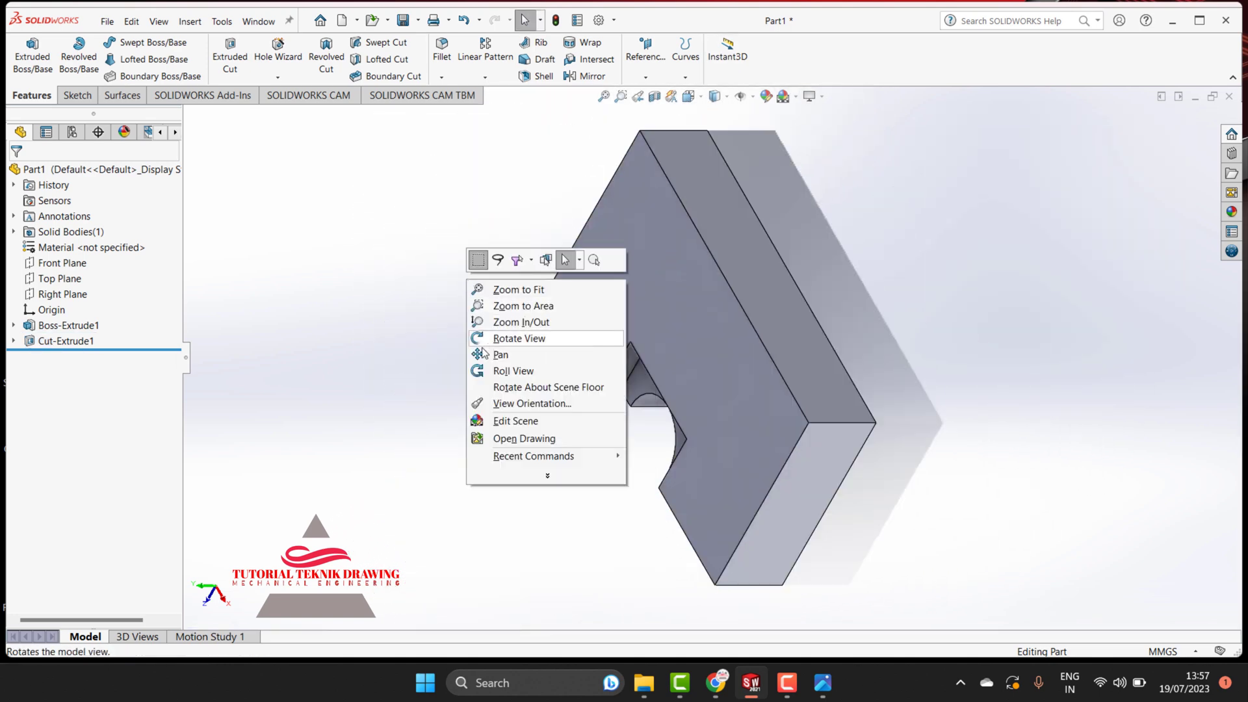
pyautogui.click(499, 342)
pyautogui.moveTo(499, 341)
pyautogui.mouseDown()
pyautogui.moveTo(689, 271)
pyautogui.moveTo(679, 198)
pyautogui.moveTo(716, 212)
pyautogui.moveTo(690, 345)
pyautogui.moveTo(727, 355)
pyautogui.mouseUp()
pyautogui.click(827, 695)
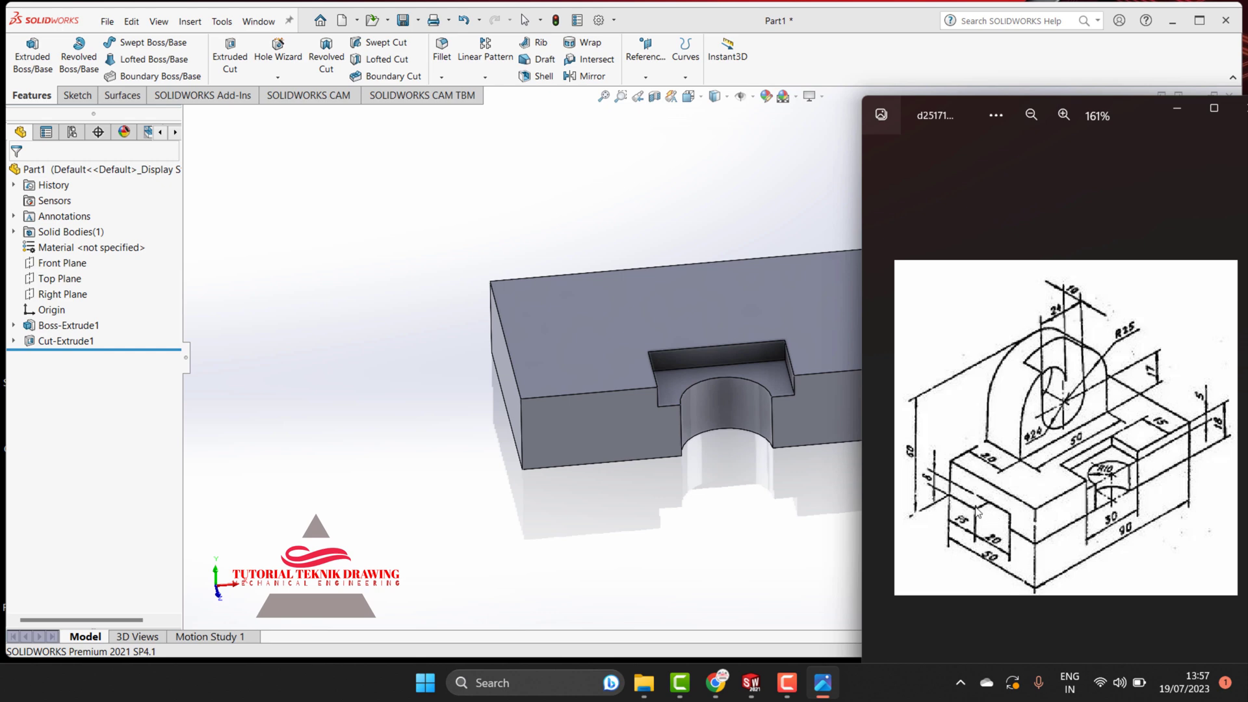
pyautogui.click(714, 537)
pyautogui.moveTo(713, 518)
pyautogui.mouseDown()
pyautogui.moveTo(752, 460)
pyautogui.moveTo(696, 480)
pyautogui.mouseUp()
# Select the block's front face and turn the view Normal To it
pyautogui.rightClick(708, 319)
pyautogui.click(728, 324)
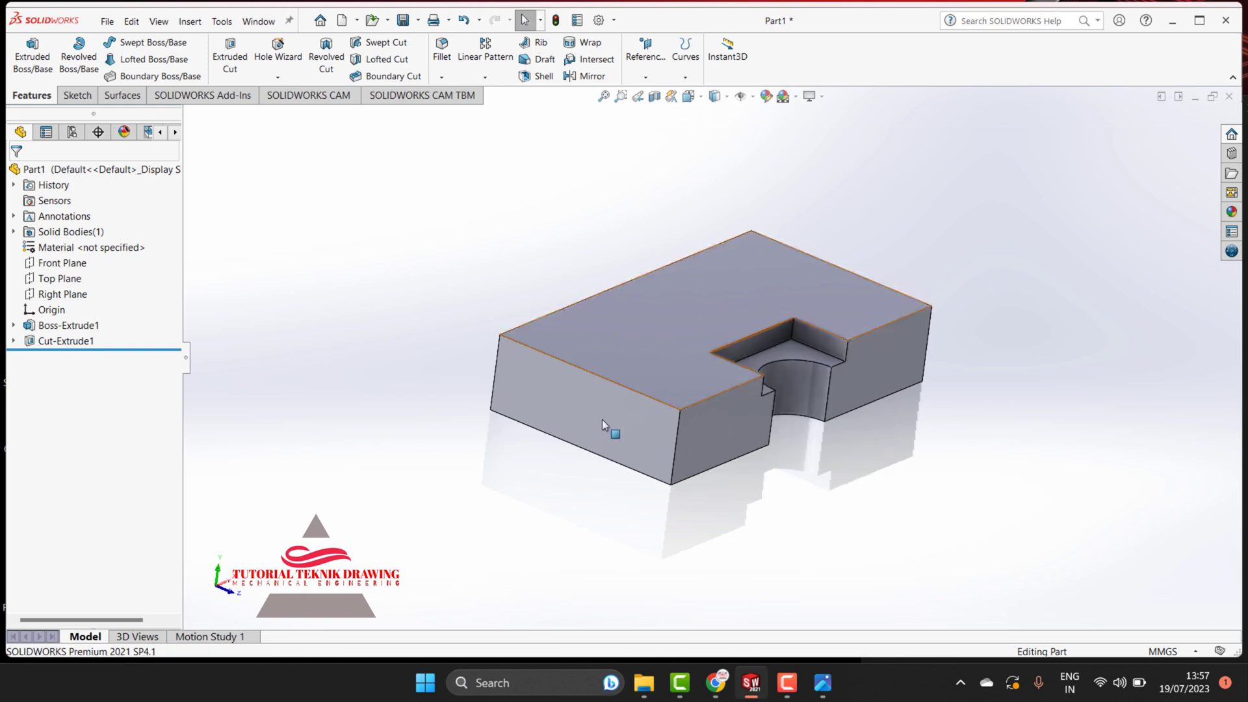
pyautogui.click(602, 420)
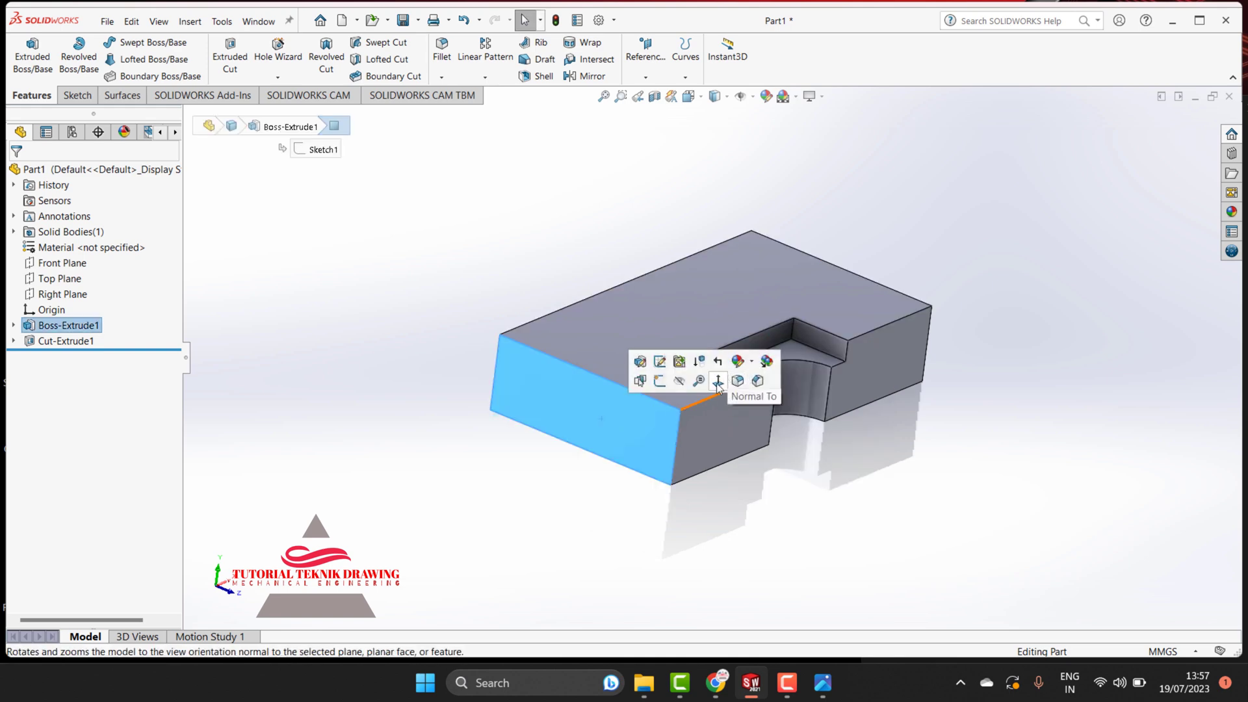
pyautogui.click(716, 384)
pyautogui.click(822, 682)
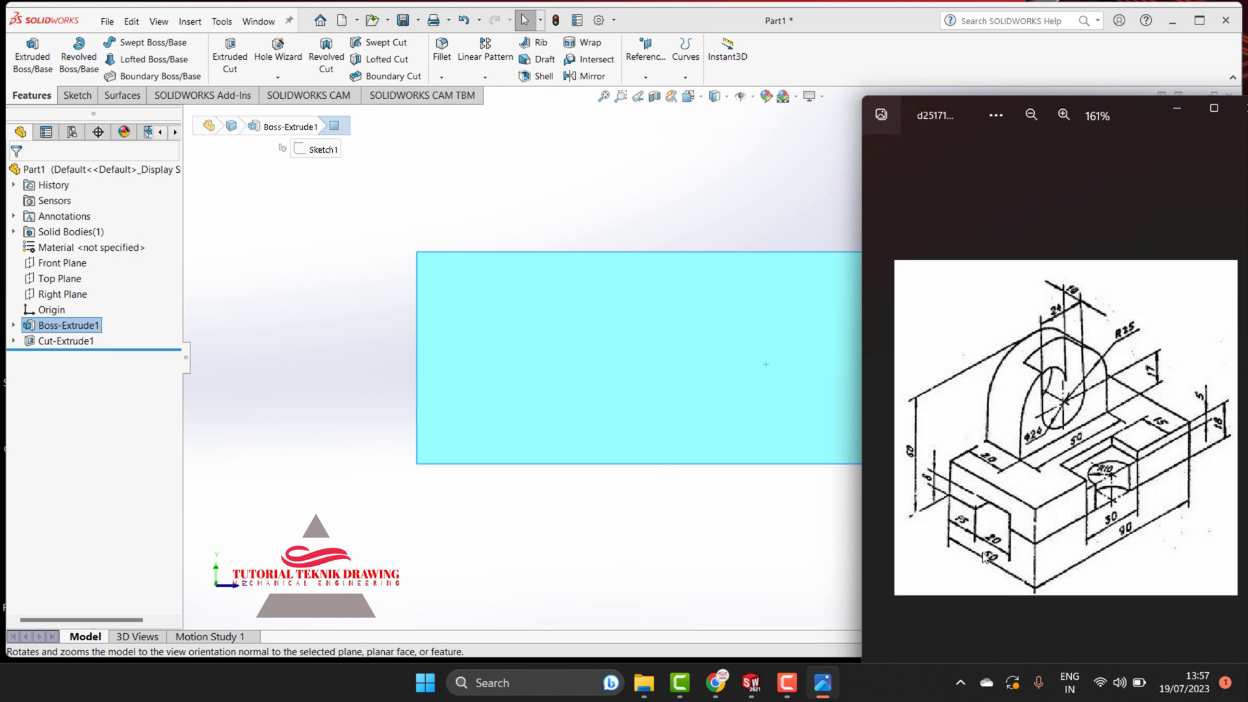
# Zoom the reference drawing to 285%, pan to the arched upright's dimensions, then minimise Photos
pyautogui.click(1062, 115)
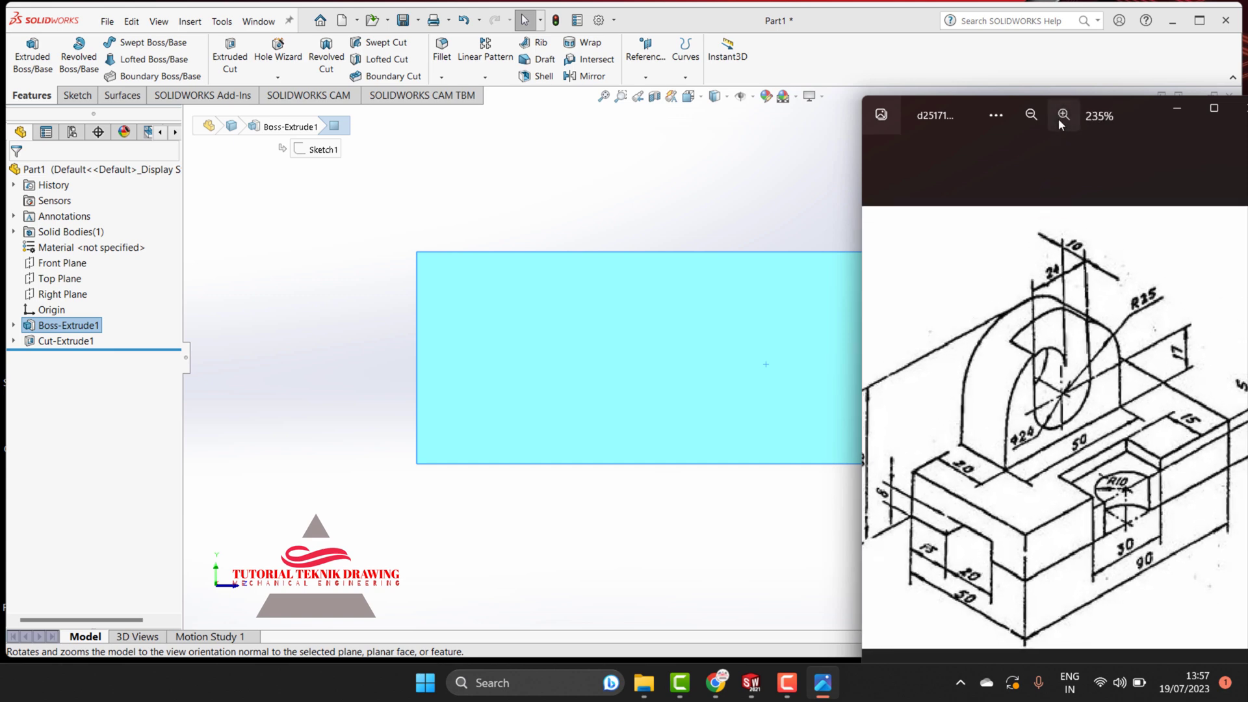
pyautogui.moveTo(1038, 523); pyautogui.dragTo(933, 611)
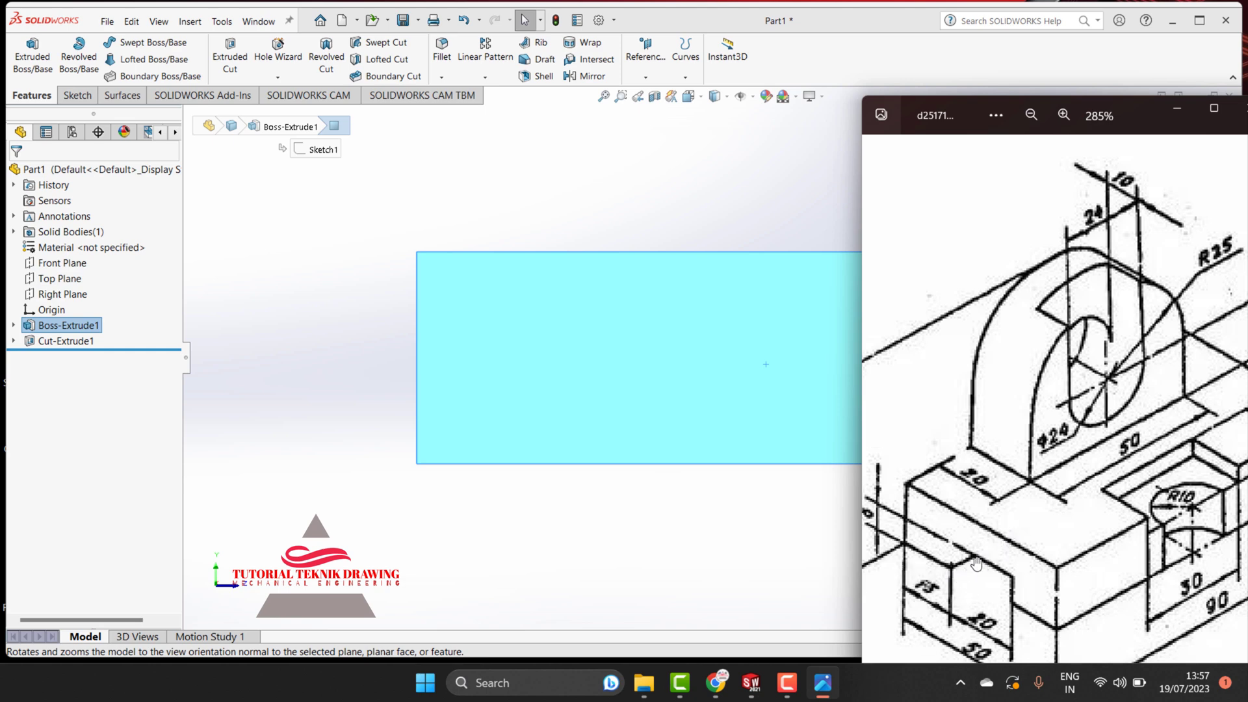
pyautogui.moveTo(983, 574); pyautogui.dragTo(1021, 576)
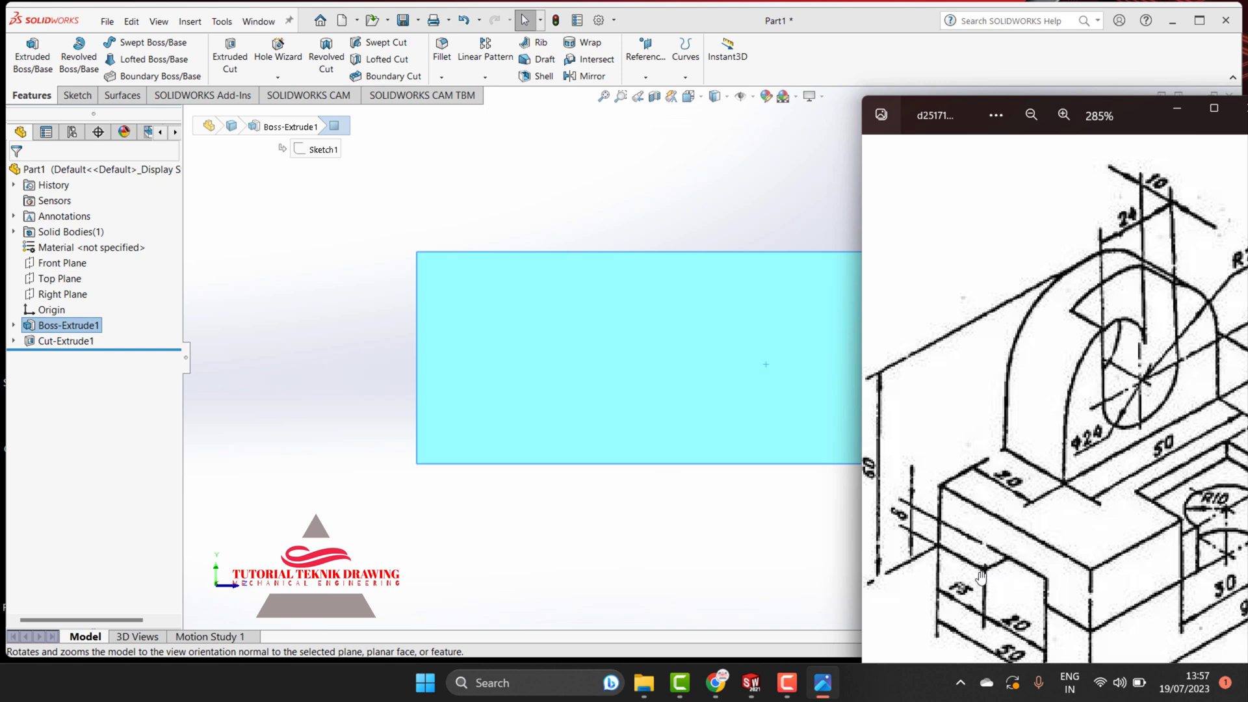
pyautogui.click(1175, 110)
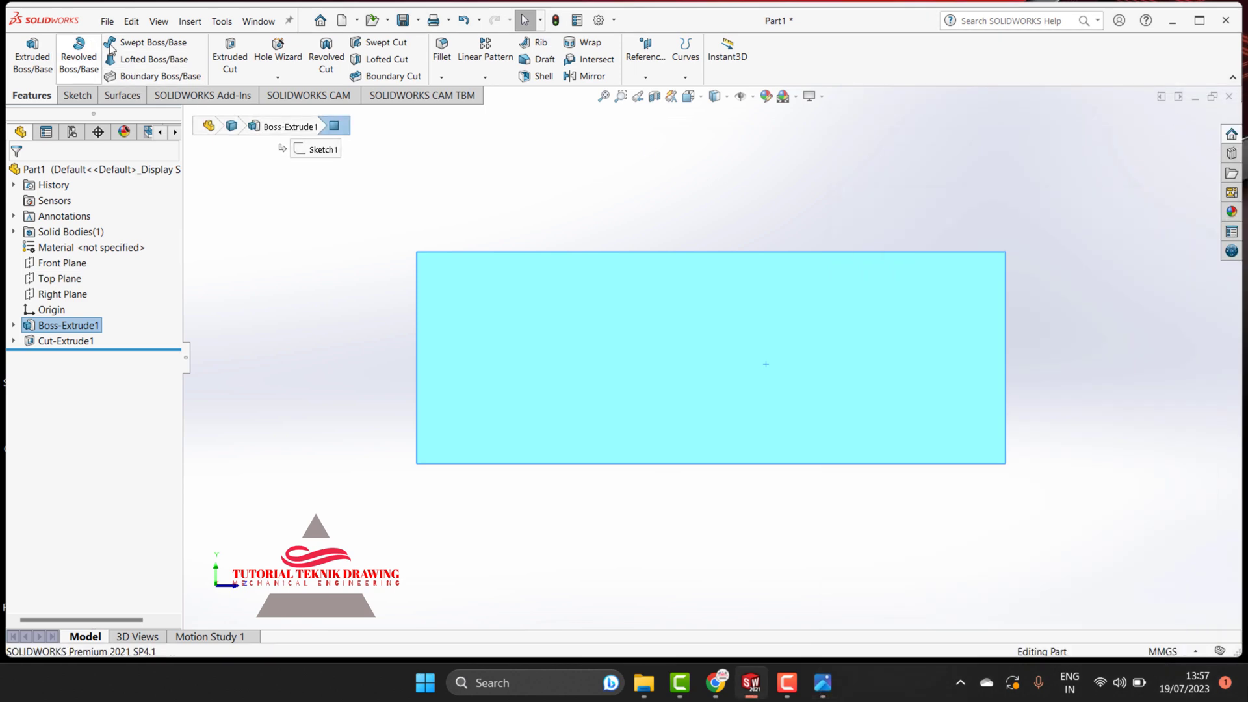
# Draw a corner rectangle on the front face rising from its bottom edge around the origin
pyautogui.click(78, 96)
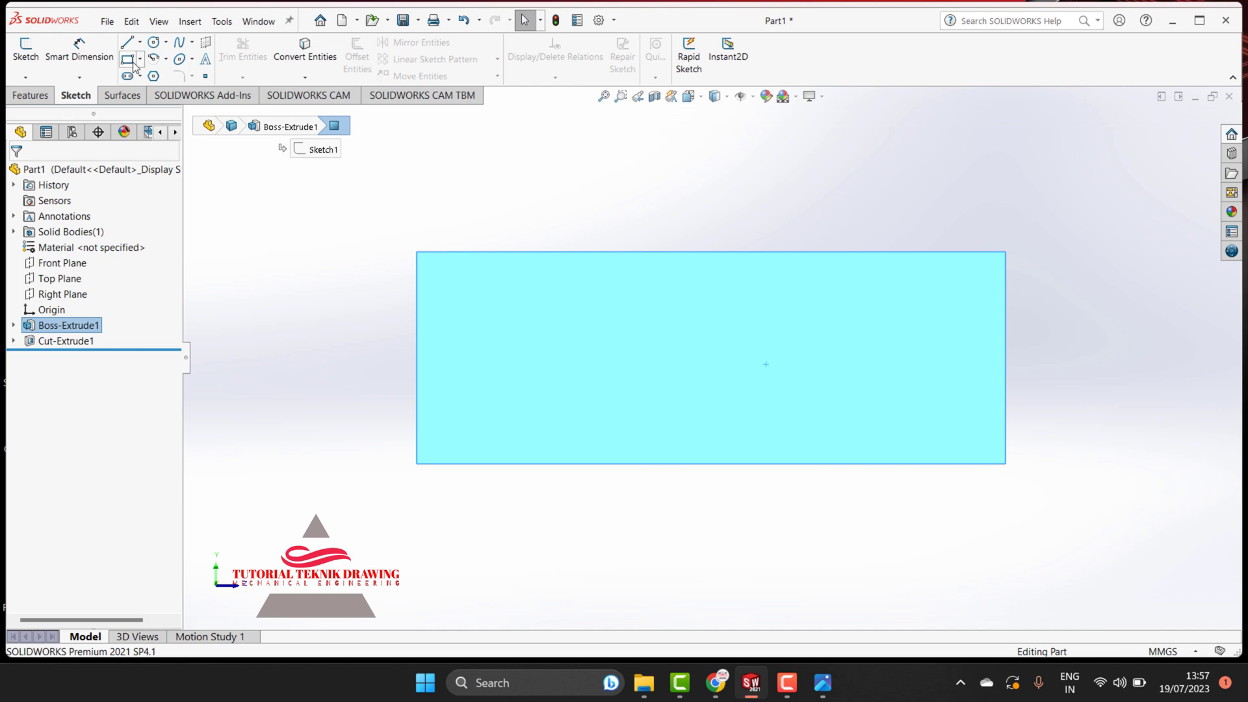
pyautogui.click(134, 61)
pyautogui.click(845, 463)
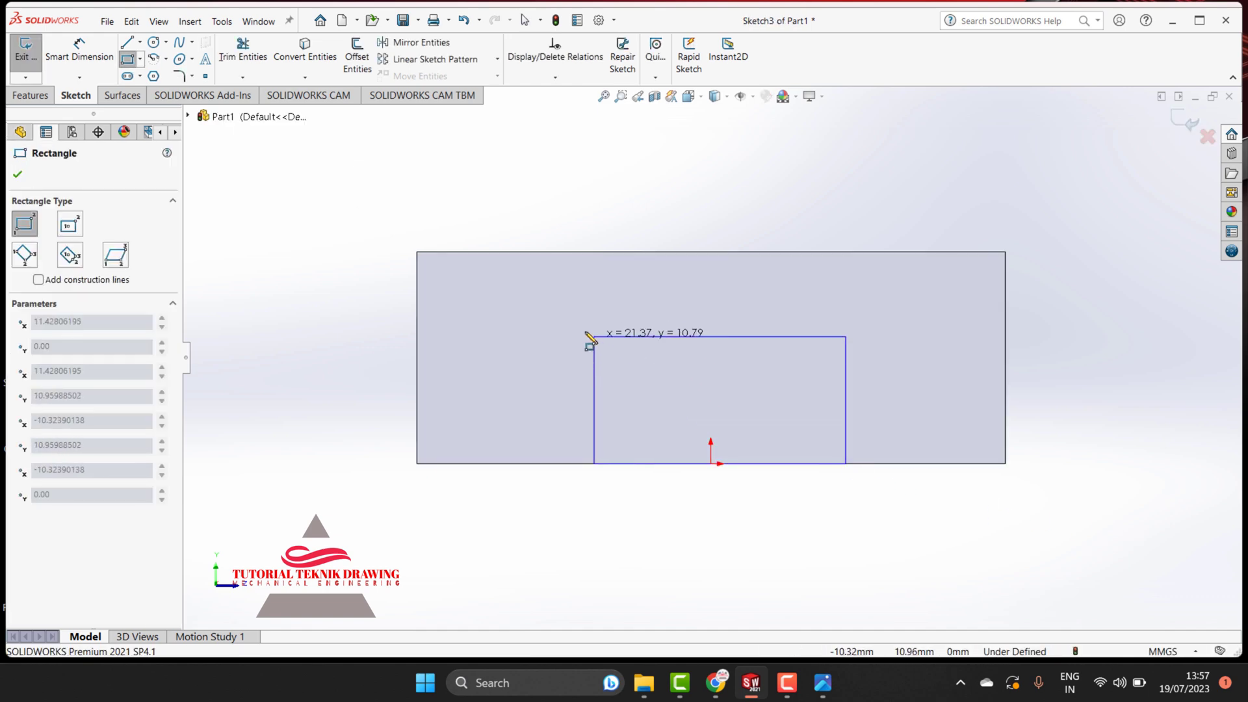
pyautogui.click(621, 336)
pyautogui.click(822, 683)
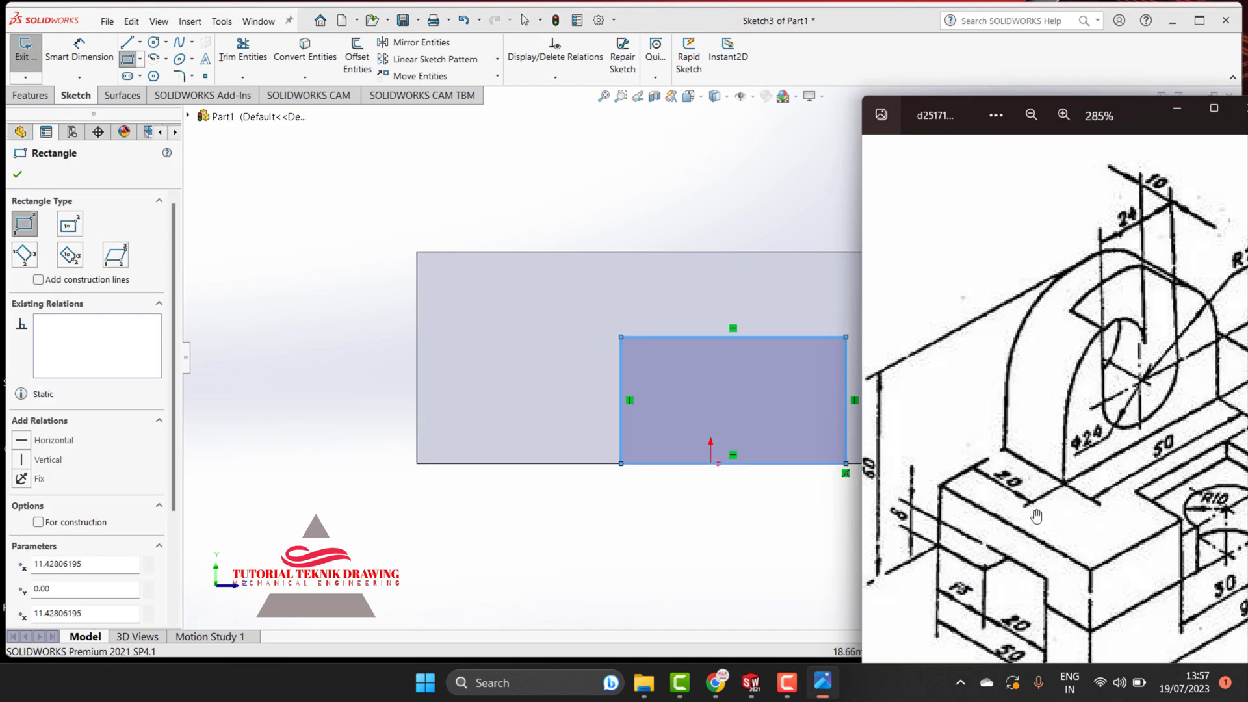
pyautogui.moveTo(900, 527)
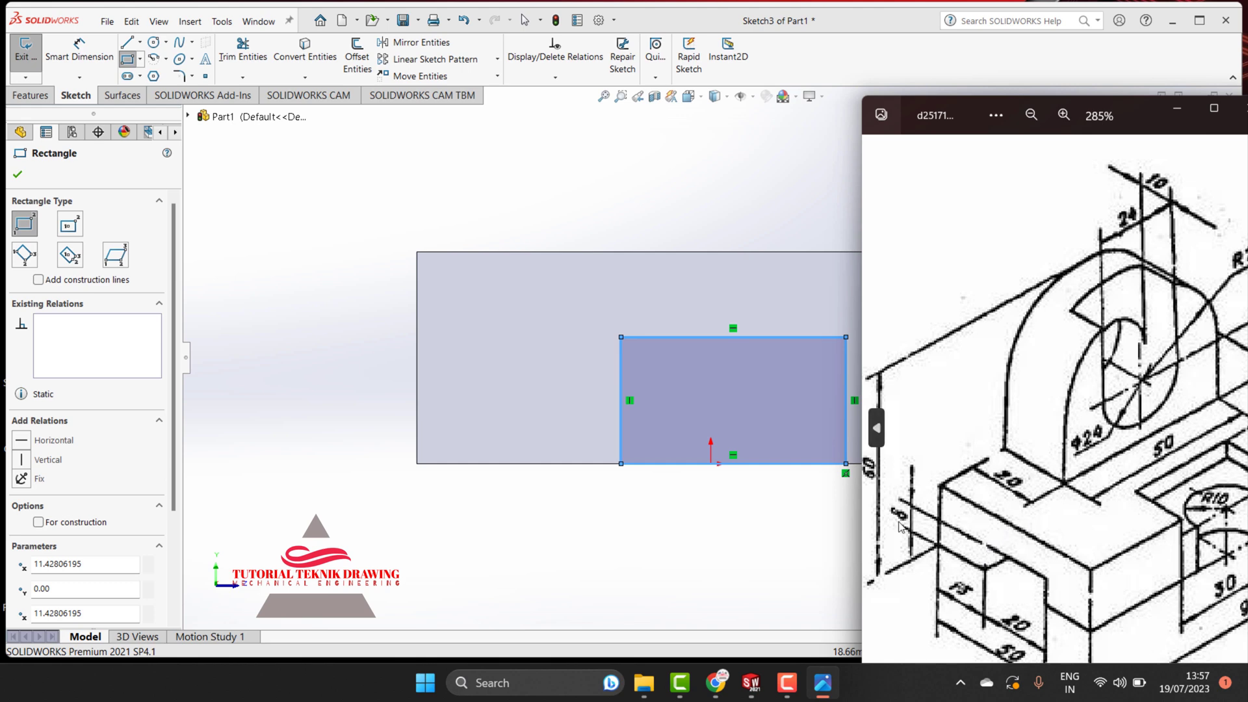
pyautogui.click(1177, 109)
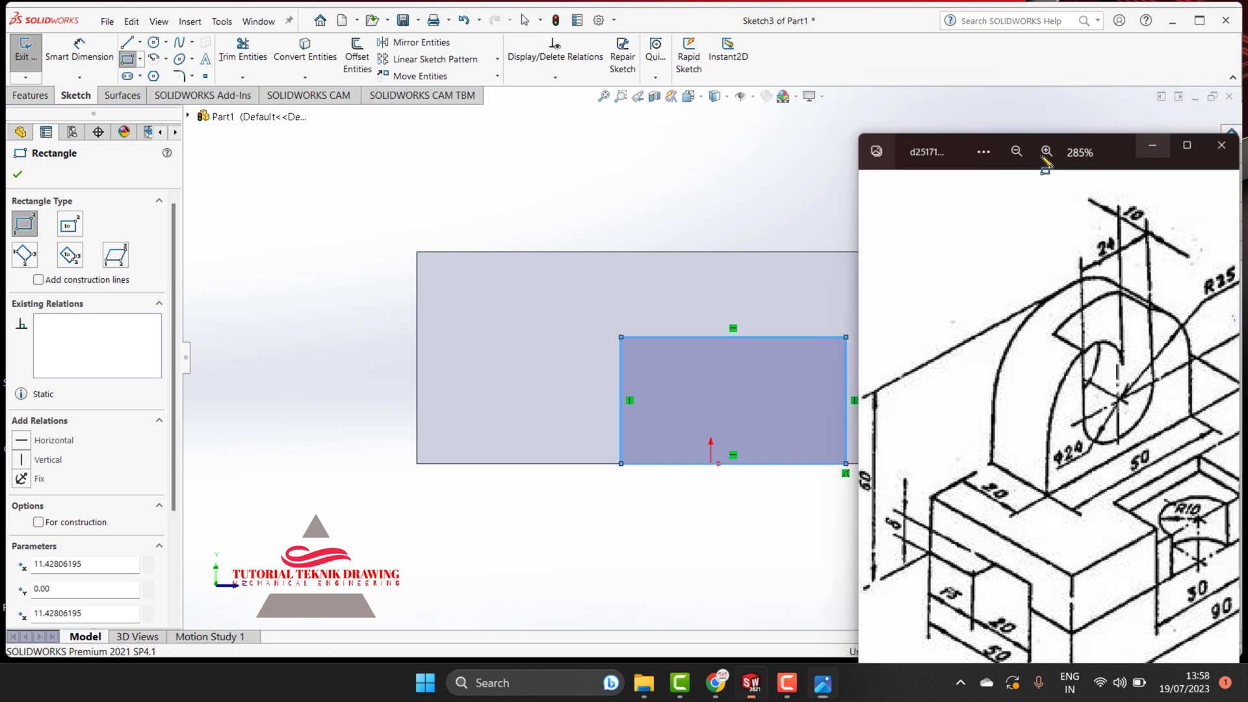
pyautogui.click(77, 49)
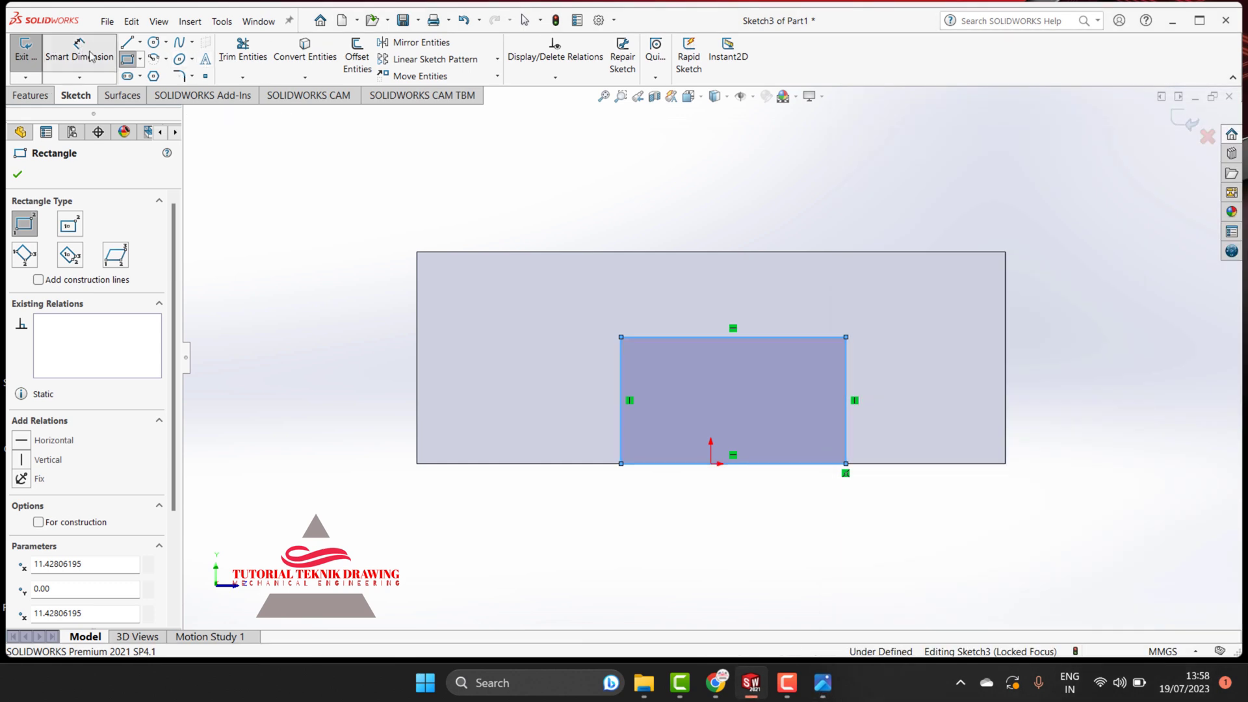
# Dimension the rectangle's height to 8 mm
pyautogui.click(654, 338)
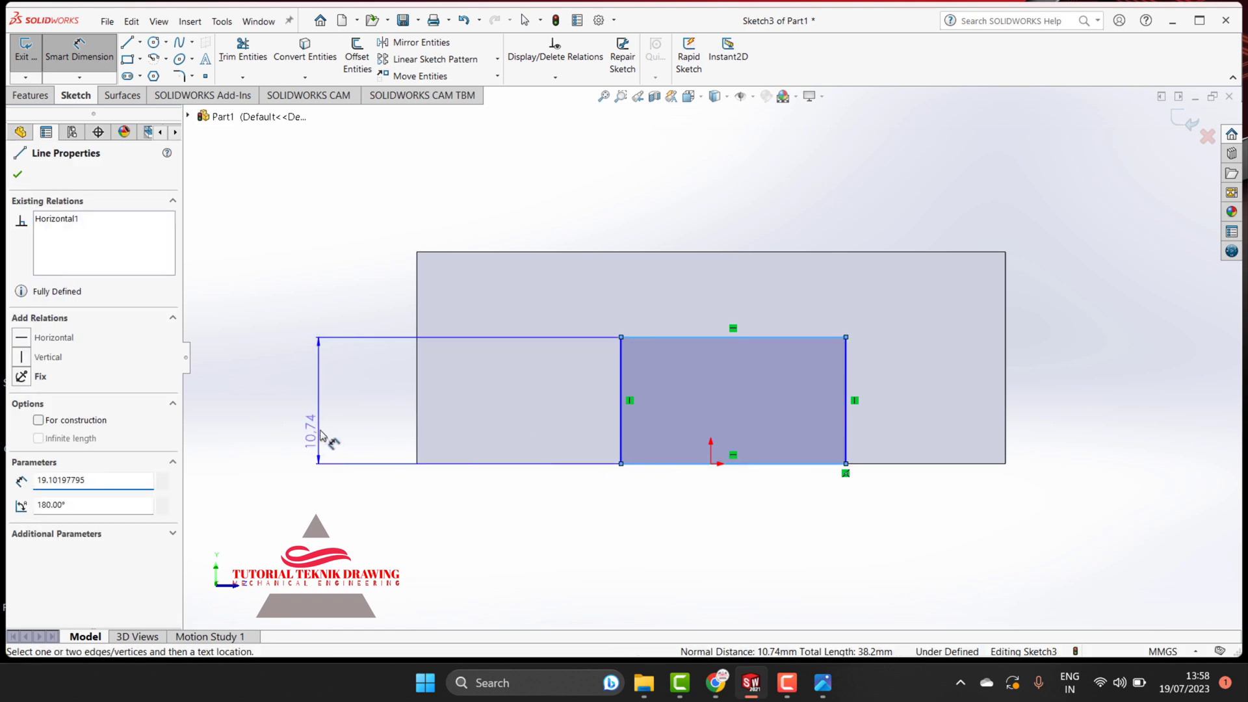
pyautogui.click(330, 429)
pyautogui.write('8')
pyautogui.press('Return')
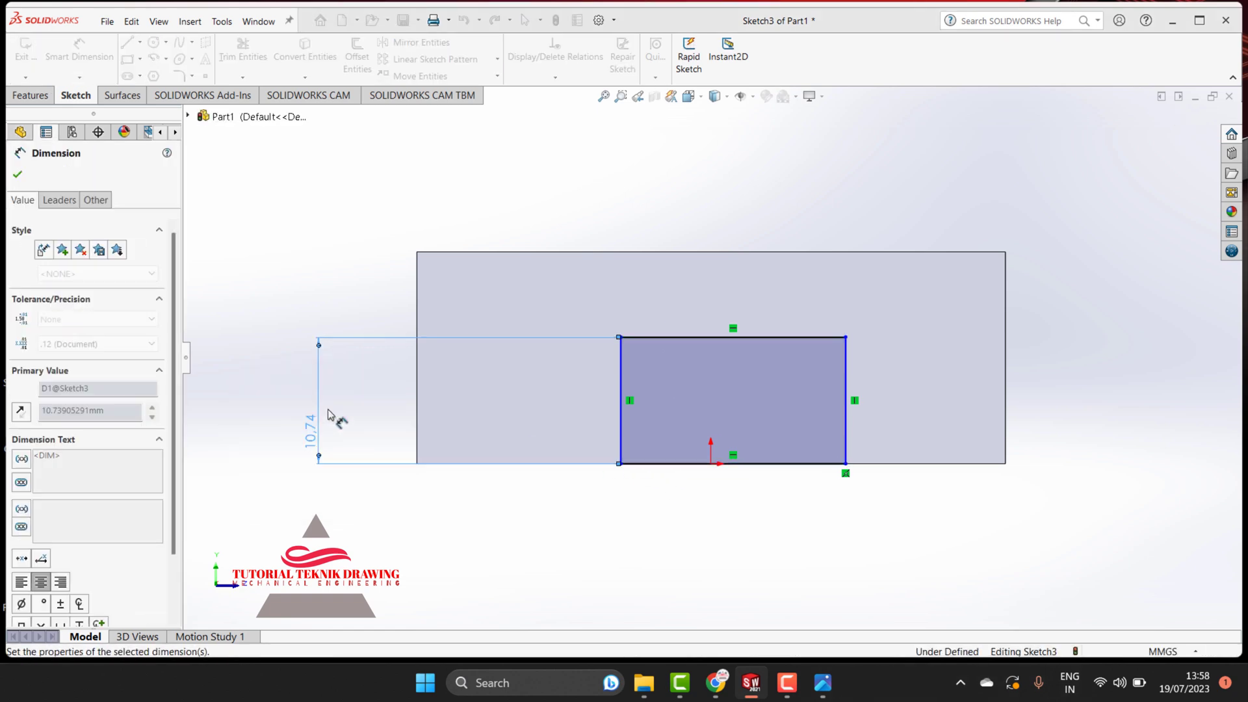
# Check the magnified reference drawing and place the rectangle 15 mm from the block's left edge
pyautogui.click(821, 694)
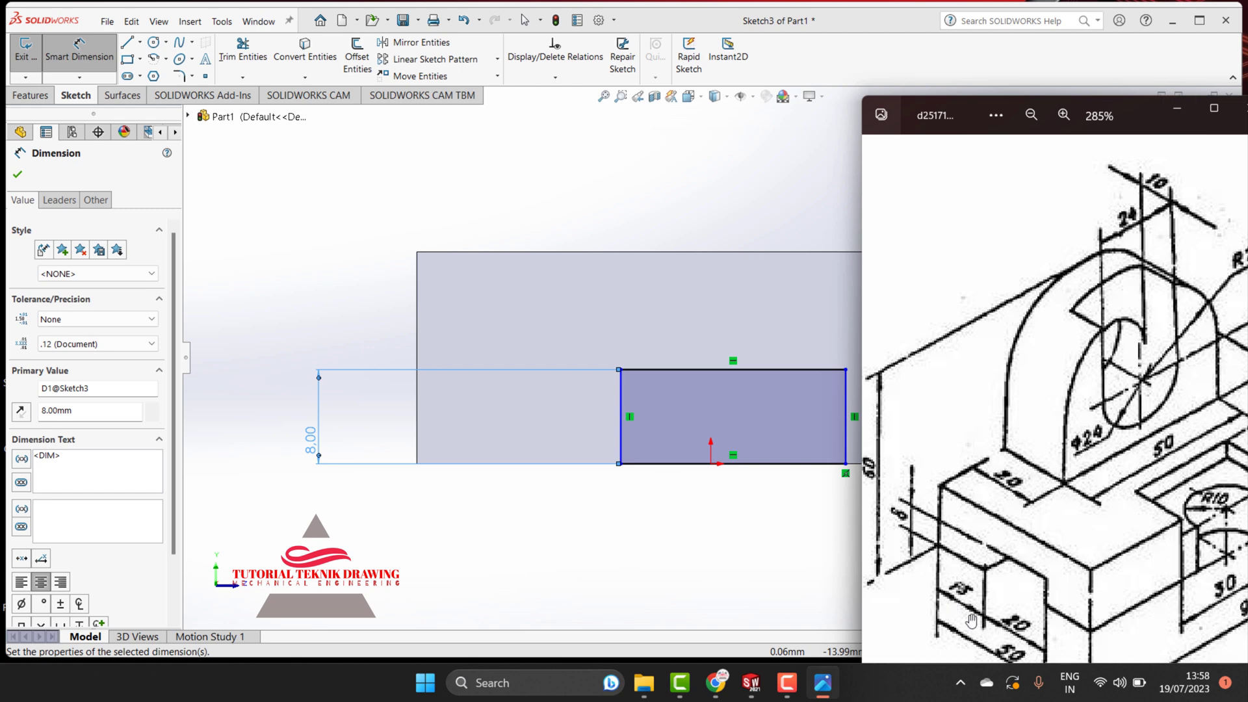
pyautogui.click(1063, 115)
pyautogui.moveTo(927, 528)
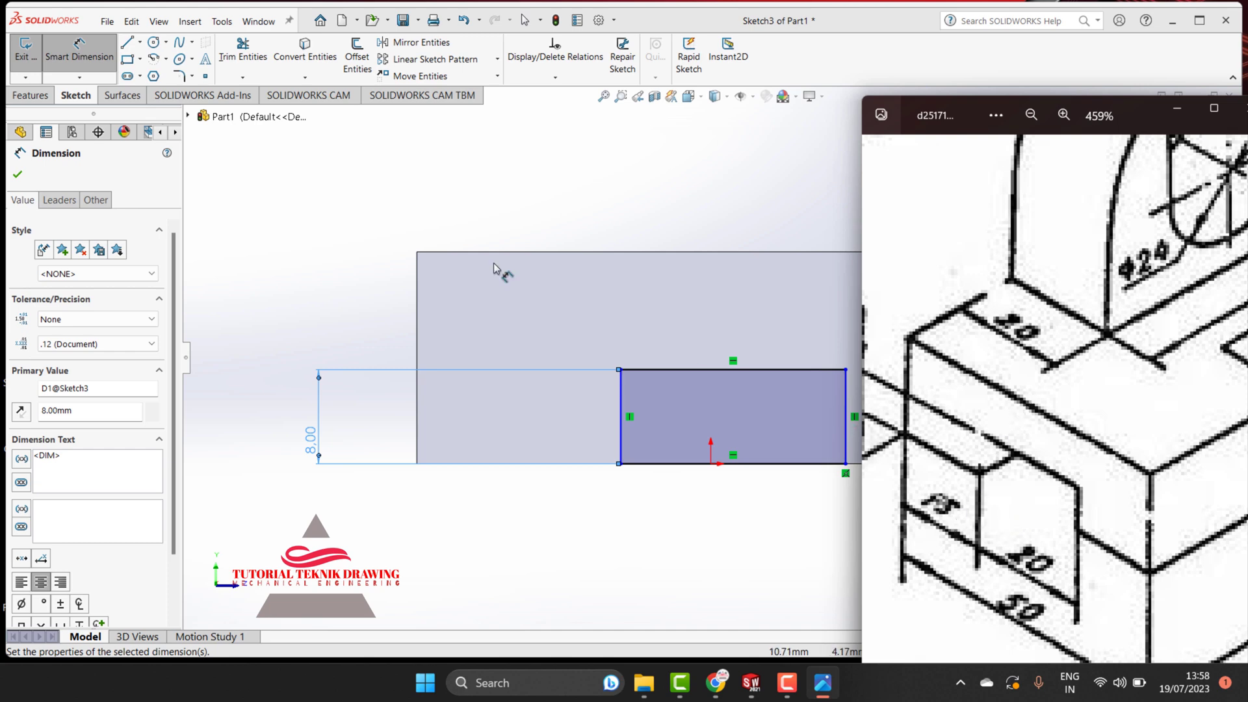
pyautogui.click(417, 419)
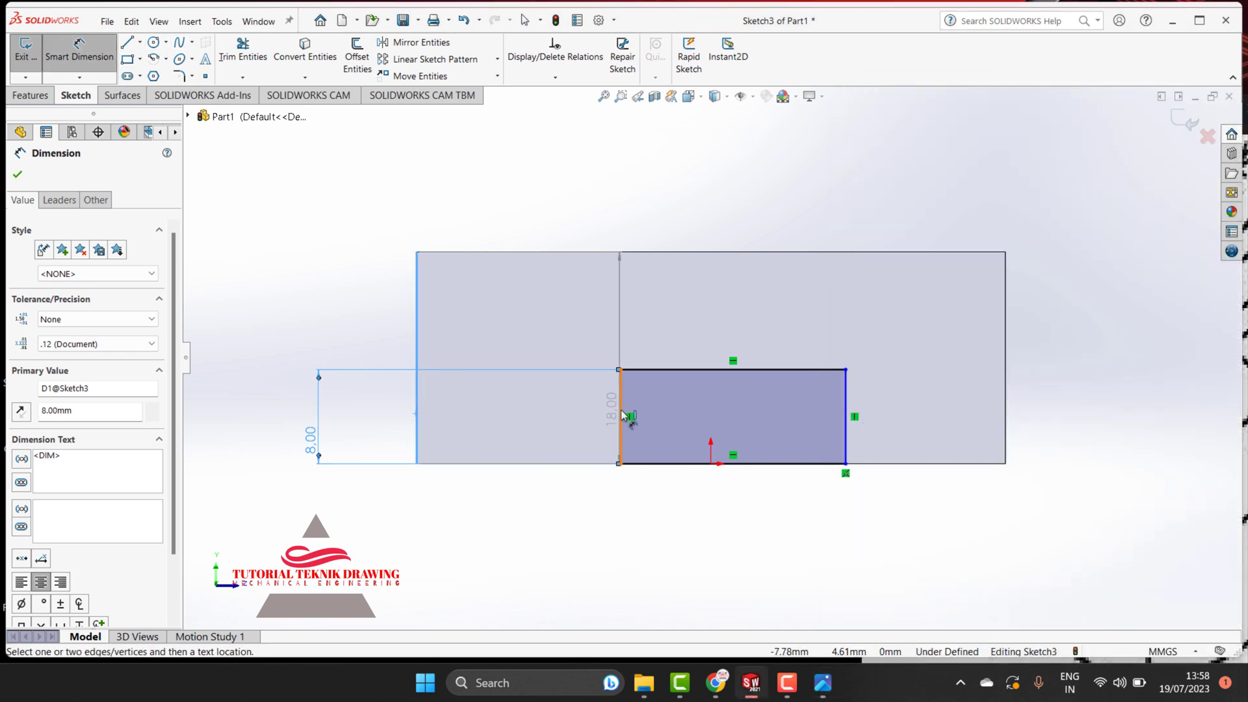
pyautogui.click(620, 417)
pyautogui.click(567, 313)
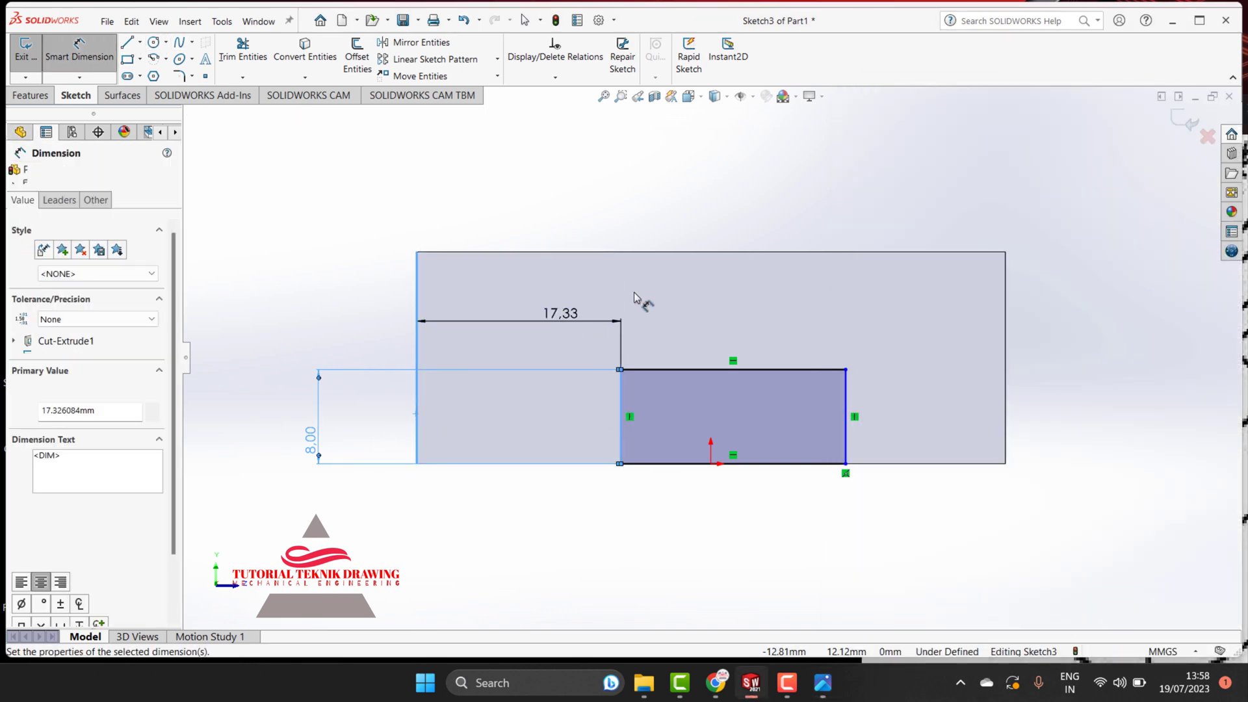
pyautogui.write('15')
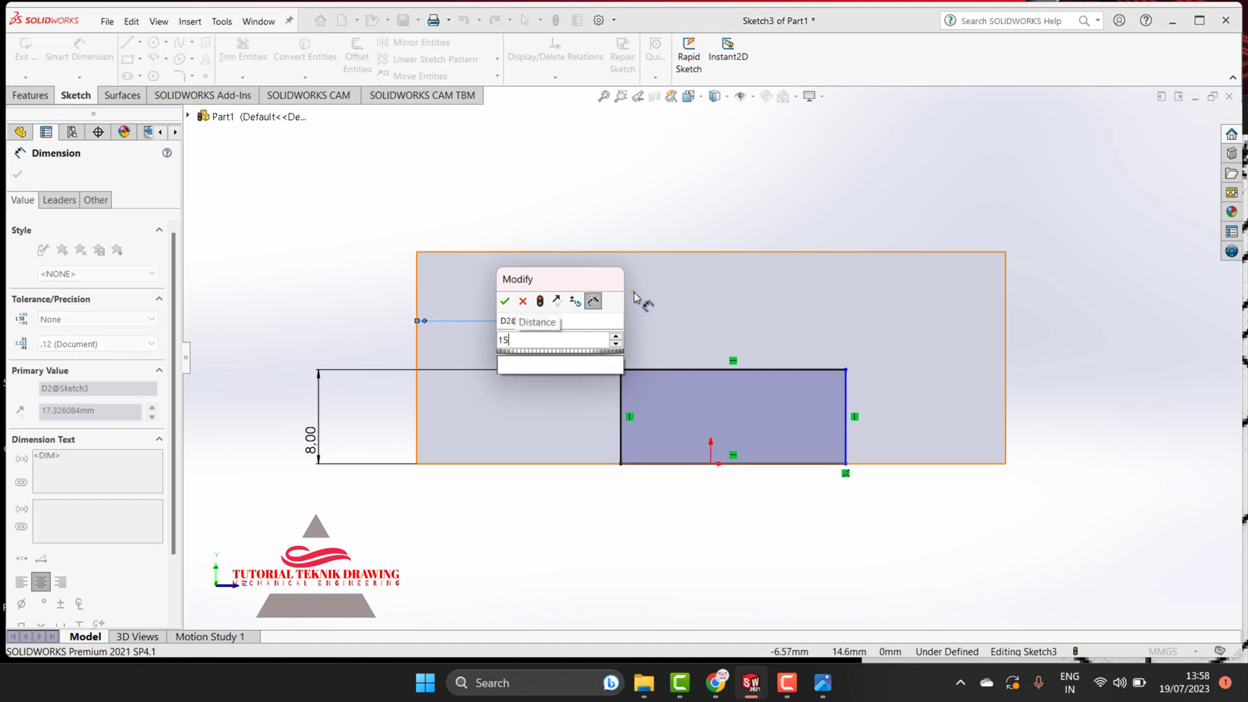
pyautogui.press('Return')
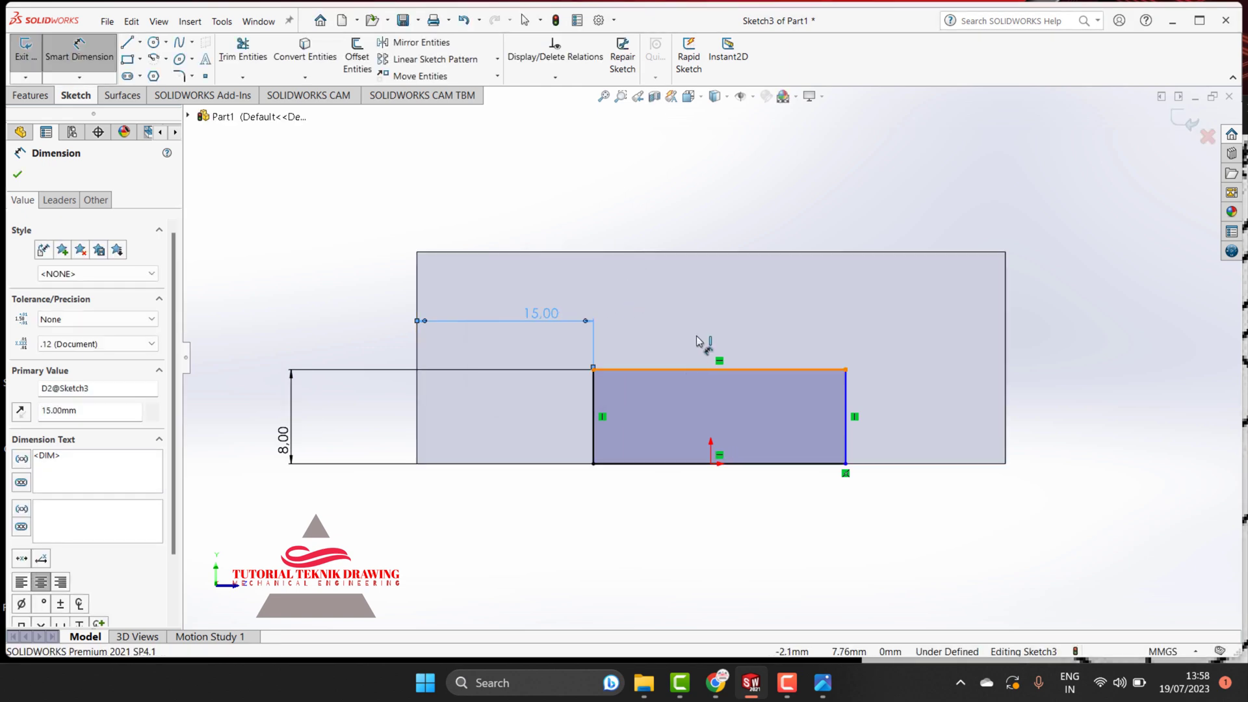
# Dimension the rectangle's top edge to a 20 mm width
pyautogui.click(691, 370)
pyautogui.click(702, 331)
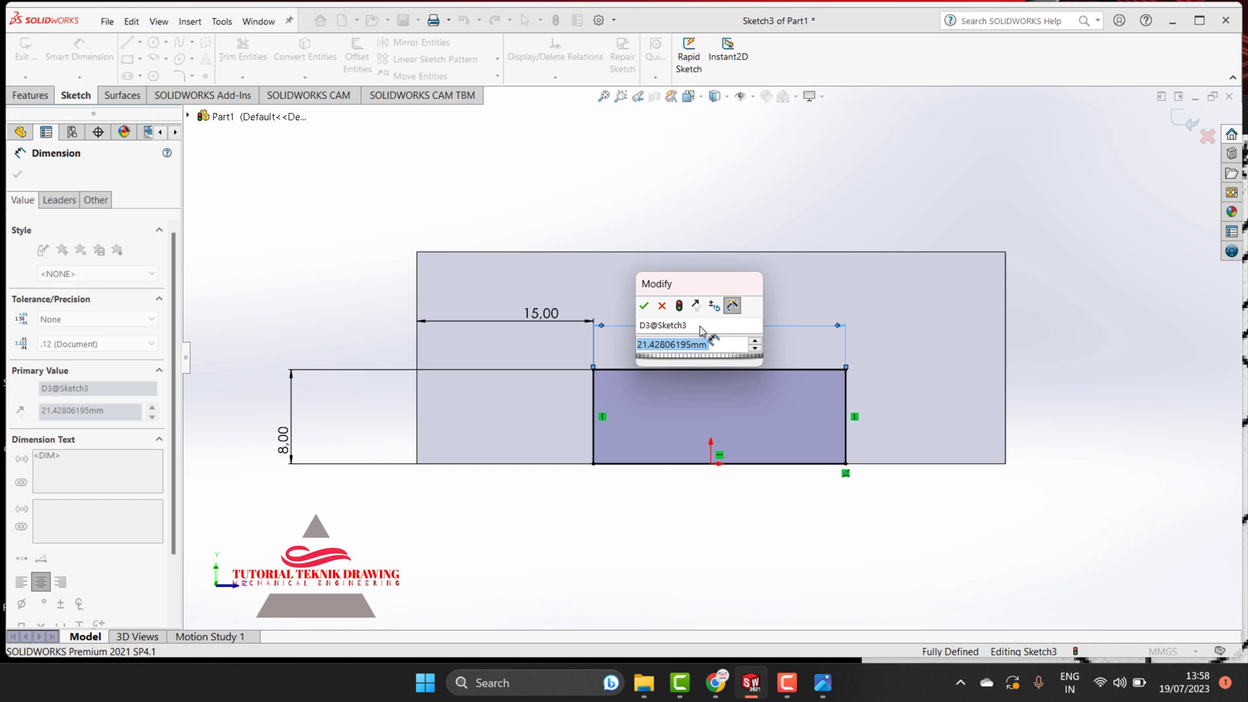
pyautogui.write('20')
pyautogui.press('Return')
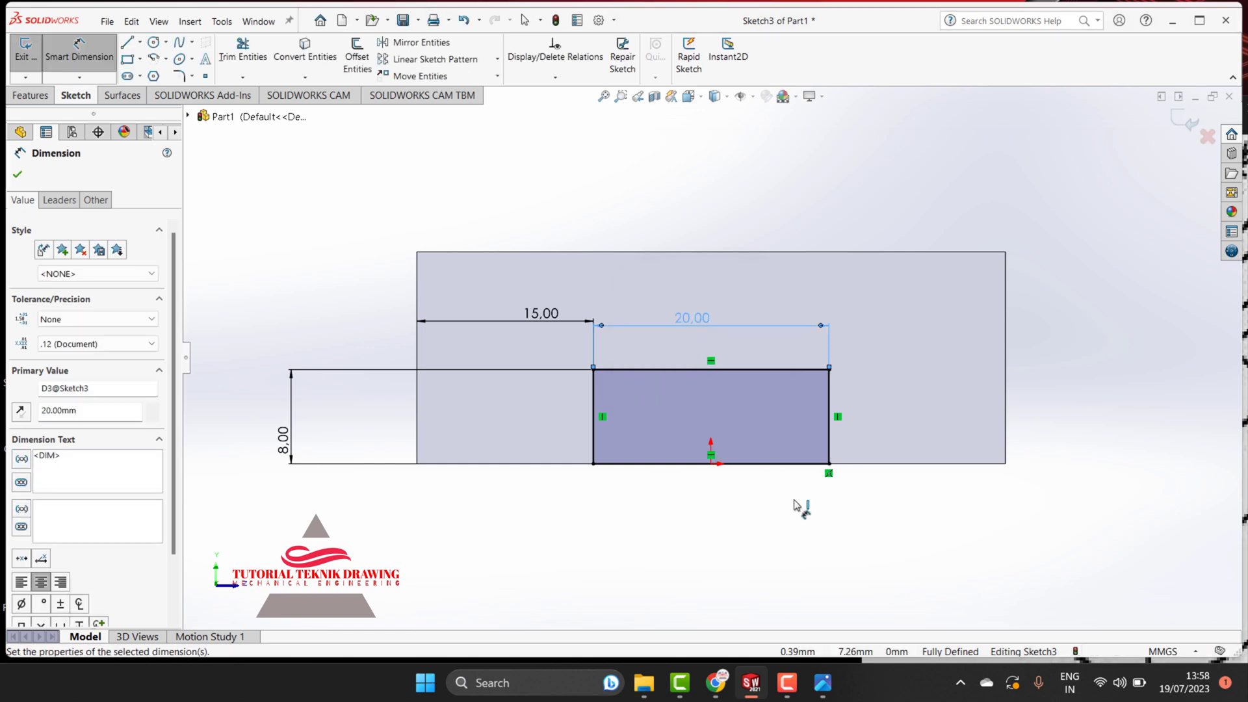
pyautogui.click(821, 682)
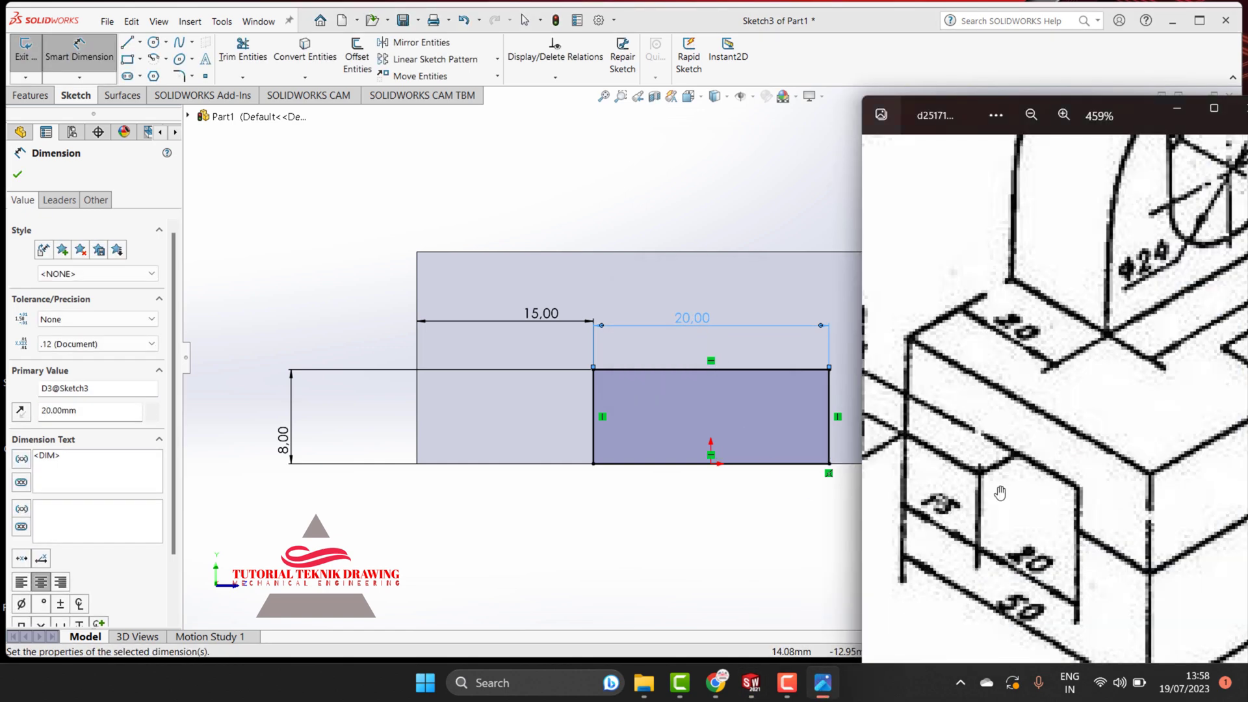
# Pan the magnified drawing across the step dimensions, then minimise it and return to SOLIDWORKS
pyautogui.moveTo(1051, 486); pyautogui.dragTo(1065, 492)
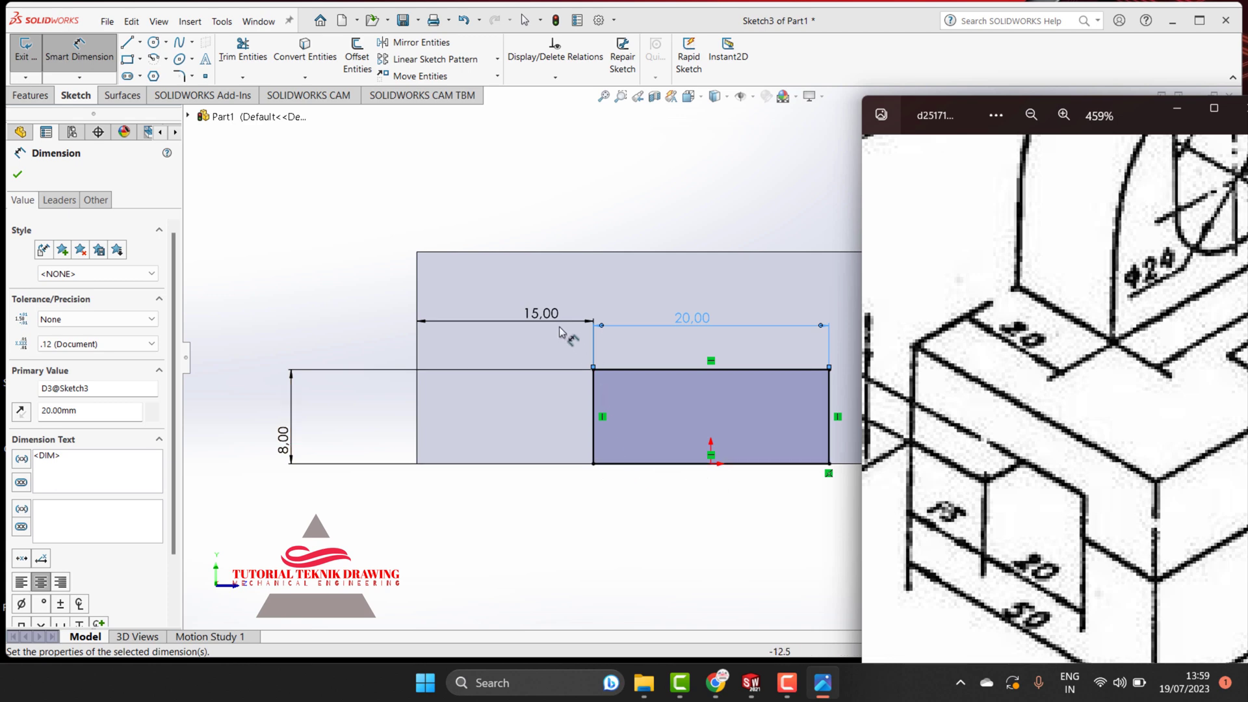
pyautogui.moveTo(1059, 497); pyautogui.dragTo(1092, 494)
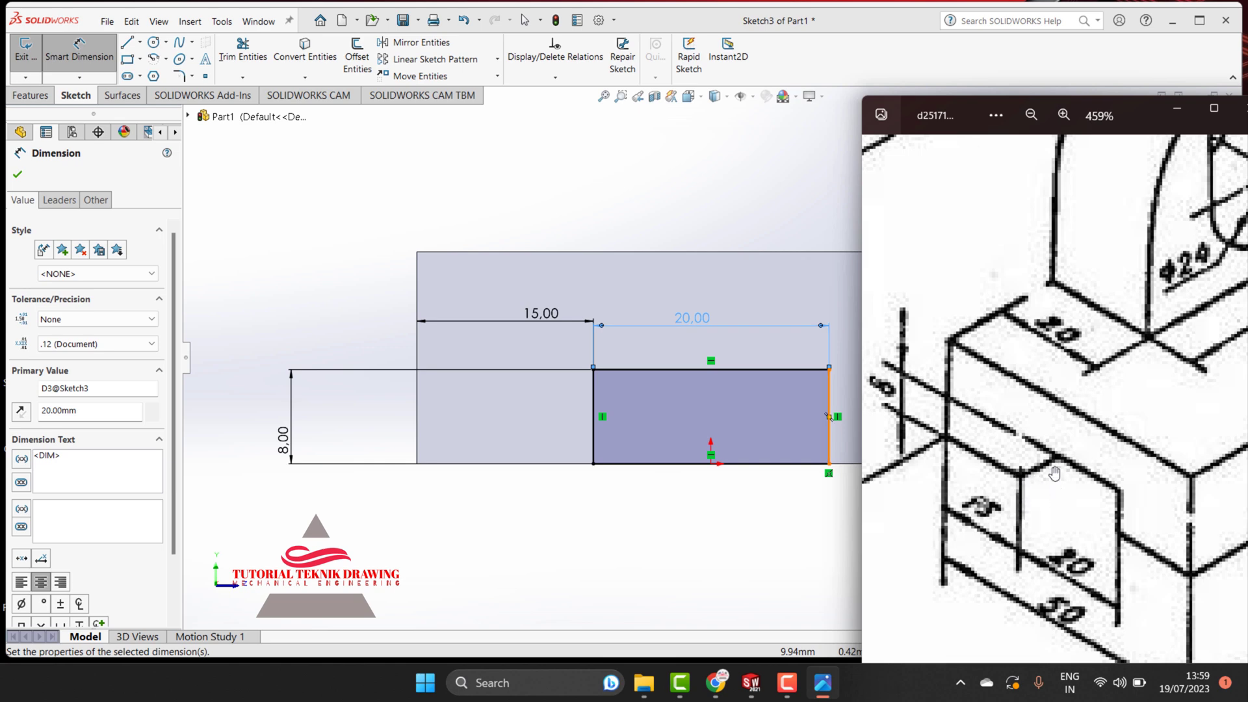
pyautogui.moveTo(1090, 539); pyautogui.dragTo(870, 546)
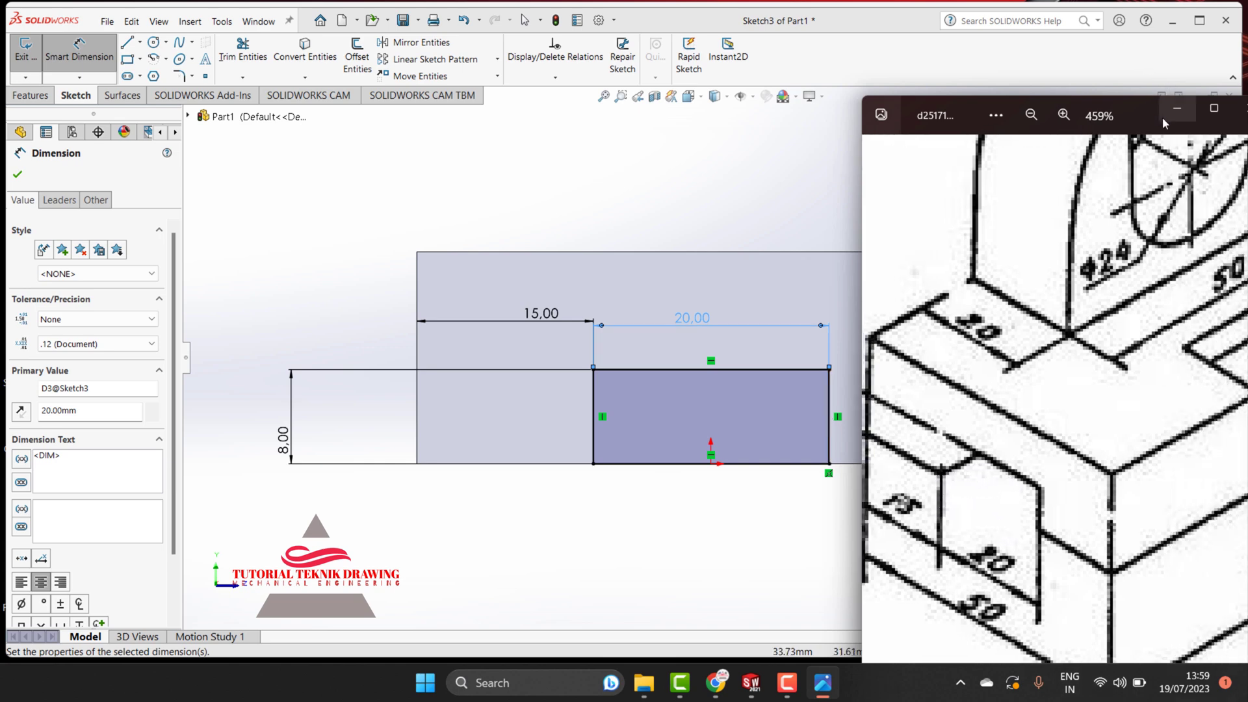
pyautogui.doubleClick(1163, 117)
pyautogui.click(827, 123)
# Draw a diagonal line from the rectangle's bottom-left corner to its top-edge midpoint
pyautogui.click(127, 42)
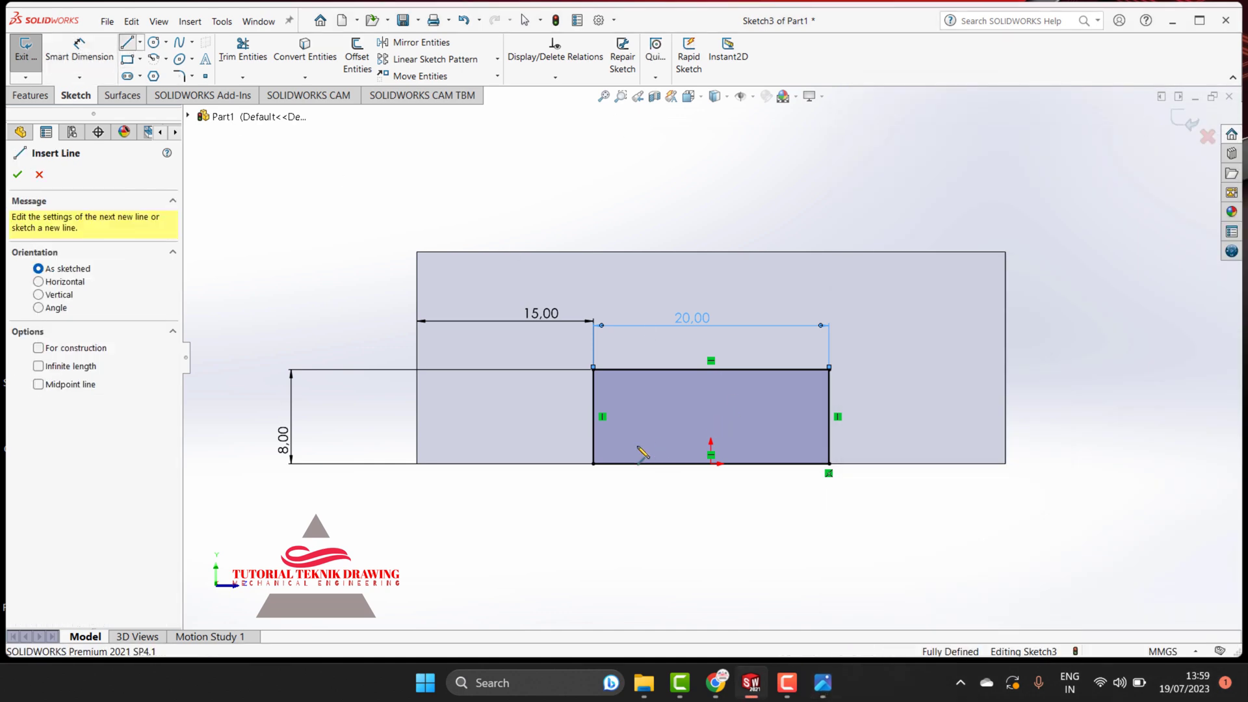
pyautogui.click(593, 463)
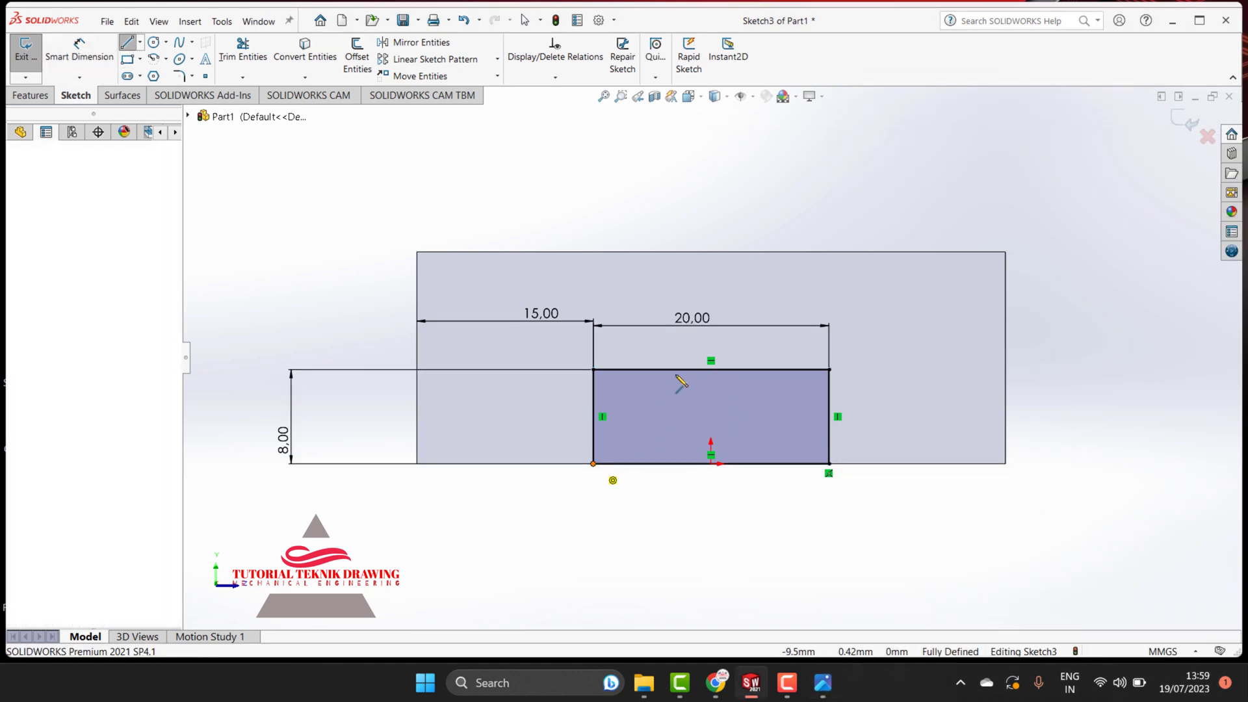
pyautogui.click(711, 369)
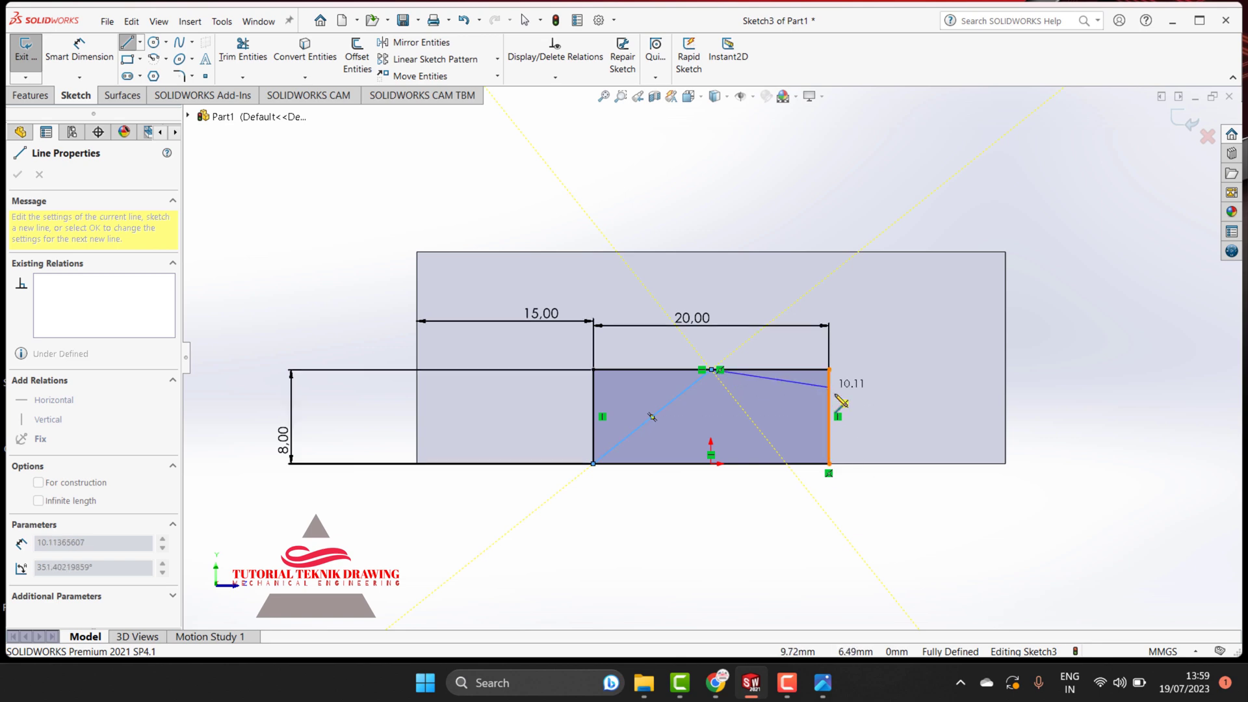
pyautogui.rightClick(829, 387)
pyautogui.click(871, 399)
pyautogui.click(823, 682)
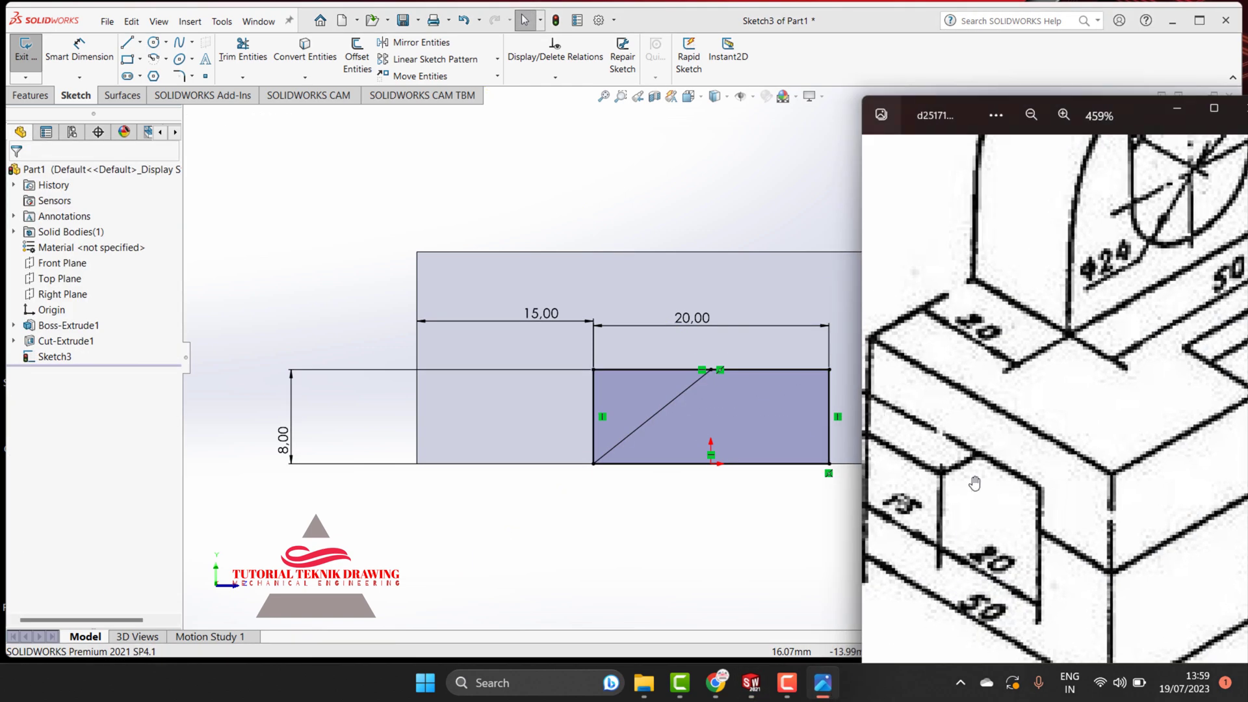
pyautogui.moveTo(974, 483); pyautogui.dragTo(1107, 509)
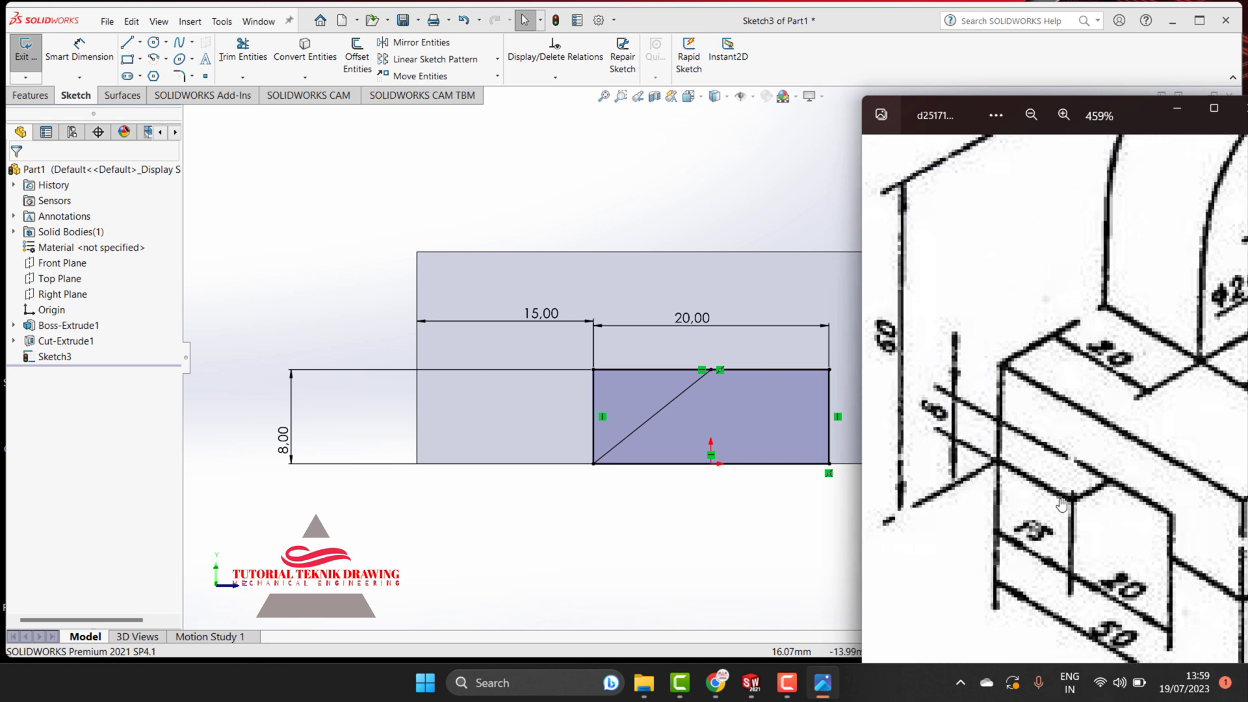
pyautogui.moveTo(1061, 503); pyautogui.dragTo(990, 478)
pyautogui.click(1176, 109)
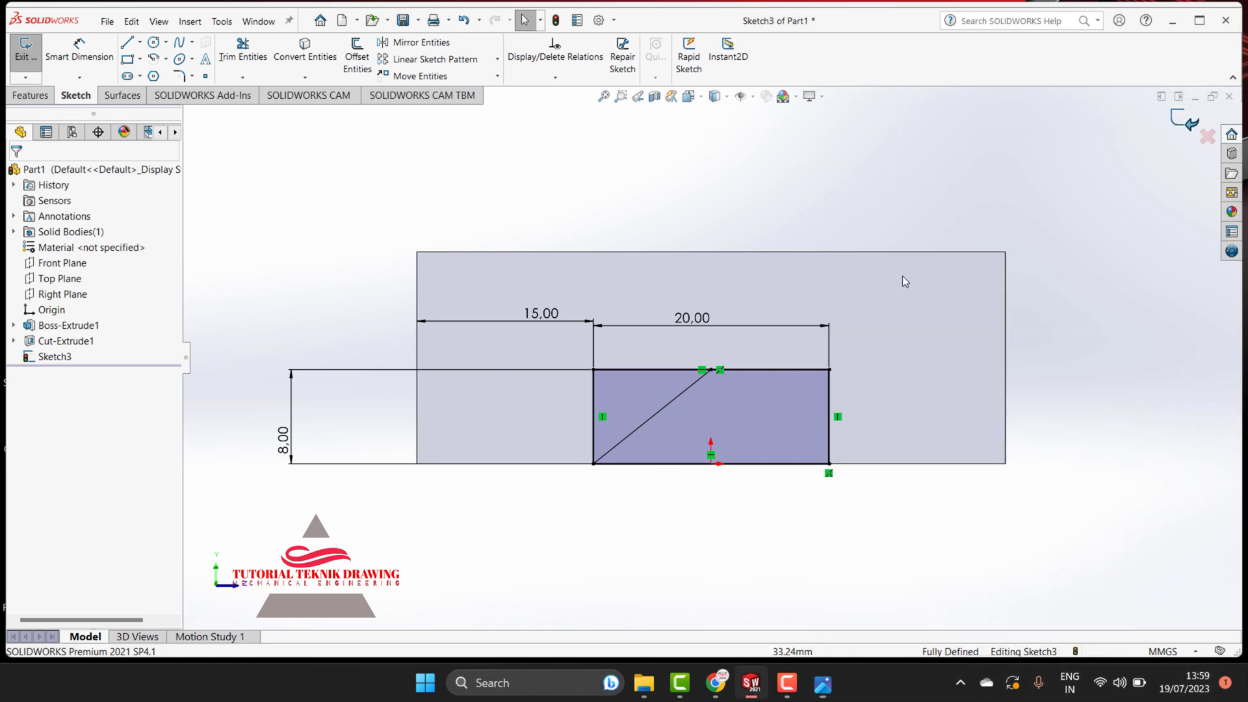
# Delete that diagonal and redraw it ending on the top edge left of centre
pyautogui.click(668, 410)
pyautogui.rightClick(668, 410)
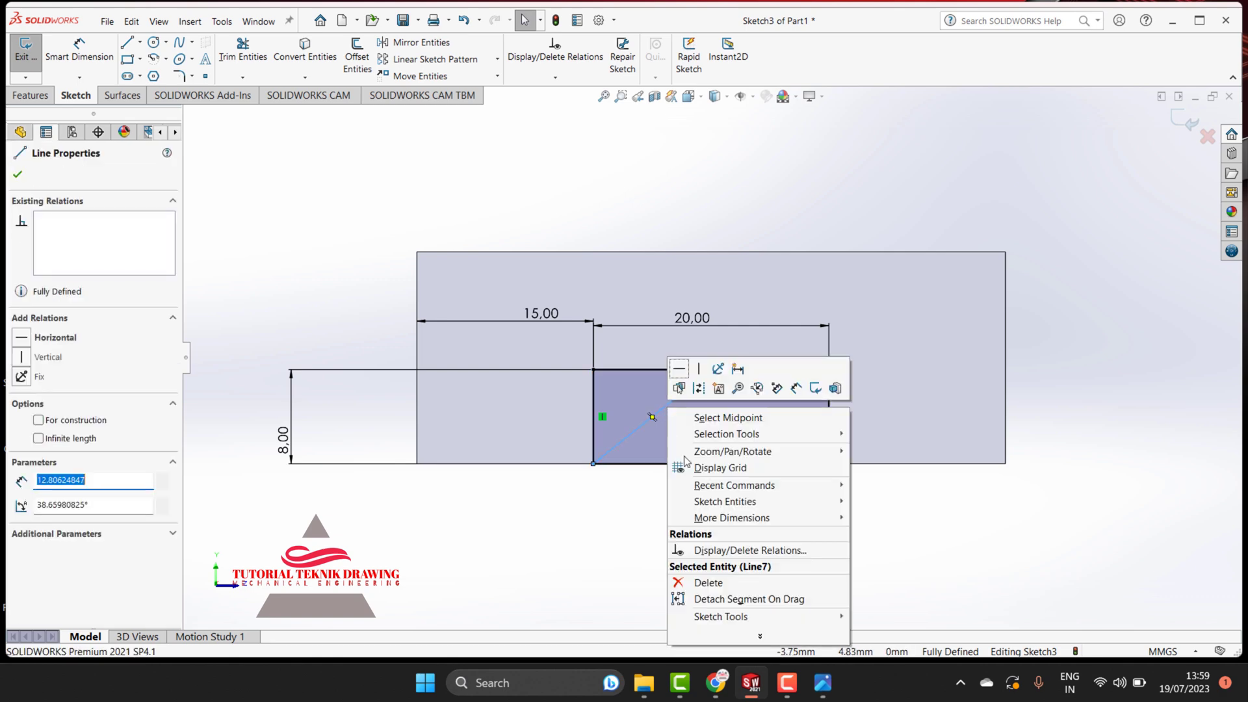
pyautogui.click(699, 584)
pyautogui.click(134, 43)
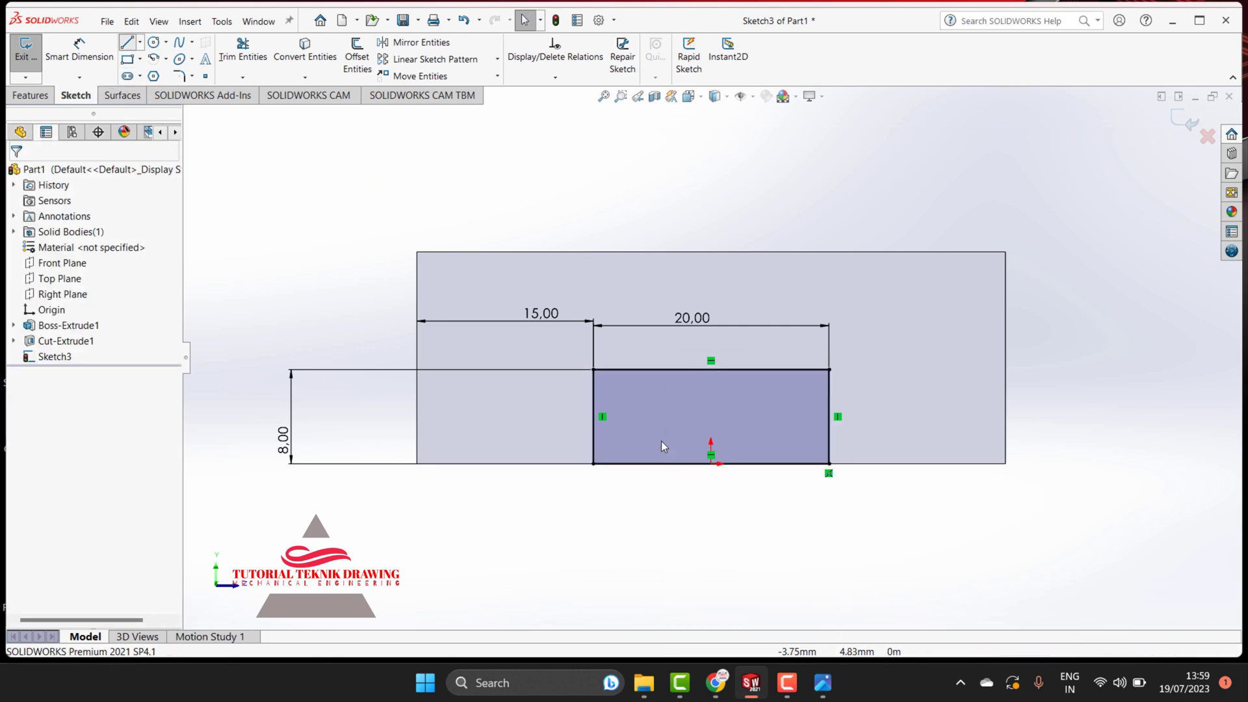
pyautogui.click(592, 464)
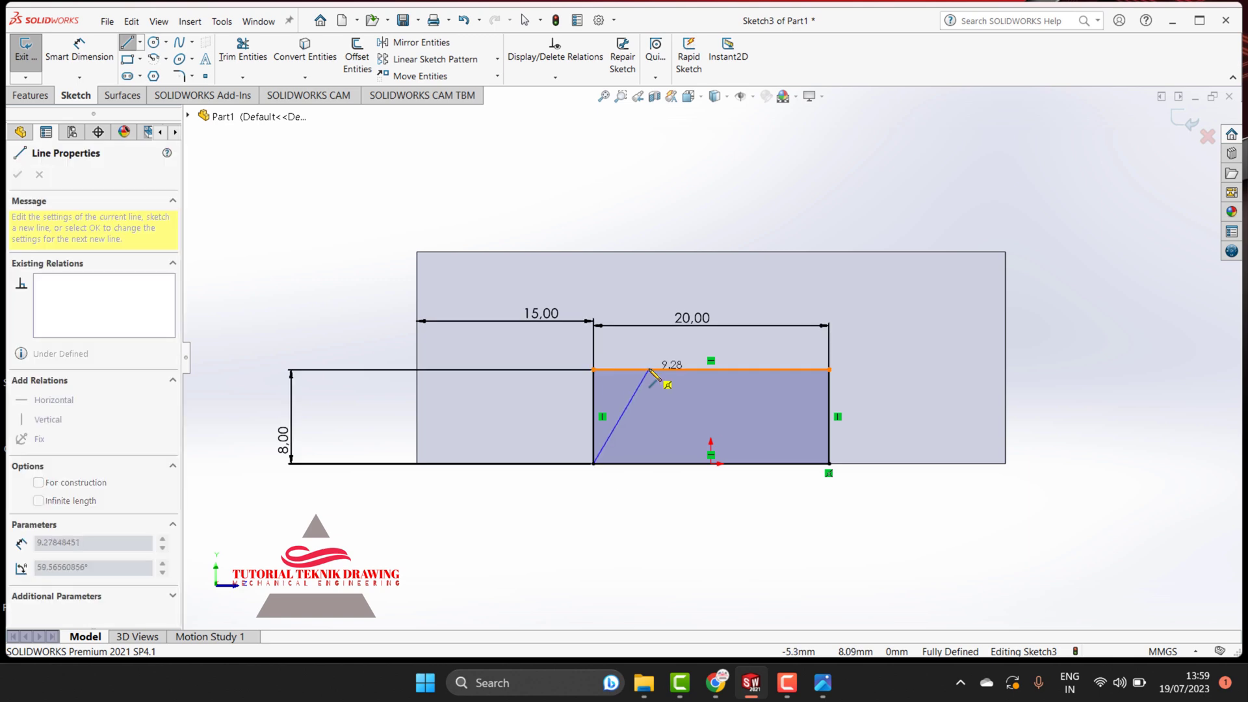
pyautogui.click(655, 370)
pyautogui.rightClick(655, 370)
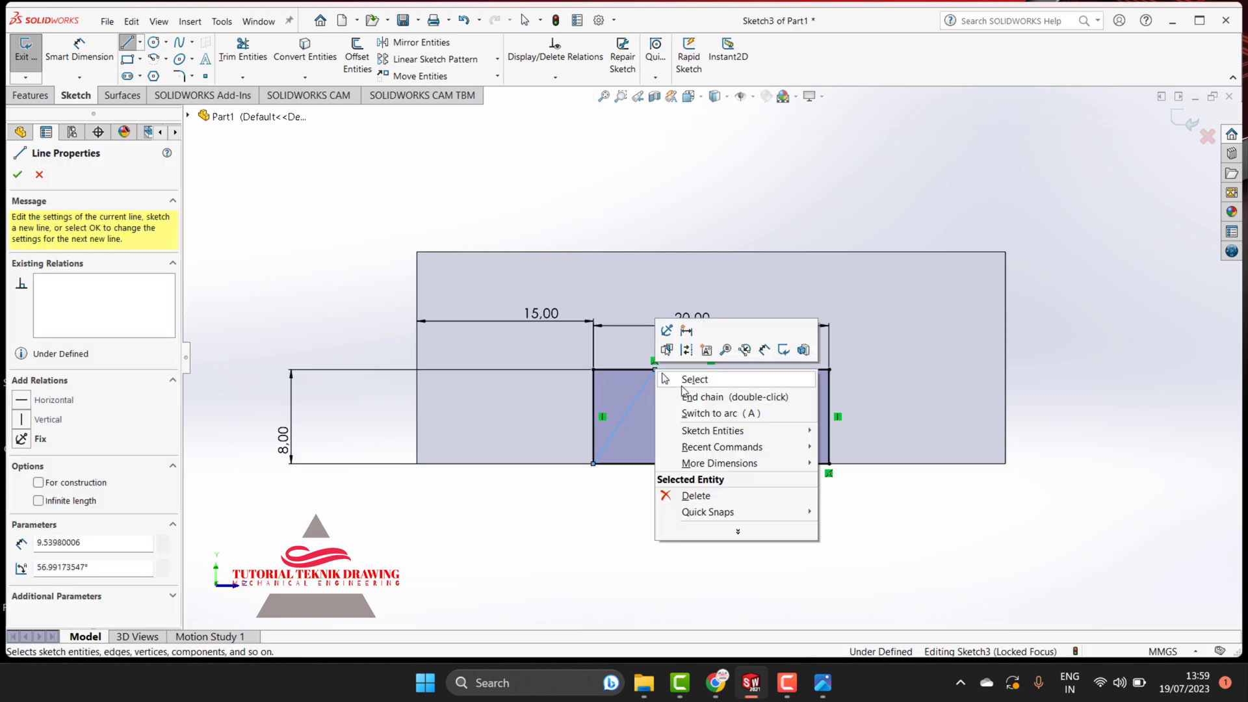
pyautogui.click(683, 375)
# Add another diagonal to the top-edge midpoint and select the steeper duplicate line
pyautogui.click(823, 683)
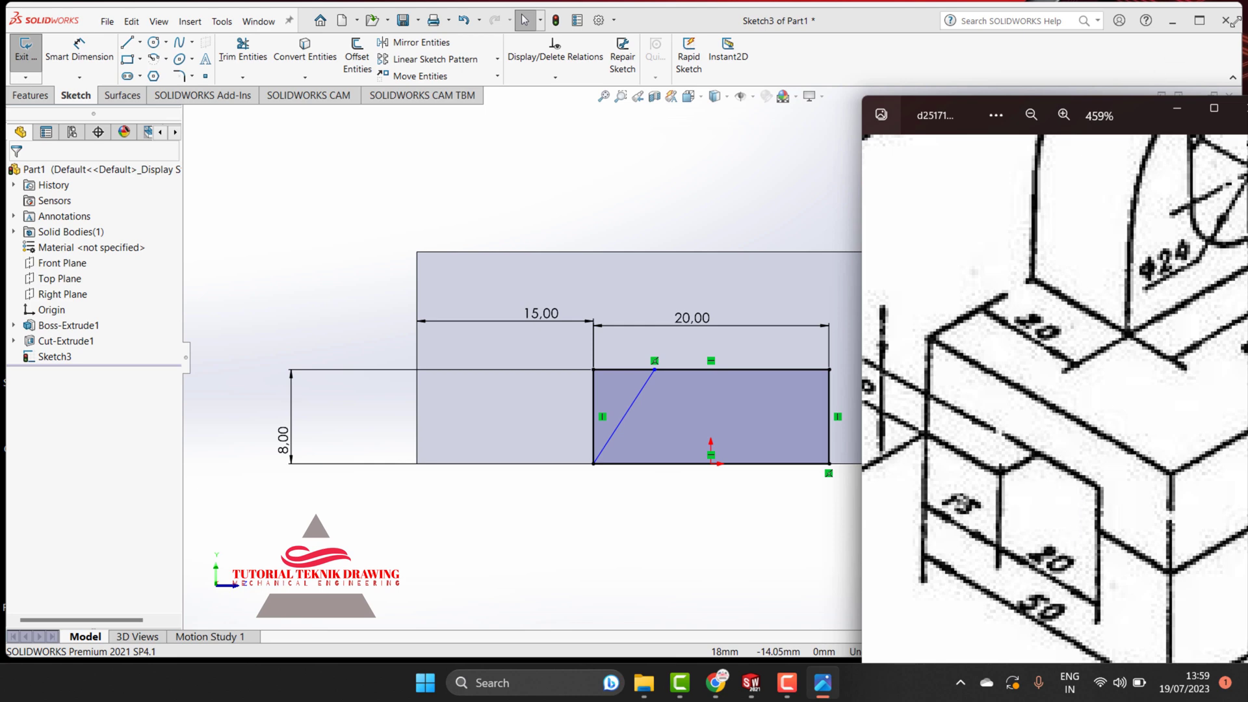
pyautogui.click(1178, 110)
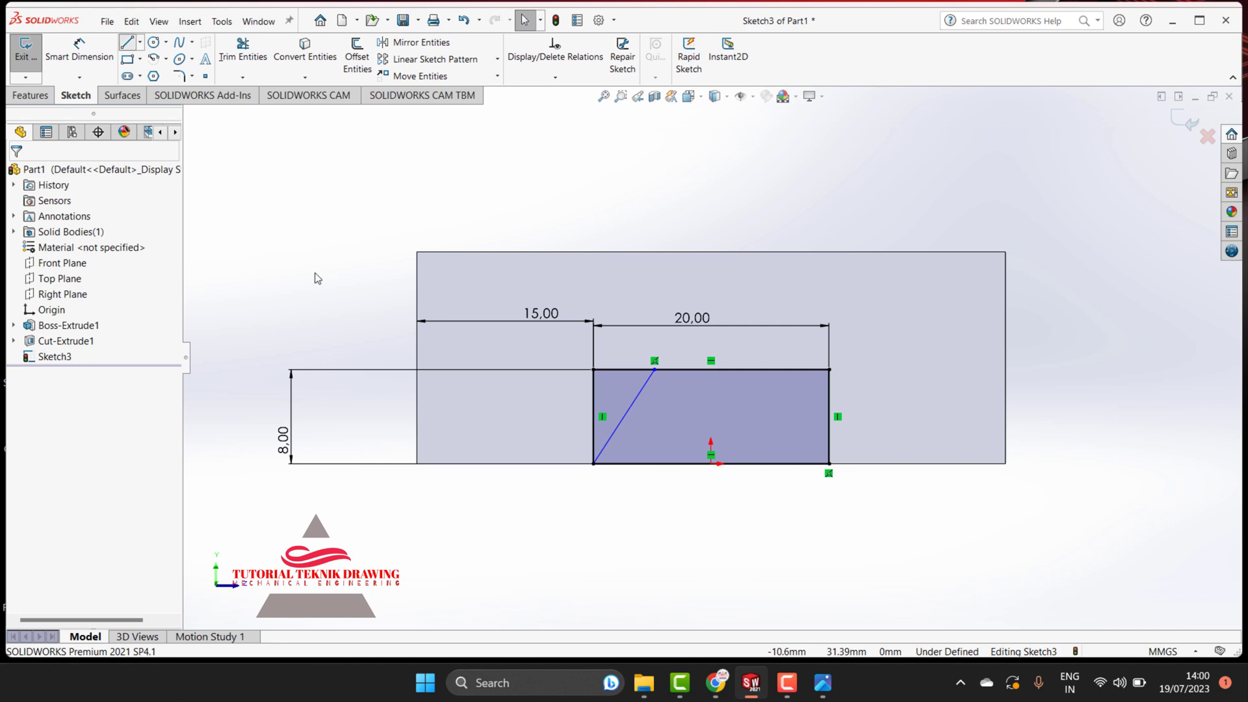
pyautogui.press('l')
pyautogui.click(593, 463)
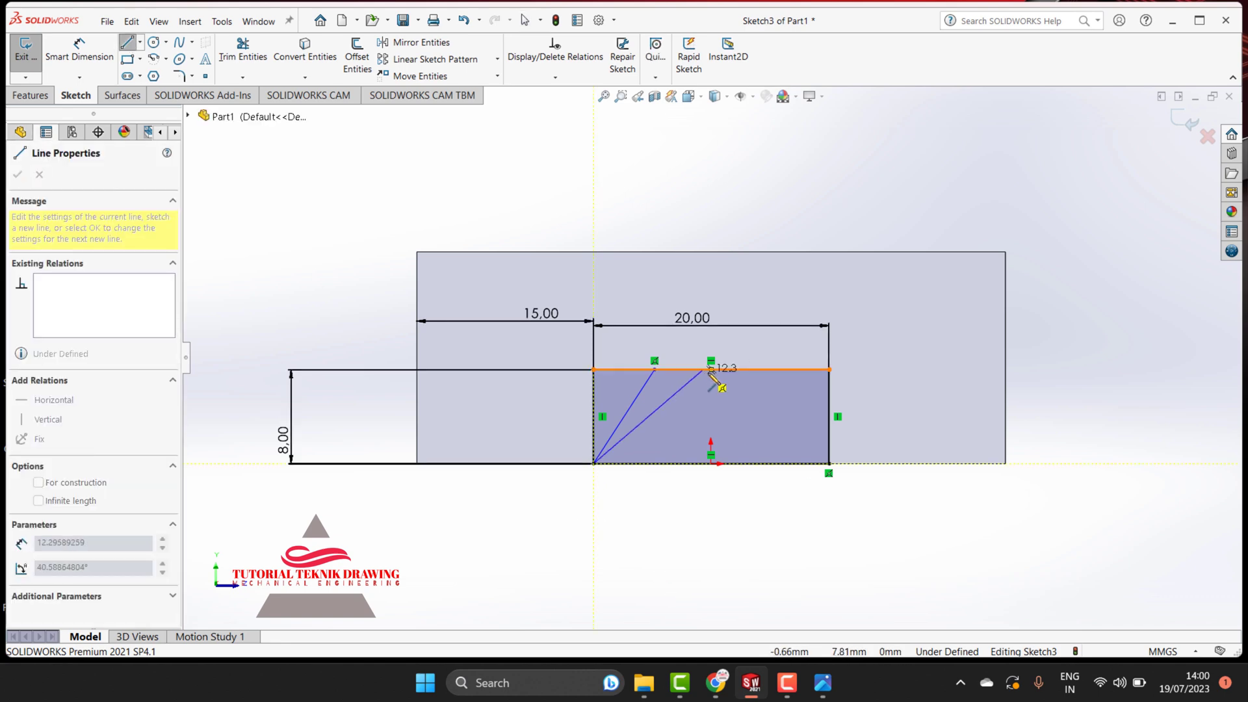
pyautogui.click(710, 370)
pyautogui.rightClick(713, 373)
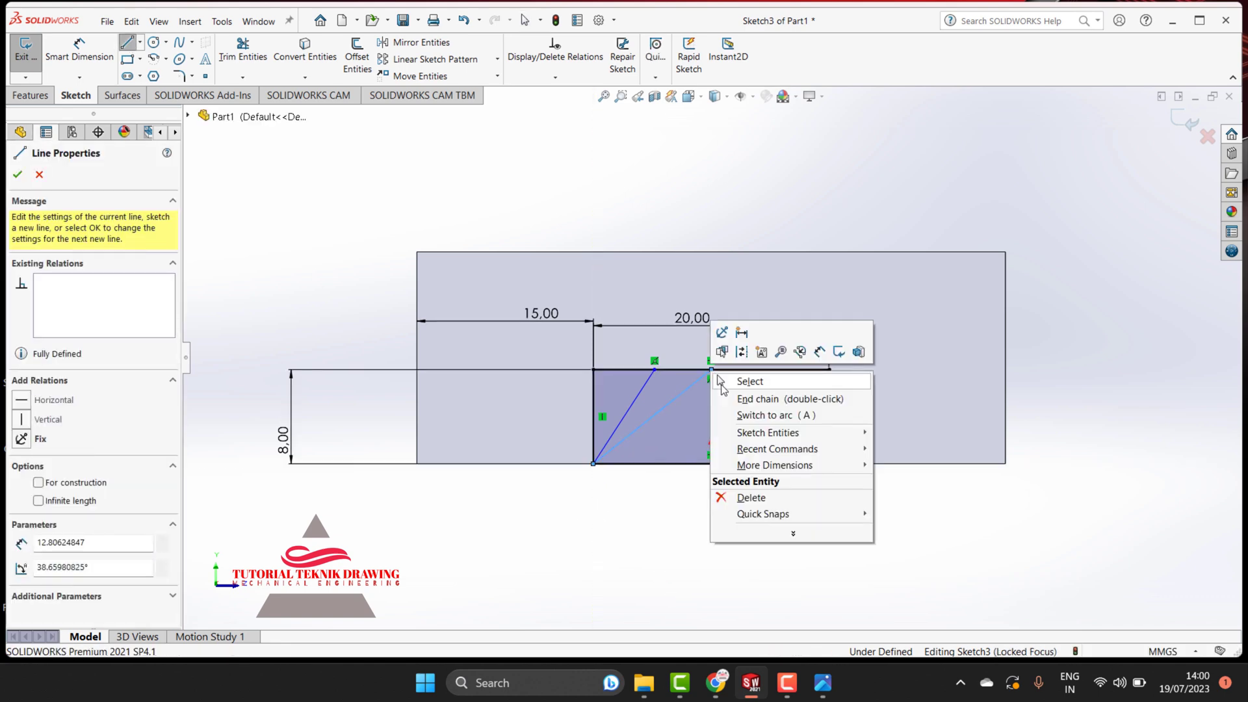
pyautogui.click(748, 381)
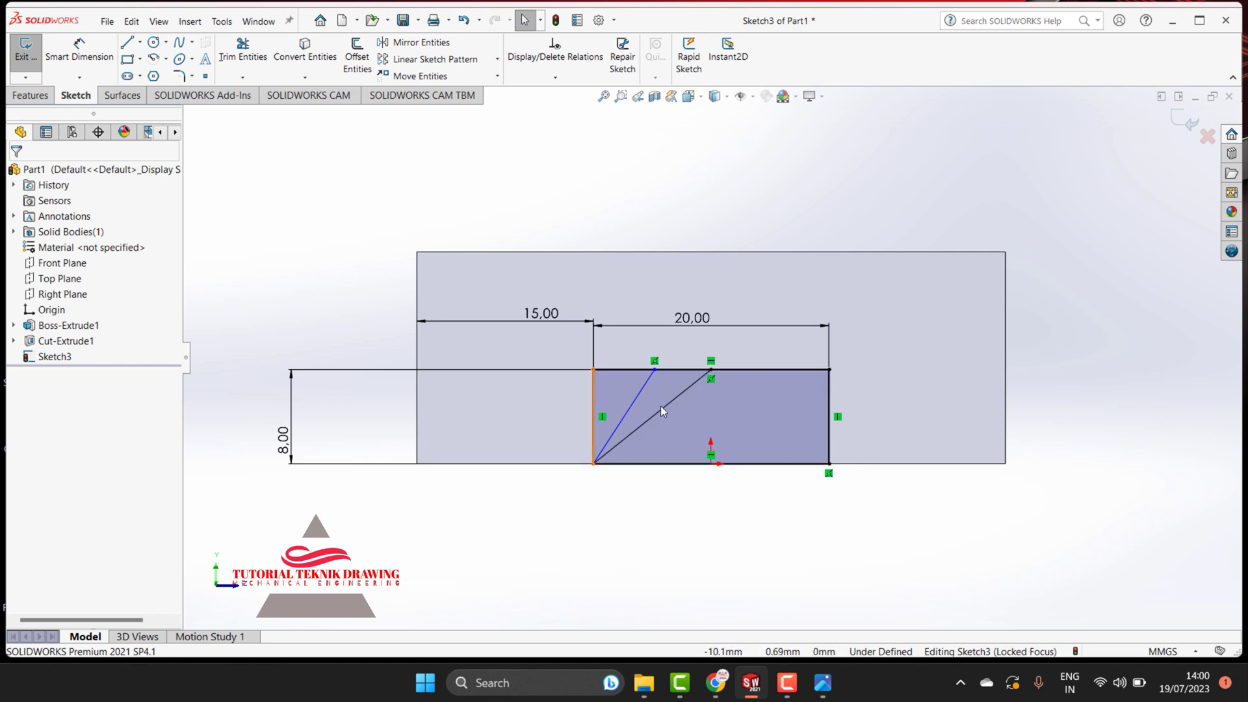
pyautogui.click(830, 690)
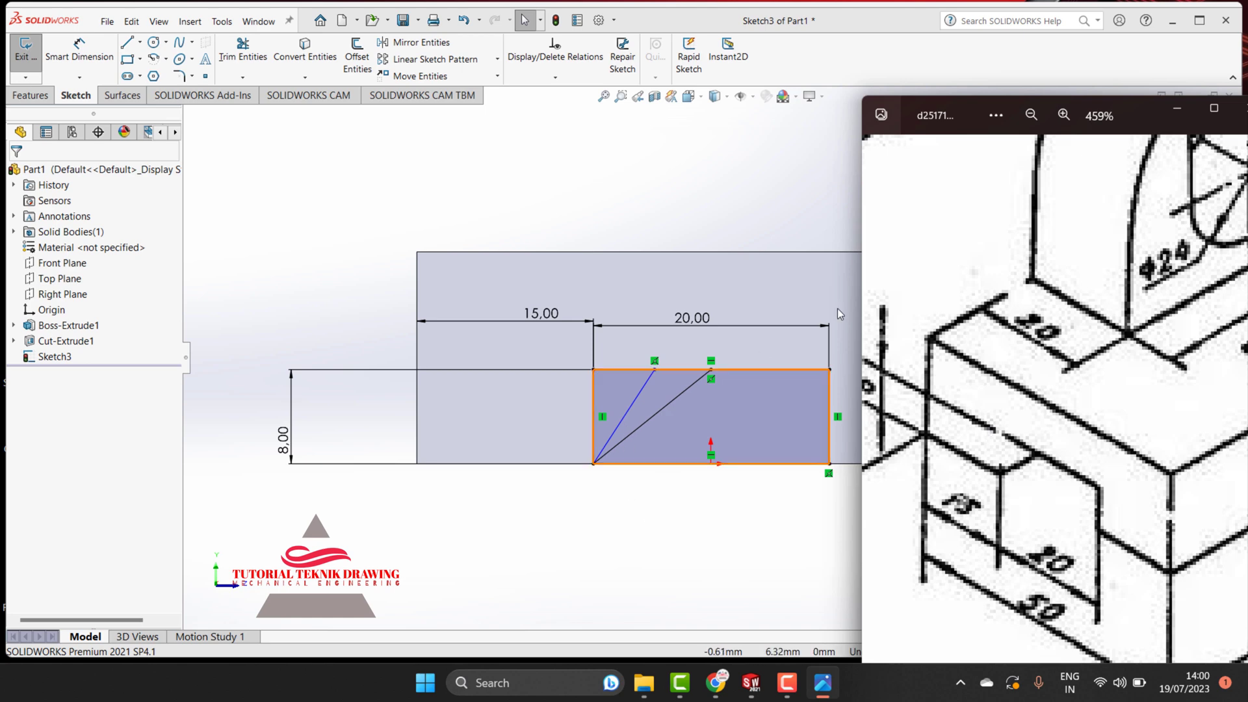
pyautogui.click(1176, 108)
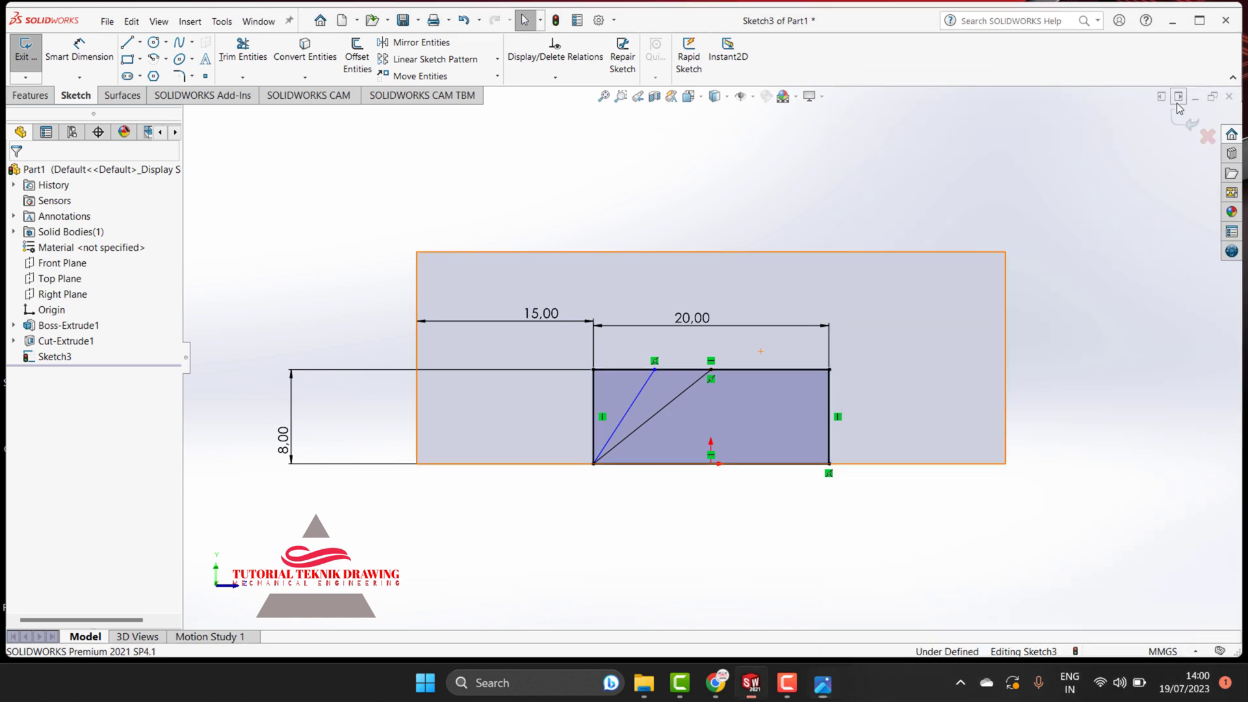
pyautogui.click(639, 394)
pyautogui.rightClick(639, 394)
# Delete the steeper diagonal and trim away the rectangle's left side and top-left segment
pyautogui.click(680, 585)
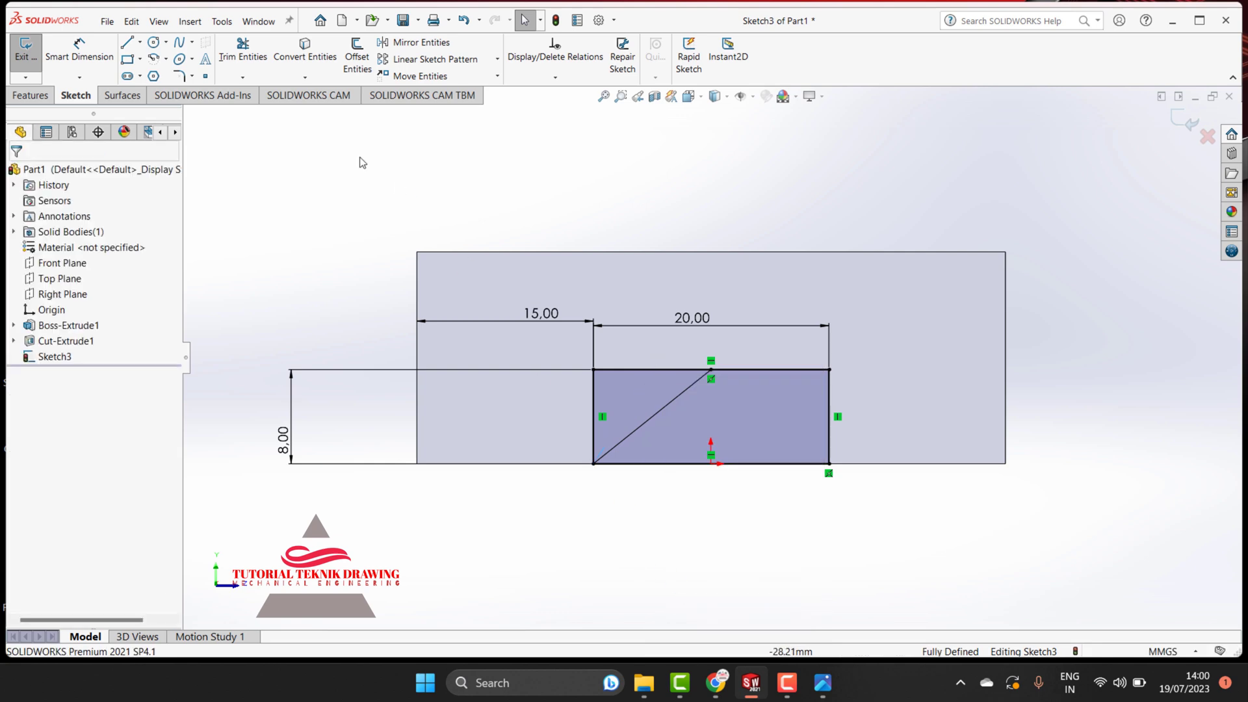
pyautogui.click(242, 50)
pyautogui.moveTo(660, 365); pyautogui.dragTo(574, 423)
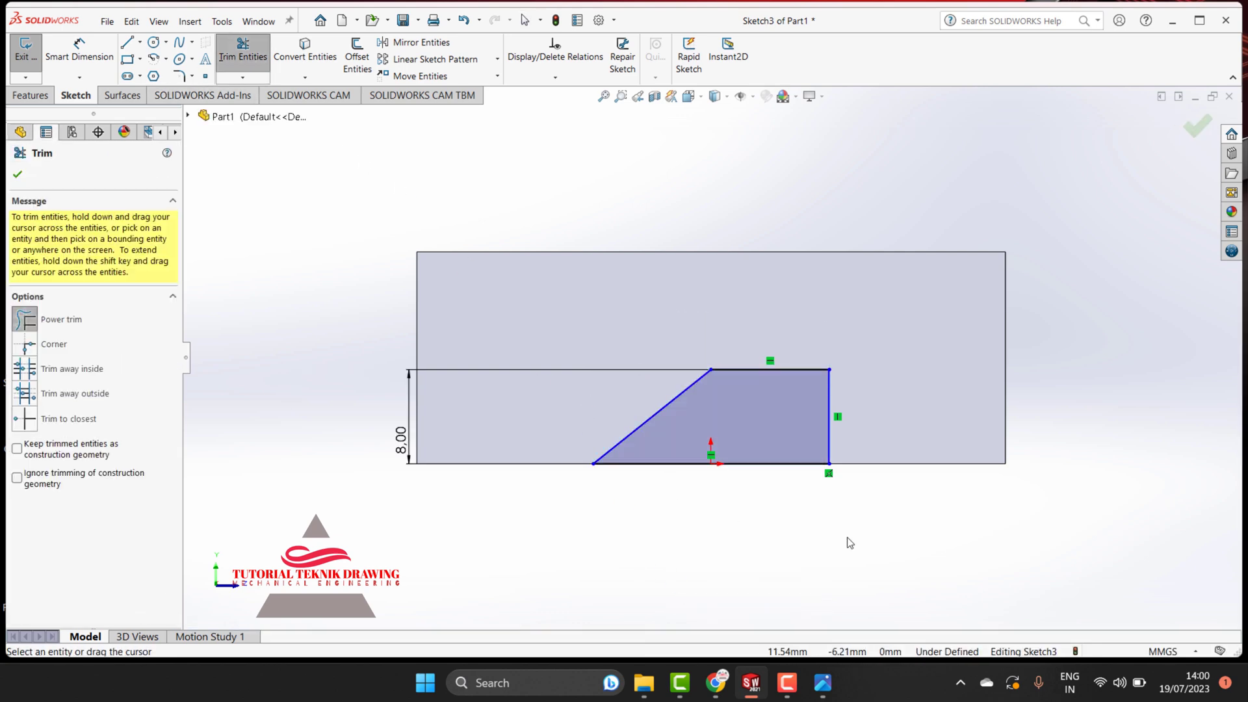
# Dimension the trimmed profile's bottom edge to 20 mm
pyautogui.press('d')
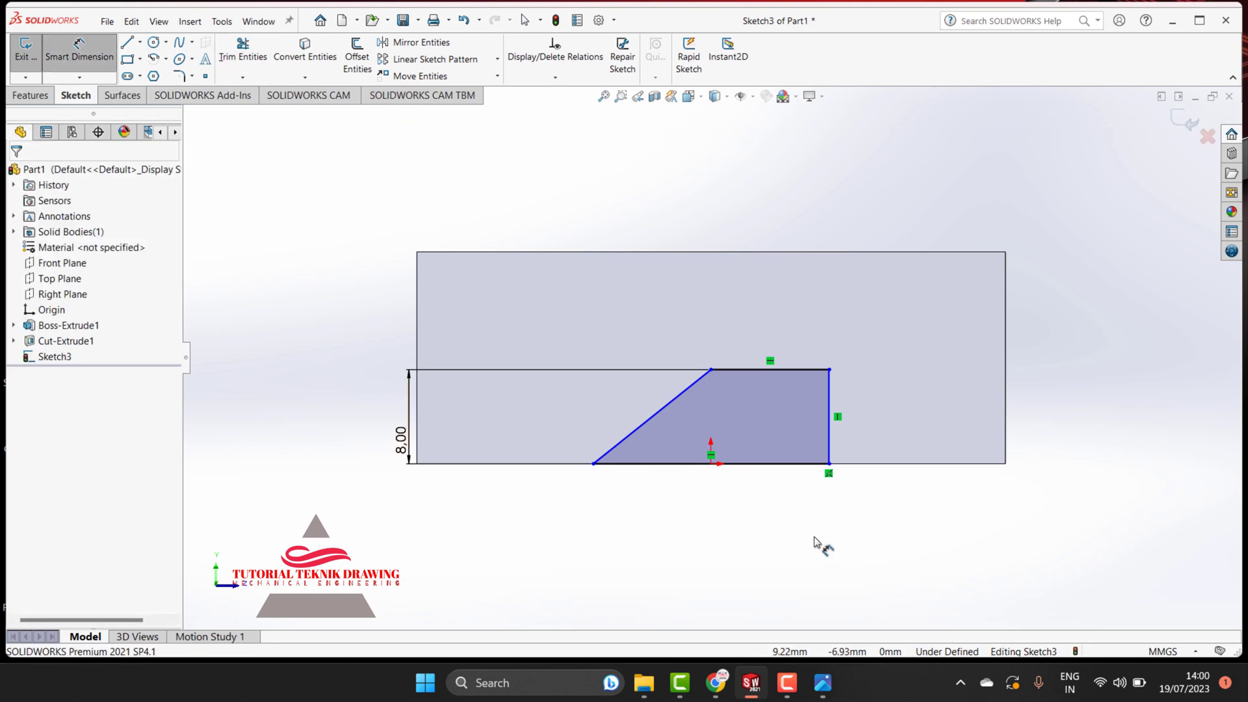
pyautogui.click(750, 466)
pyautogui.click(731, 520)
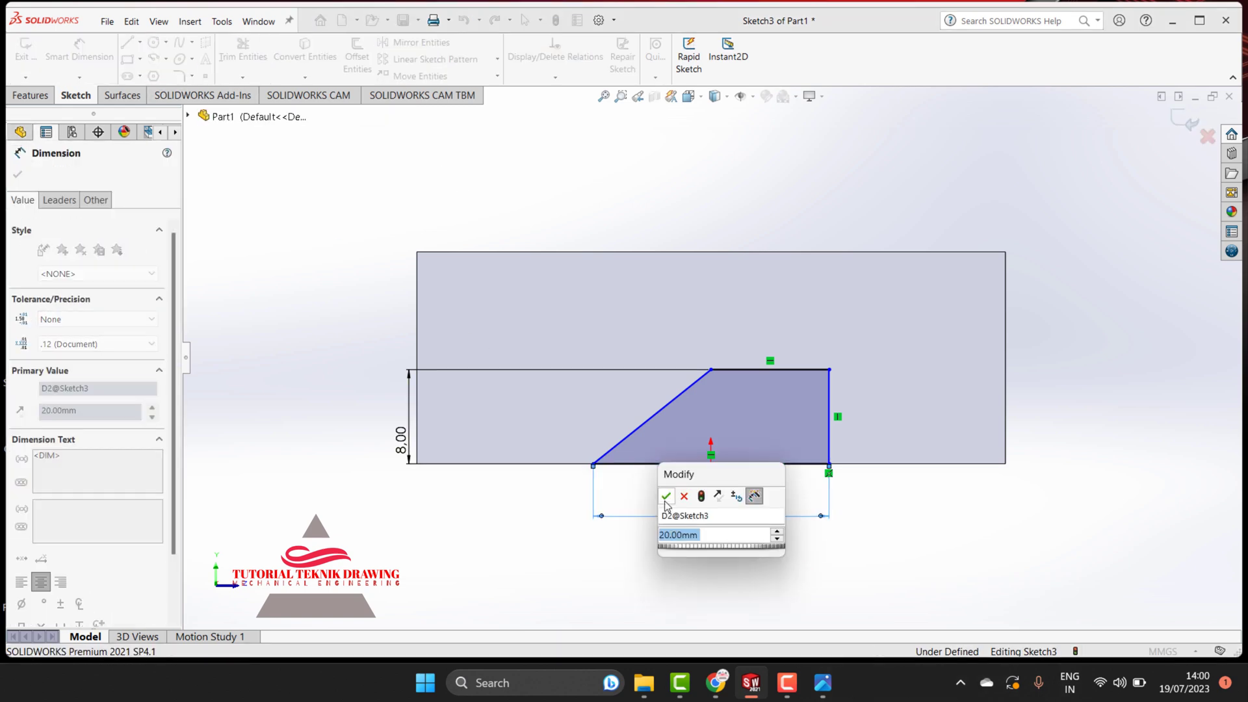
pyautogui.press('Return')
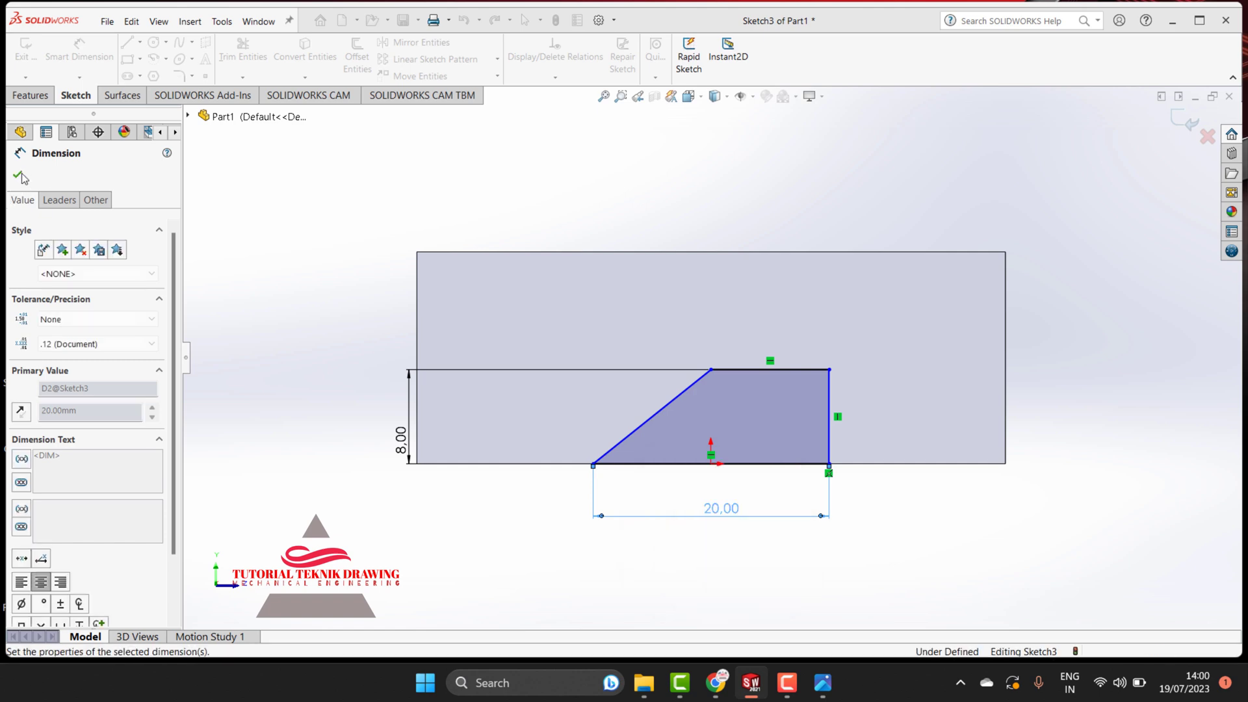
pyautogui.click(21, 178)
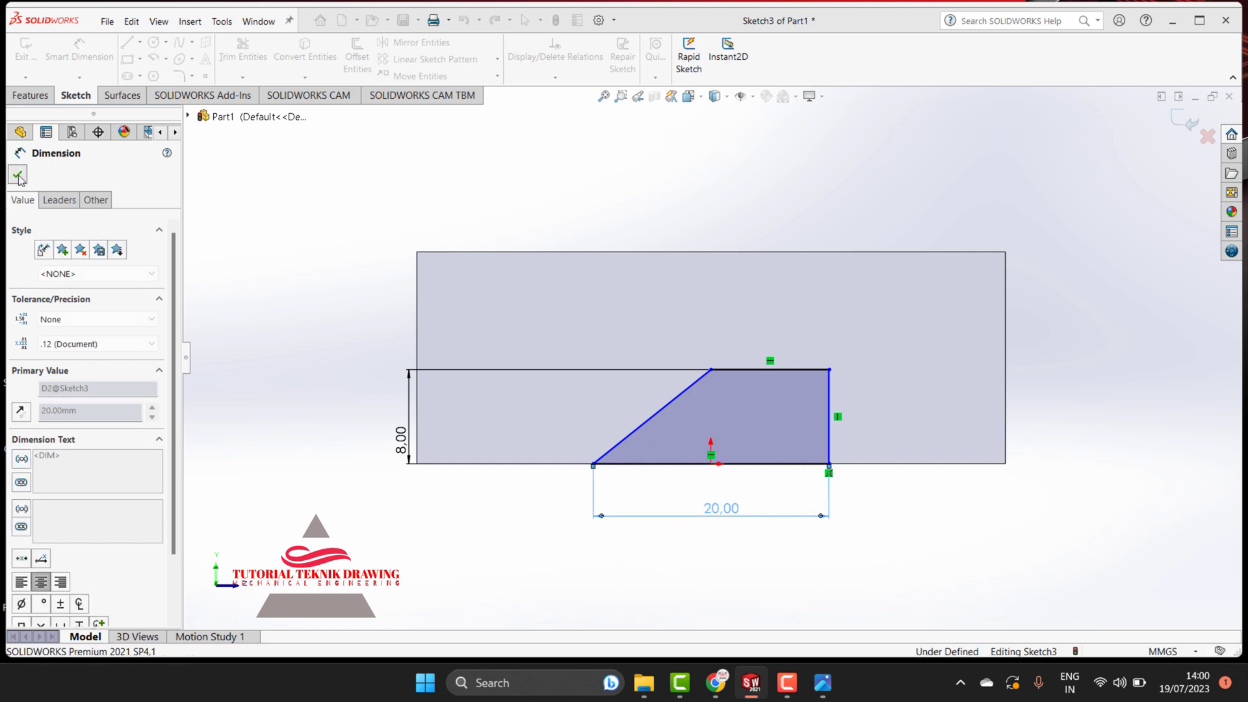
pyautogui.click(29, 98)
# Extrude-cut Sketch3's sloped trapezoid Blind 90 mm deep, creating Cut-Extrude2
pyautogui.click(230, 58)
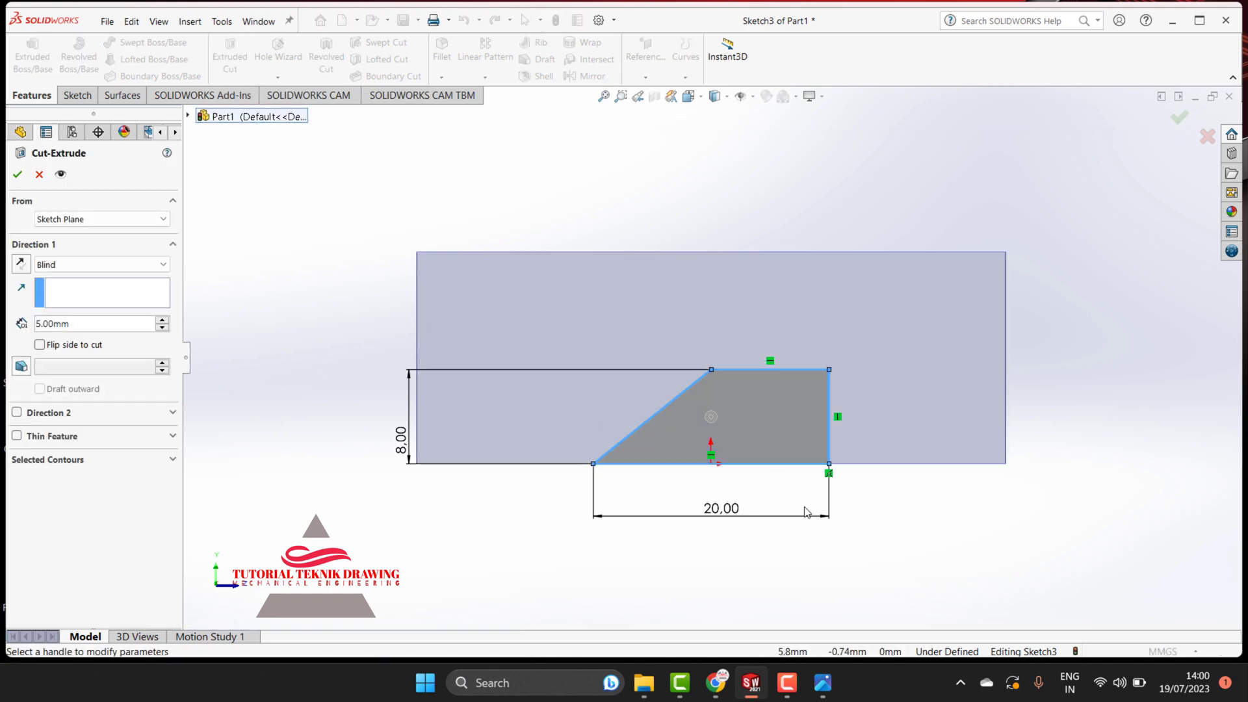
pyautogui.click(822, 682)
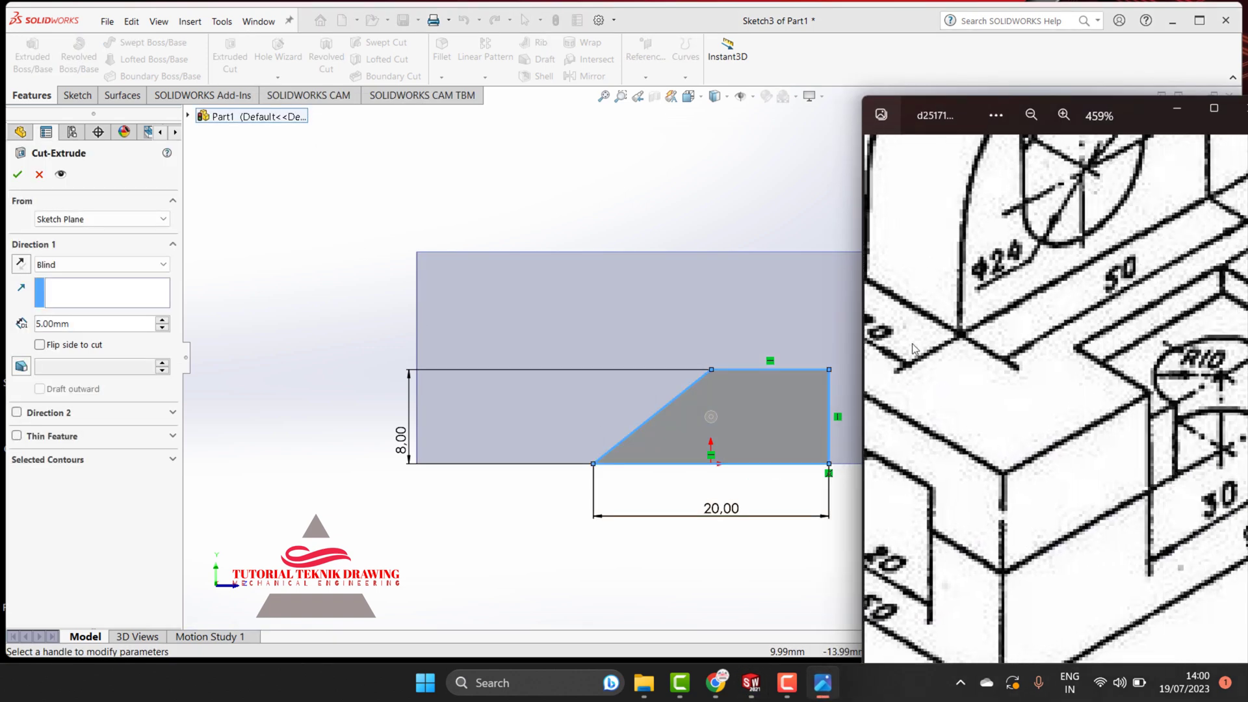
pyautogui.moveTo(913, 349); pyautogui.dragTo(820, 349)
pyautogui.click(82, 323)
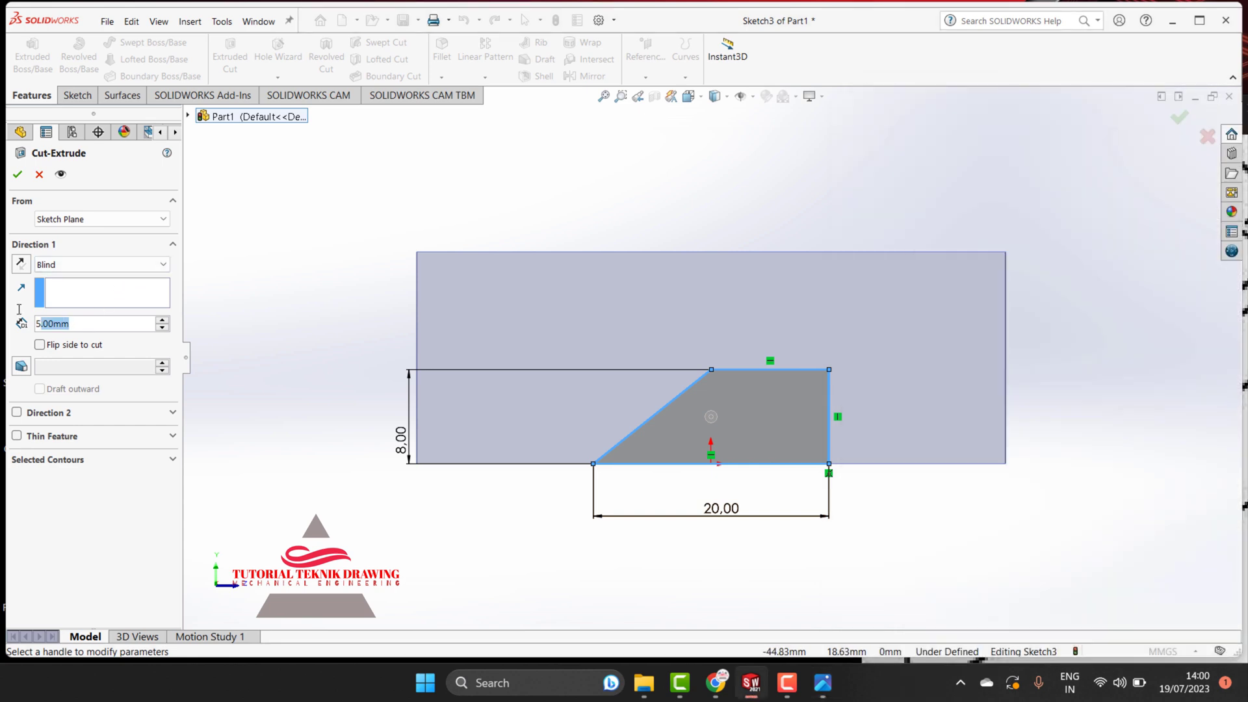
pyautogui.write('90')
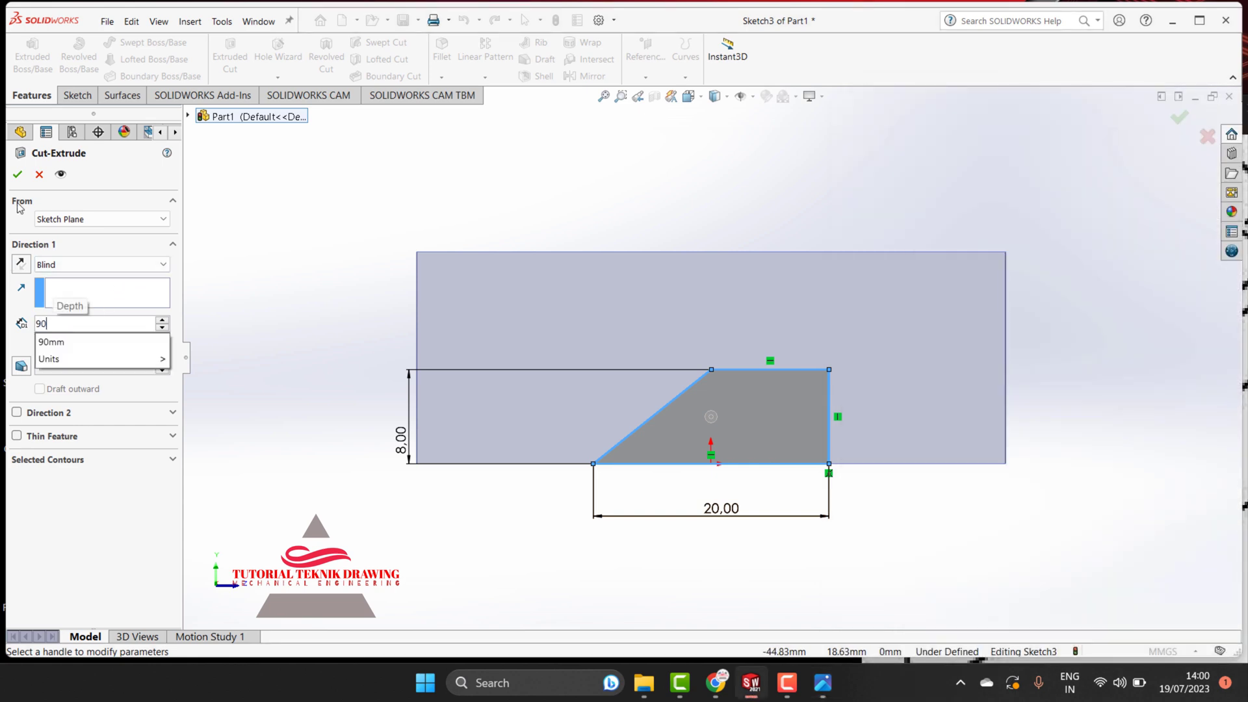
pyautogui.press('Return')
pyautogui.click(18, 174)
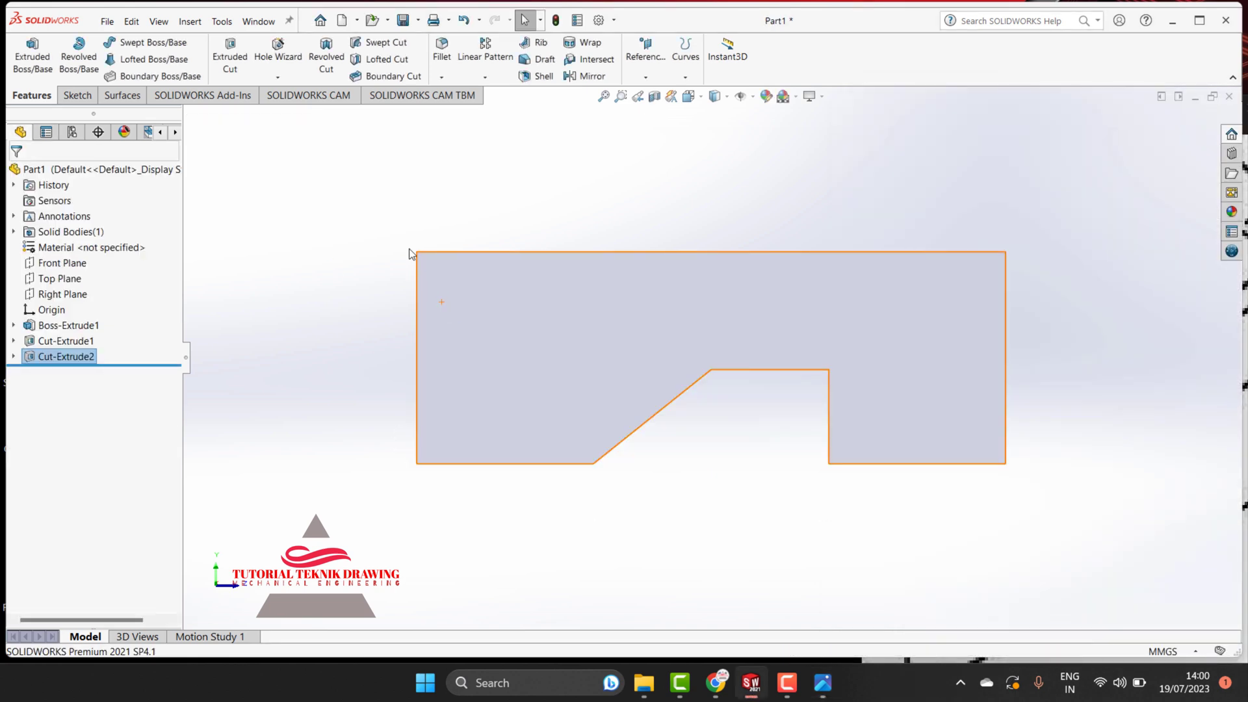
pyautogui.click(337, 205)
pyautogui.rightClick(338, 206)
# Orbit the notched block into 3D views and zoom to fit the whole part
pyautogui.click(485, 264)
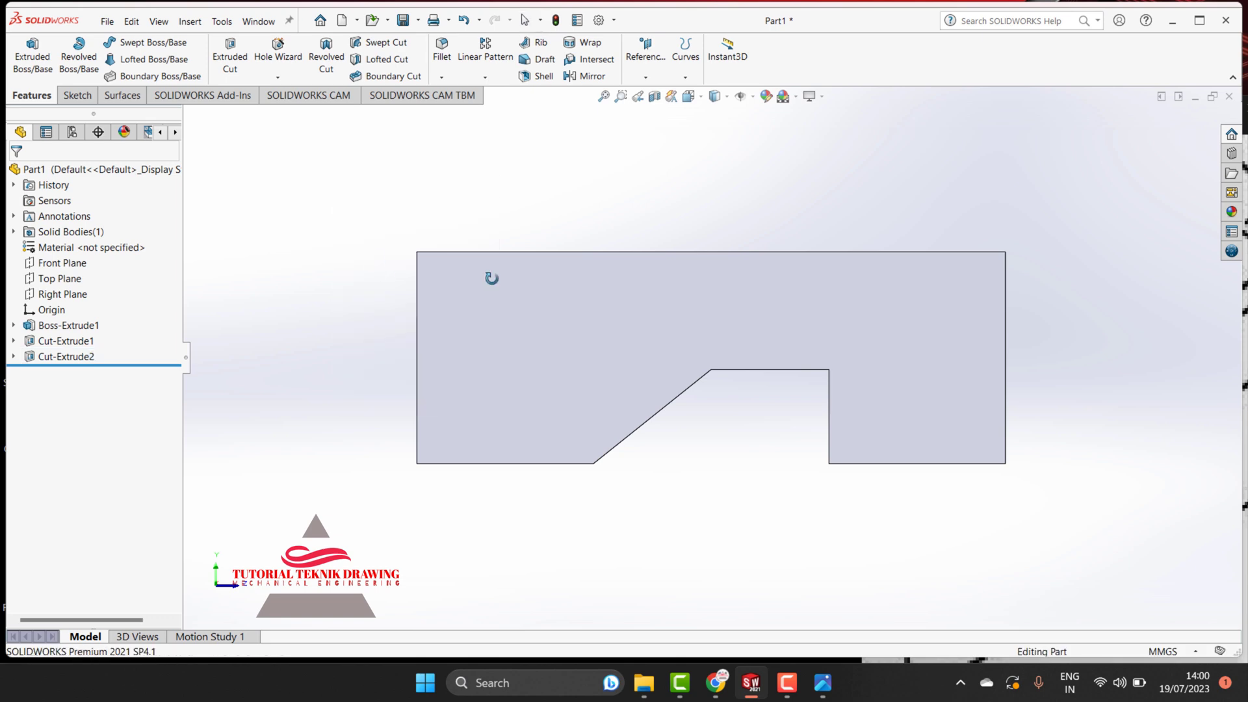
pyautogui.moveTo(492, 278)
pyautogui.mouseDown()
pyautogui.moveTo(741, 328)
pyautogui.moveTo(760, 276)
pyautogui.moveTo(995, 427)
pyautogui.moveTo(747, 295)
pyautogui.moveTo(721, 355)
pyautogui.moveTo(803, 310)
pyautogui.mouseUp()
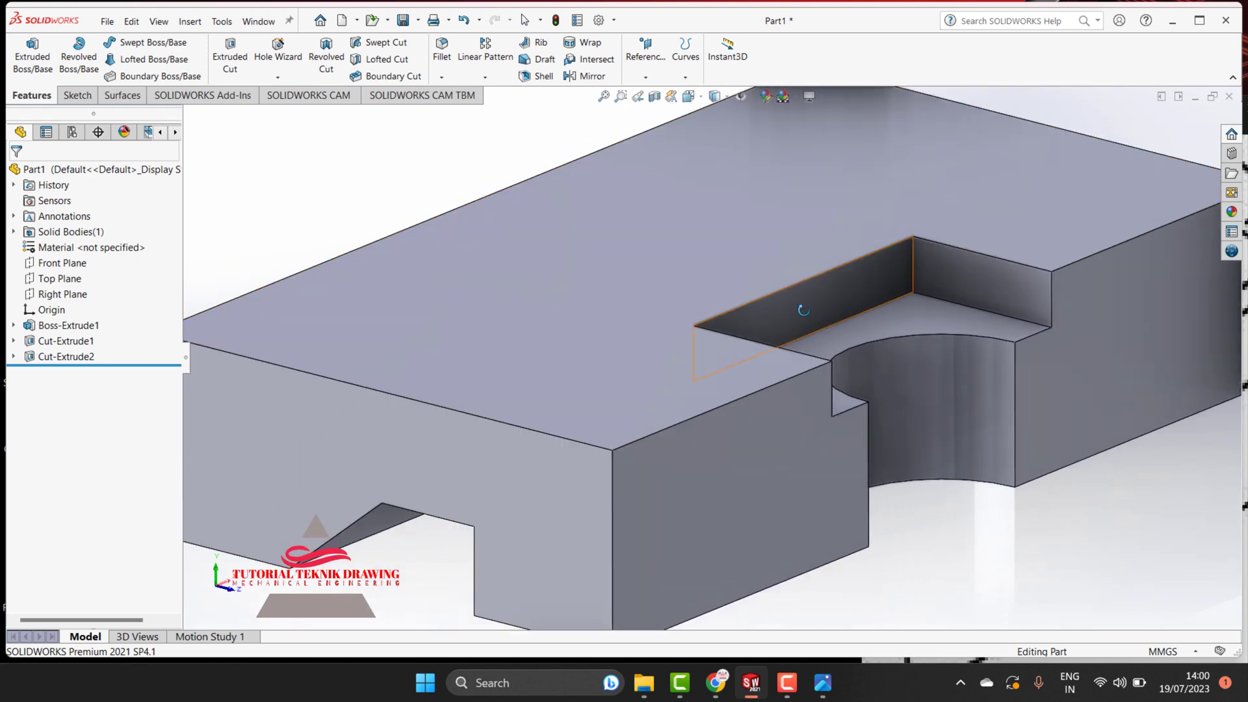
pyautogui.click(639, 97)
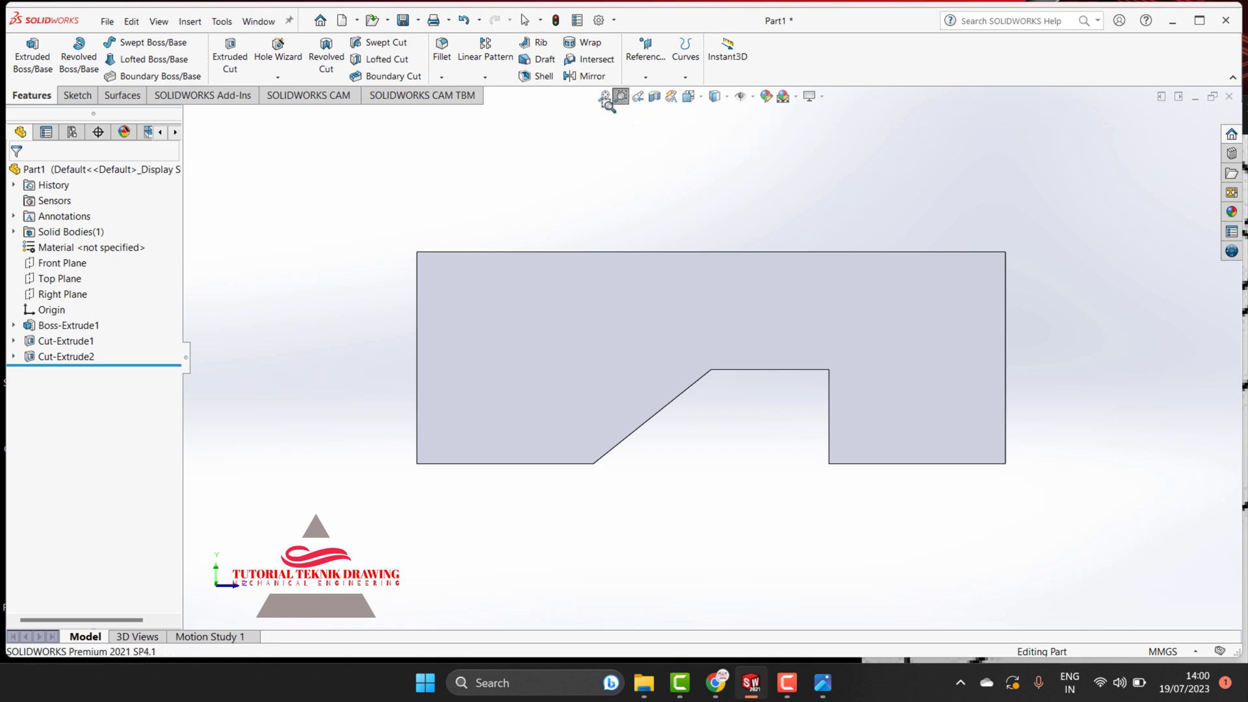
pyautogui.rightClick(750, 181)
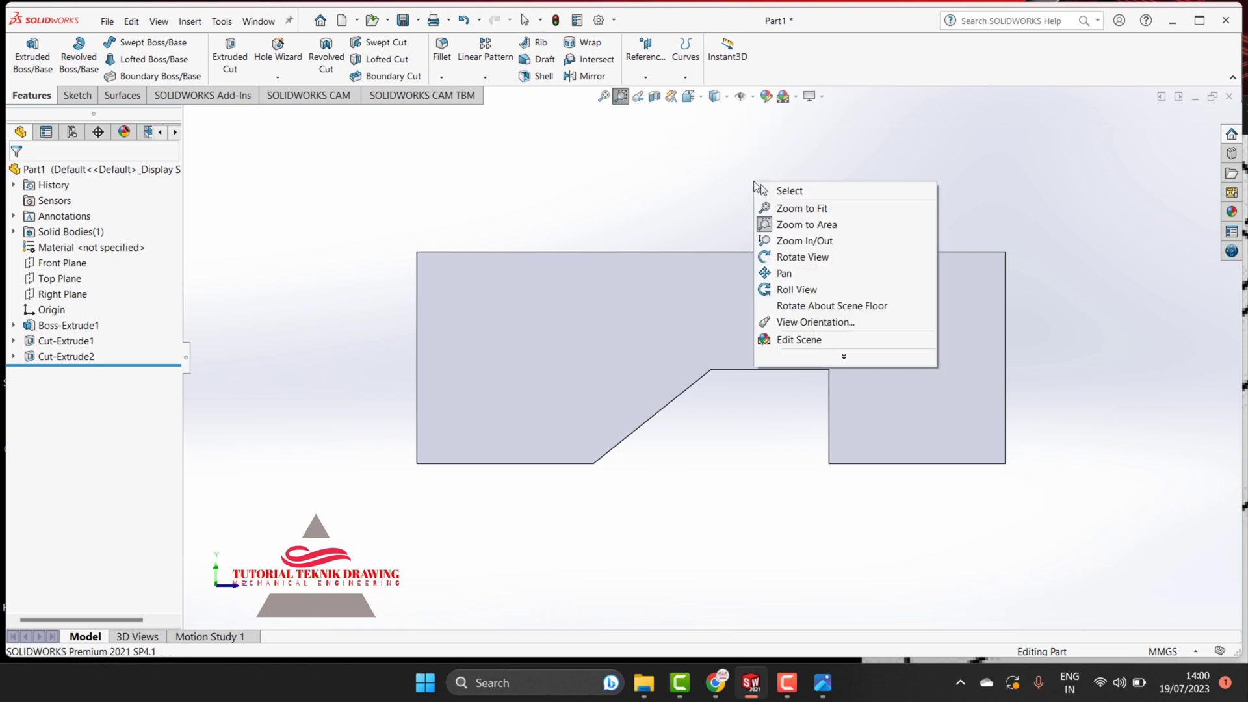
pyautogui.click(789, 255)
pyautogui.moveTo(821, 292)
pyautogui.mouseDown()
pyautogui.moveTo(755, 350)
pyautogui.moveTo(635, 211)
pyautogui.mouseUp()
pyautogui.rightClick(636, 212)
pyautogui.click(653, 220)
pyautogui.rightClick(548, 201)
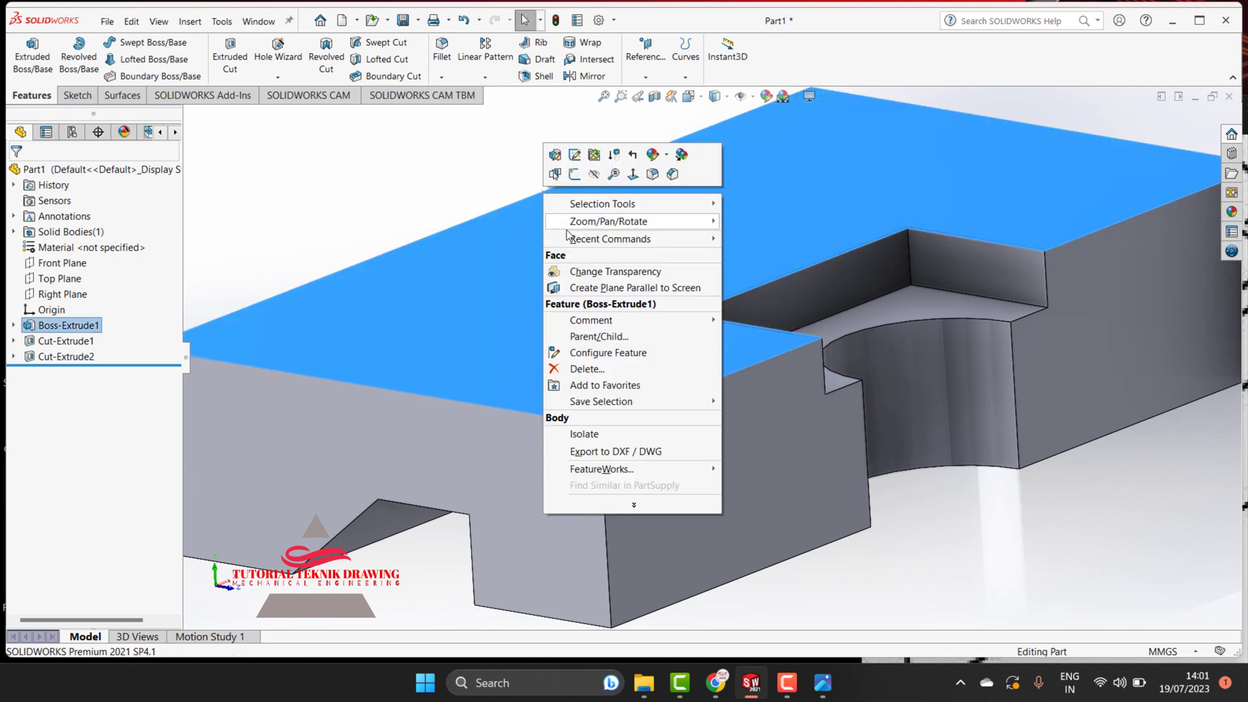
pyautogui.click(459, 144)
pyautogui.rightClick(458, 145)
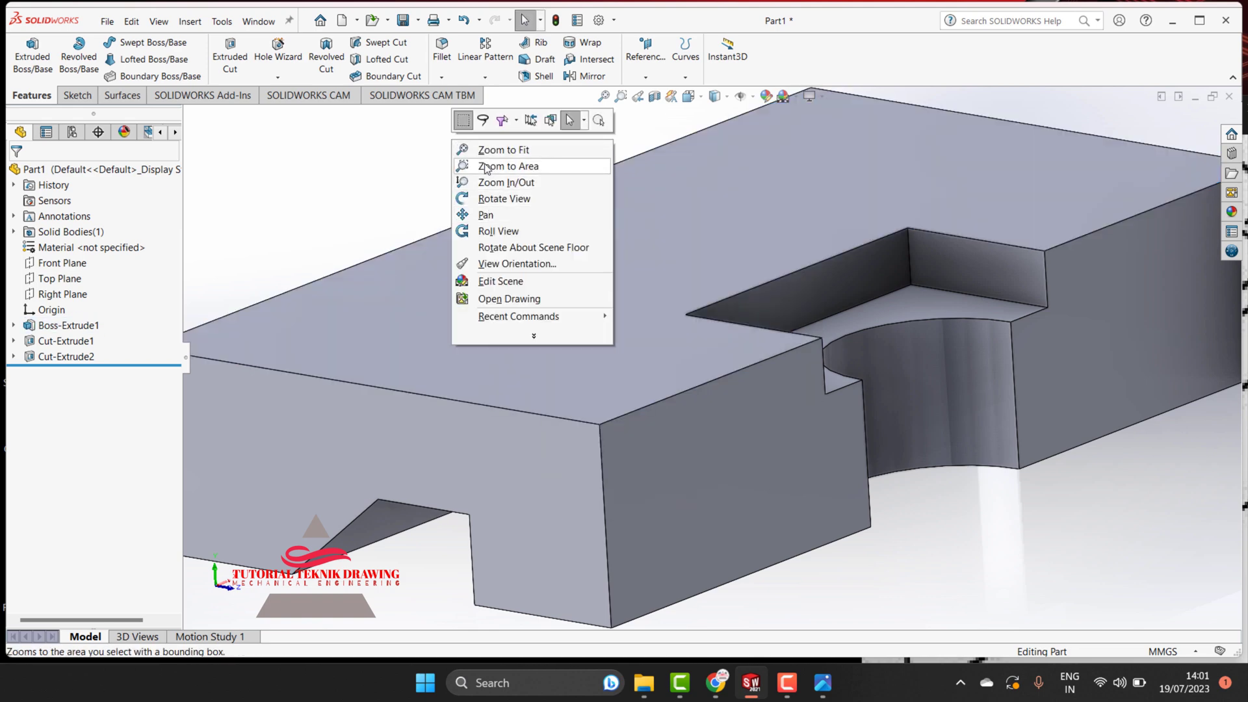
pyautogui.click(529, 150)
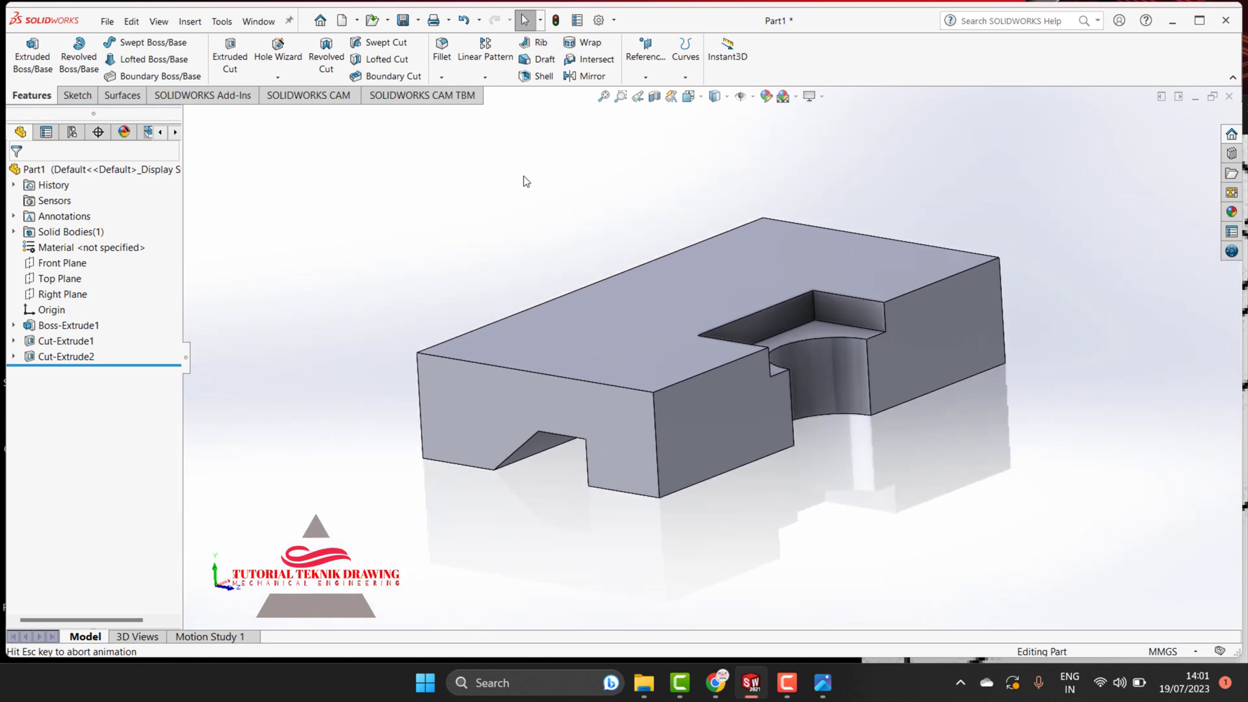
# Orbit the part near-front while comparing the drawing's Φ24 and 50 dimensions
pyautogui.rightClick(576, 214)
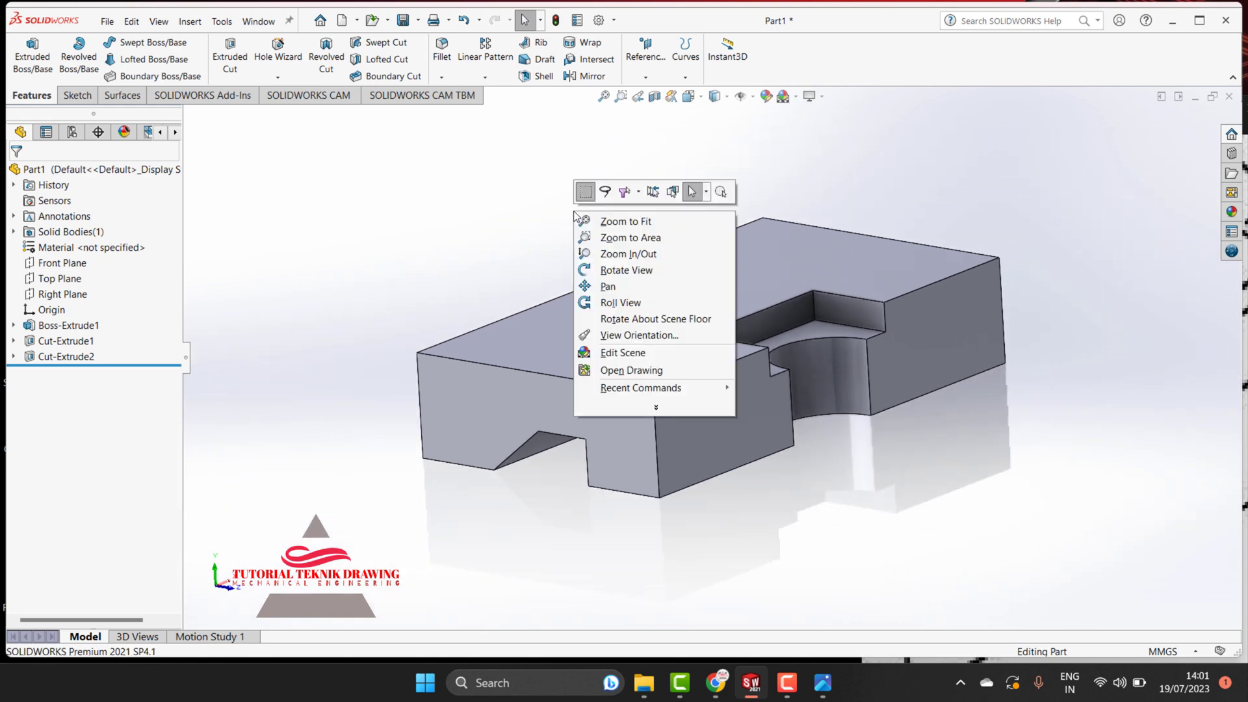
pyautogui.click(627, 270)
pyautogui.moveTo(626, 307)
pyautogui.mouseDown()
pyautogui.moveTo(668, 340)
pyautogui.moveTo(728, 494)
pyautogui.mouseUp()
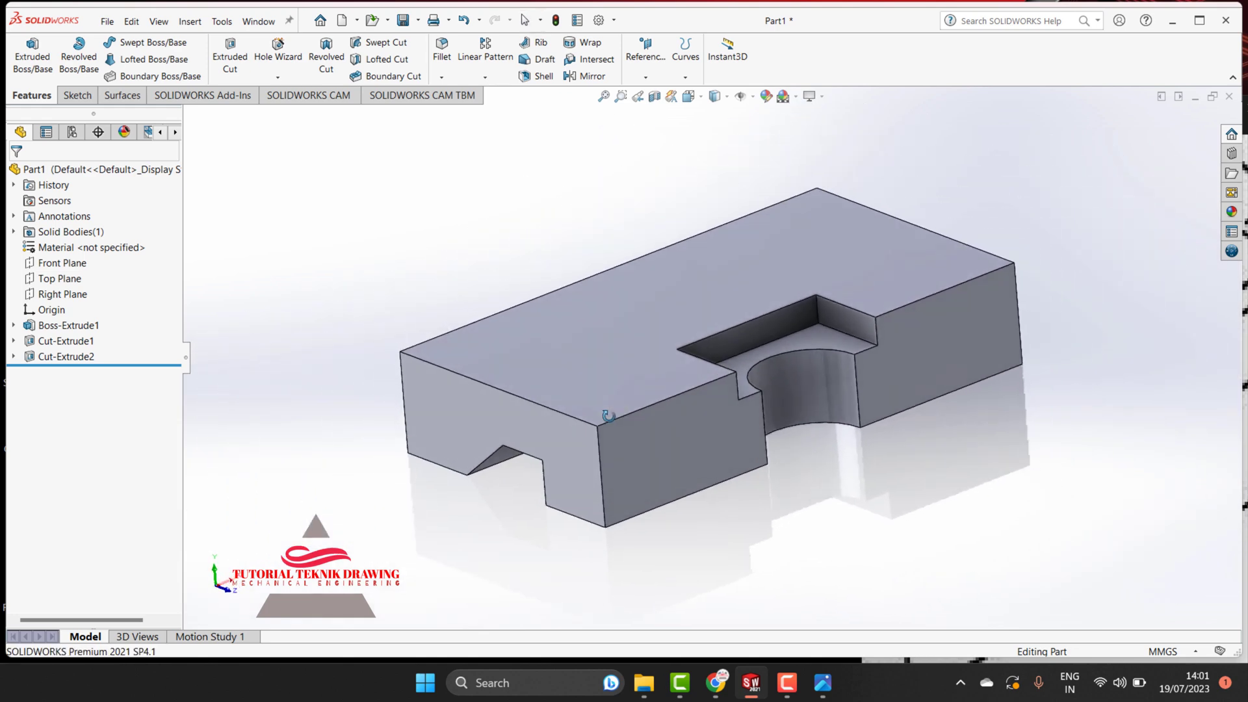
pyautogui.click(832, 697)
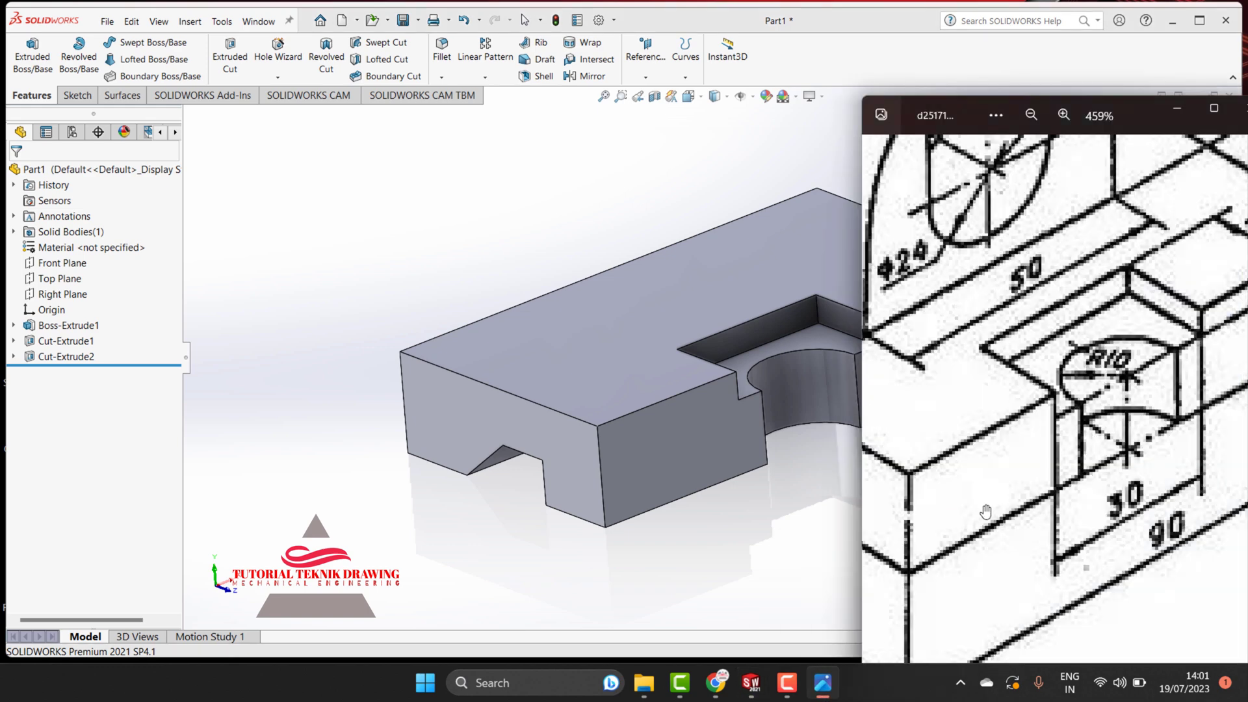
pyautogui.moveTo(985, 512); pyautogui.dragTo(1021, 514)
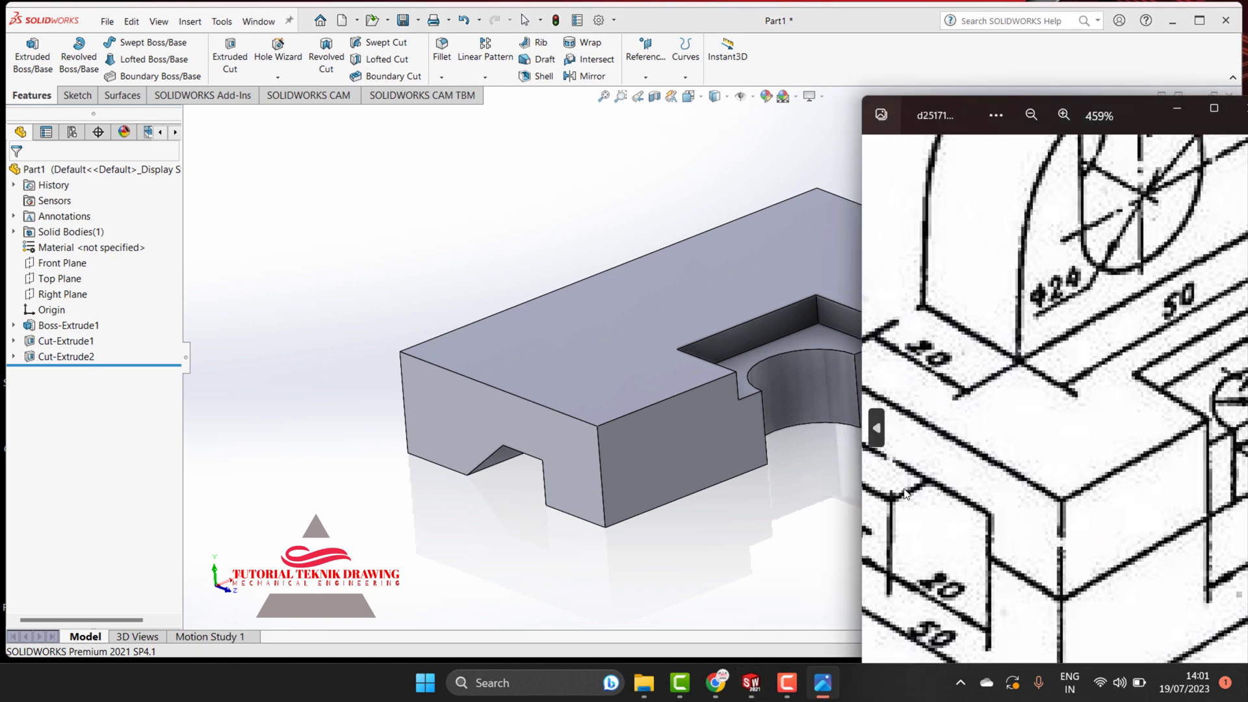
pyautogui.middleClick(606, 544)
pyautogui.click(823, 683)
pyautogui.moveTo(920, 485); pyautogui.dragTo(978, 484)
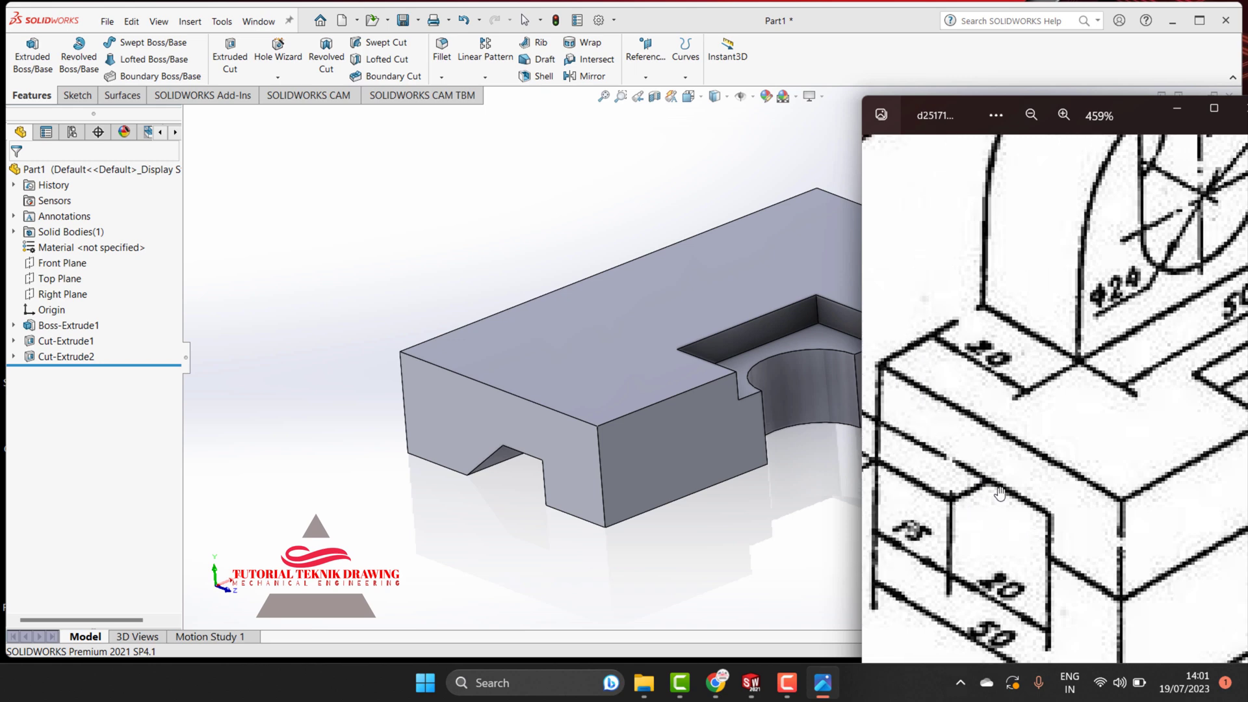
pyautogui.moveTo(608, 541)
pyautogui.mouseDown(button='middle')
pyautogui.moveTo(721, 336)
pyautogui.moveTo(660, 505)
pyautogui.mouseUp(button='middle')
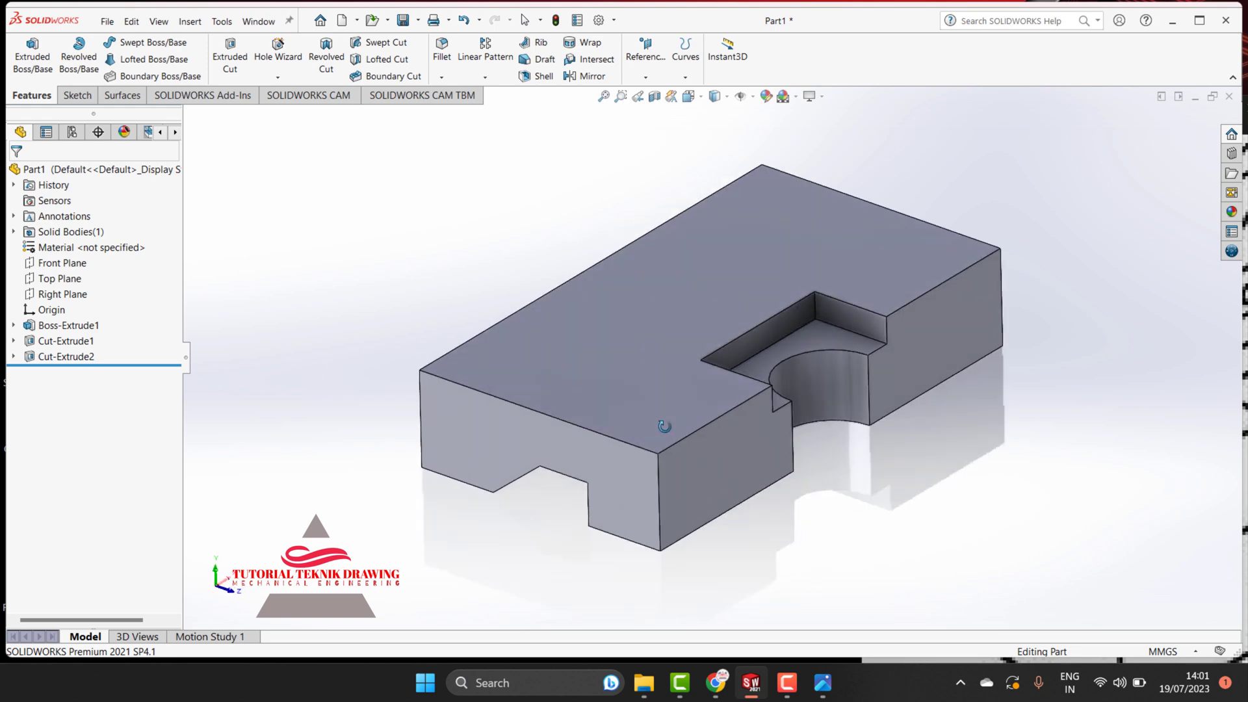
# Zoom the reference drawing out to 259% and centre the arched upright
pyautogui.click(823, 683)
pyautogui.moveTo(1021, 424); pyautogui.dragTo(945, 500)
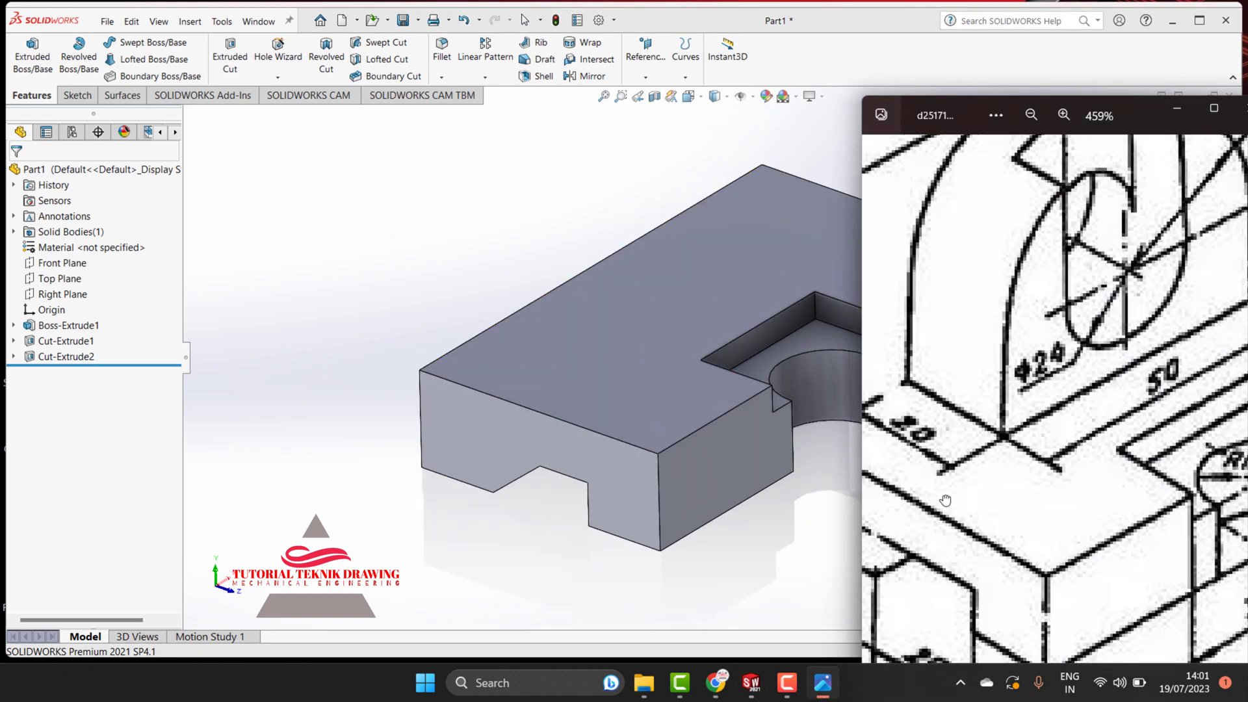
pyautogui.click(1032, 115)
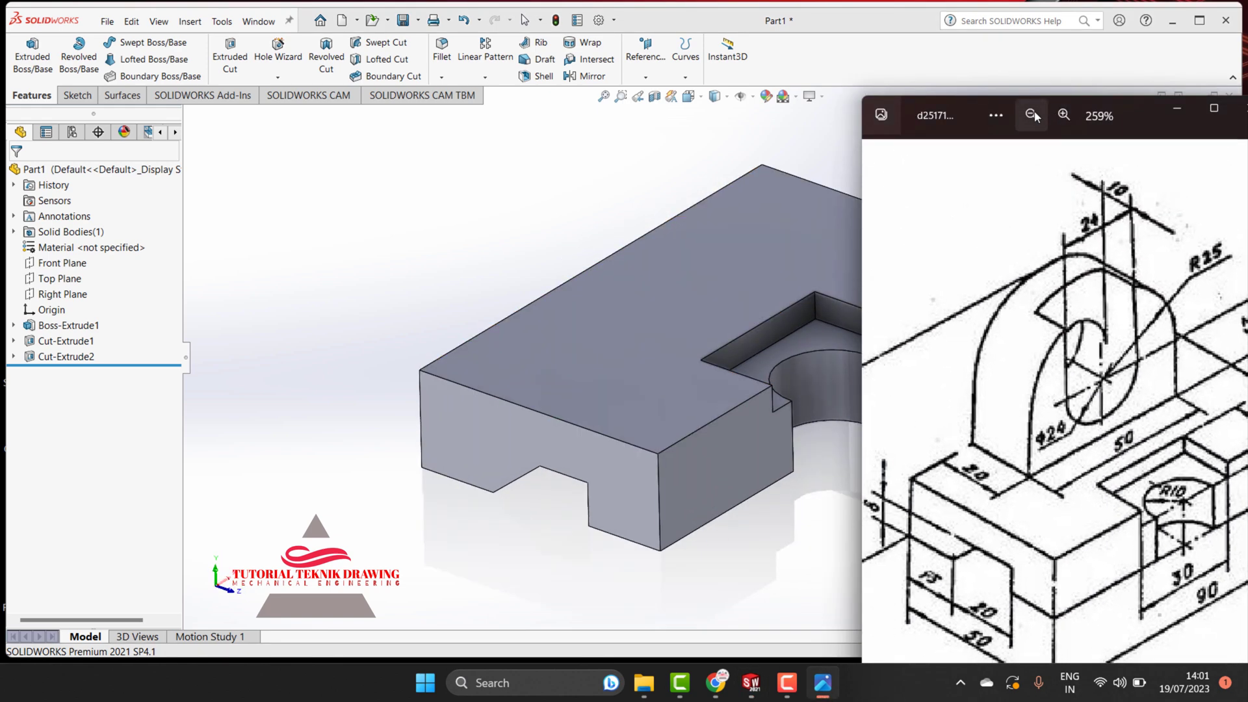
pyautogui.moveTo(1087, 433); pyautogui.dragTo(1065, 392)
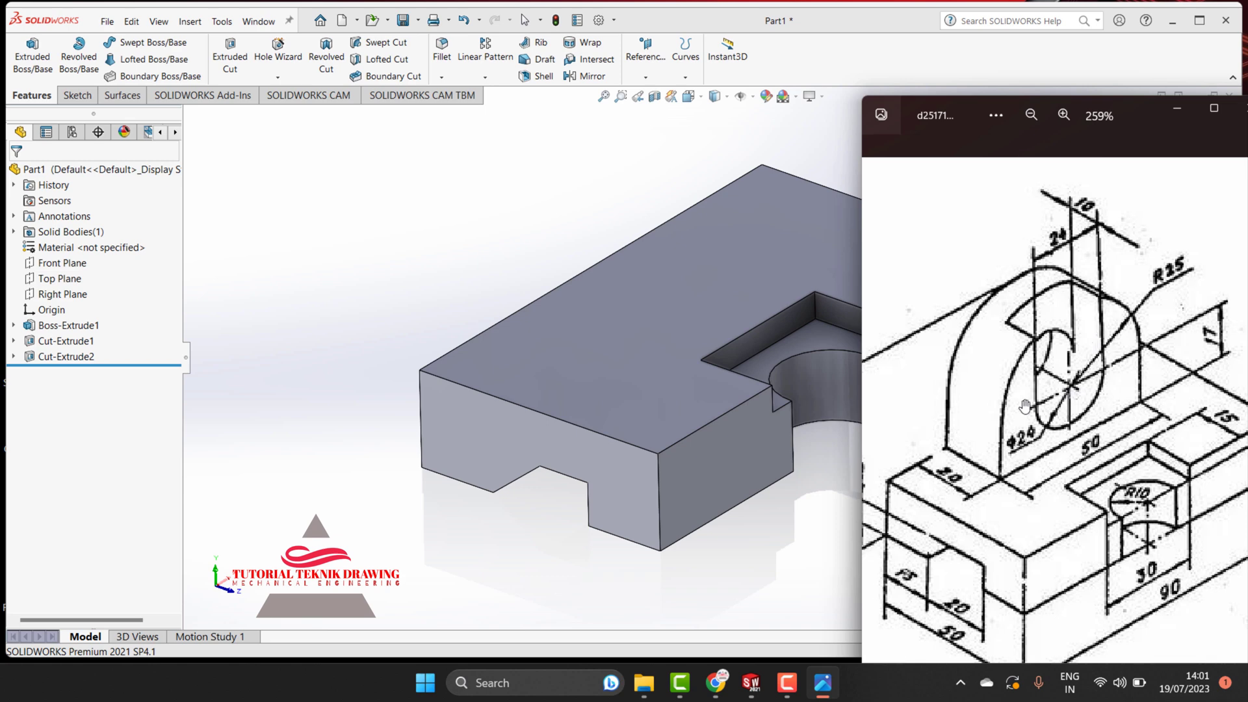
pyautogui.rightClick(505, 234)
# Look normal to the block's top face and check the upright's dimensions on the drawing
pyautogui.click(649, 286)
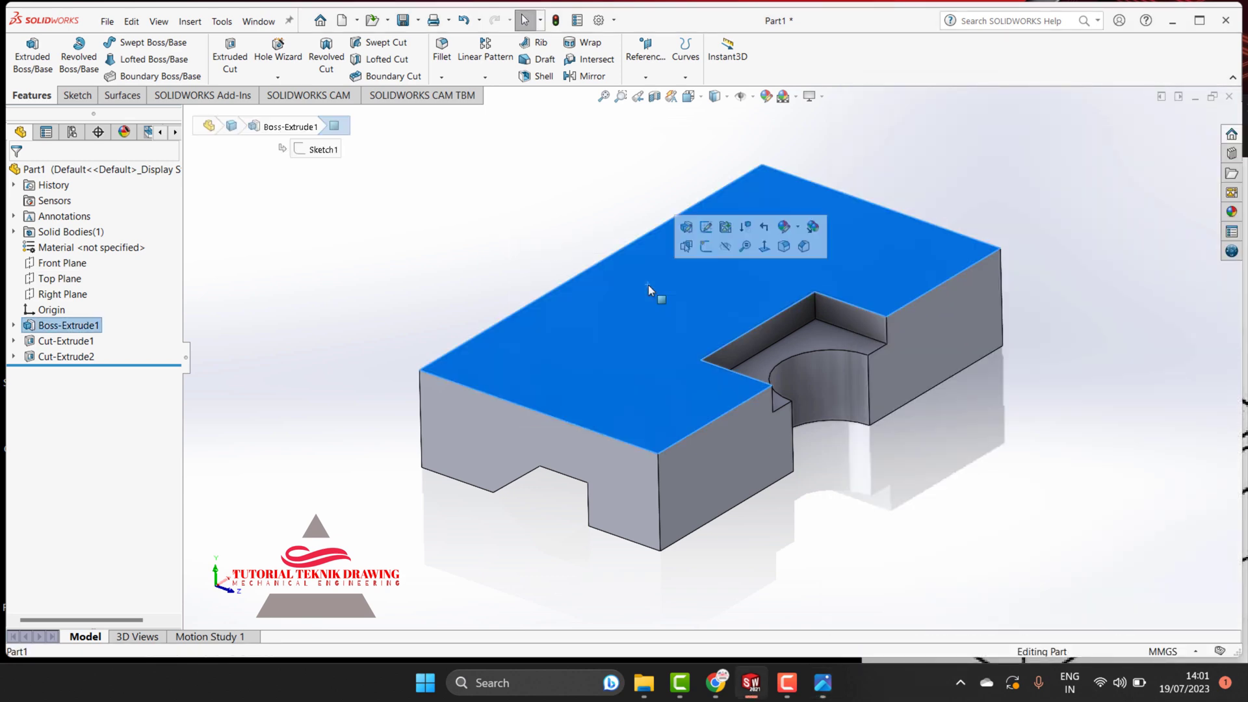
pyautogui.click(760, 250)
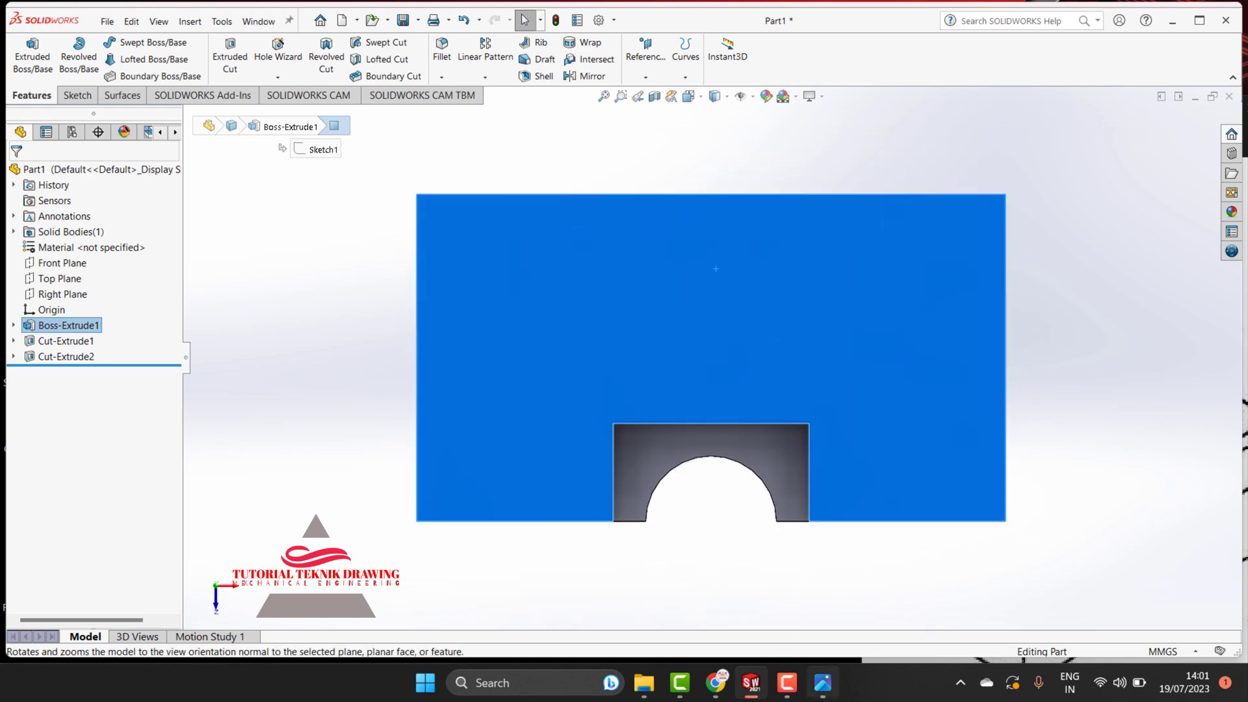
pyautogui.hotkey('alt', 'Tab')
pyautogui.moveTo(975, 459); pyautogui.dragTo(1064, 441)
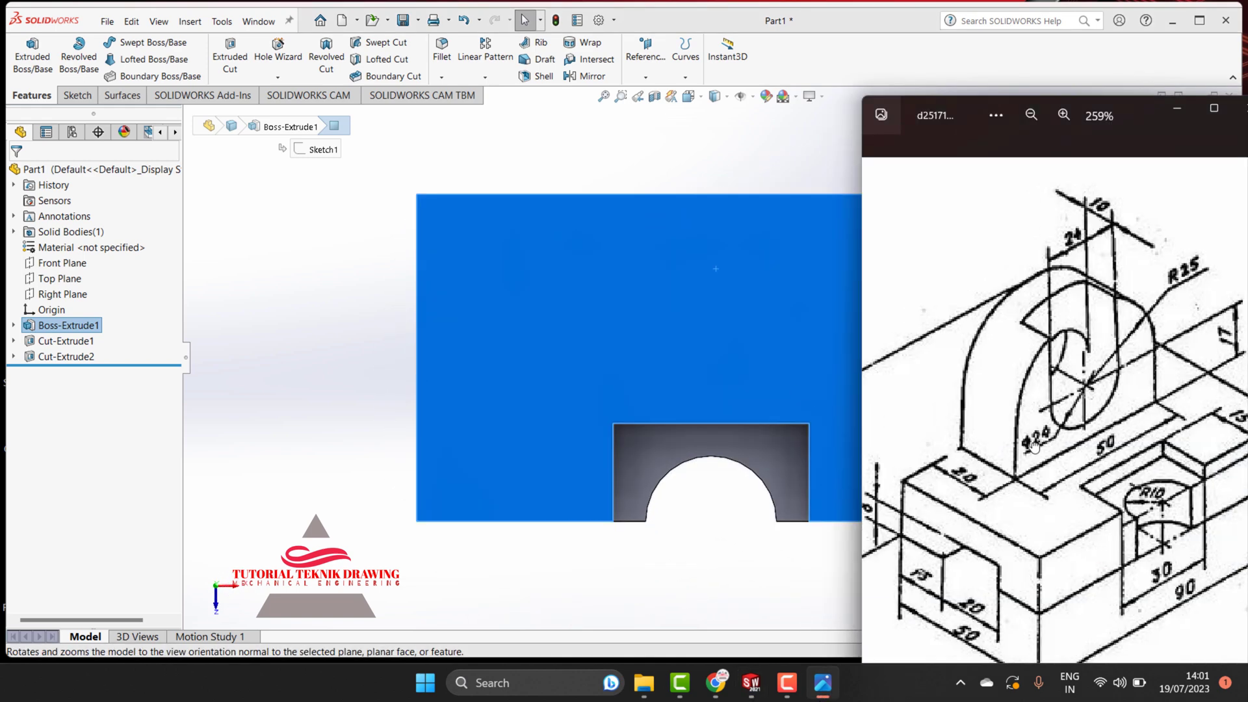
pyautogui.click(1178, 111)
# Sketch a corner rectangle on the top face, starting from the top edge down to its opposite corner
pyautogui.click(78, 97)
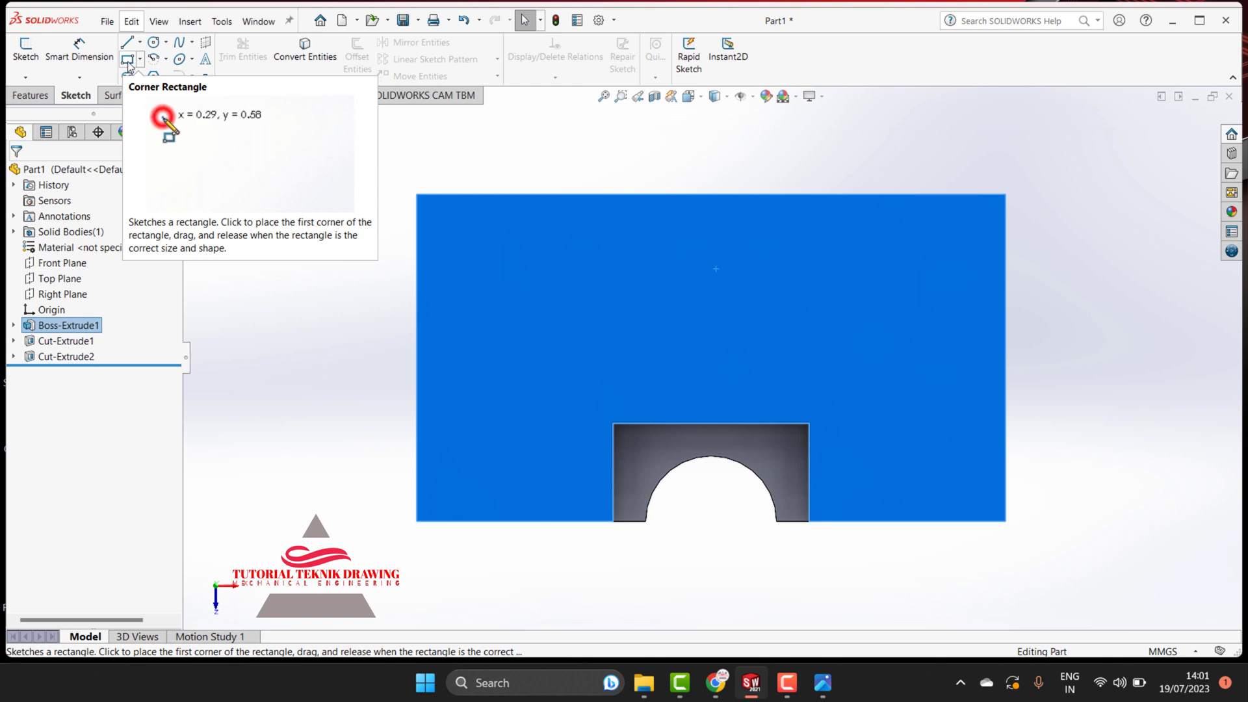
pyautogui.click(128, 64)
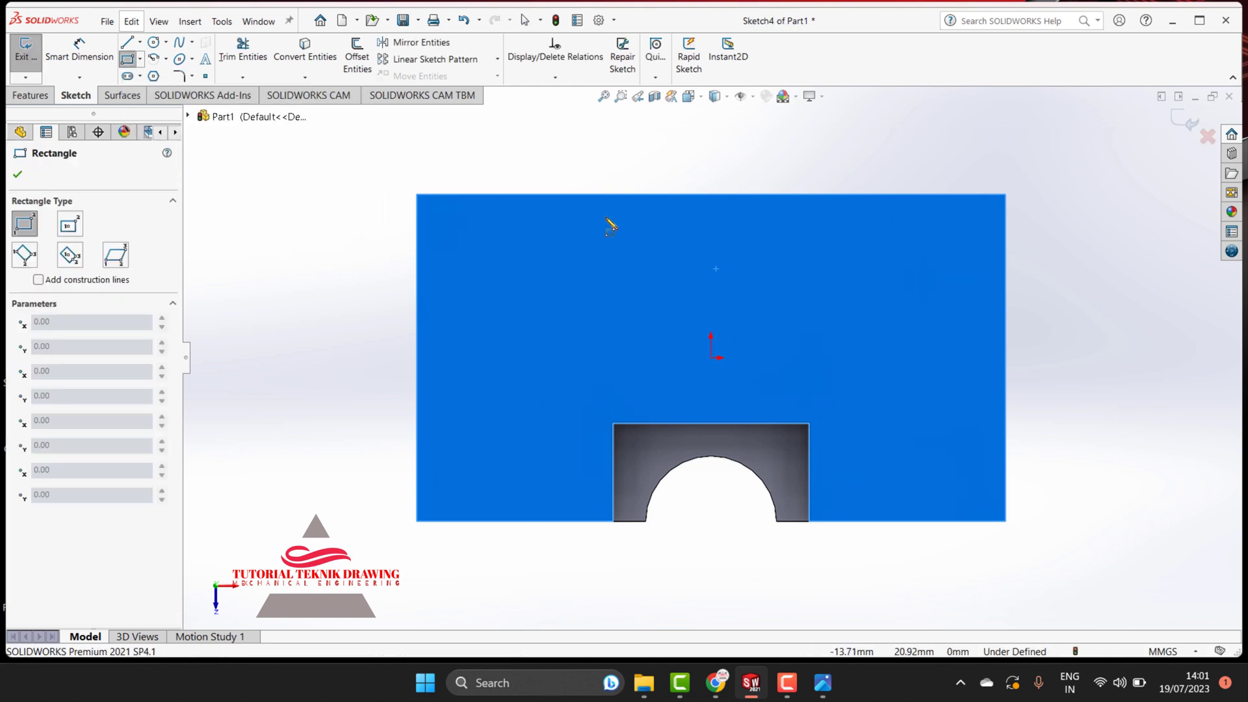
pyautogui.click(582, 194)
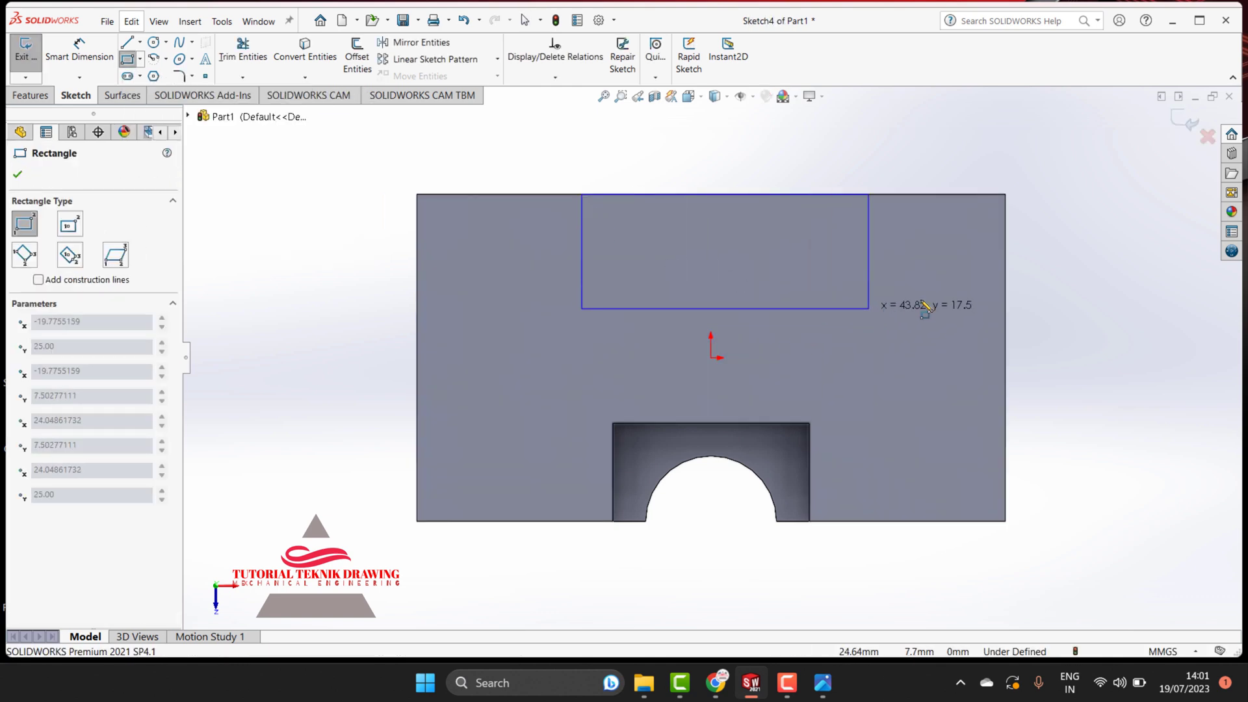
pyautogui.click(889, 303)
pyautogui.click(822, 681)
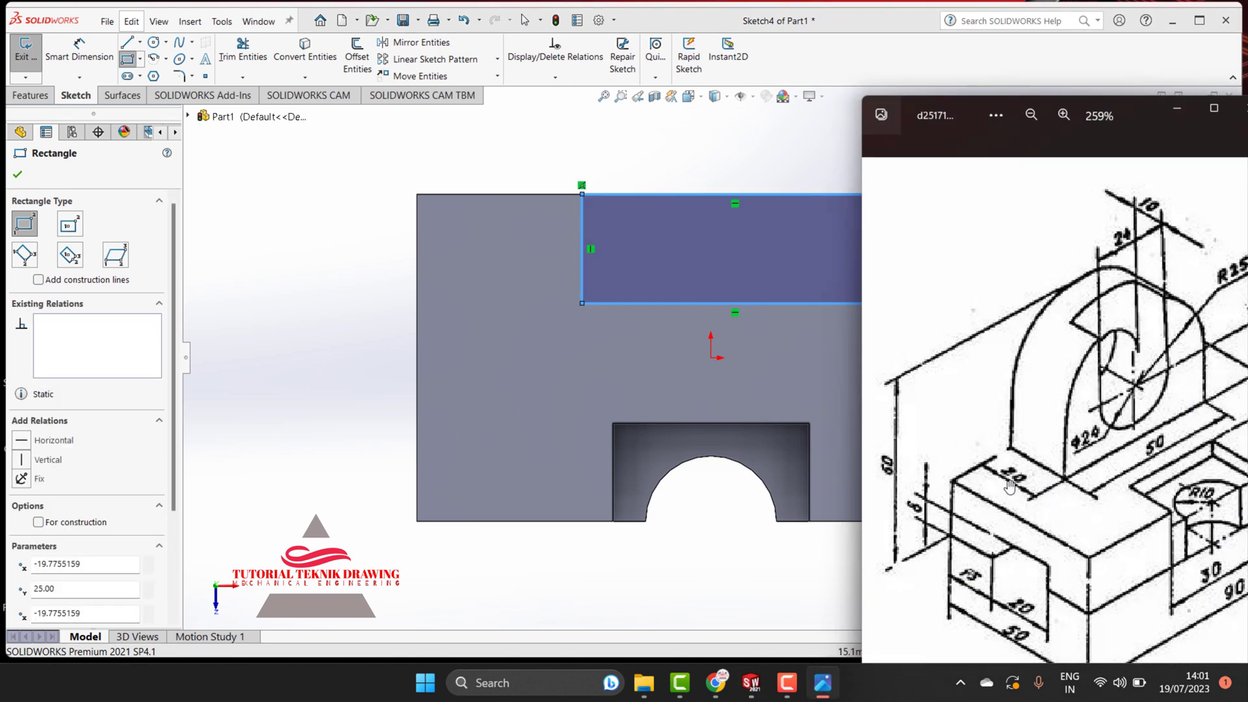
pyautogui.click(1173, 113)
# Dimension the rectangle's height as 20 mm, checking it against the reference drawing
pyautogui.click(95, 50)
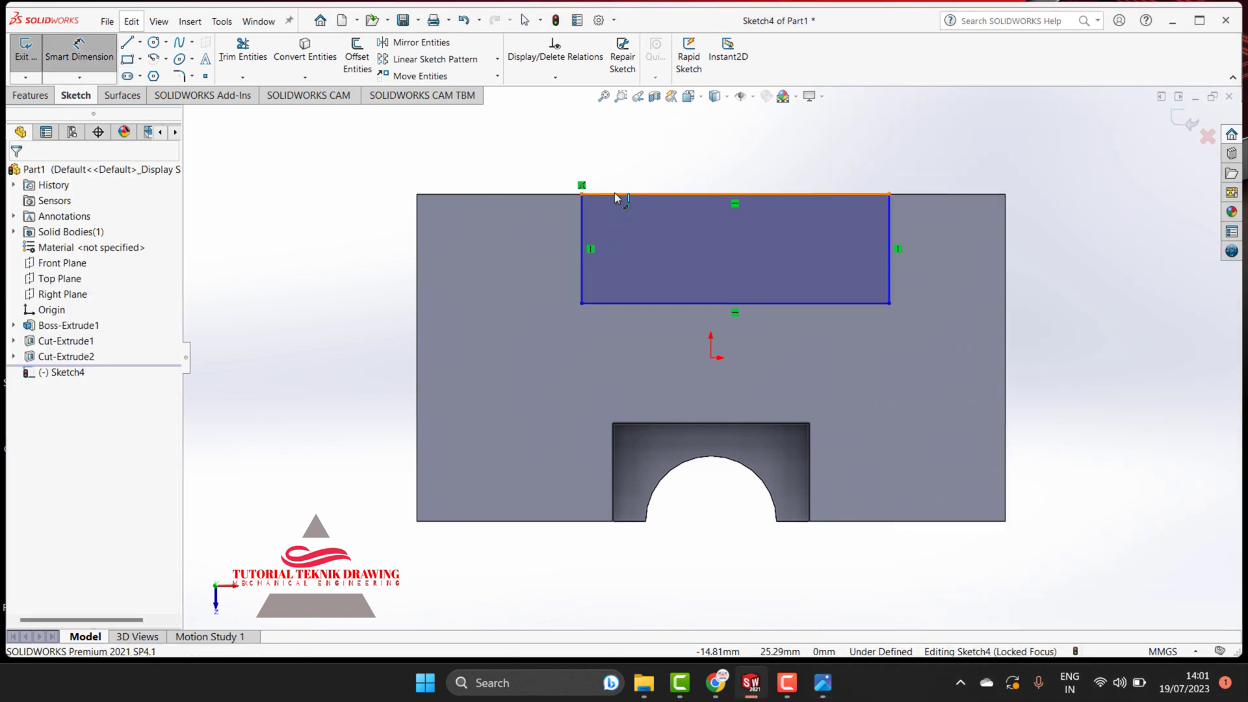
pyautogui.click(616, 195)
pyautogui.click(621, 303)
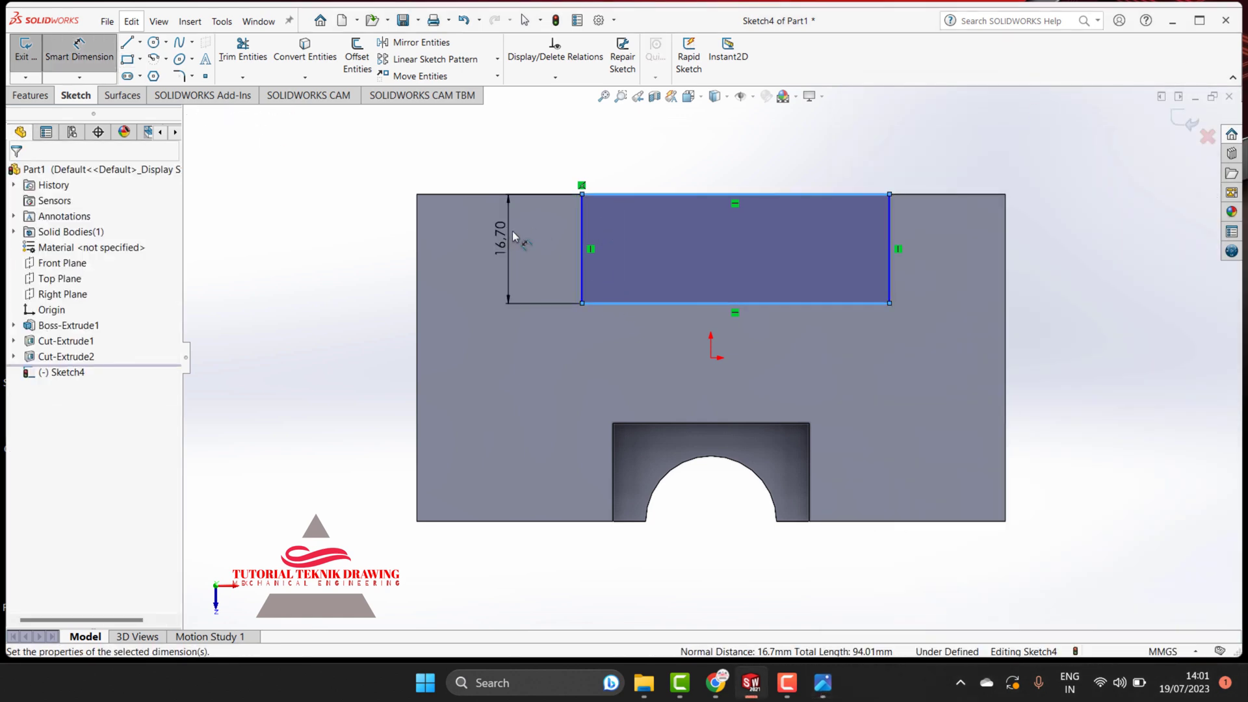
pyautogui.click(514, 236)
pyautogui.press('Return')
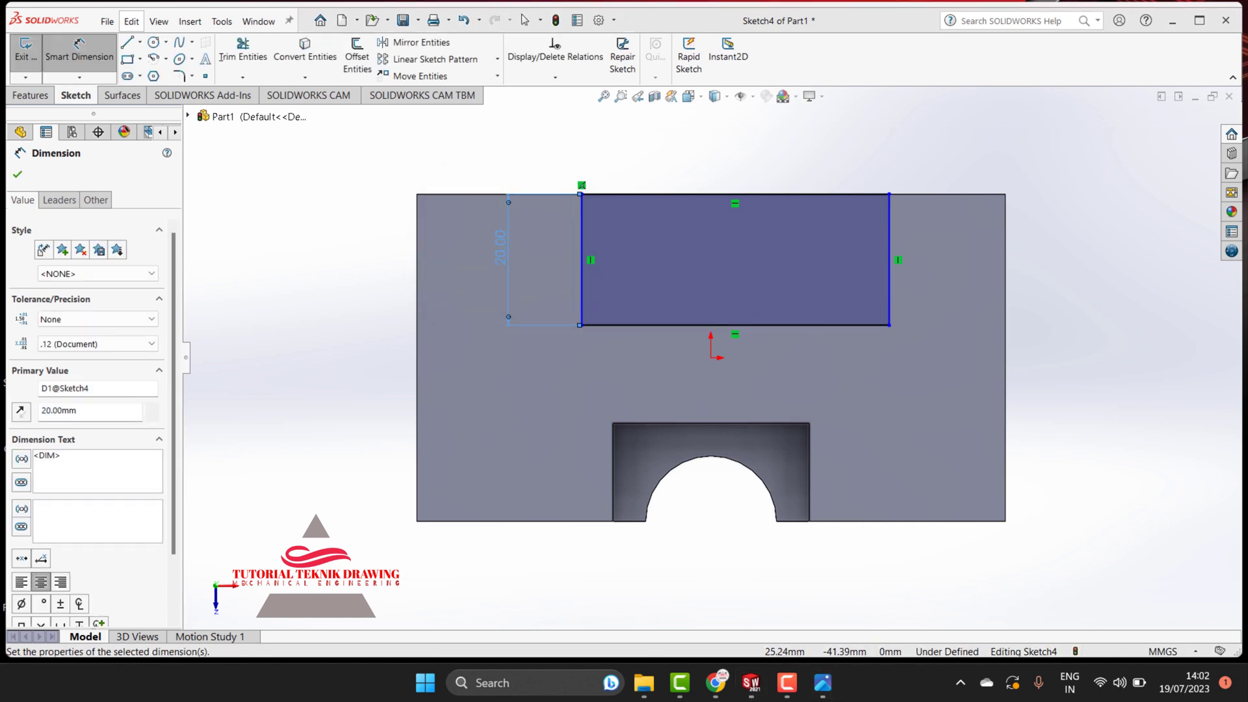
pyautogui.click(823, 682)
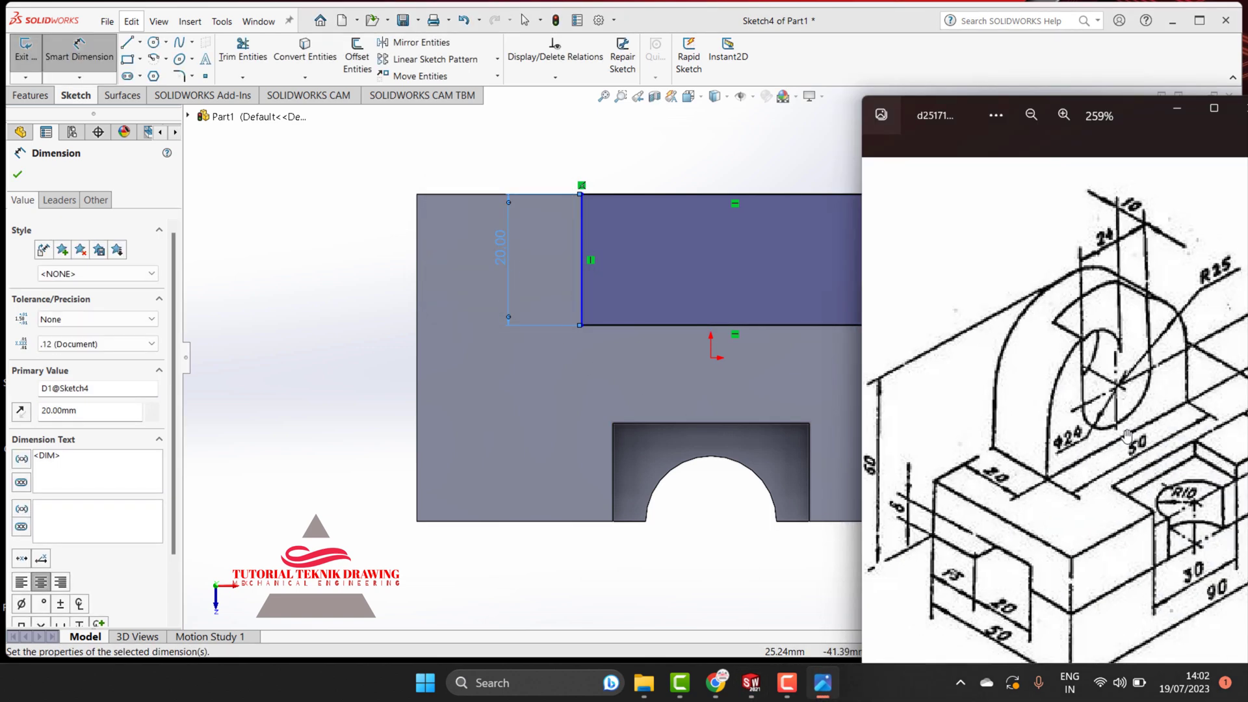
pyautogui.click(1176, 108)
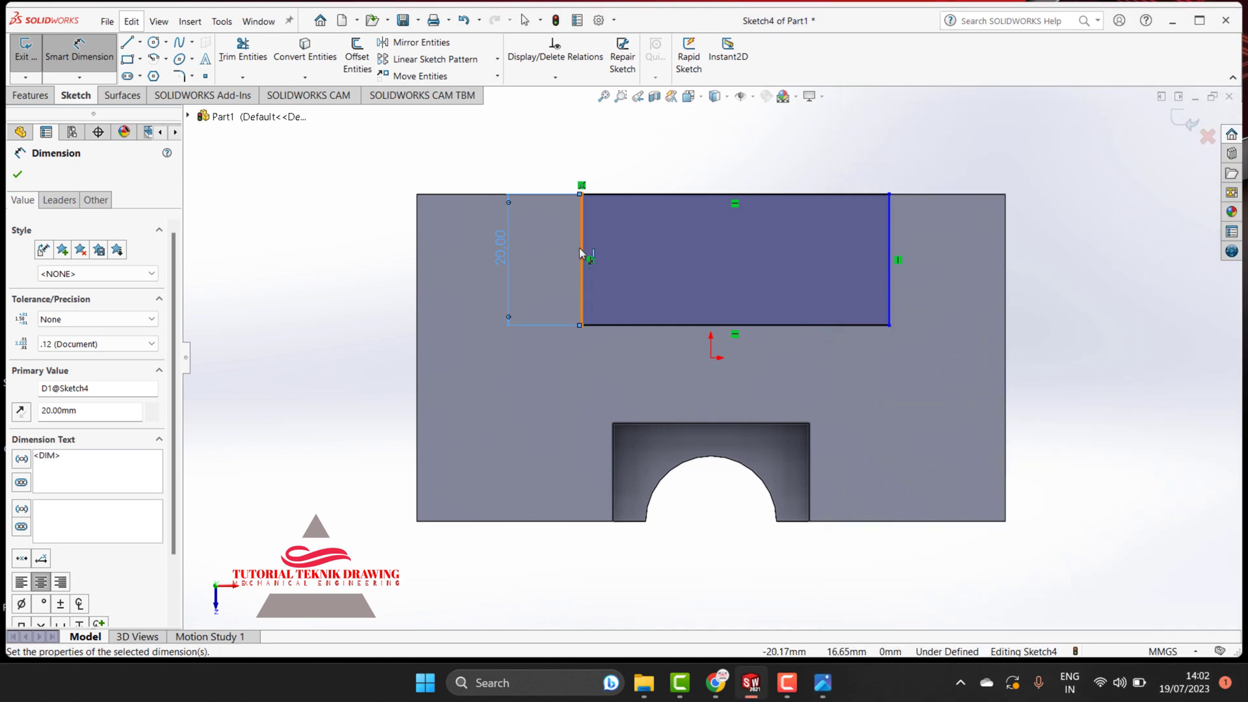
# Dimension the left and right edges each 25 mm from the origin, fully defining the rectangle
pyautogui.keyDown('ctrl'); pyautogui.moveTo(582, 254); pyautogui.dragTo(713, 361); pyautogui.keyUp('ctrl')
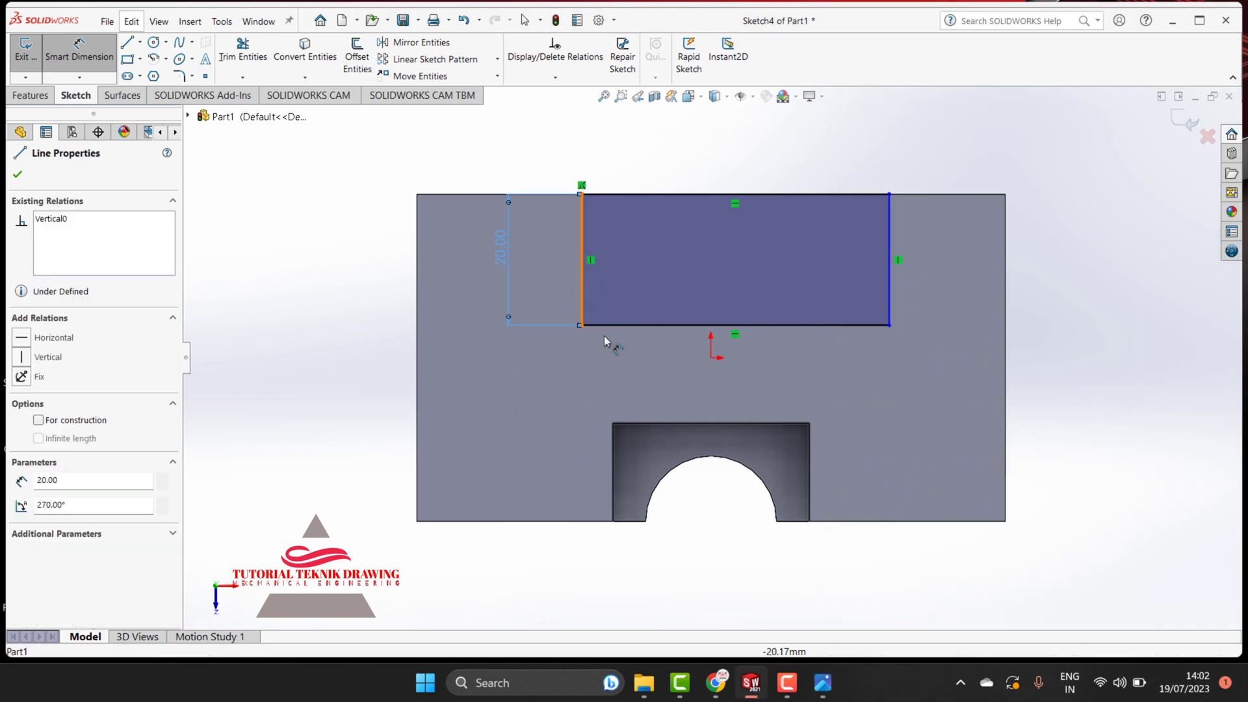
pyautogui.click(712, 360)
pyautogui.click(692, 380)
pyautogui.write('25')
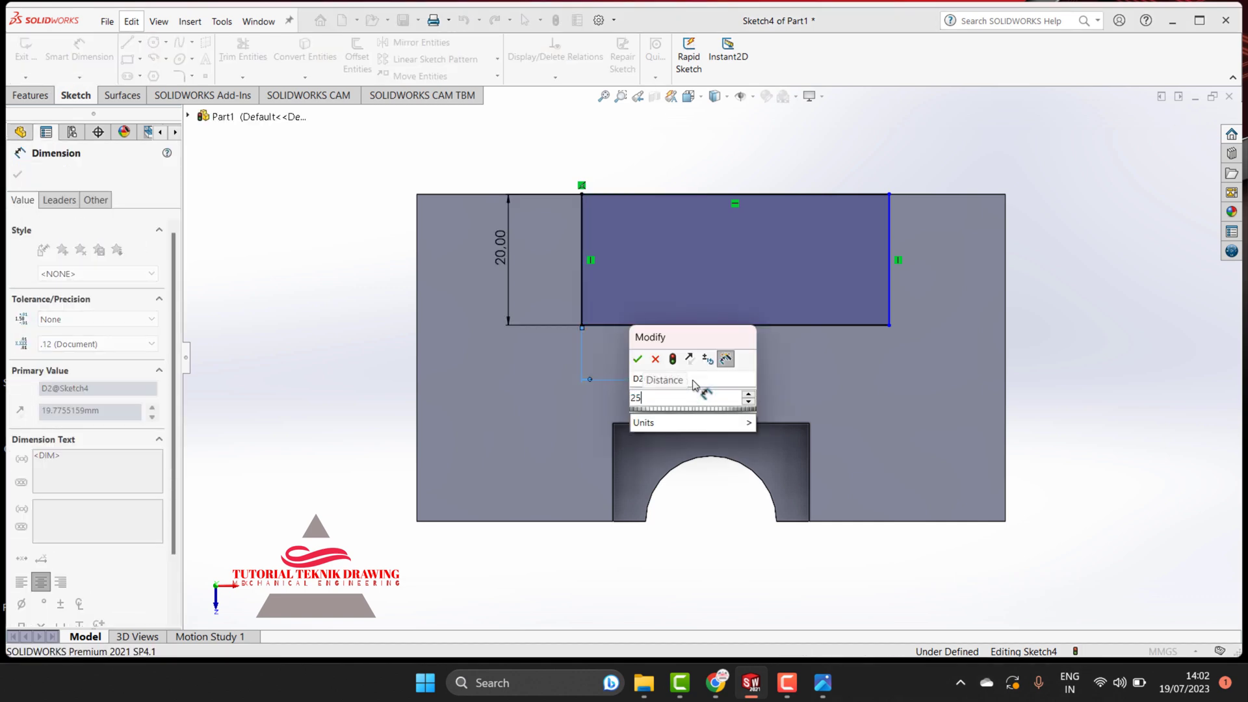
pyautogui.press('Return')
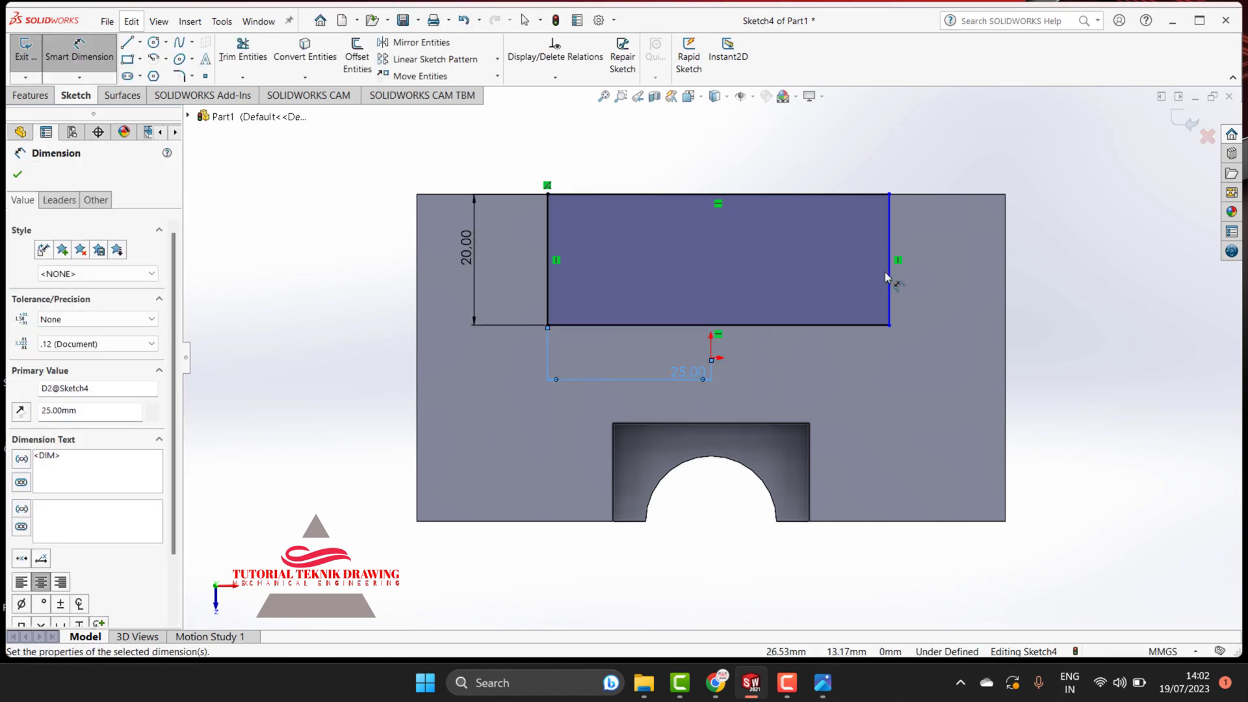
pyautogui.click(888, 278)
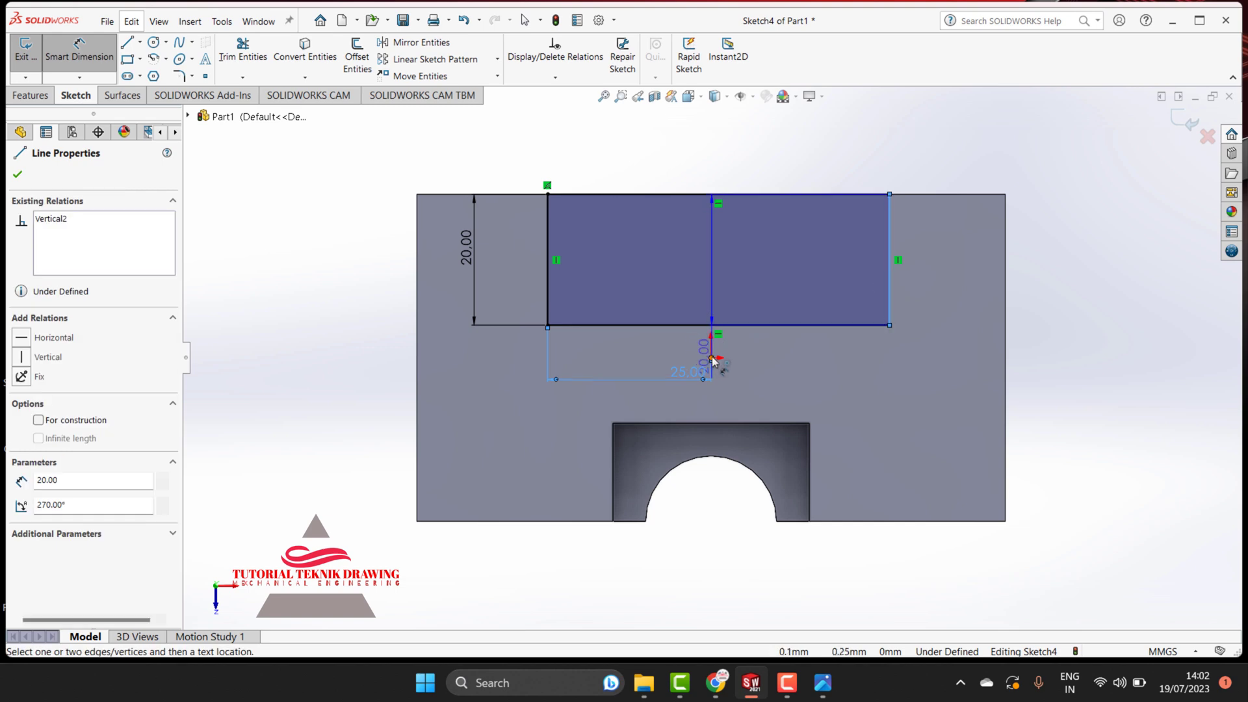
pyautogui.click(712, 354)
pyautogui.click(751, 373)
pyautogui.write('25')
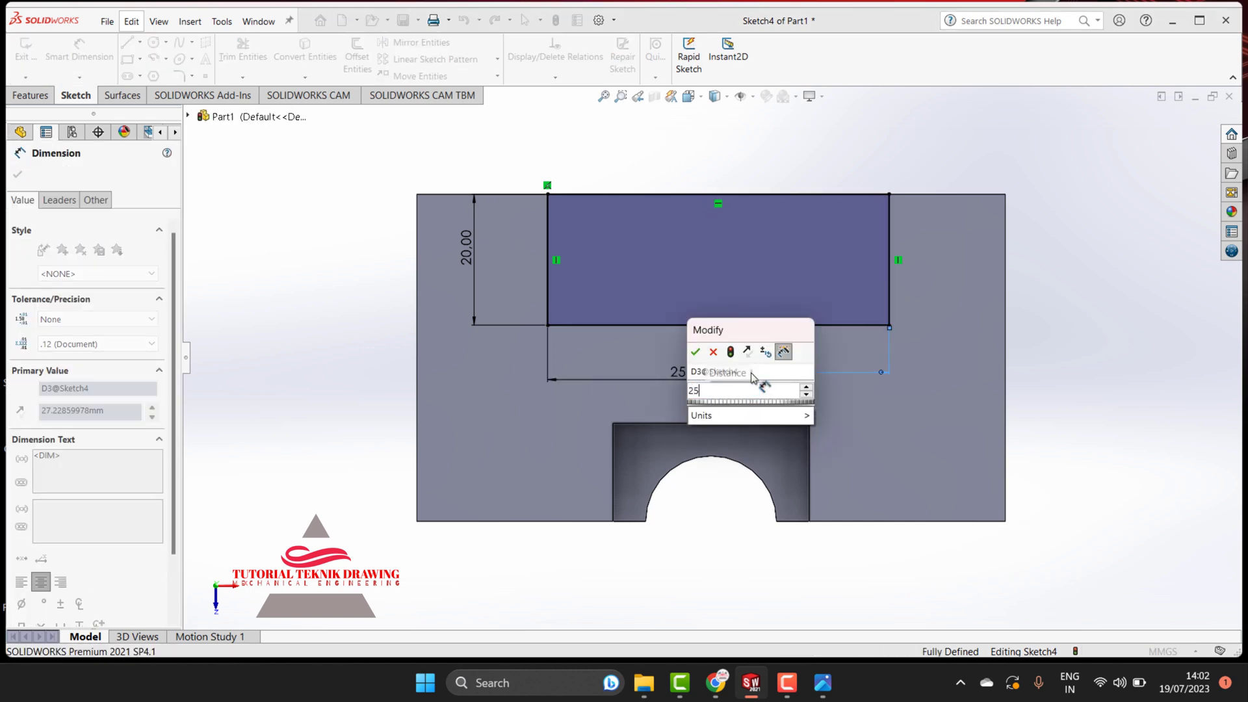
pyautogui.press('Return')
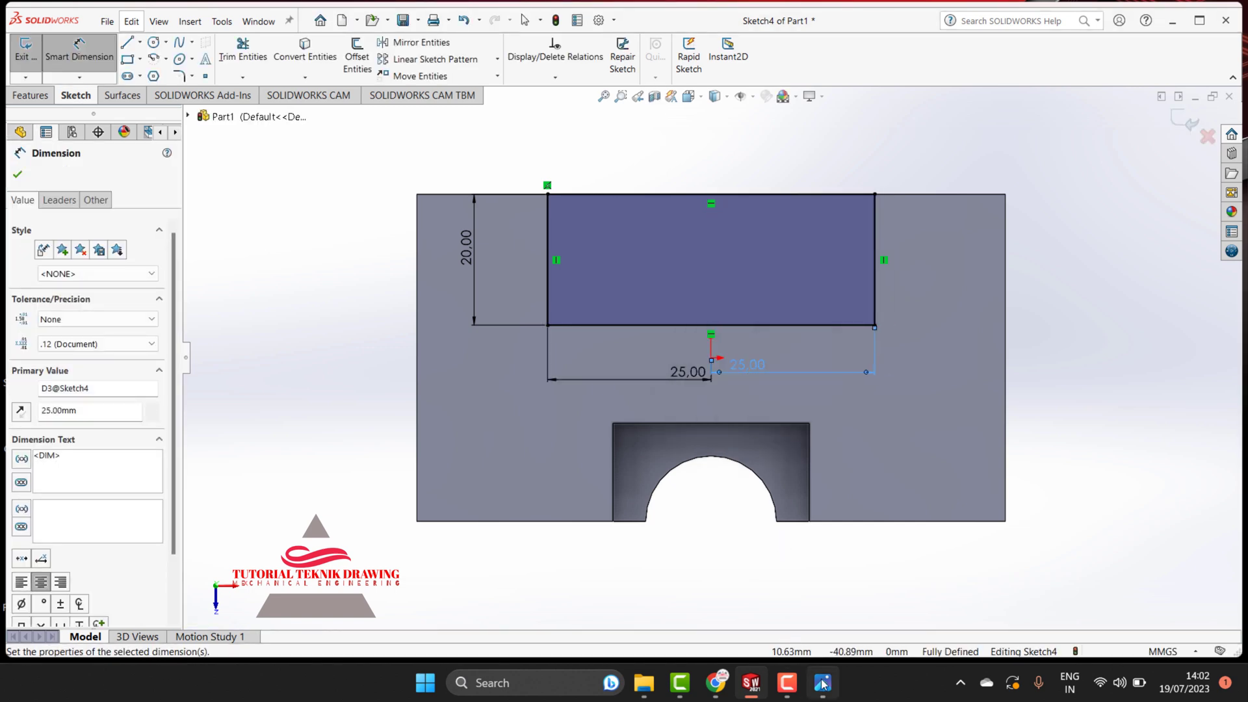
pyautogui.click(822, 682)
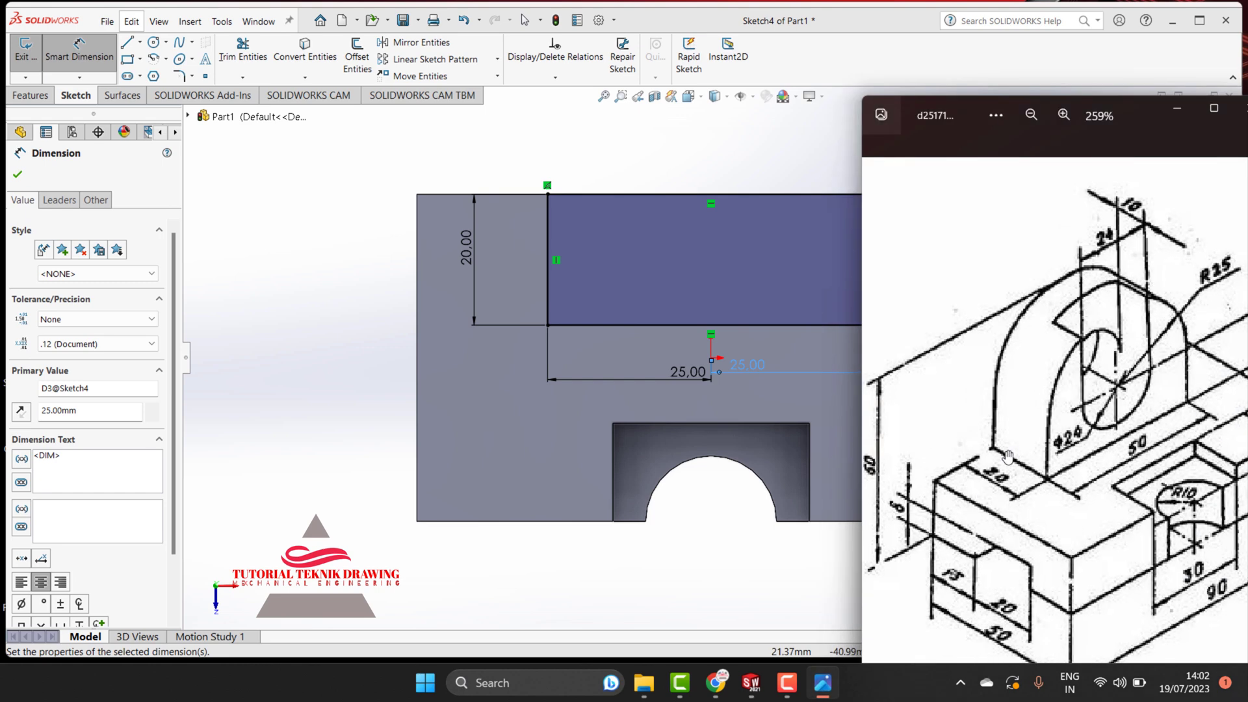
pyautogui.click(1176, 108)
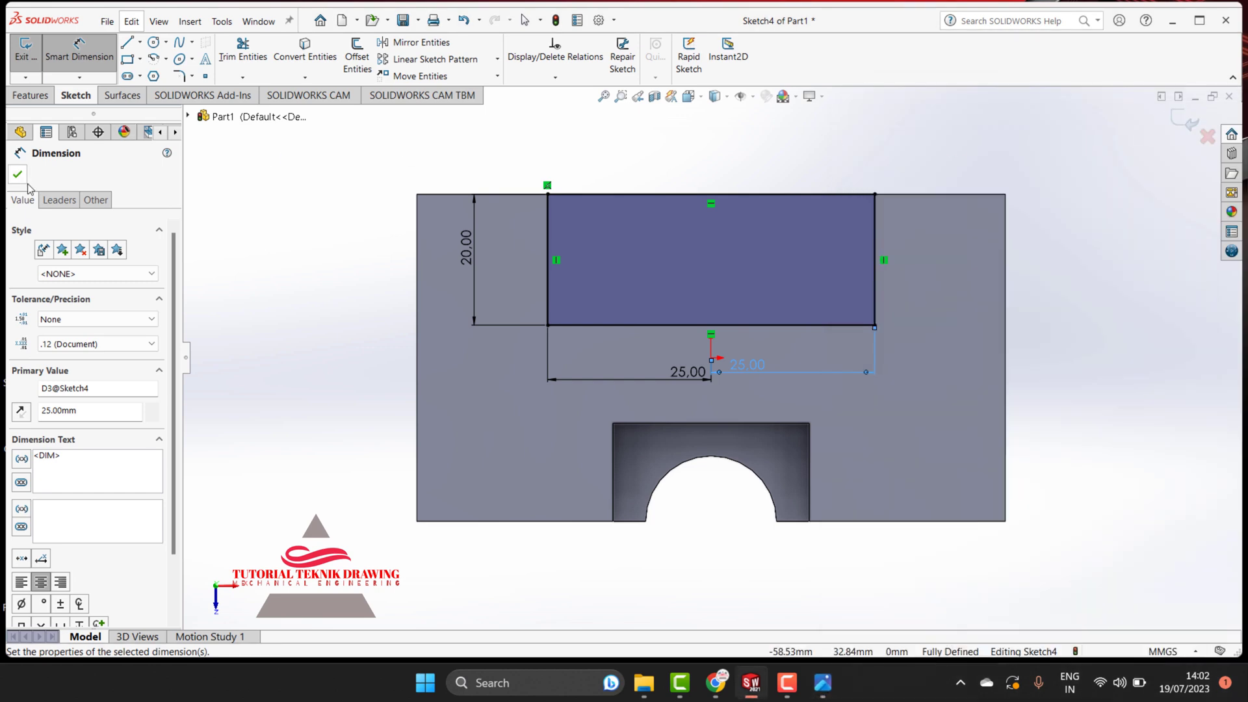
pyautogui.click(17, 175)
# Start a Boss-Extrude on Sketch4's rectangle at Blind 90 mm, and consult the reference drawing for depth
pyautogui.click(47, 101)
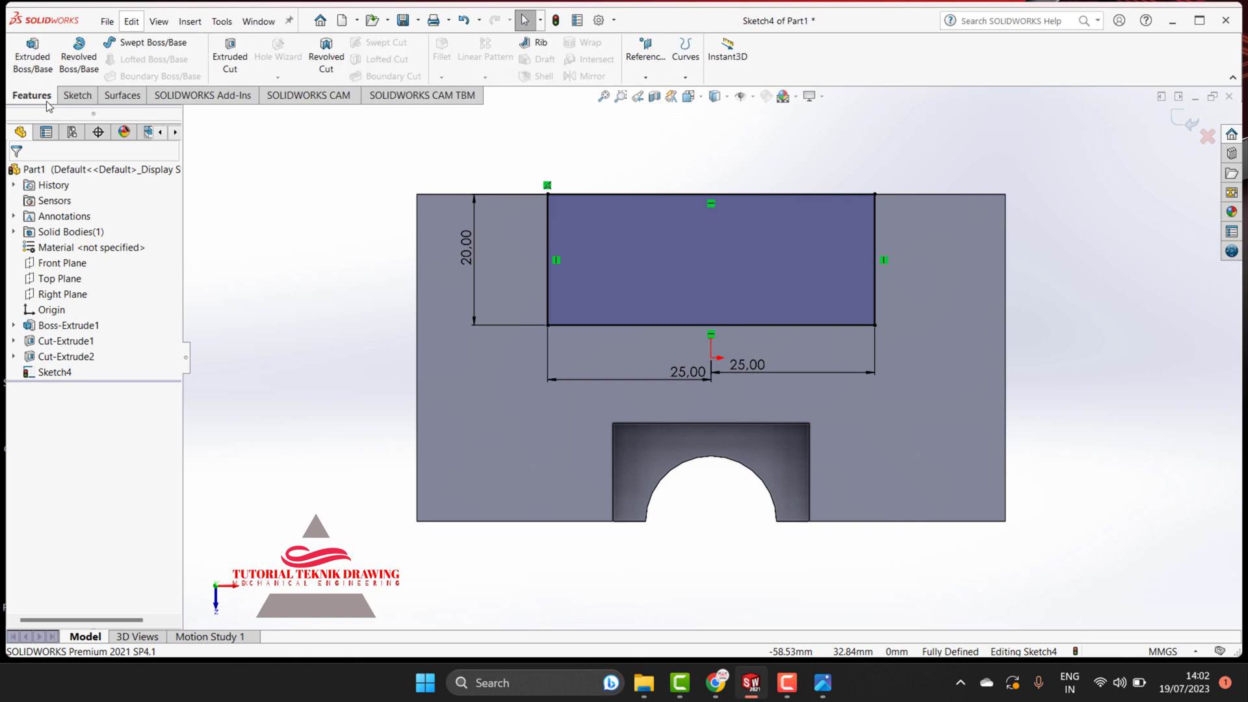
pyautogui.click(40, 57)
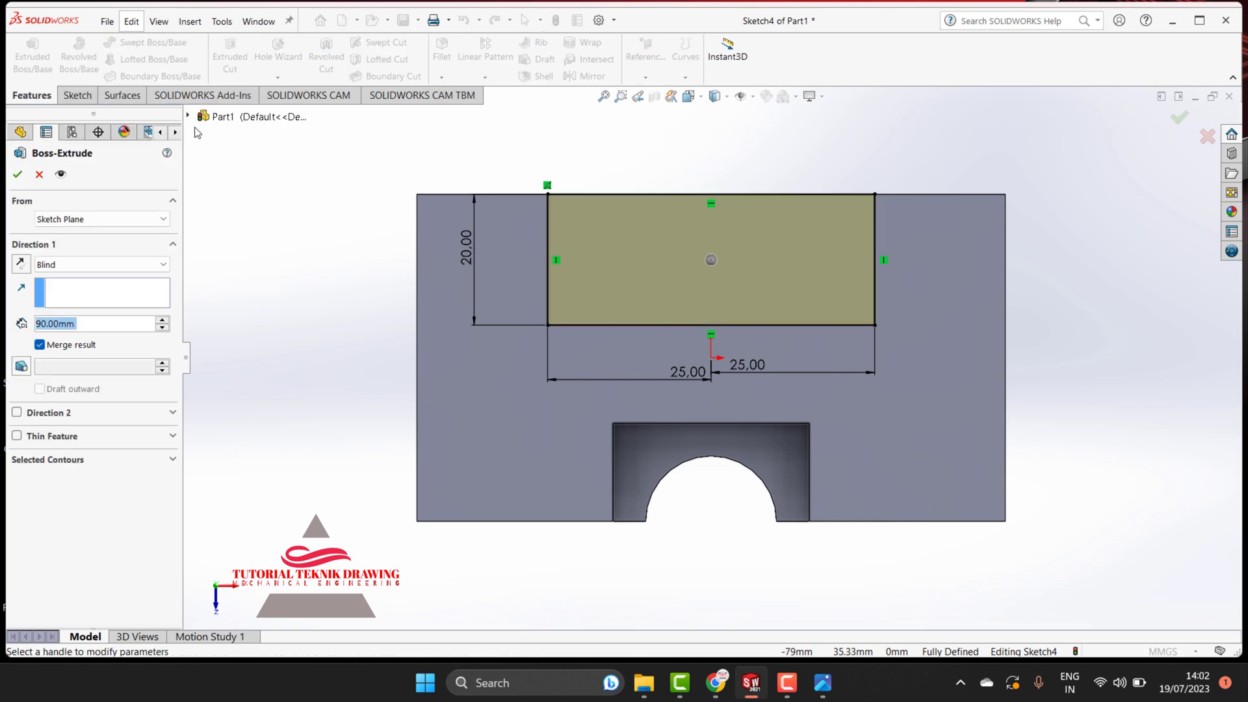
pyautogui.click(822, 683)
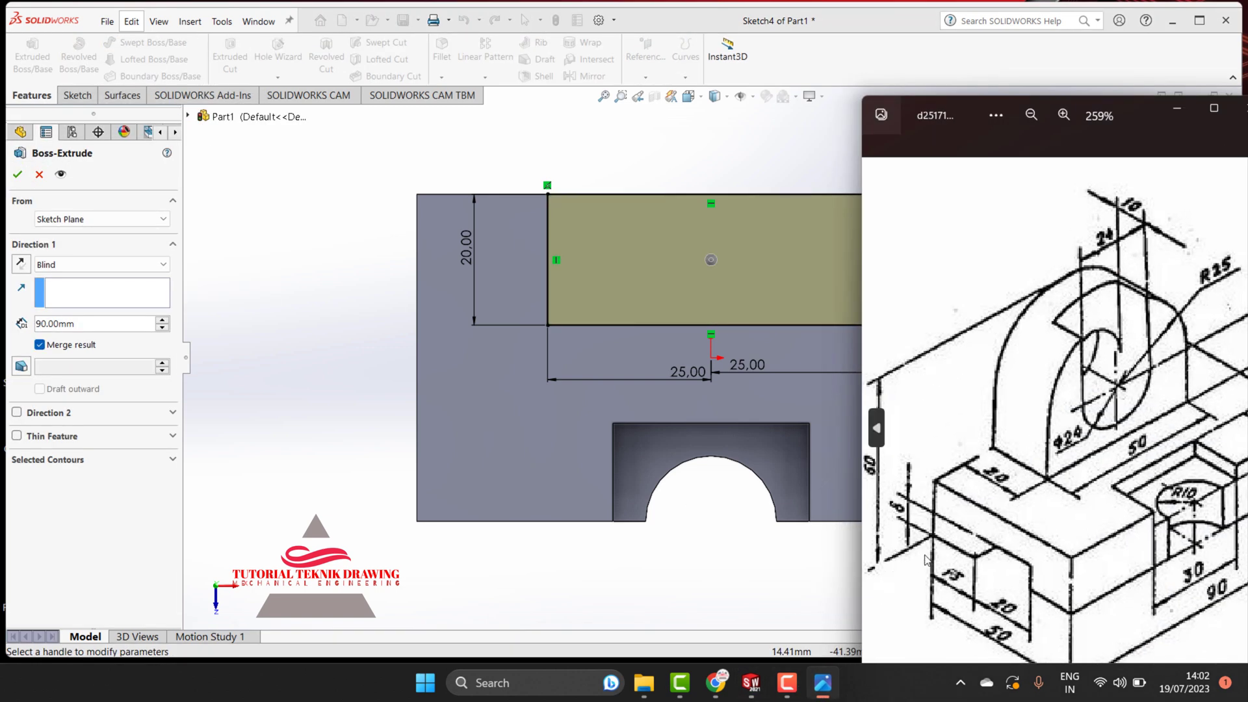
pyautogui.hscroll(-2, 872, 480)
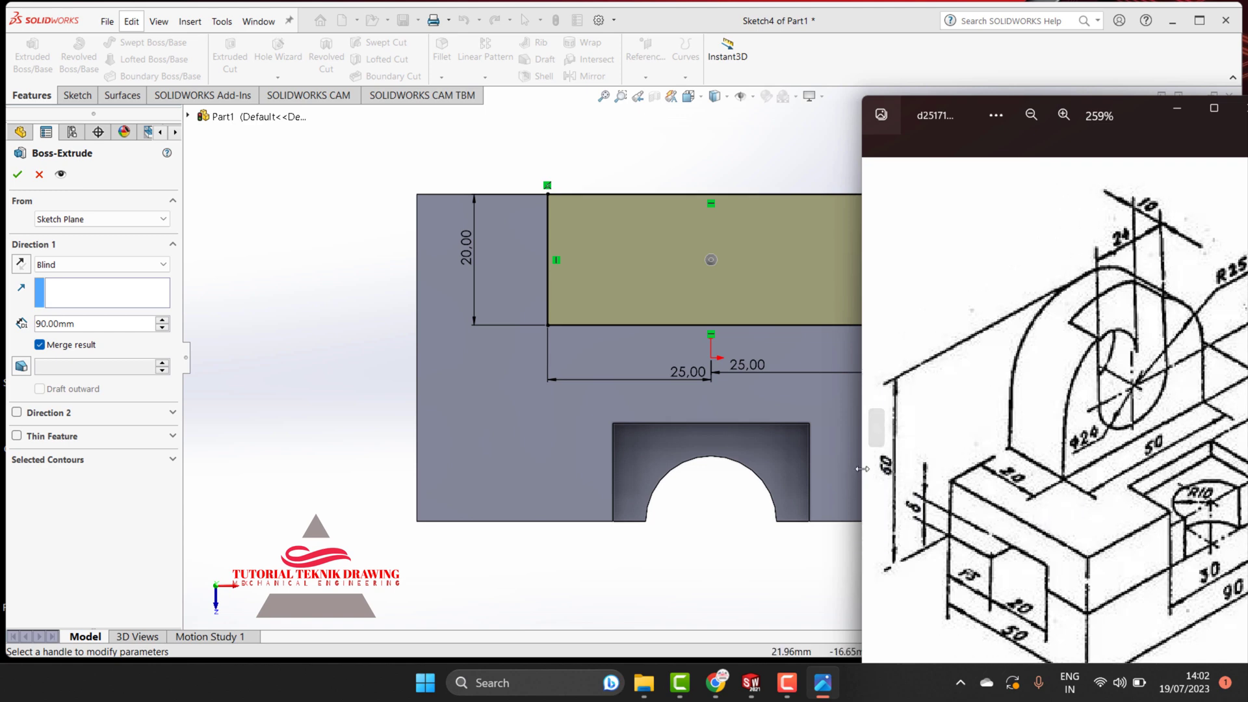
pyautogui.click(494, 683)
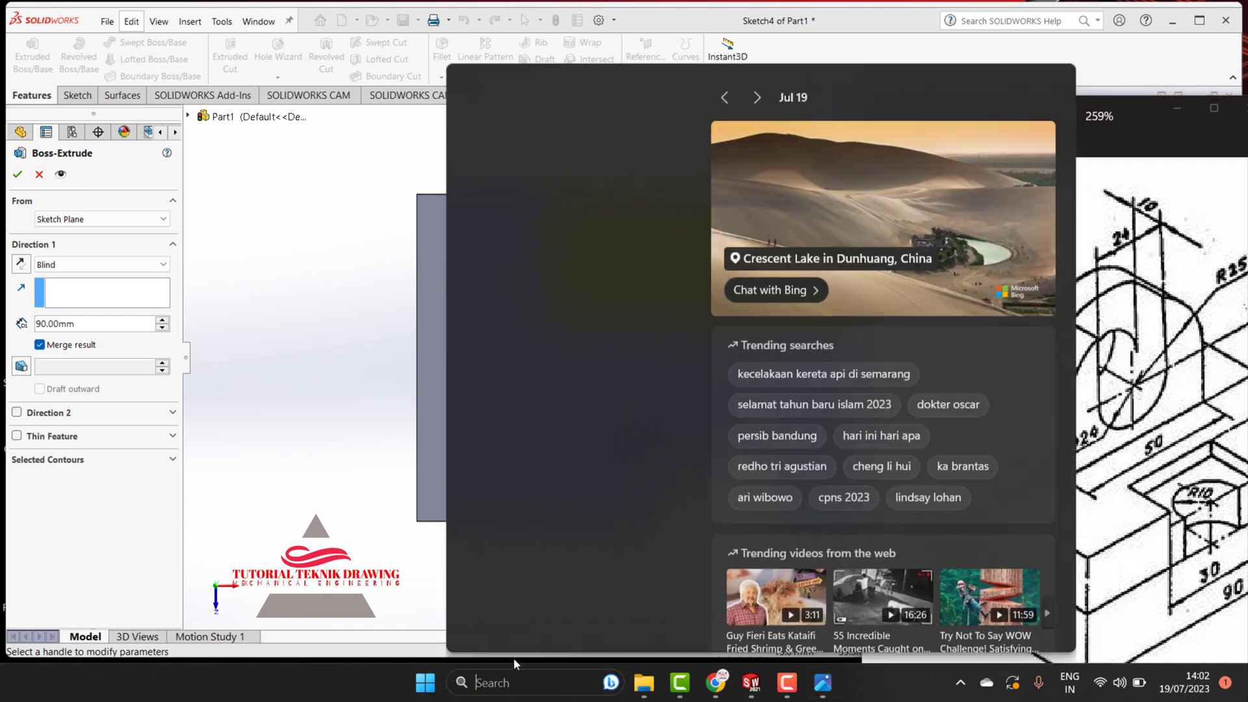
pyautogui.moveTo(585, 213)
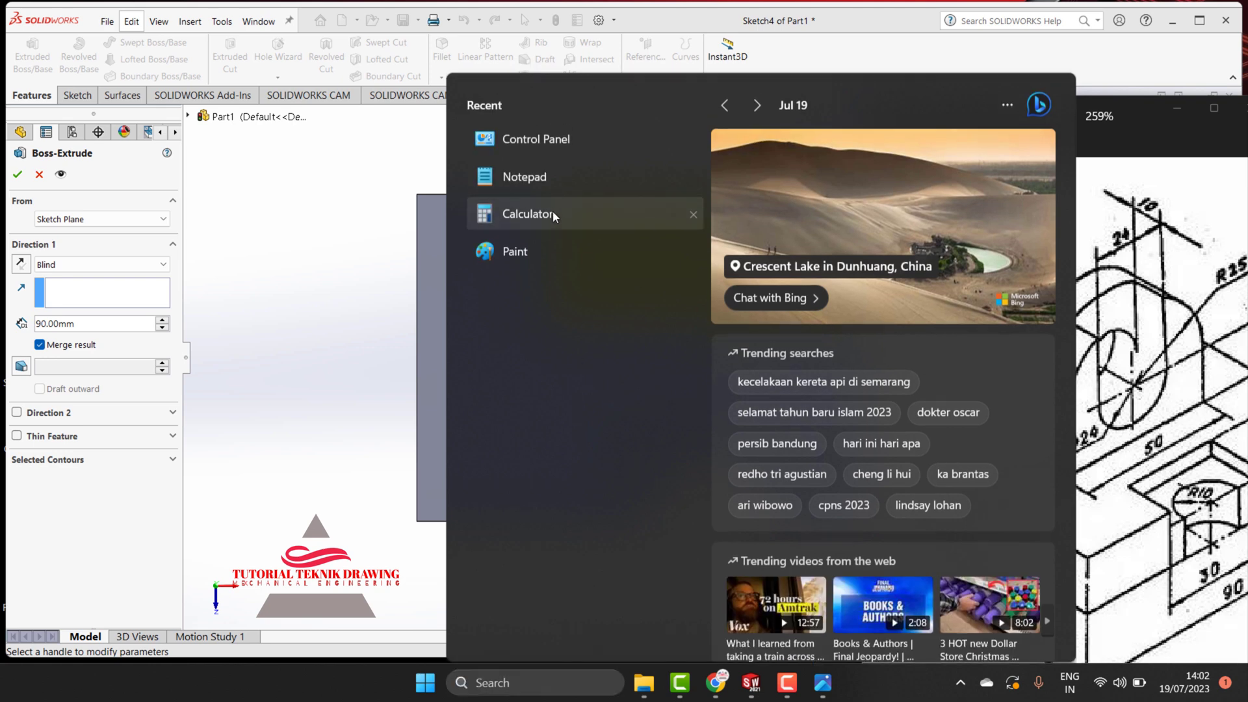
# Compute 60 − 18 = 42 in Calculator for the upright's extrusion depth
pyautogui.click(553, 211)
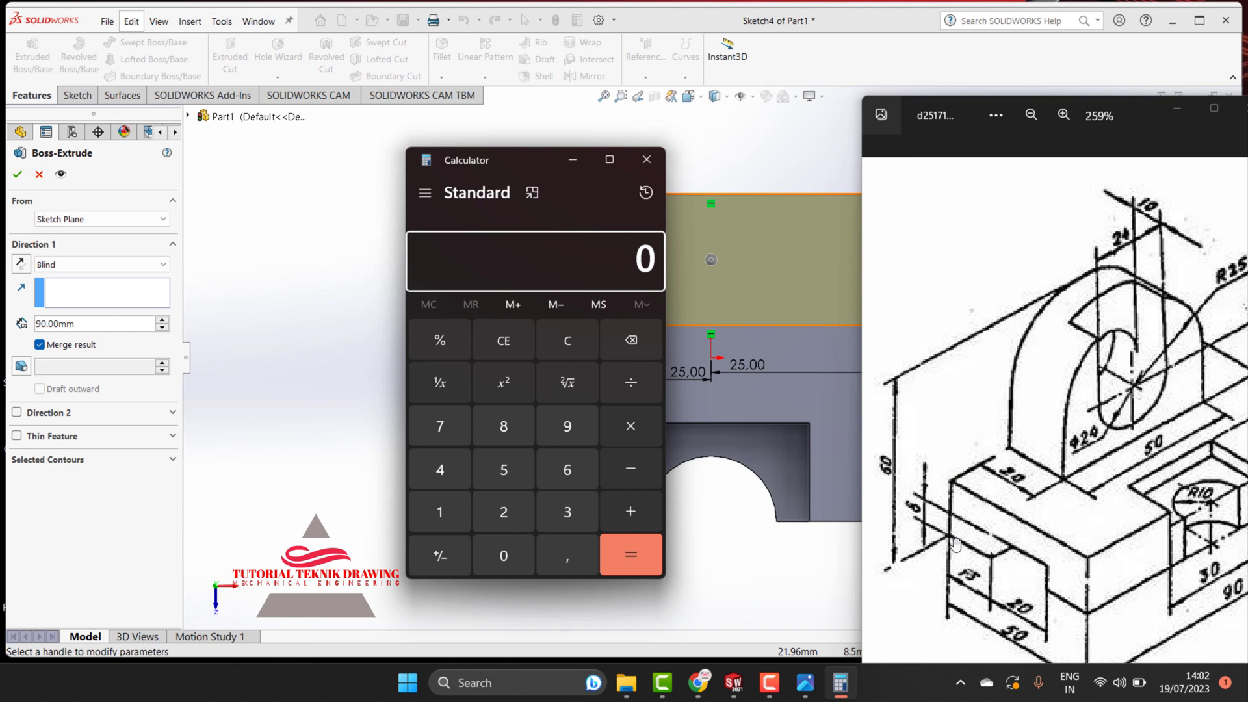
pyautogui.click(568, 470)
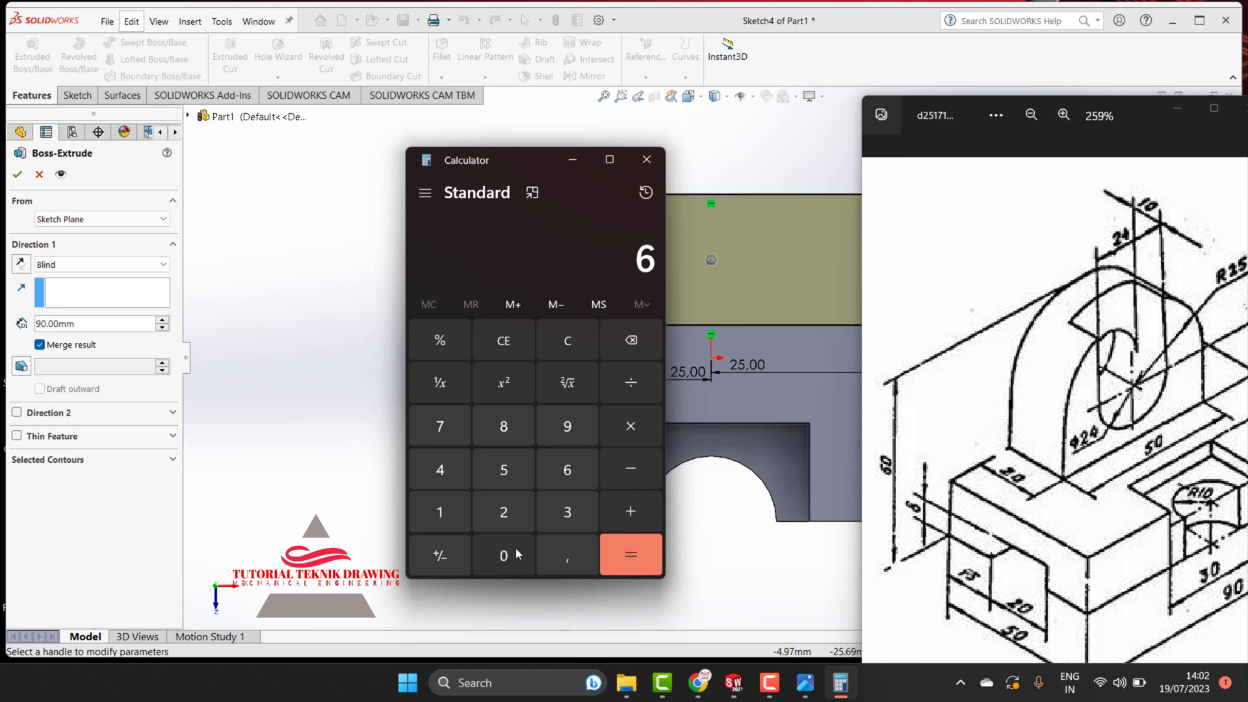
pyautogui.click(504, 554)
pyautogui.click(628, 468)
pyautogui.moveTo(1118, 466); pyautogui.dragTo(975, 467)
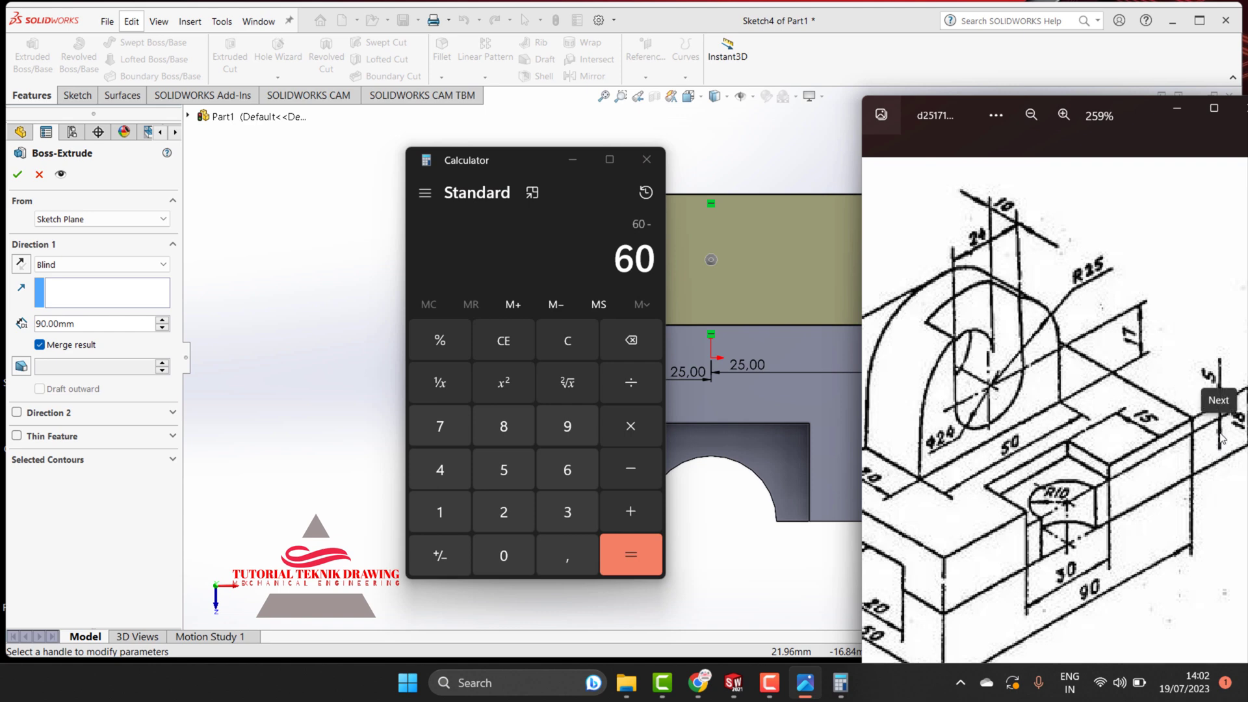
pyautogui.click(442, 518)
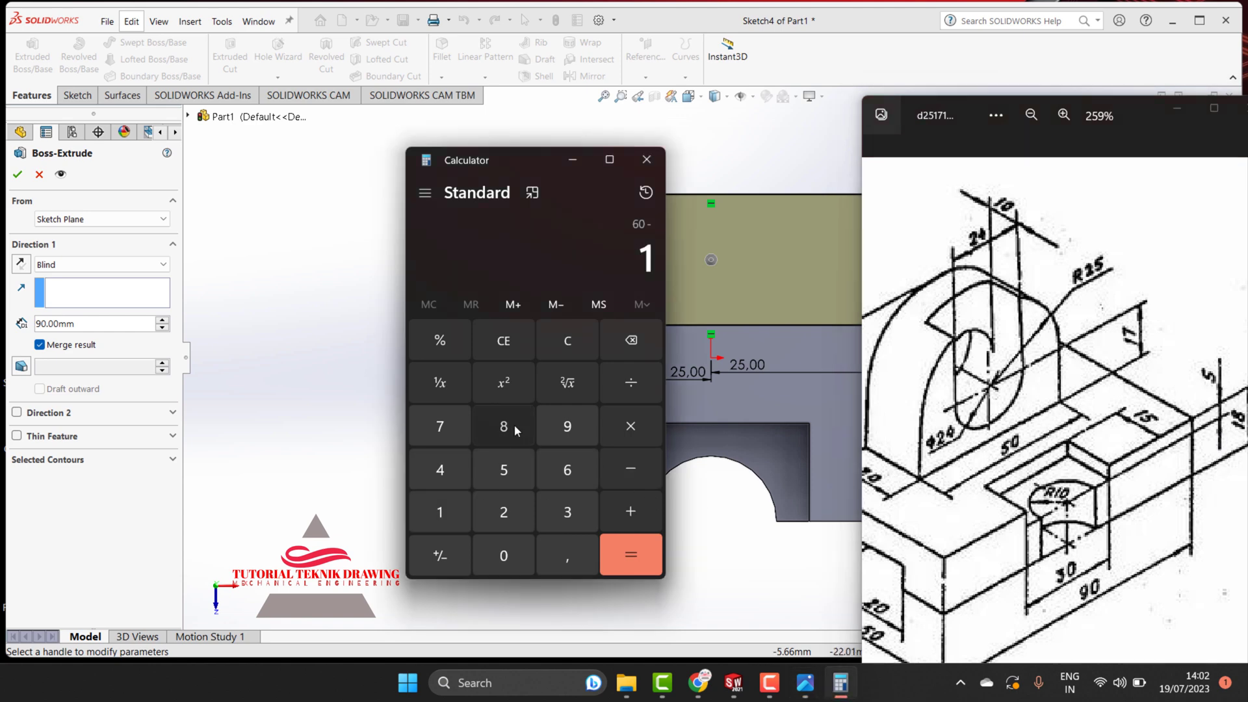
pyautogui.click(513, 424)
pyautogui.click(638, 569)
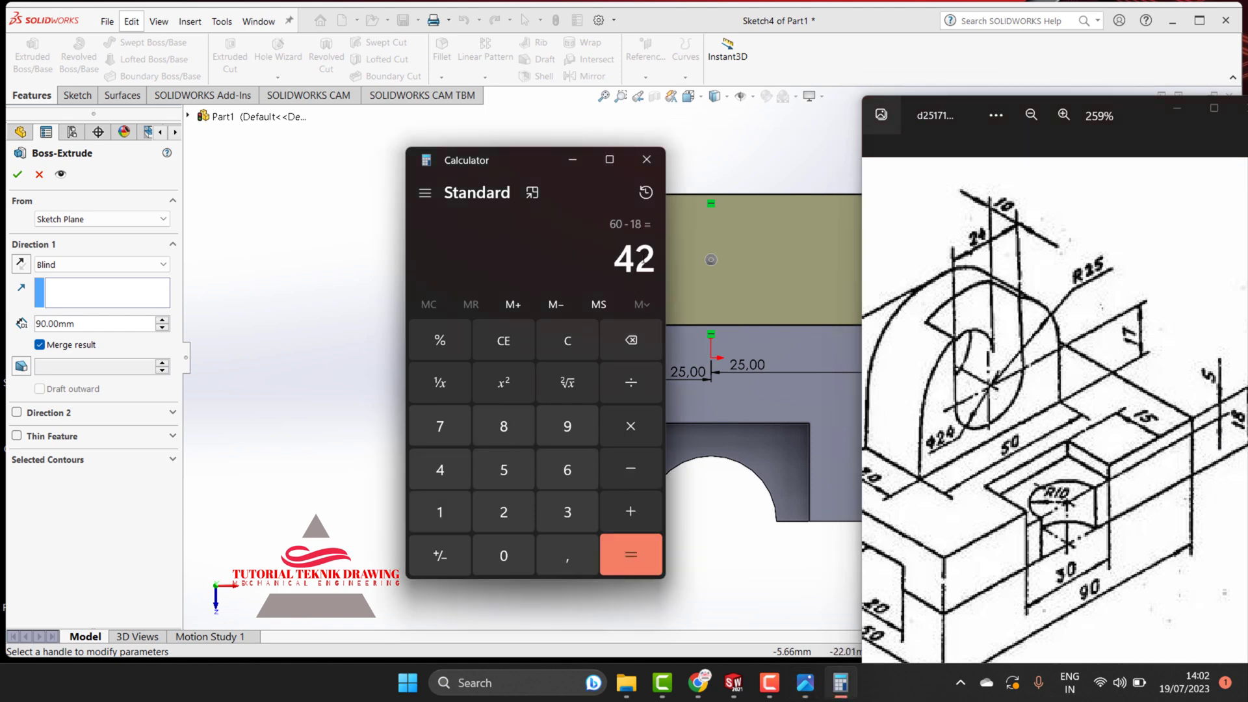
pyautogui.click(572, 160)
pyautogui.moveTo(912, 488); pyautogui.dragTo(1036, 489)
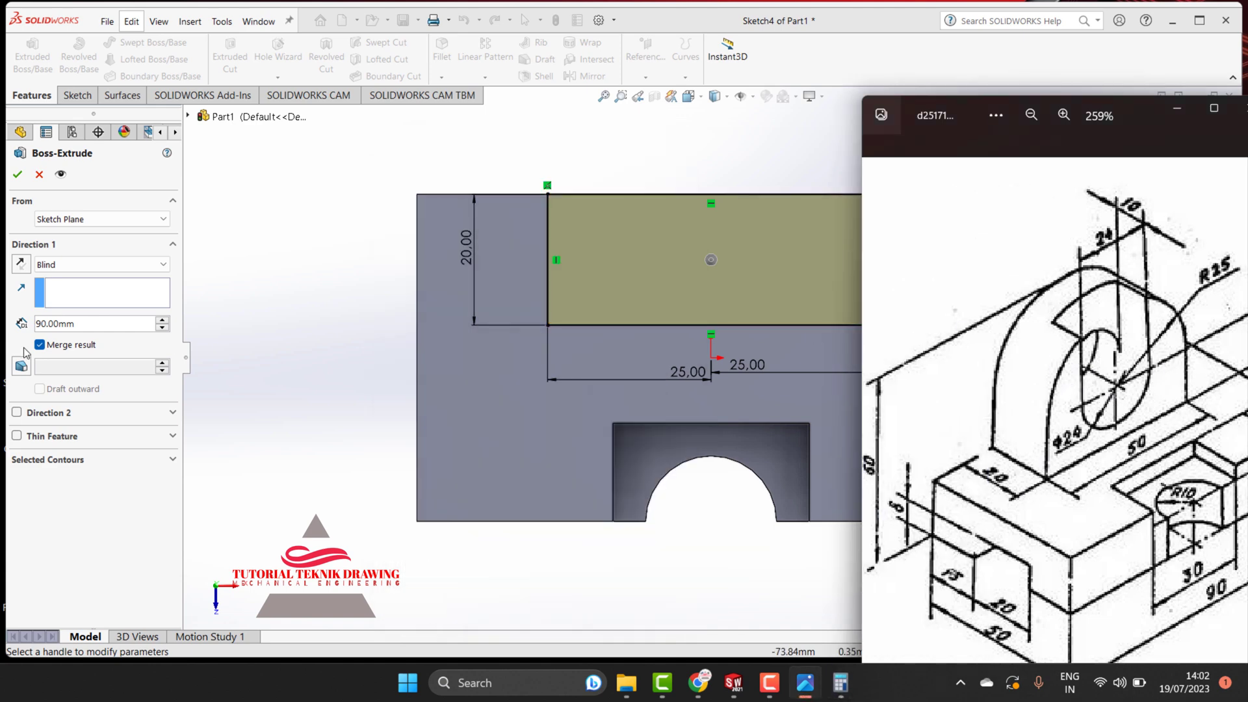
# Set the boss extrusion depth to 42 mm and accept it
pyautogui.doubleClick(93, 324)
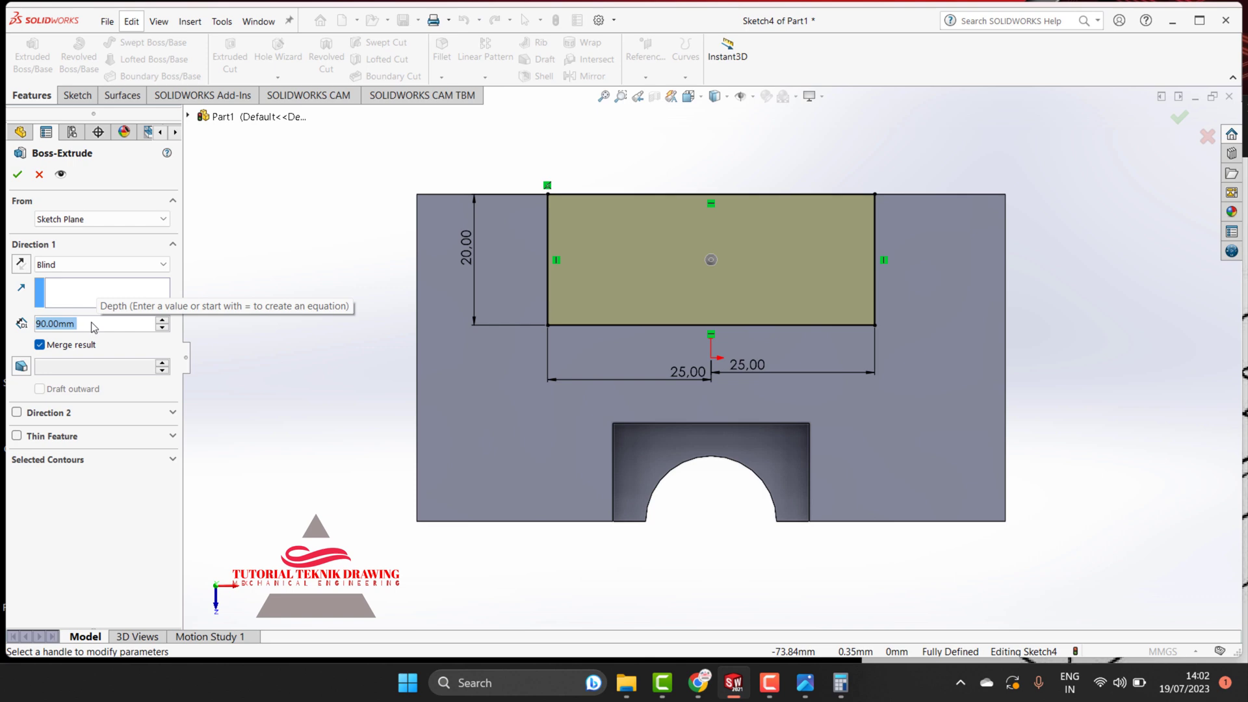
pyautogui.write('42')
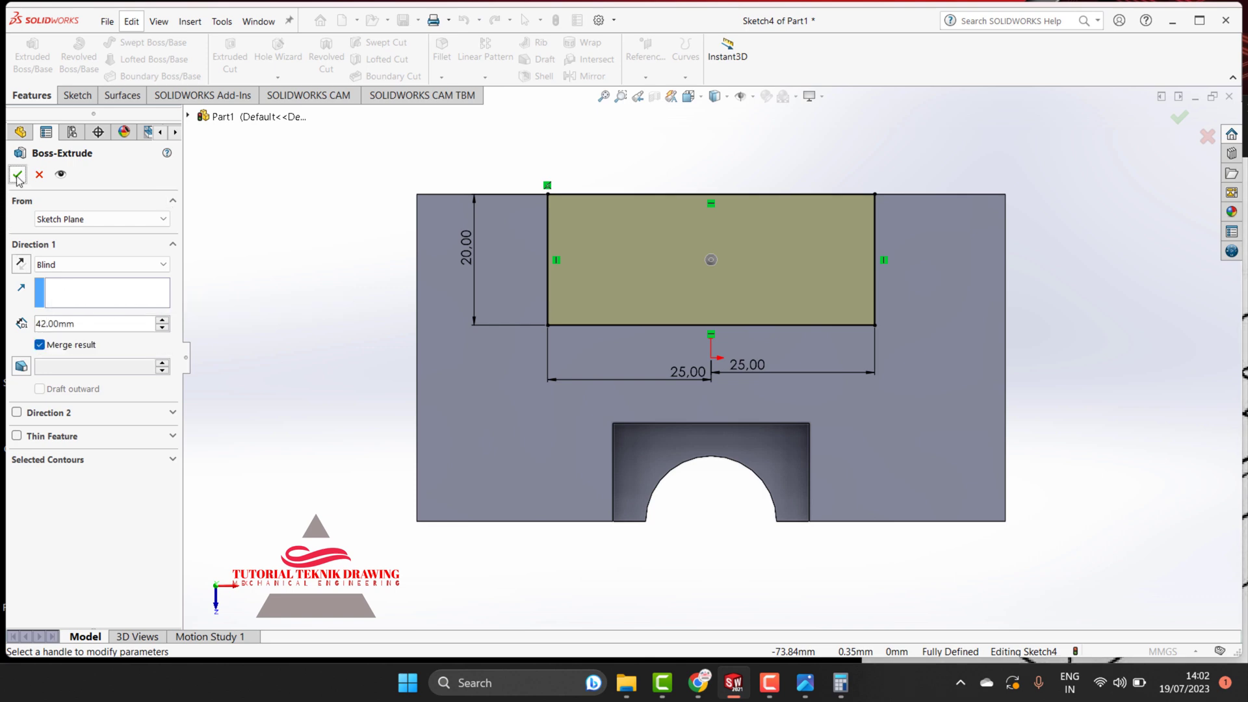
pyautogui.click(18, 174)
# Orbit the model into 3D and pan the reference drawing to the upright's R25 and Ø24 dimensions
pyautogui.rightClick(388, 297)
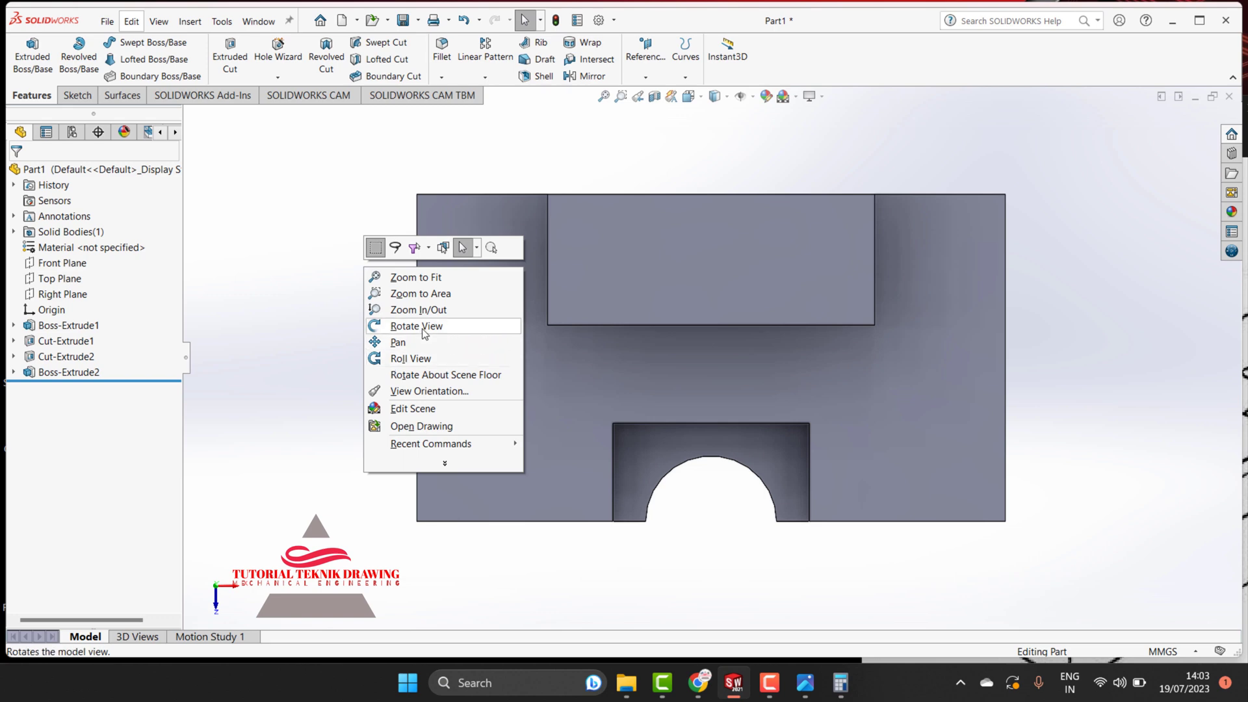
pyautogui.click(416, 325)
pyautogui.moveTo(688, 439); pyautogui.dragTo(821, 230)
pyautogui.moveTo(765, 155); pyautogui.dragTo(878, 300, button='middle')
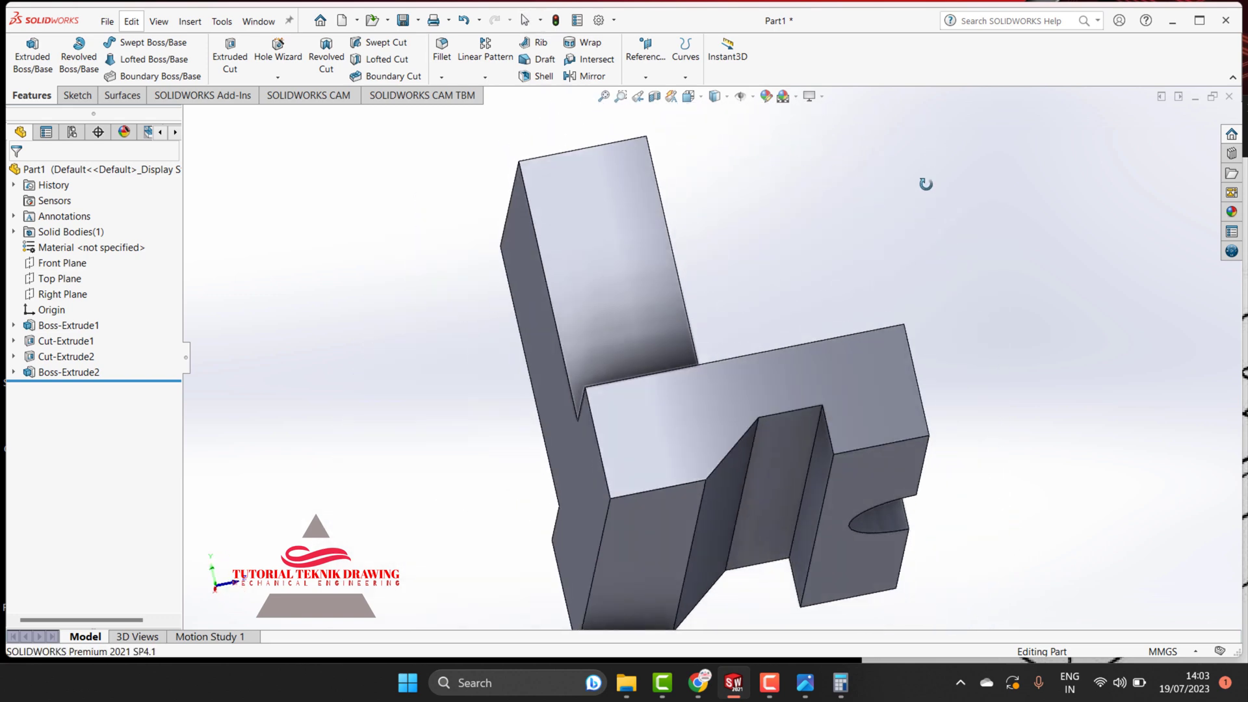
pyautogui.rightClick(888, 255)
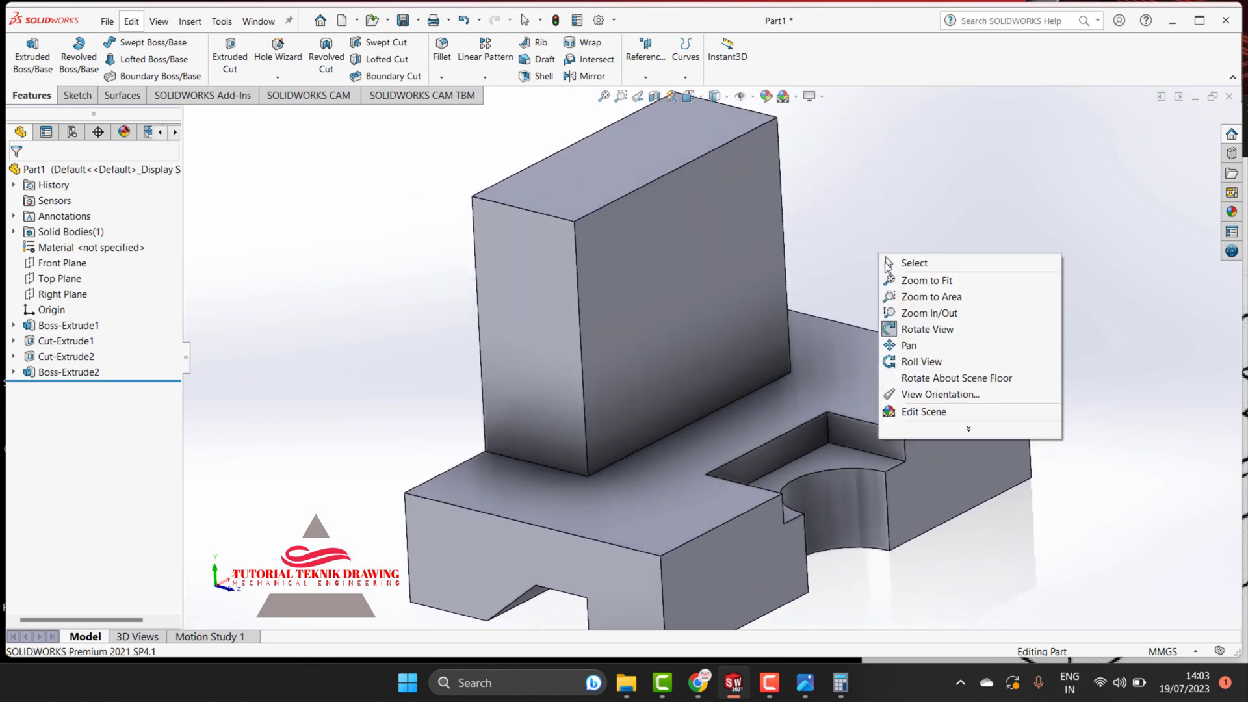
pyautogui.click(806, 682)
pyautogui.moveTo(887, 419)
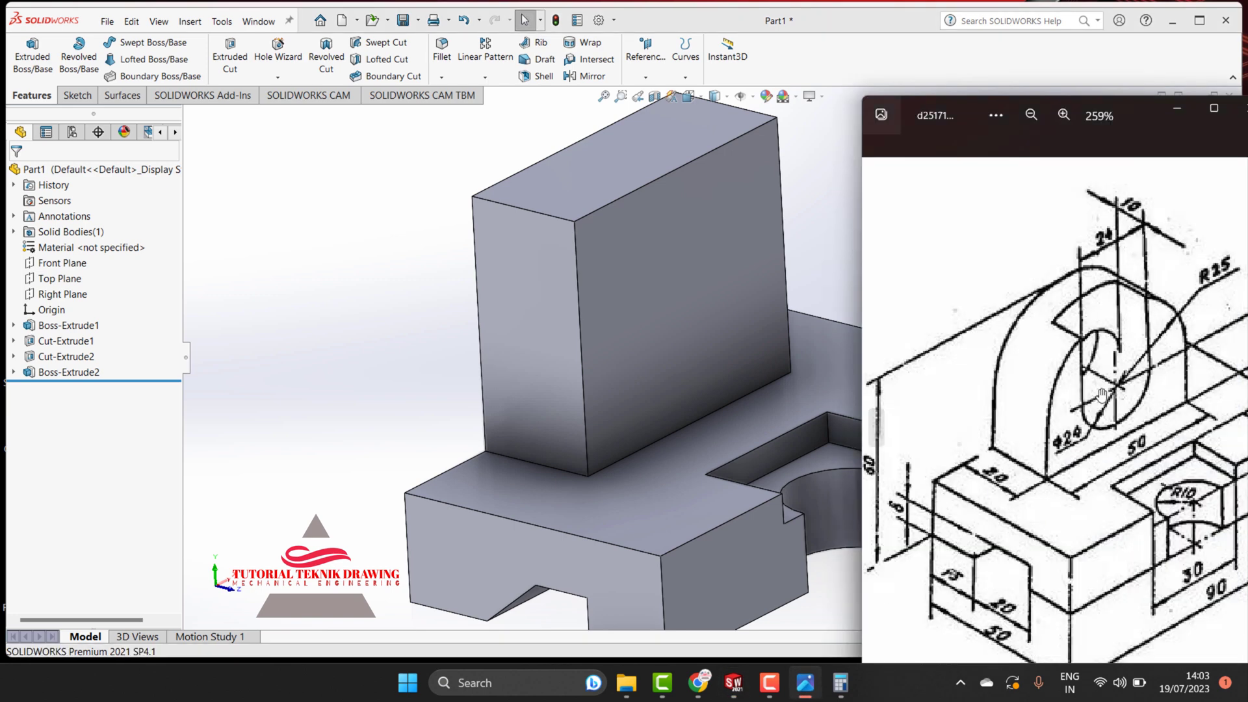
pyautogui.moveTo(1123, 371); pyautogui.dragTo(1018, 368)
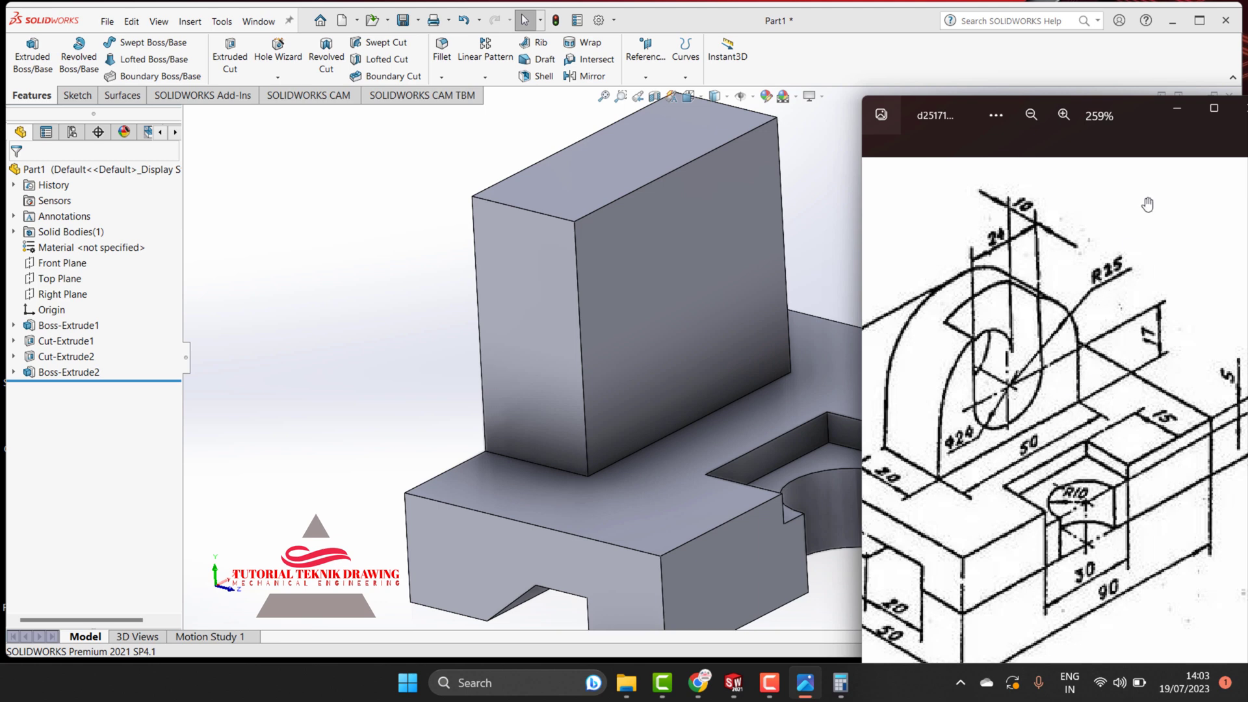
# On the upright's front face, sketch a radius-21 circle centred 39 mm above the origin
pyautogui.click(1178, 112)
pyautogui.click(662, 262)
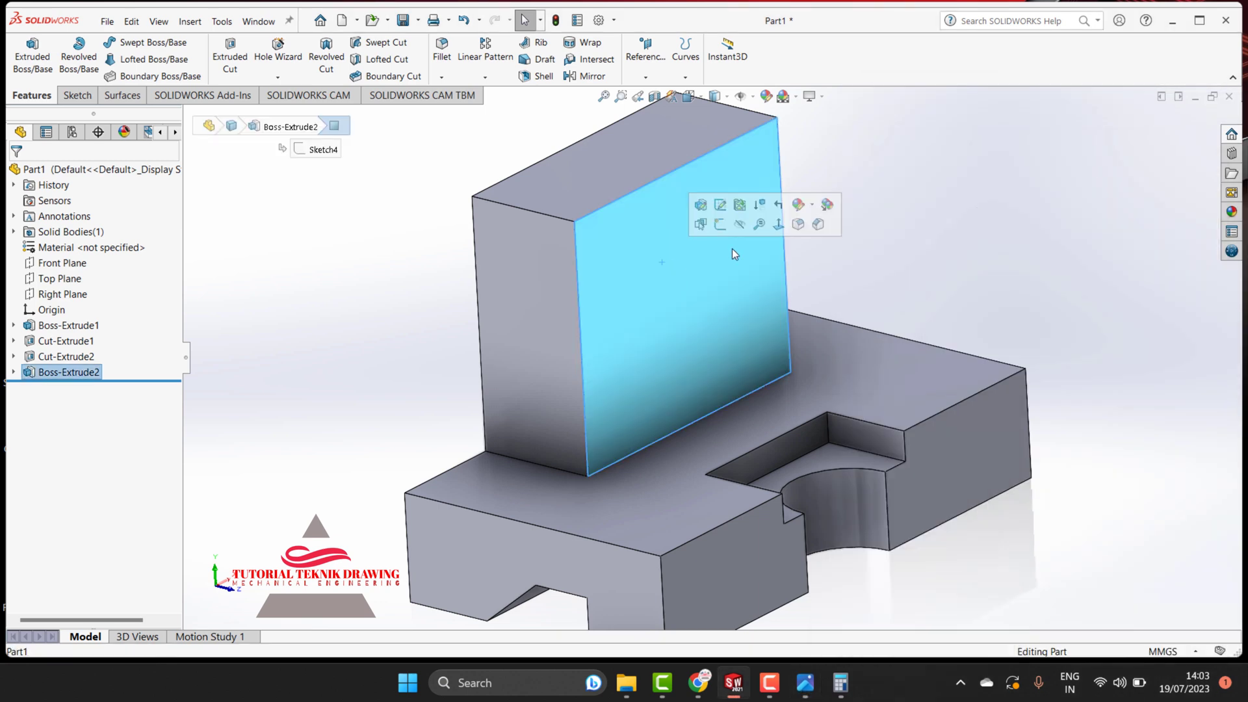
pyautogui.click(778, 224)
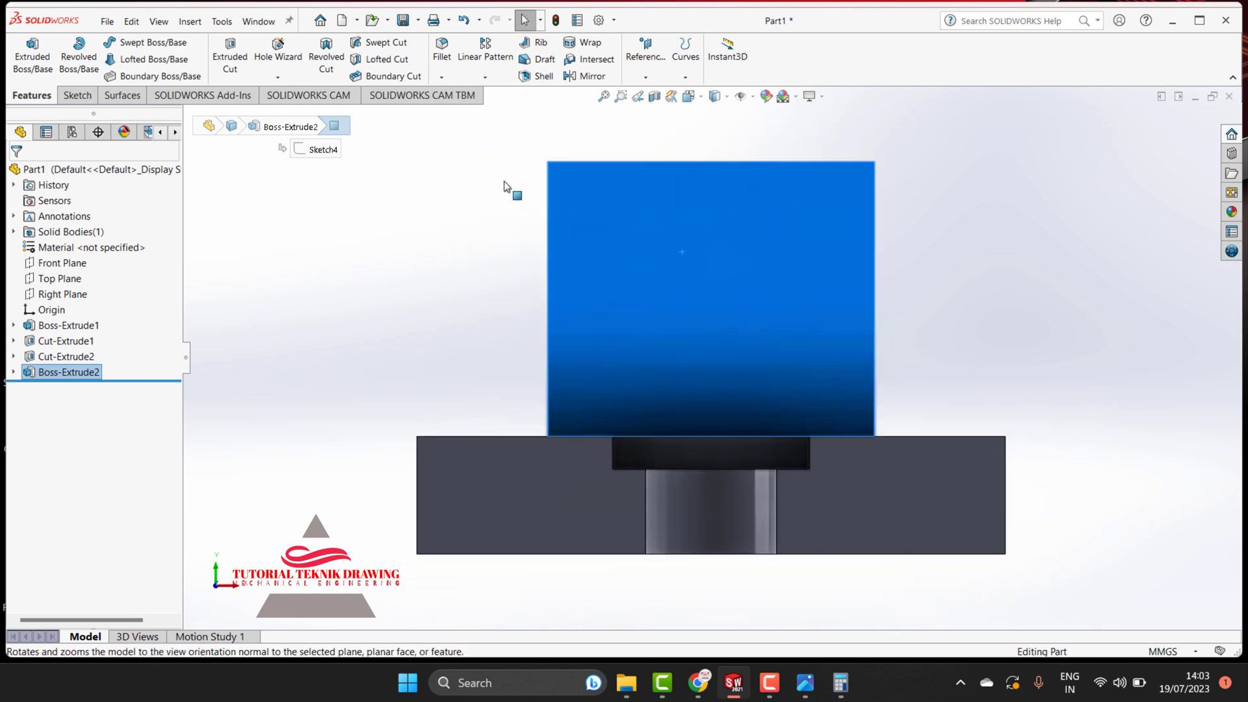
pyautogui.click(78, 96)
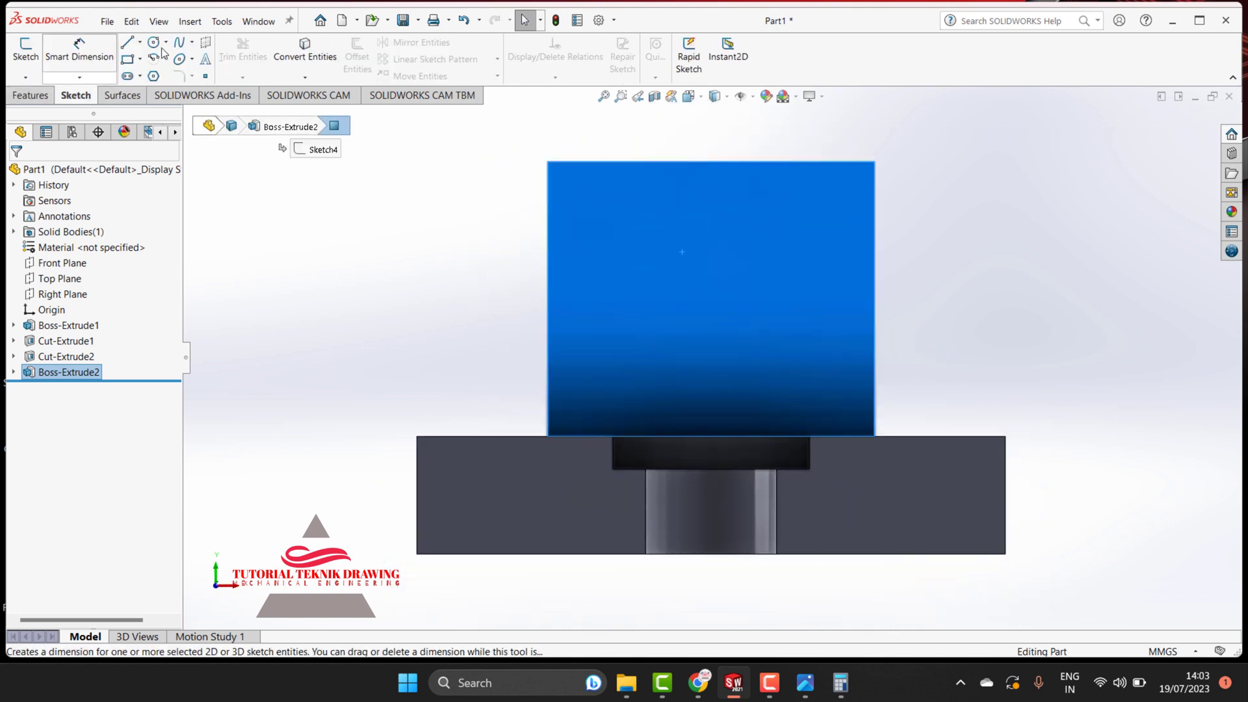
pyautogui.click(153, 42)
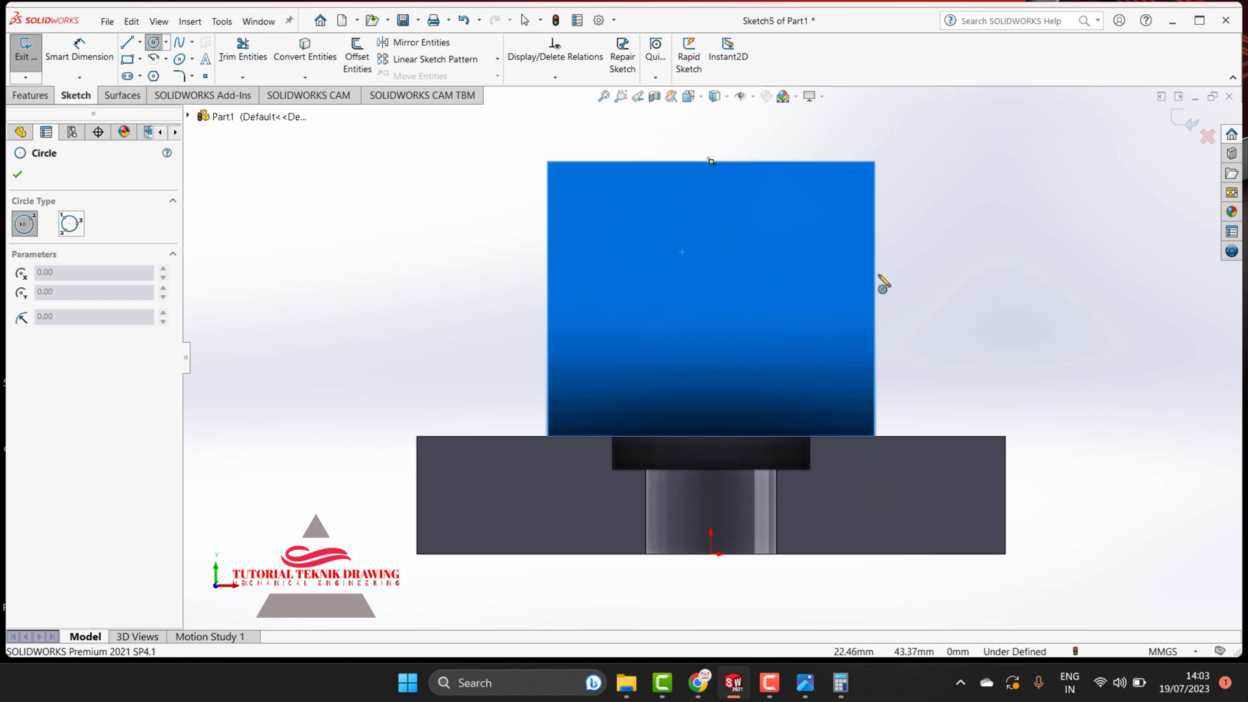
pyautogui.click(711, 298)
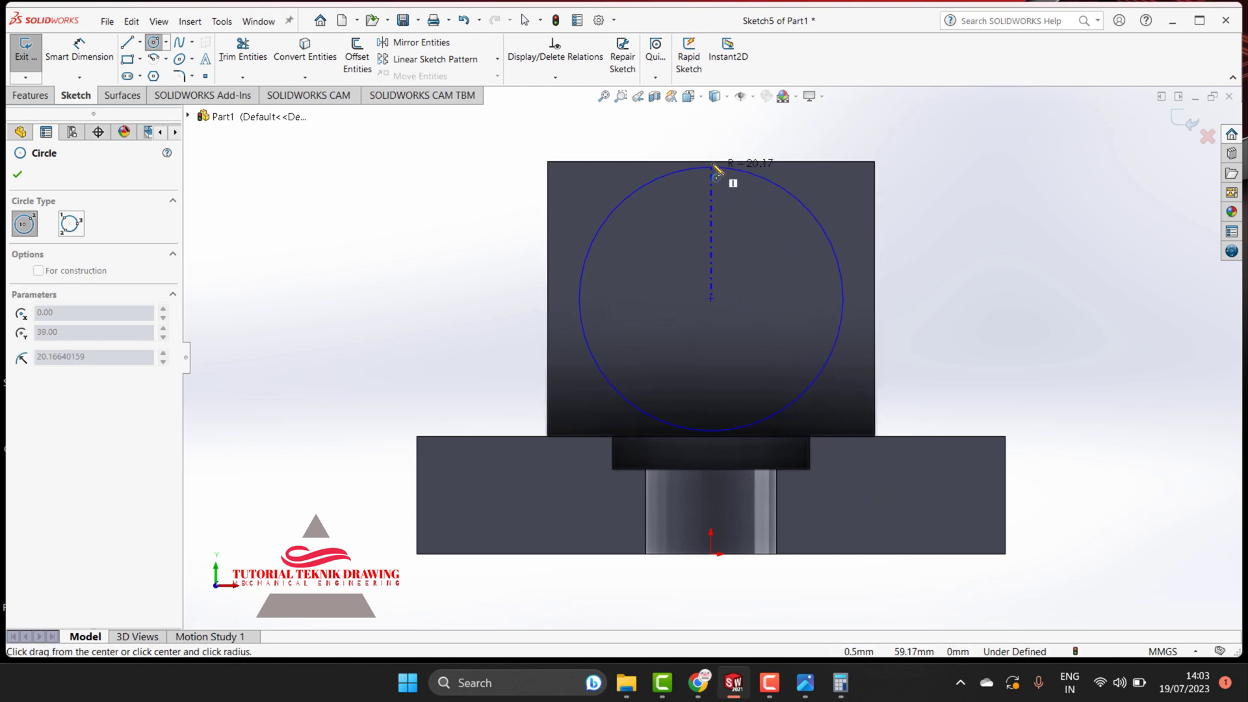
pyautogui.click(711, 161)
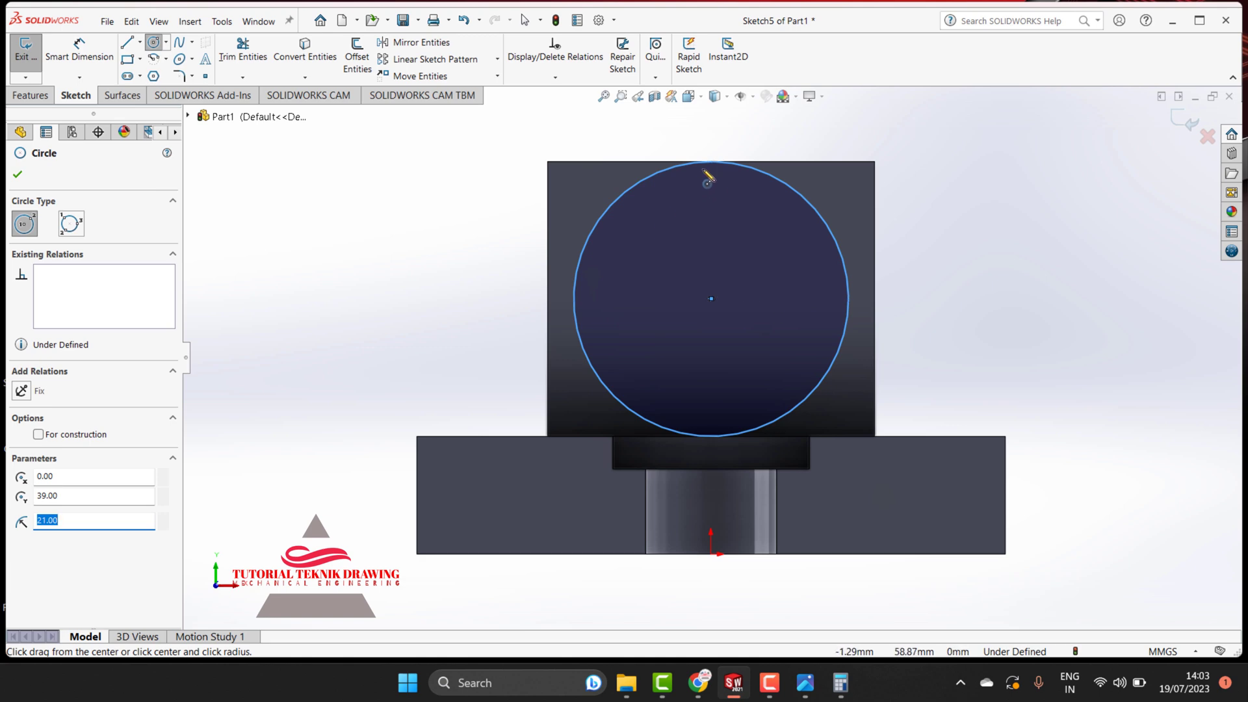
pyautogui.click(805, 692)
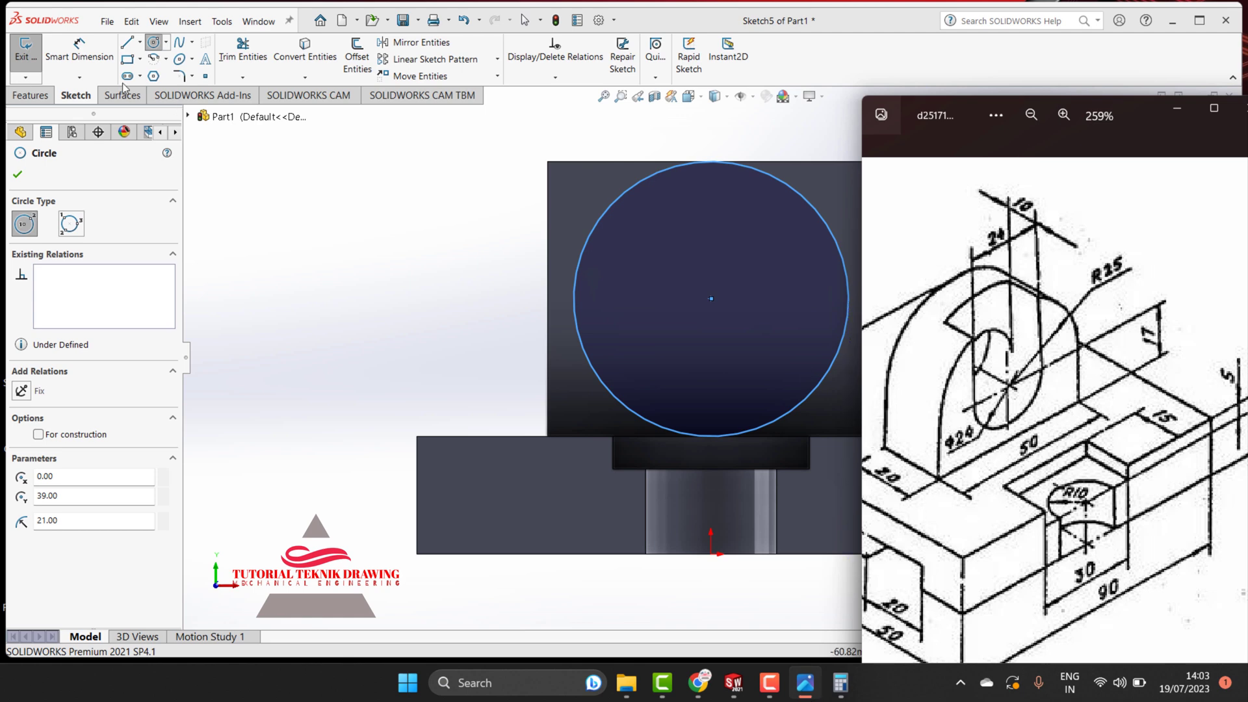
pyautogui.click(79, 52)
# Dimension the circle's diameter as Ø50 mm and compare it with the reference drawing
pyautogui.click(840, 242)
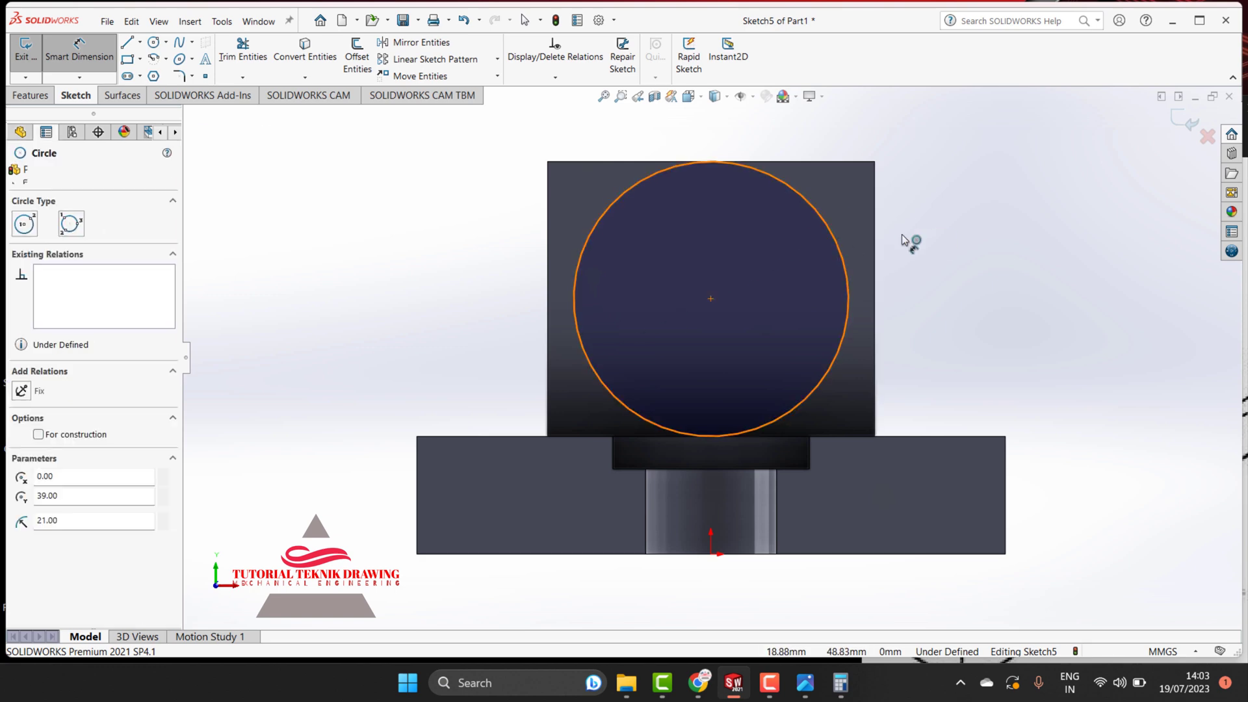
pyautogui.click(983, 227)
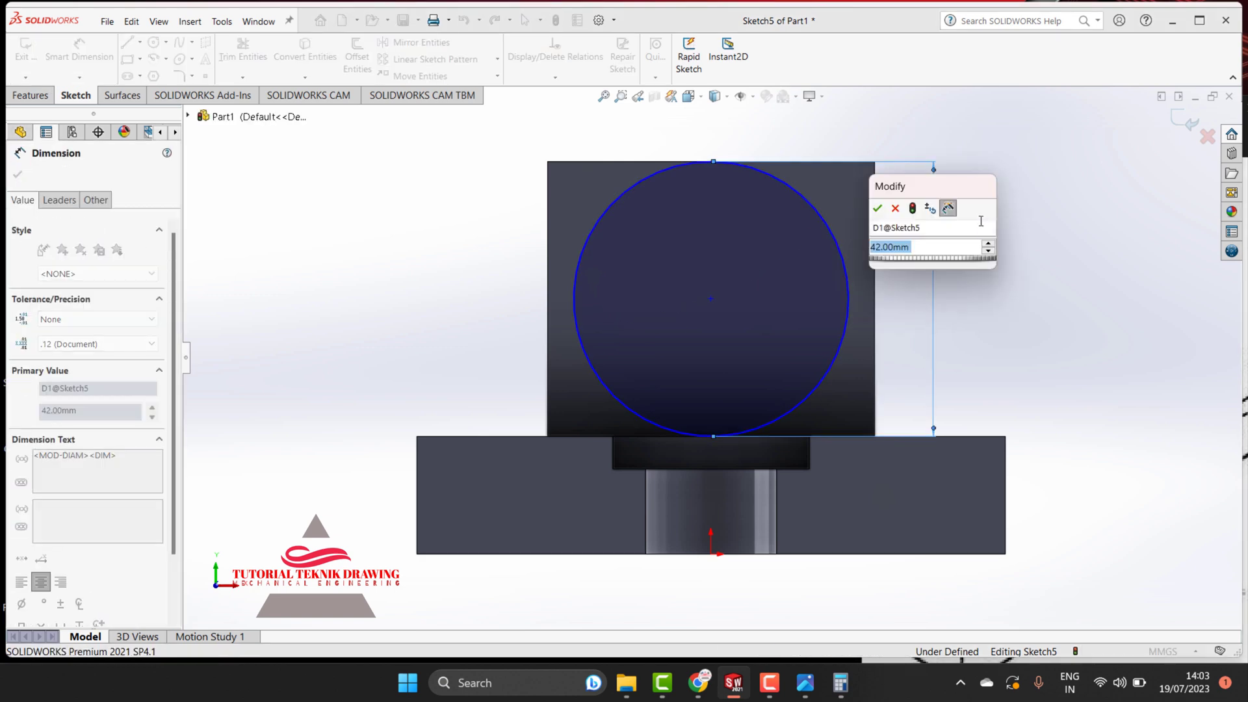
pyautogui.write('42')
pyautogui.press('Return')
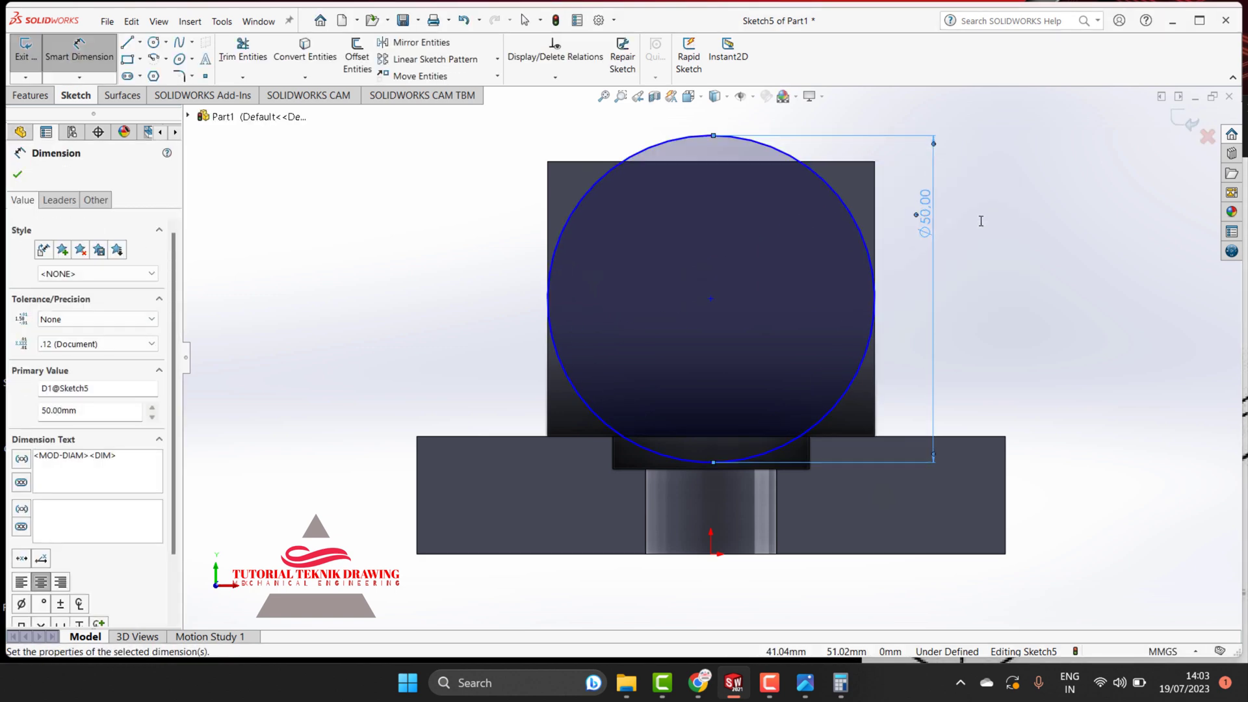
pyautogui.press('Escape')
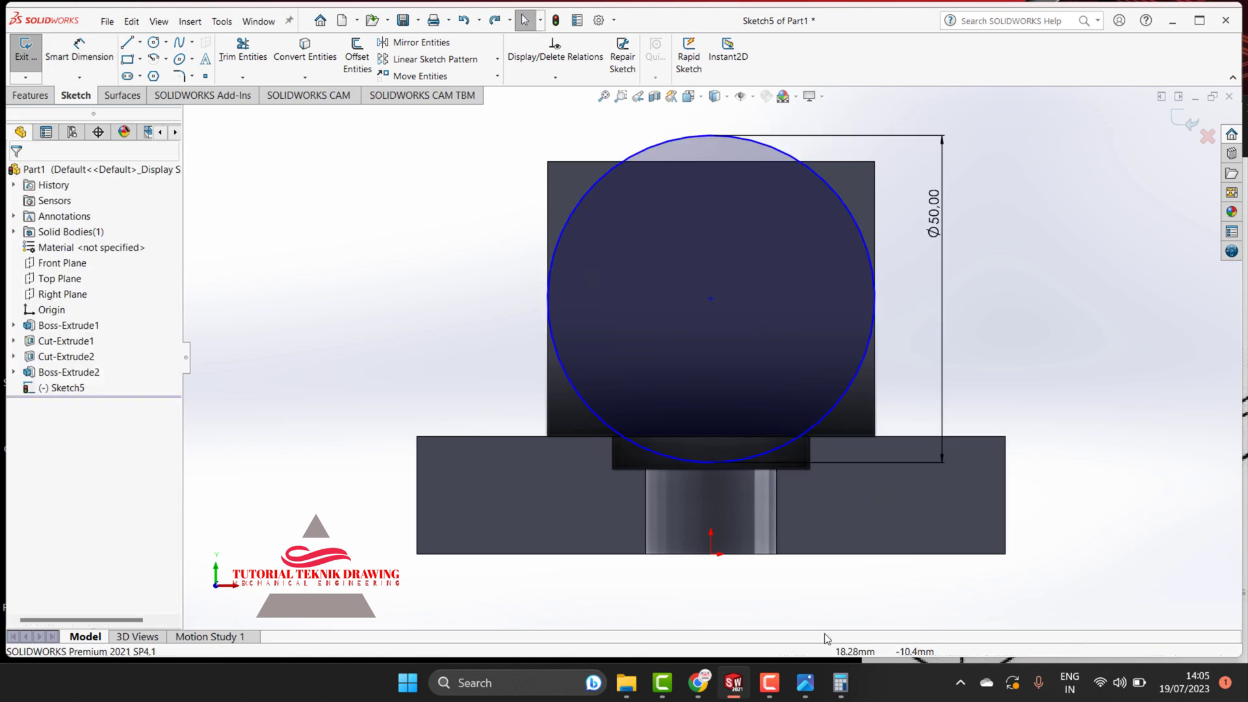
pyautogui.click(804, 682)
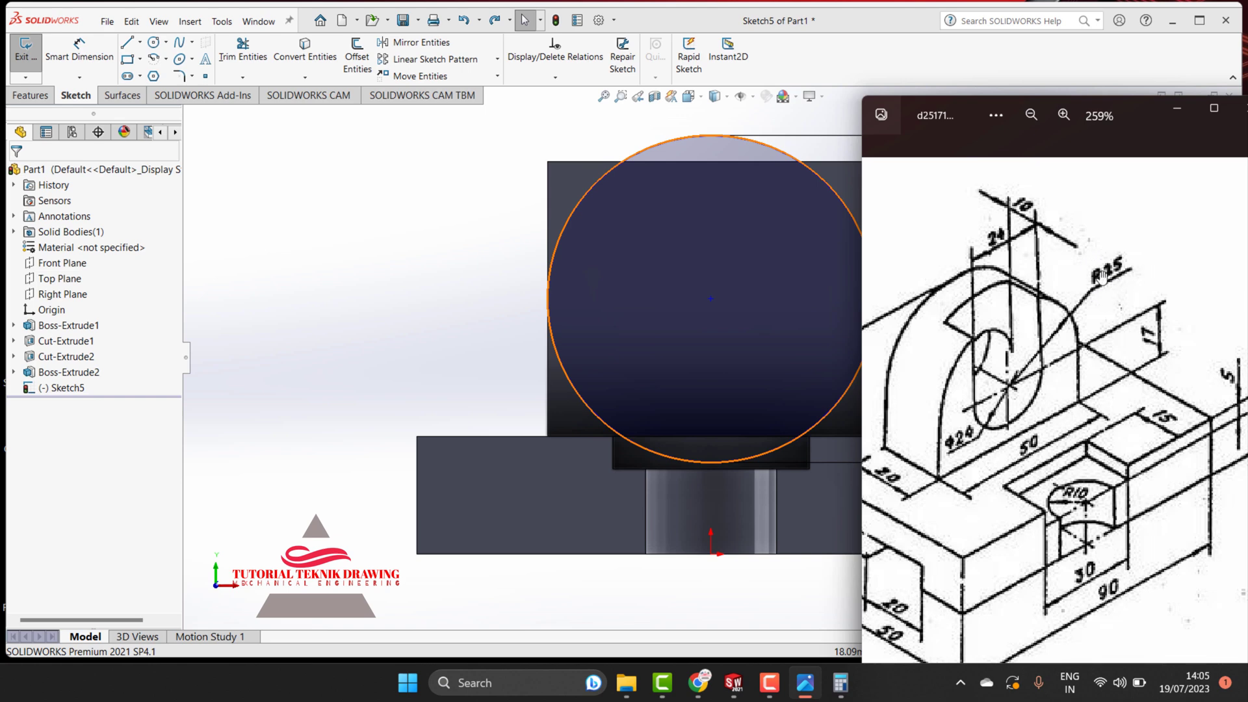
pyautogui.click(1177, 108)
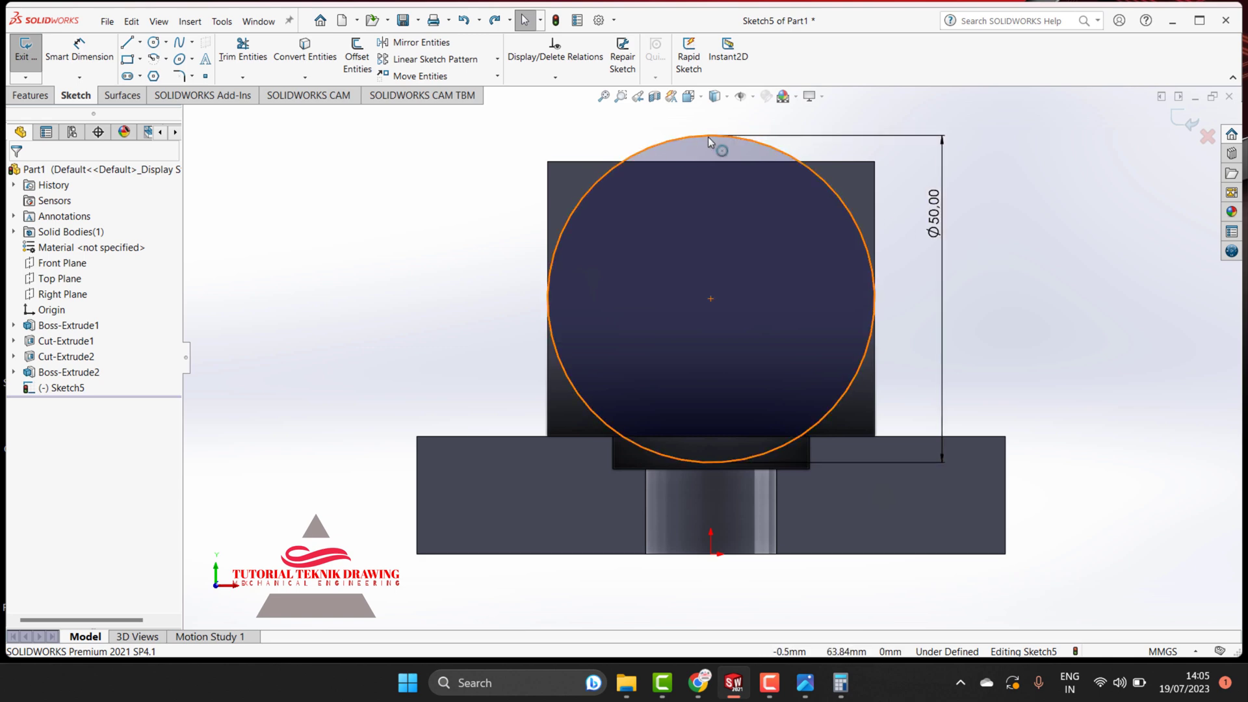
pyautogui.click(804, 682)
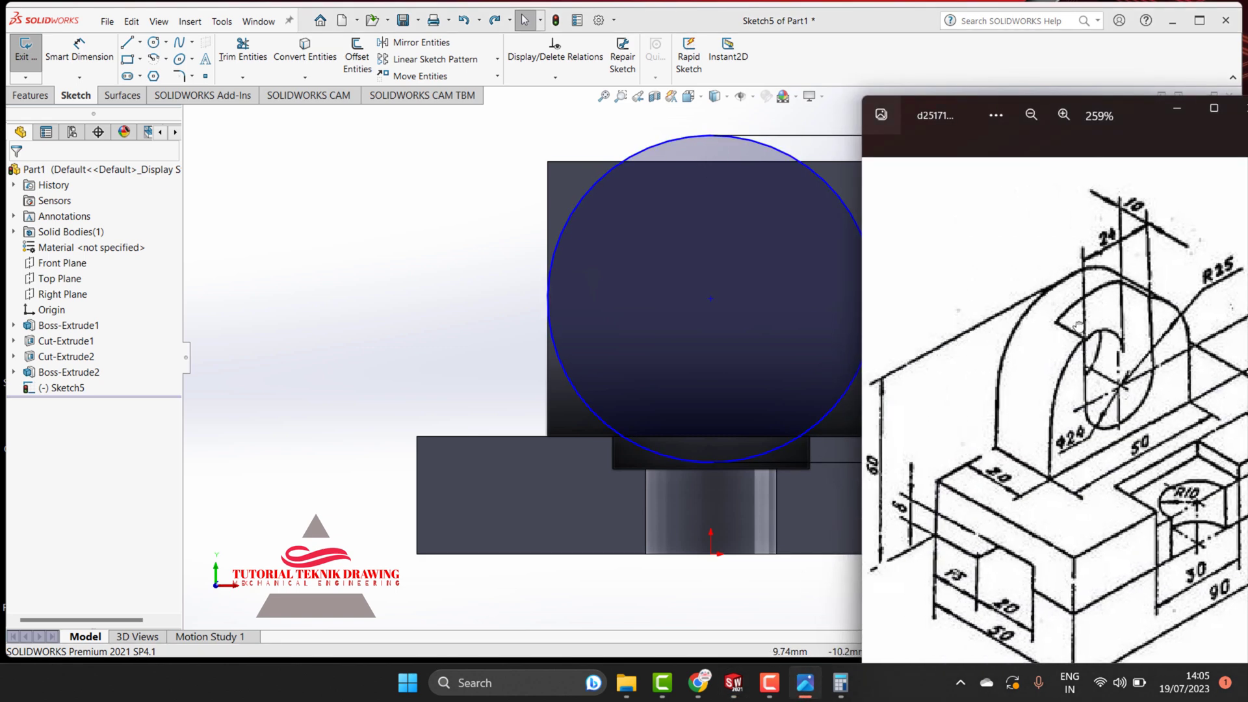
pyautogui.moveTo(936, 376); pyautogui.dragTo(1059, 375)
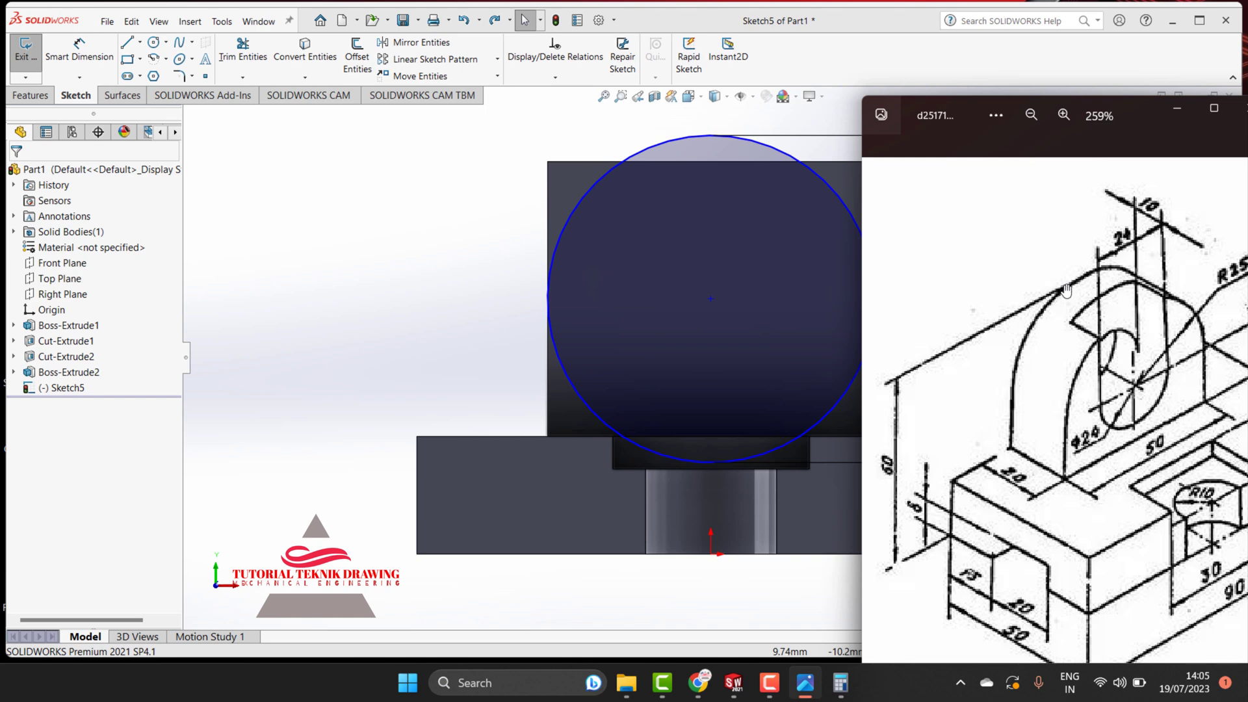
pyautogui.click(1177, 108)
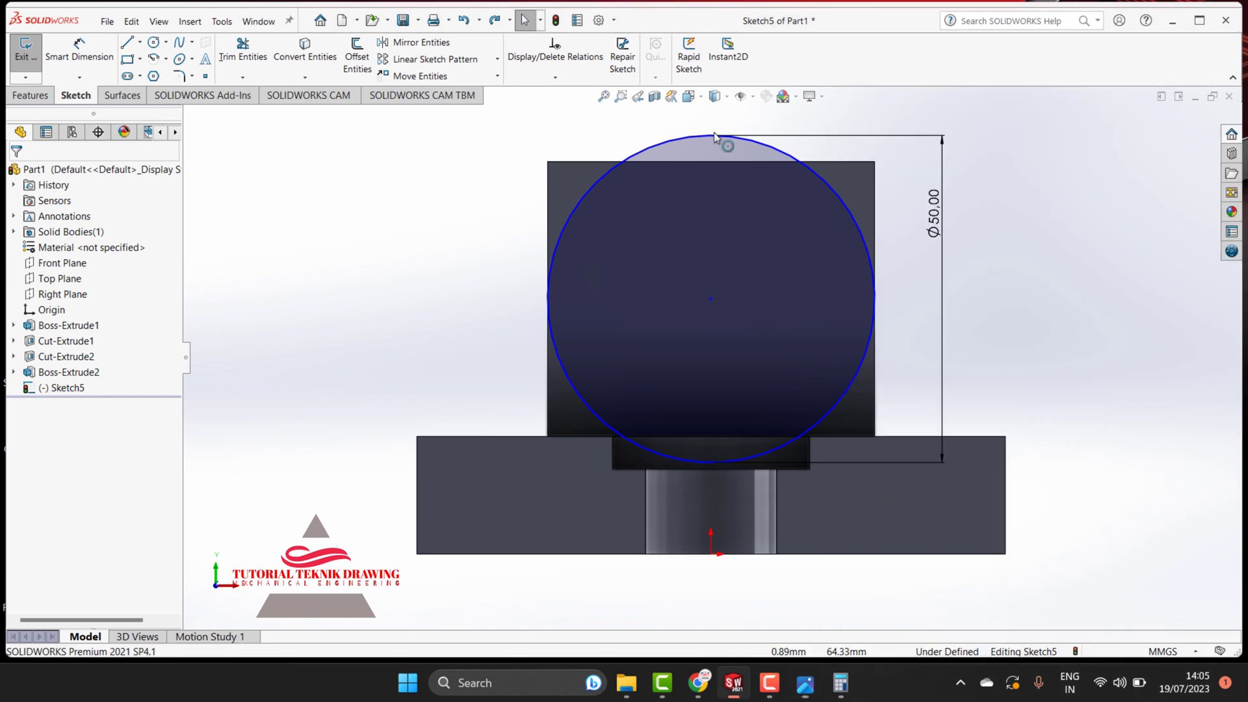
pyautogui.click(712, 135)
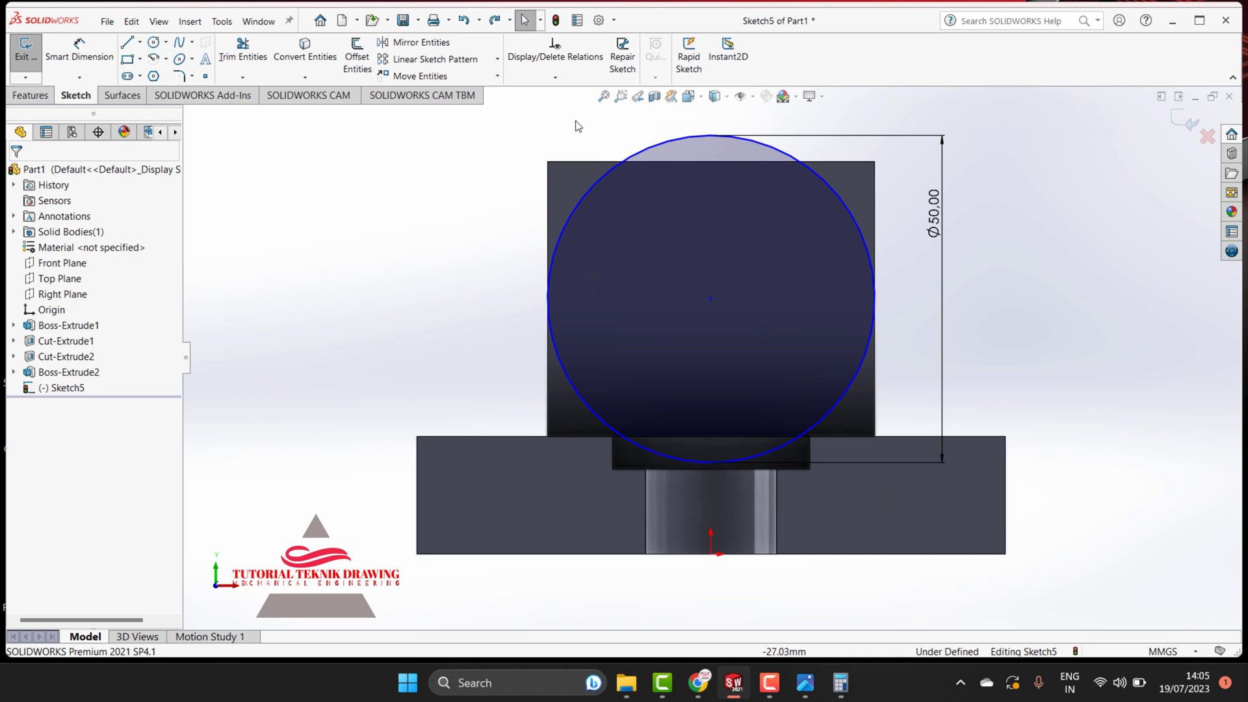
# Add a Tangent relation between the Ø50 circle and the upright's top edge
pyautogui.click(688, 139)
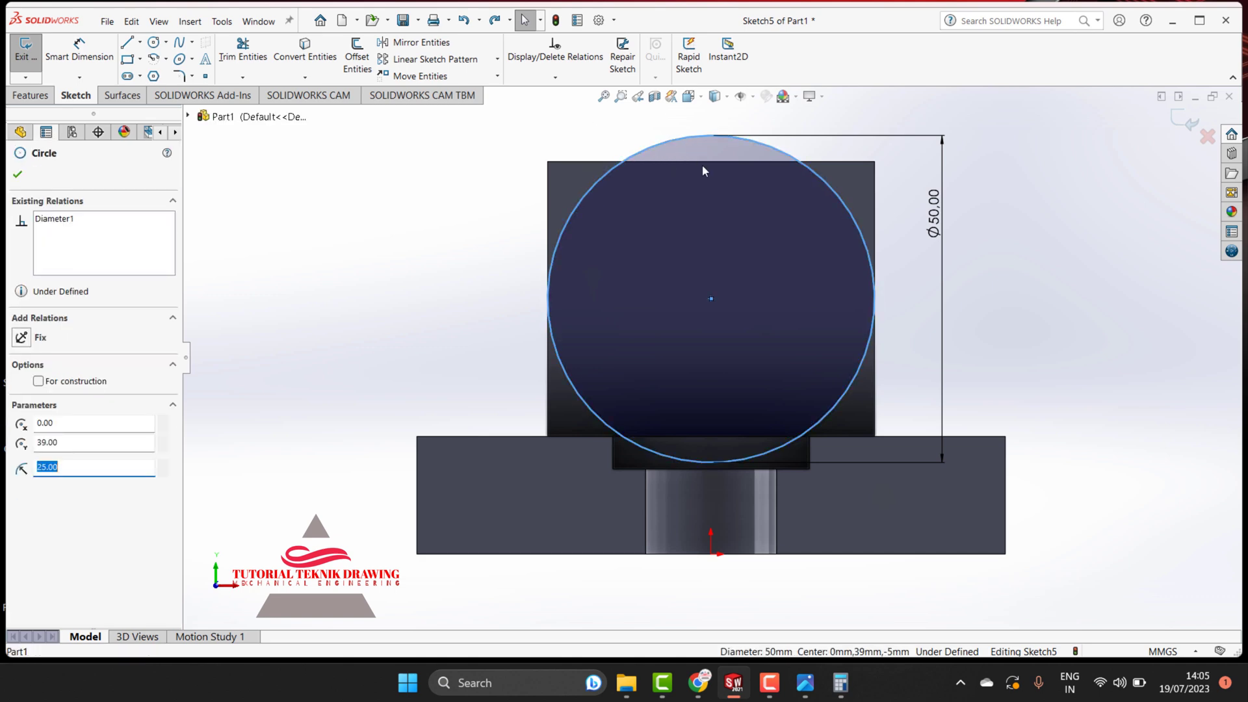
pyautogui.keyDown('ctrl'); pyautogui.click(710, 162); pyautogui.keyUp('ctrl')
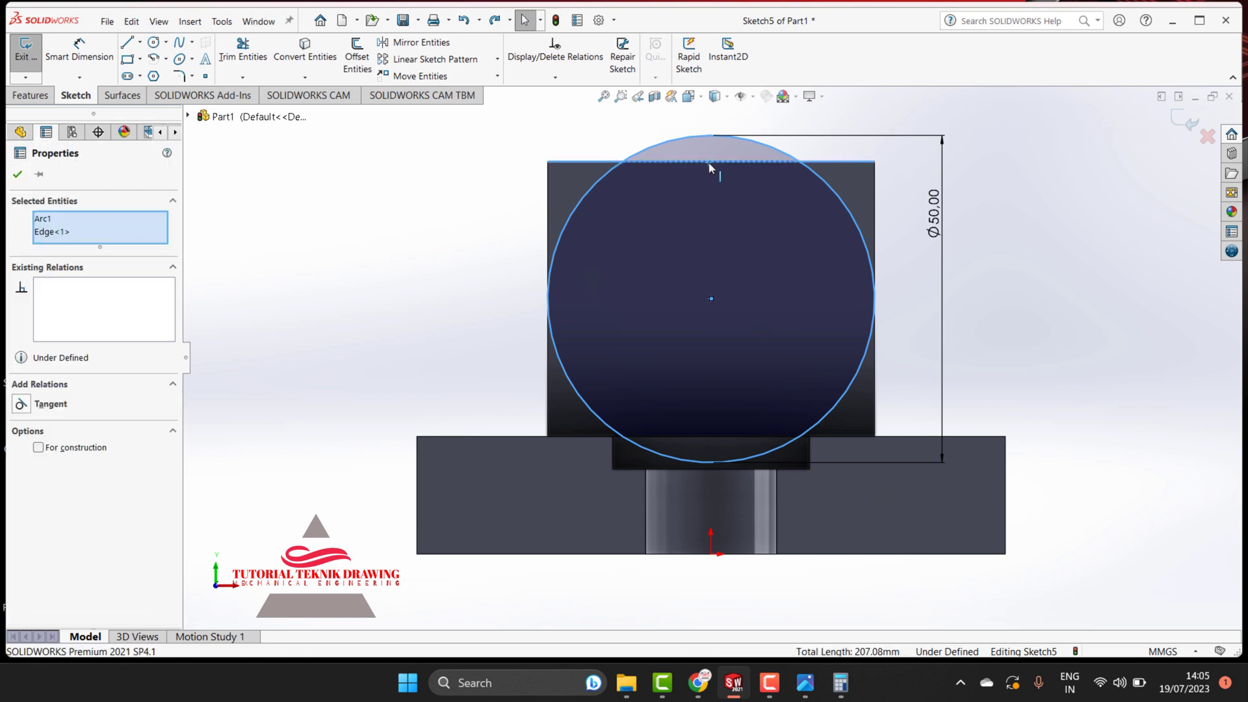
pyautogui.click(22, 403)
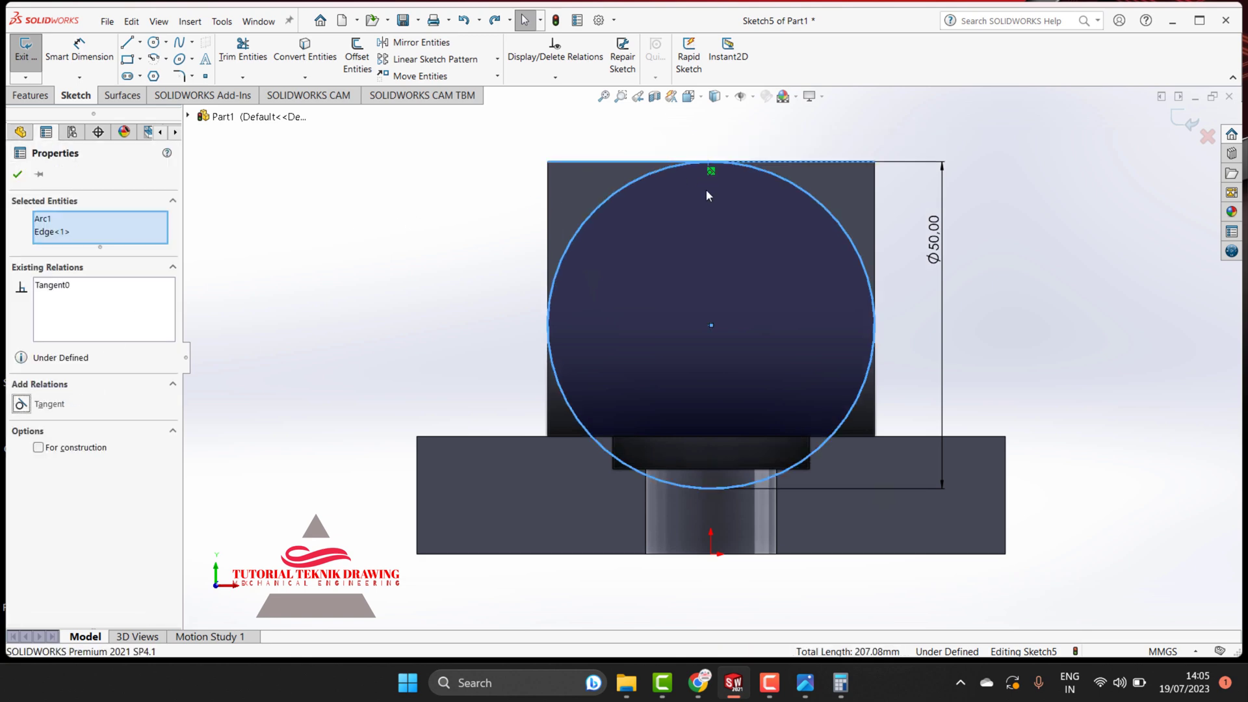
pyautogui.click(18, 175)
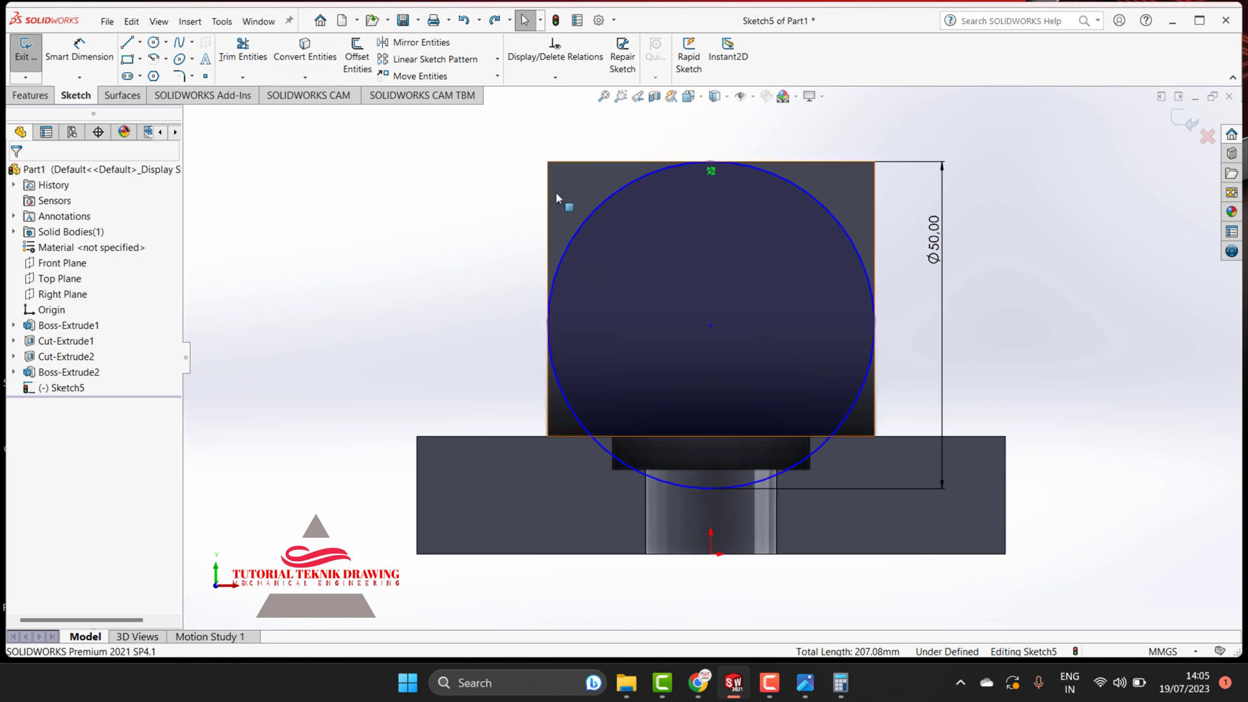
# Convert the upright's top, left and right edges into the sketch and trim the circle's lower half
pyautogui.click(305, 52)
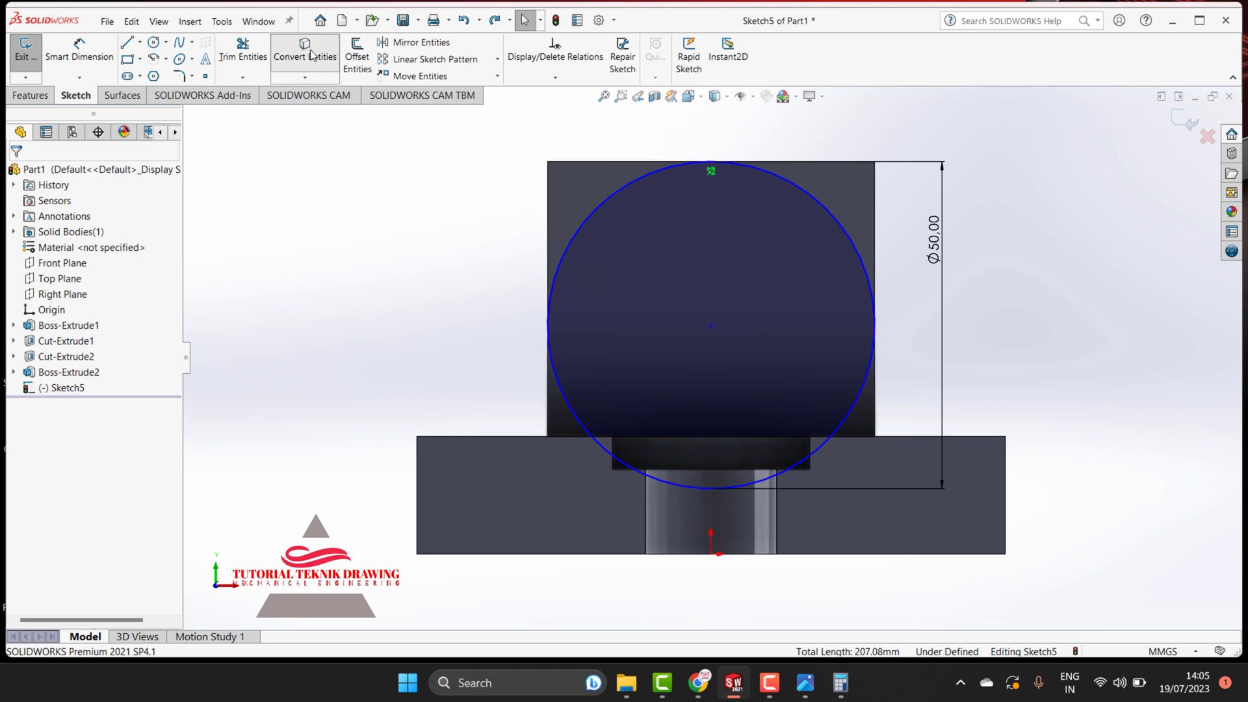
pyautogui.click(548, 203)
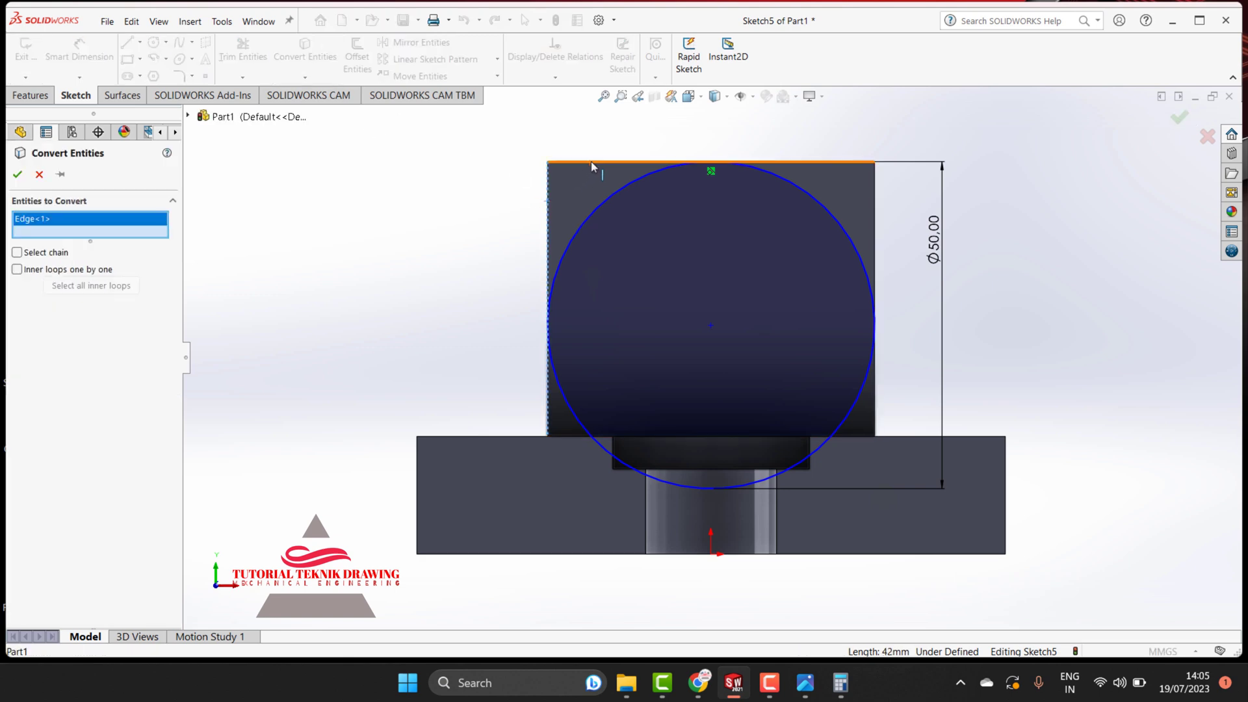
pyautogui.click(590, 162)
pyautogui.click(872, 202)
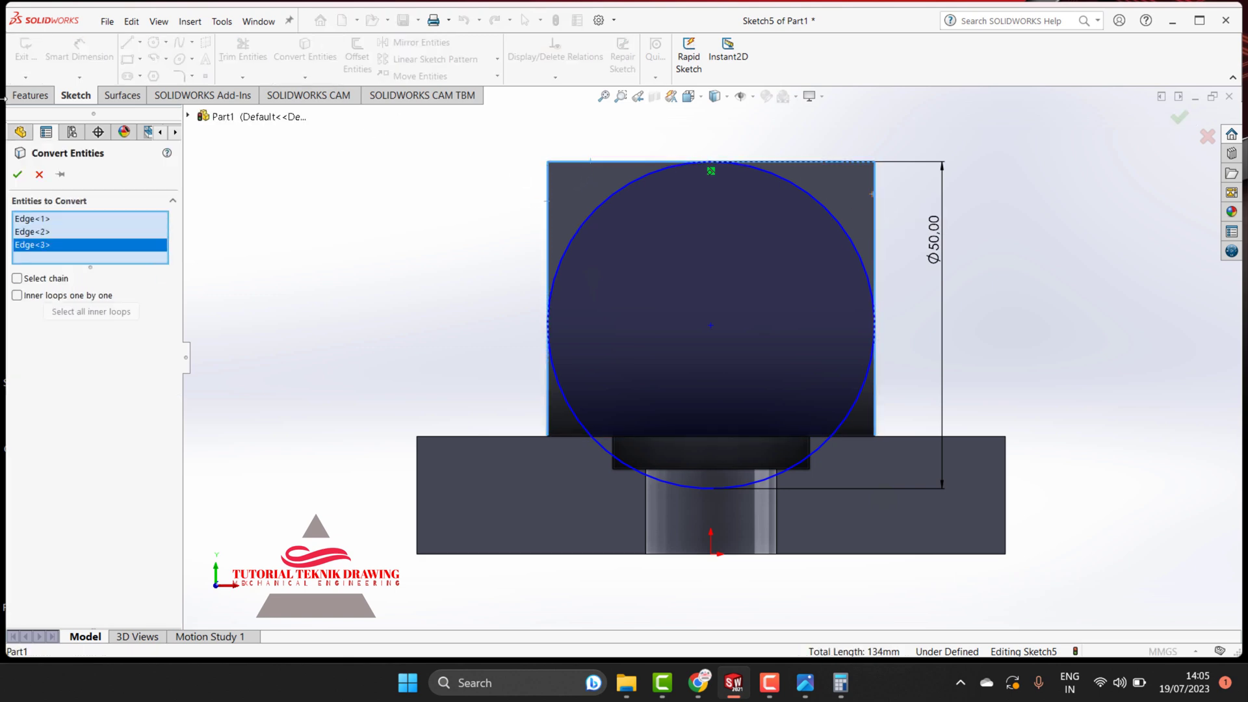
pyautogui.click(18, 175)
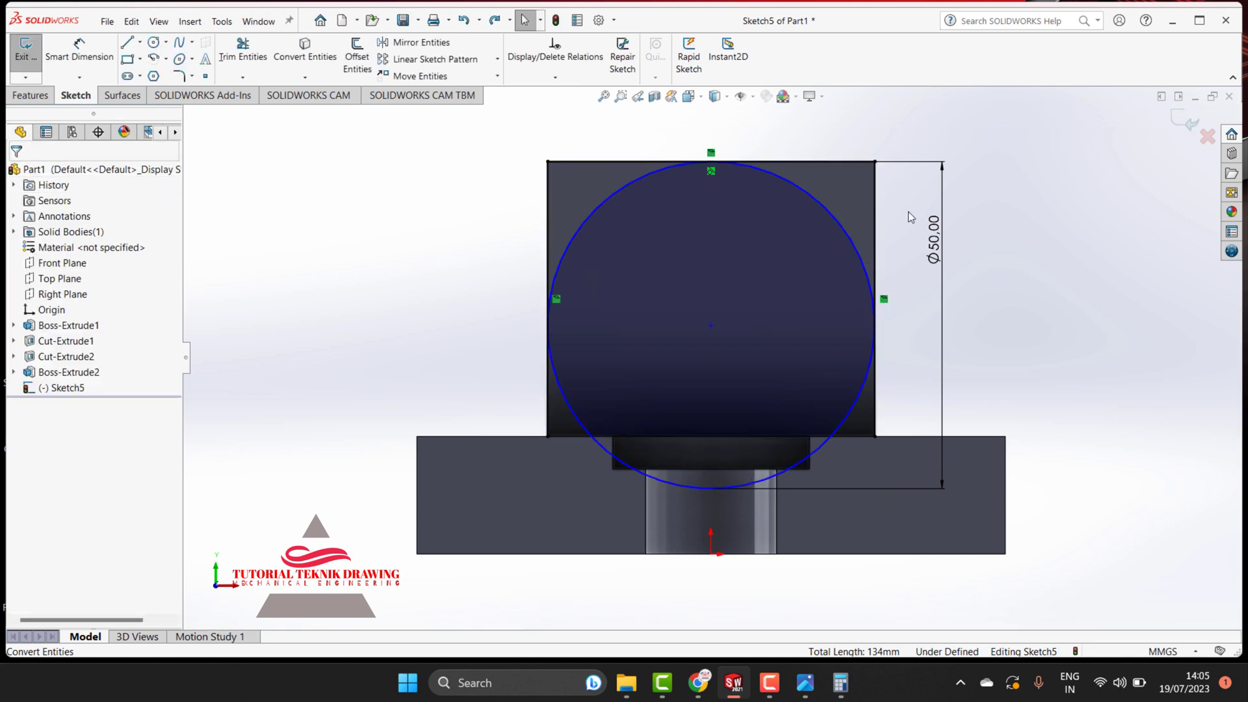
pyautogui.click(242, 50)
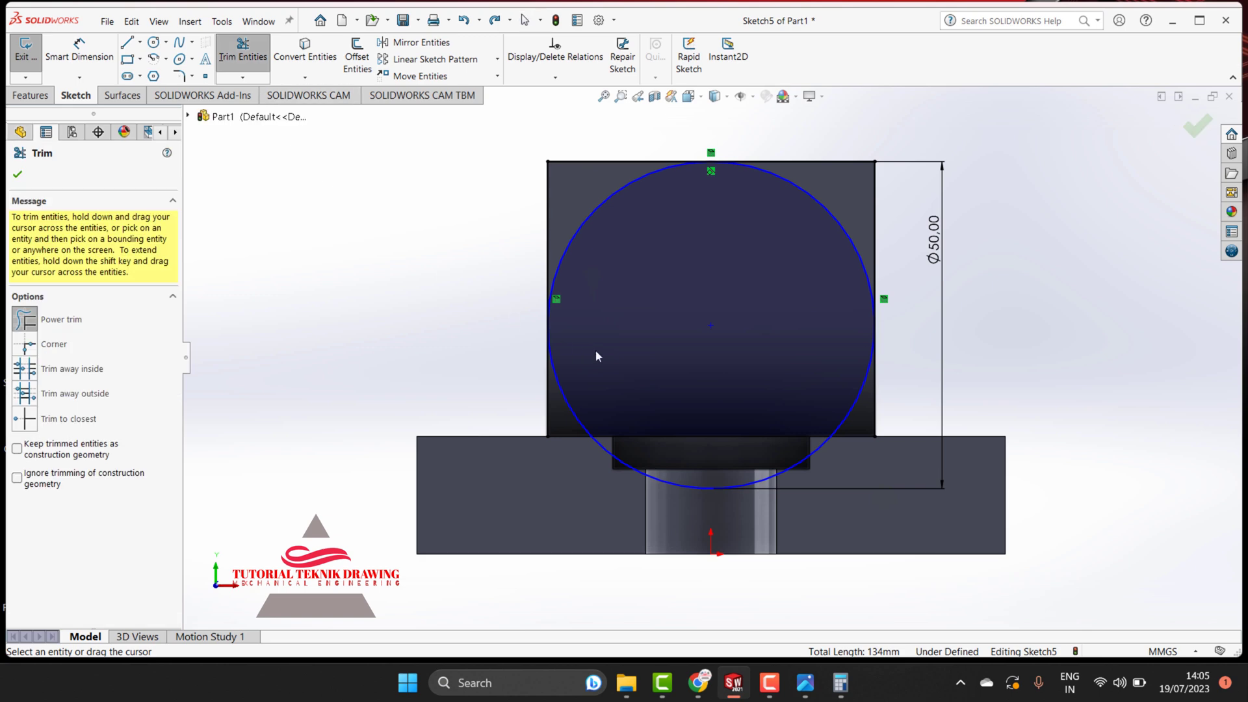
pyautogui.moveTo(596, 351); pyautogui.dragTo(426, 369)
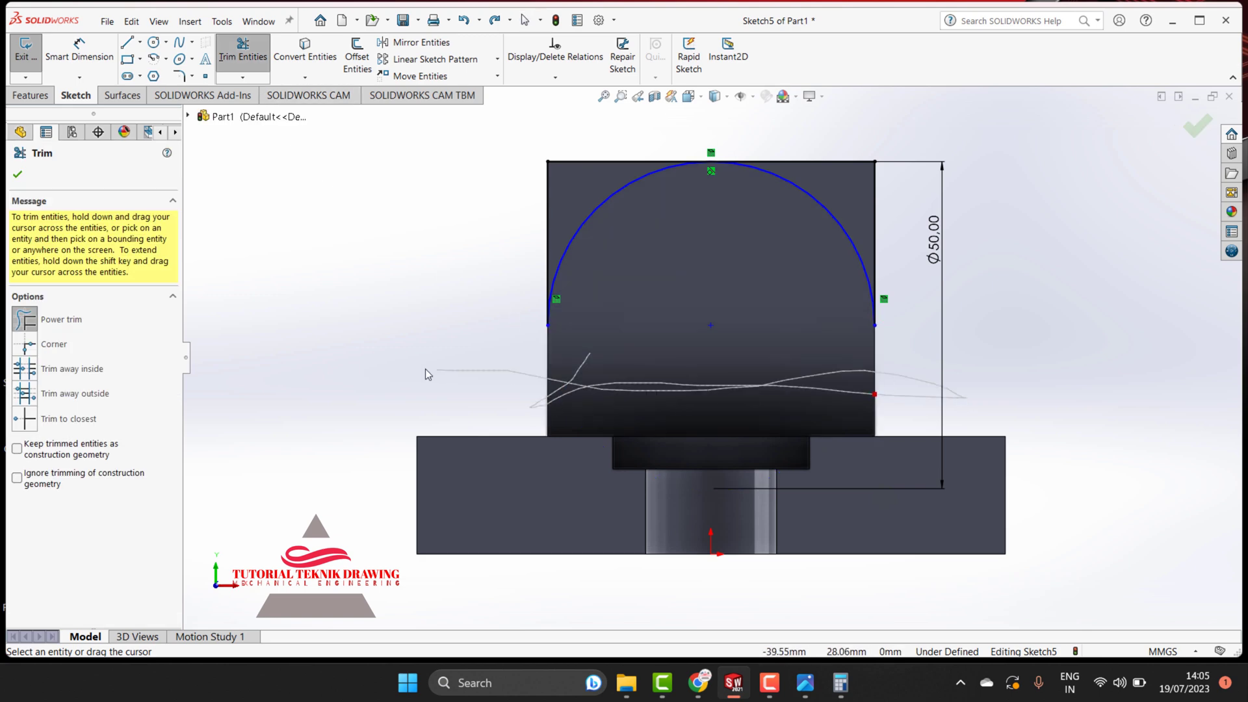
pyautogui.press('Escape')
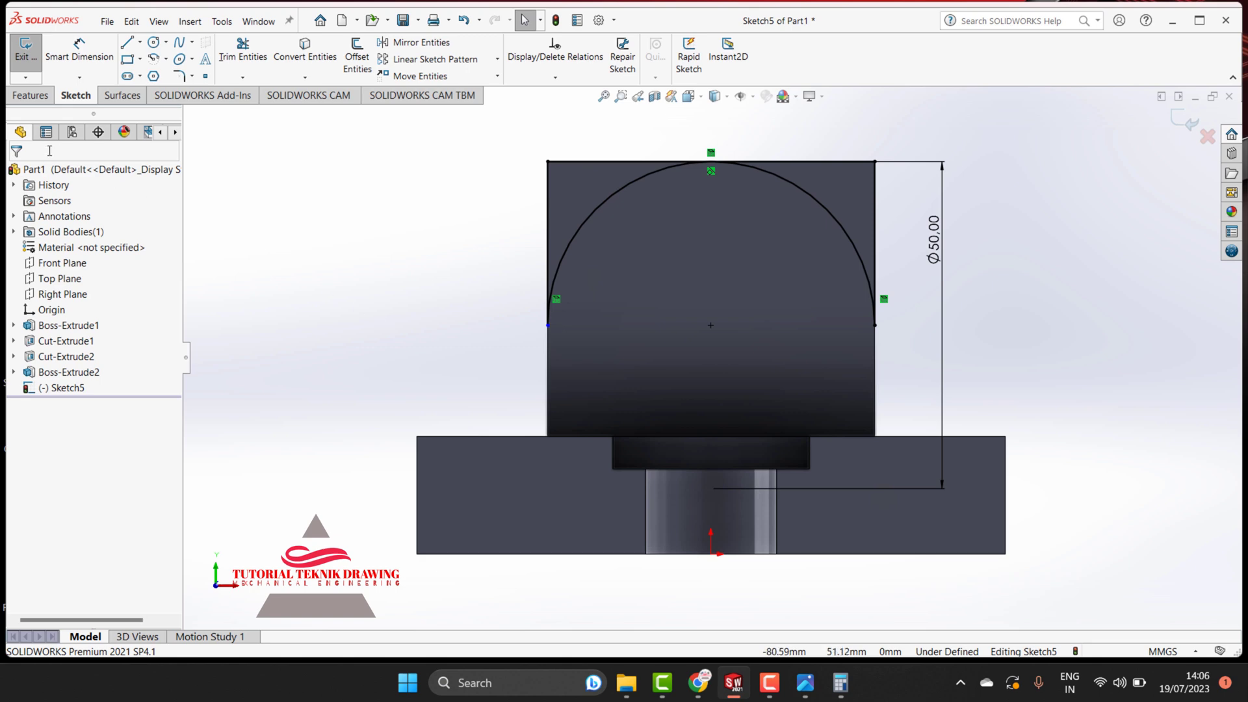
# Extrude-cut the two upper corner regions Blind 42 mm to round the upright's top
pyautogui.click(30, 96)
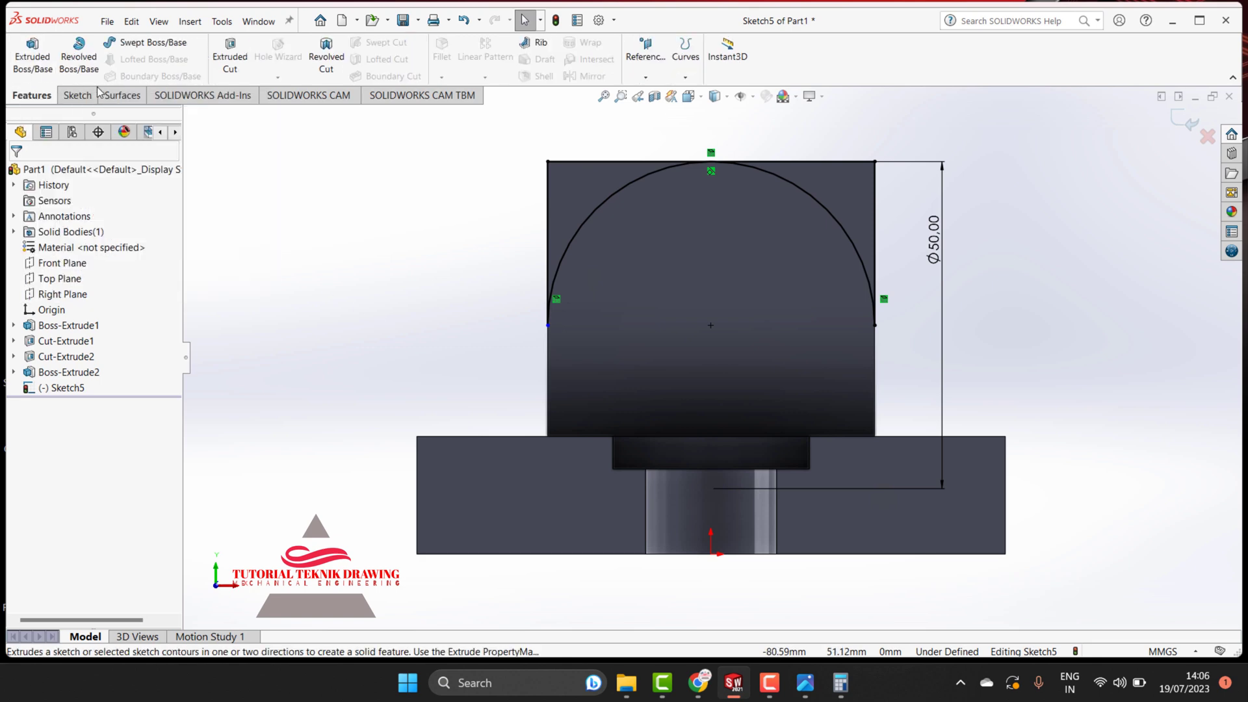
pyautogui.click(230, 57)
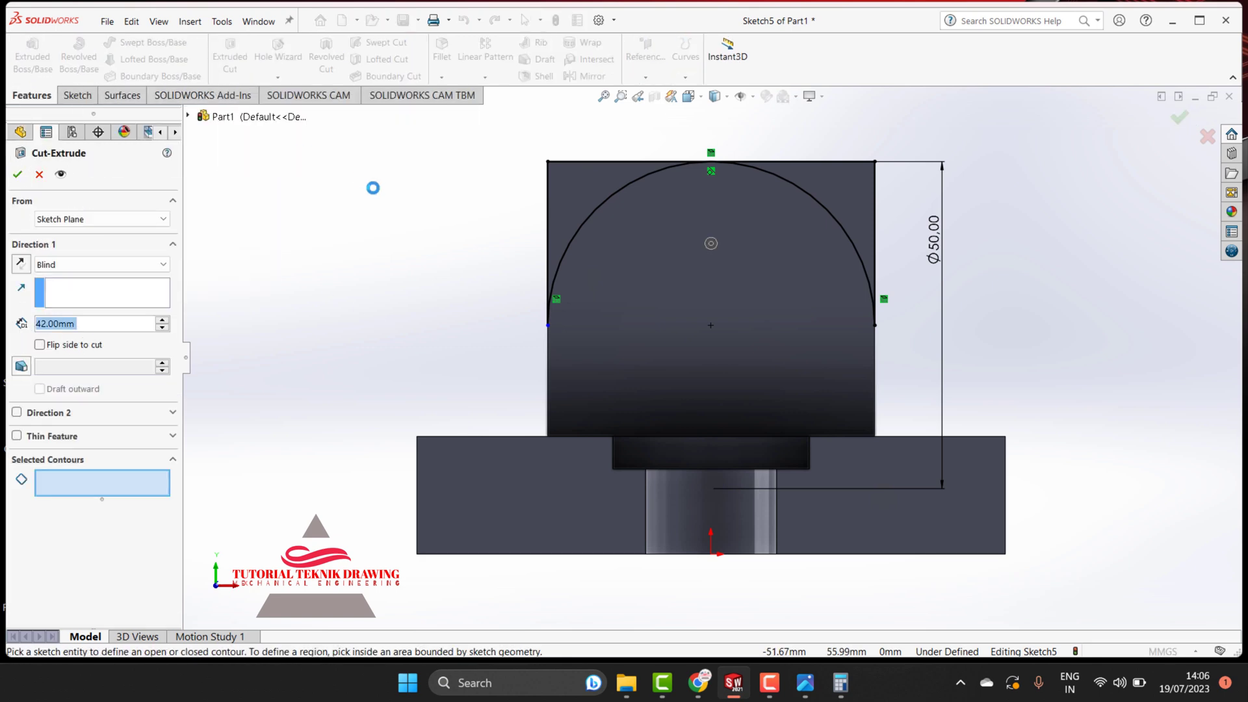
pyautogui.click(599, 195)
pyautogui.click(868, 199)
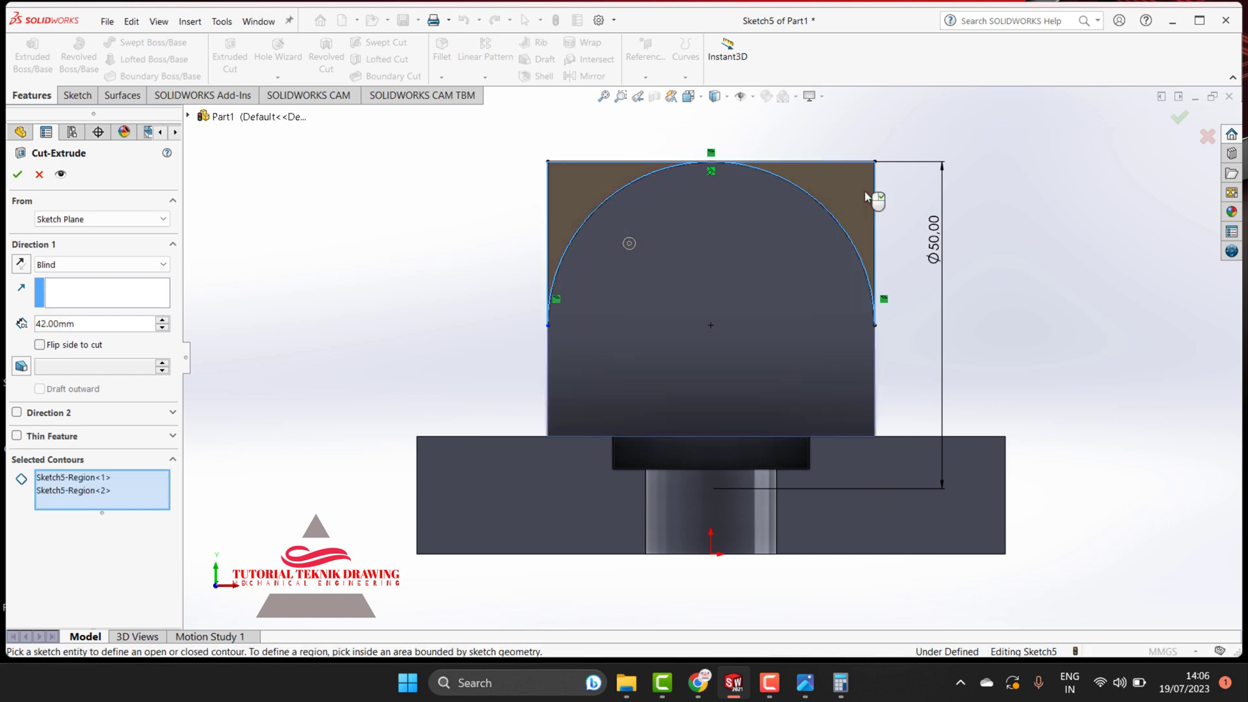
pyautogui.click(17, 174)
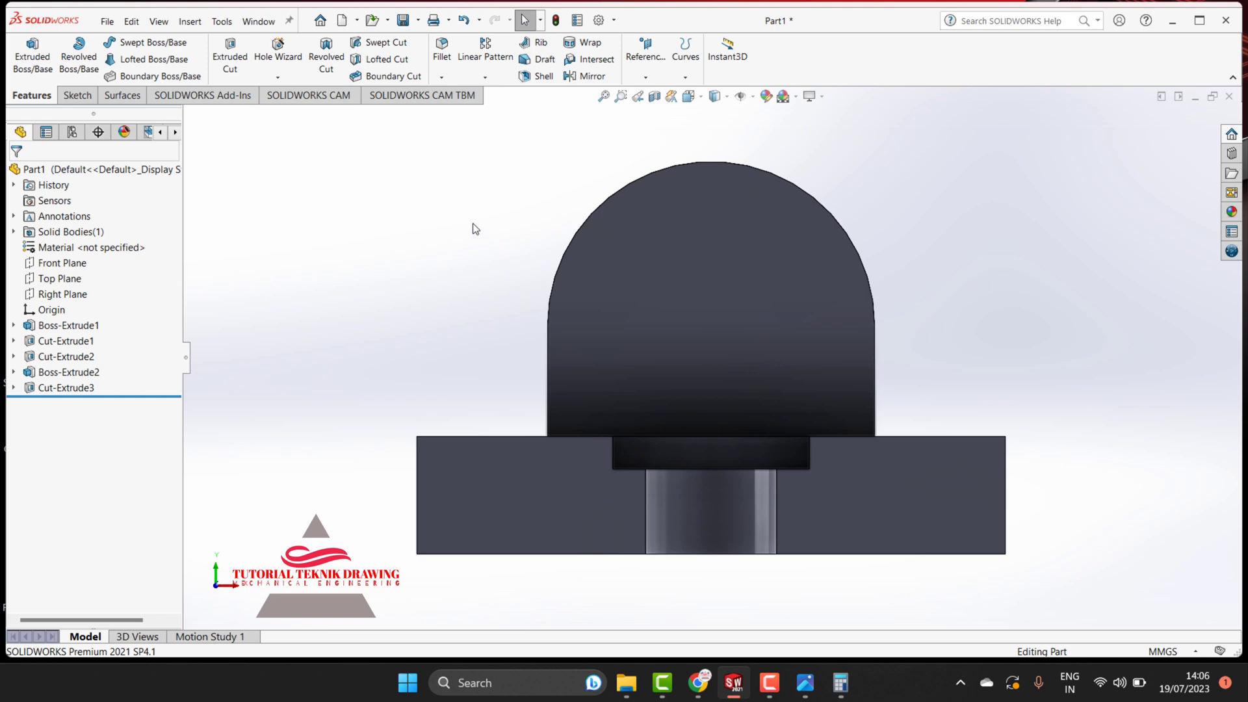
# Orbit the arched part into a 3-D view and pan the reference drawing to the Ø24 hole and R25 arch
pyautogui.rightClick(473, 223)
pyautogui.click(517, 282)
pyautogui.moveTo(518, 262); pyautogui.dragTo(816, 697)
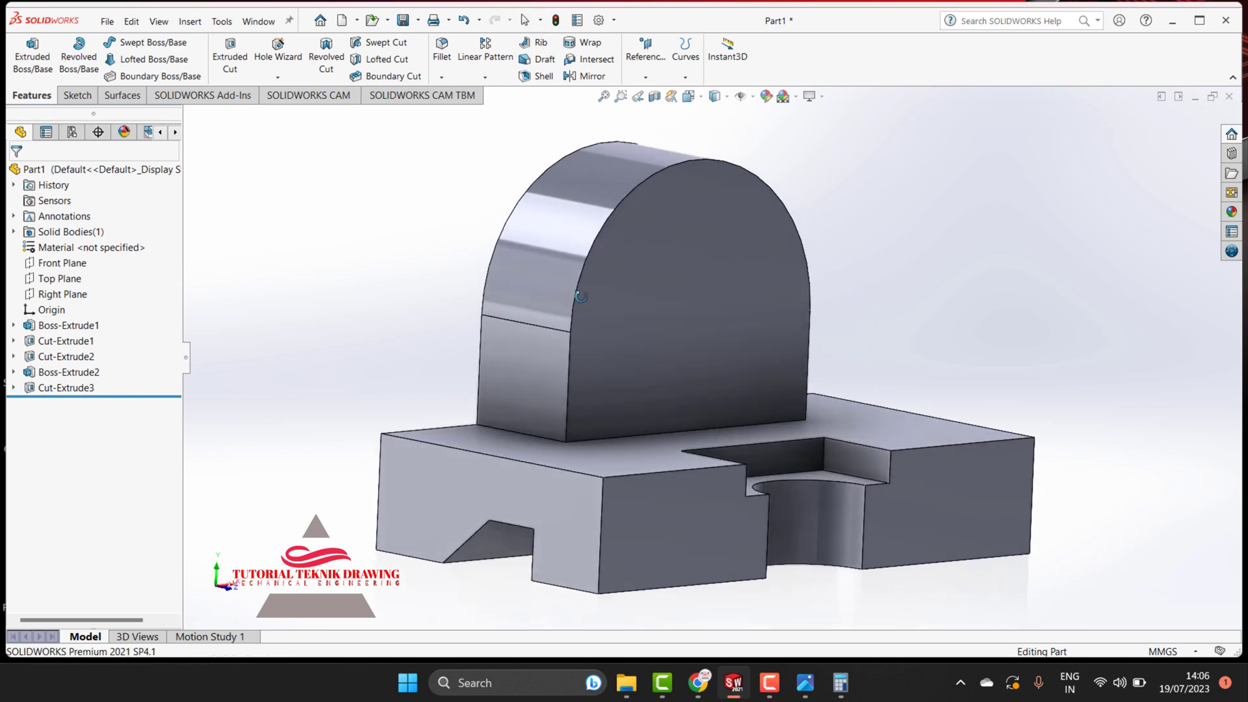
pyautogui.click(806, 685)
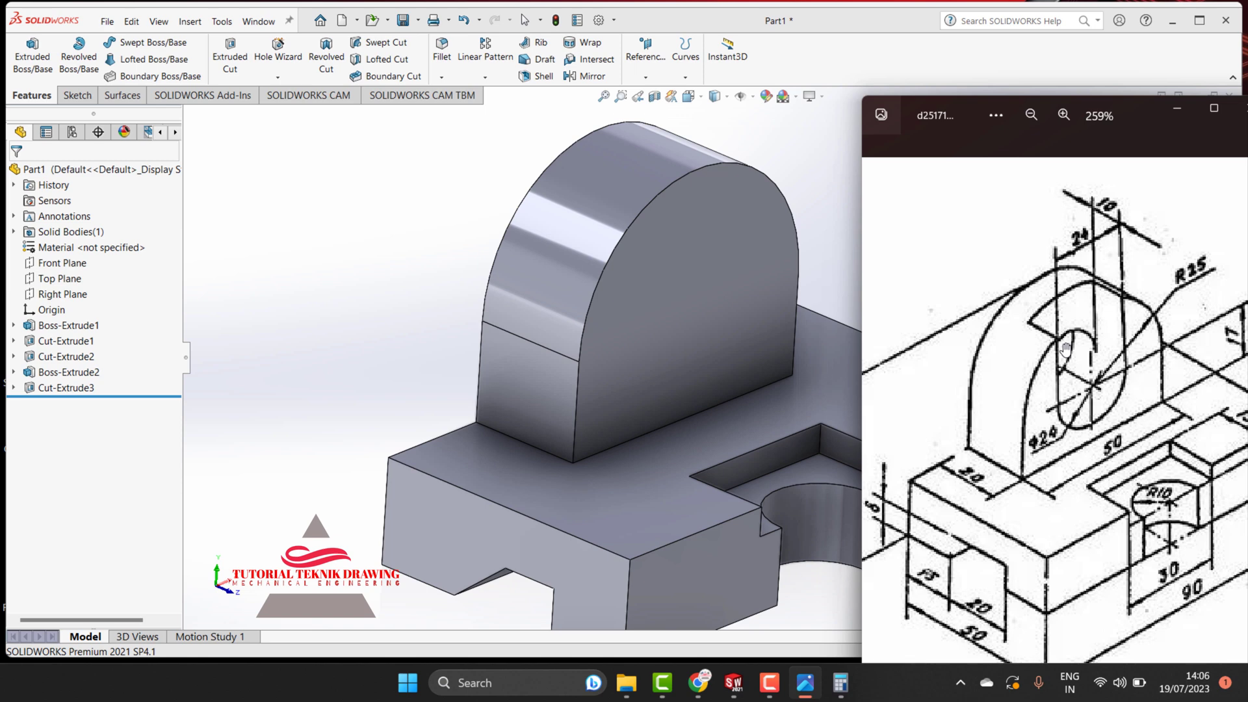
pyautogui.moveTo(1119, 359); pyautogui.dragTo(1098, 361)
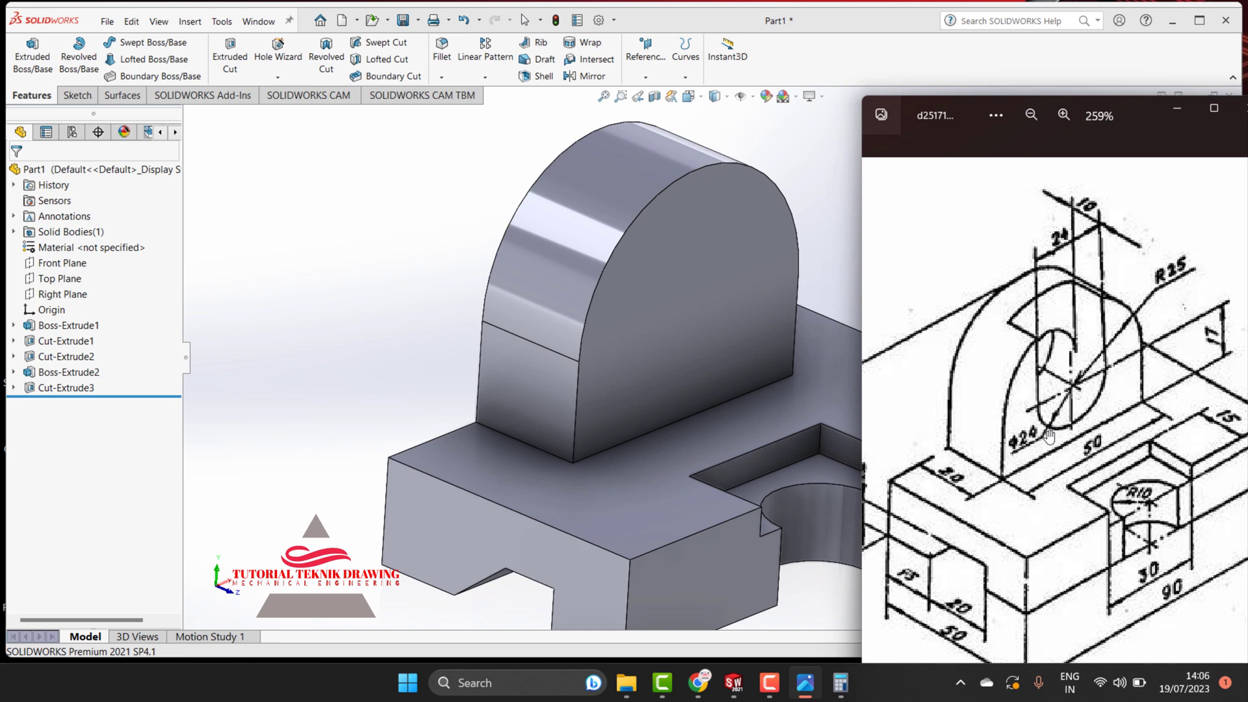
# Select the arched upright's front face and view it Normal To
pyautogui.click(1171, 114)
pyautogui.click(696, 249)
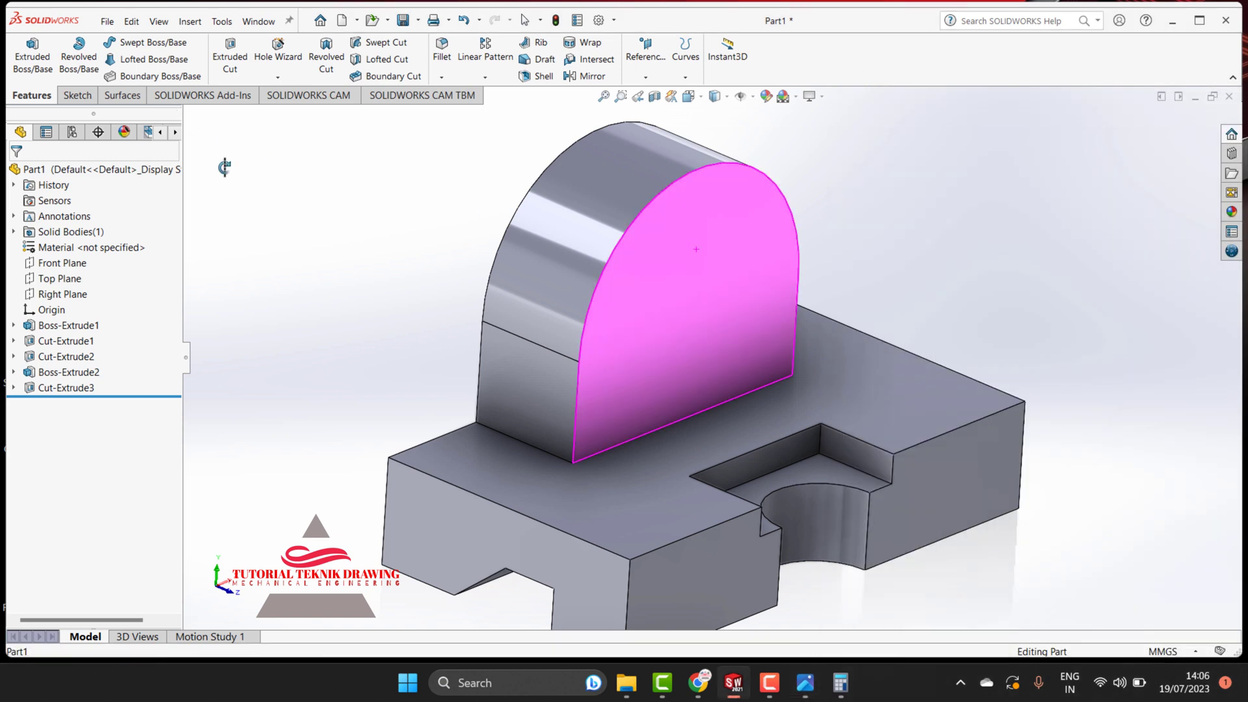
pyautogui.rightClick(294, 170)
pyautogui.click(335, 187)
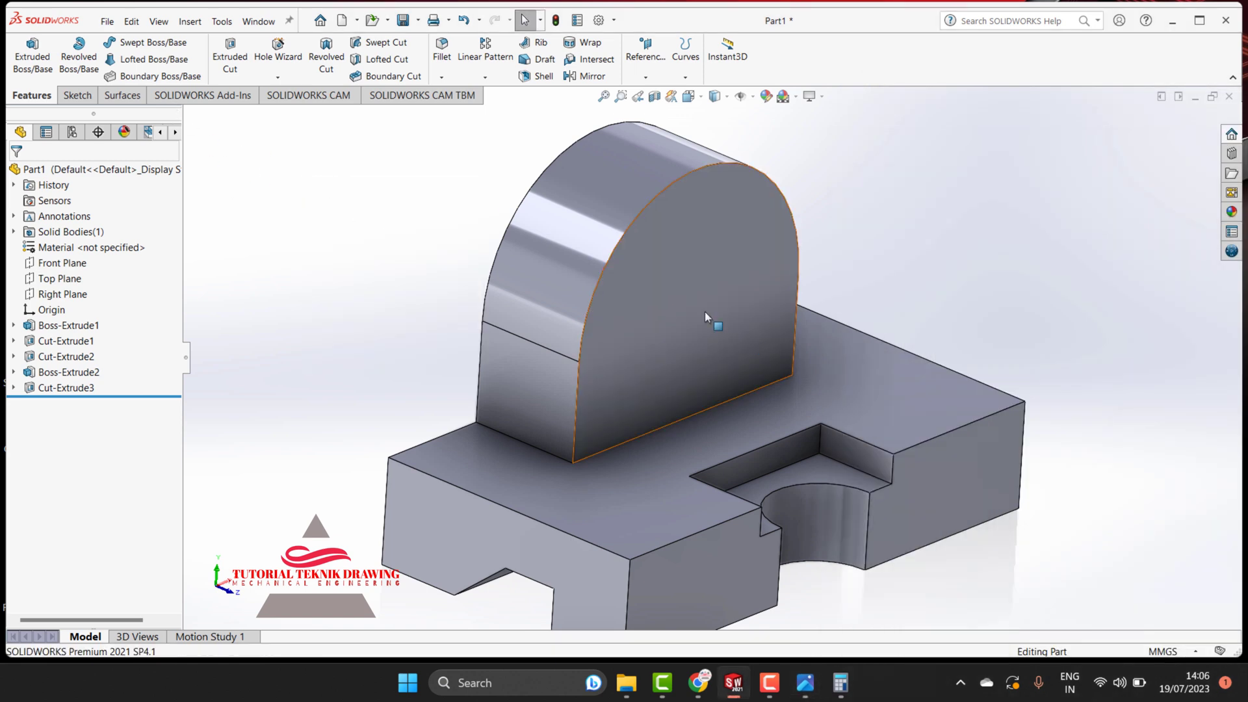
pyautogui.click(704, 313)
pyautogui.click(790, 260)
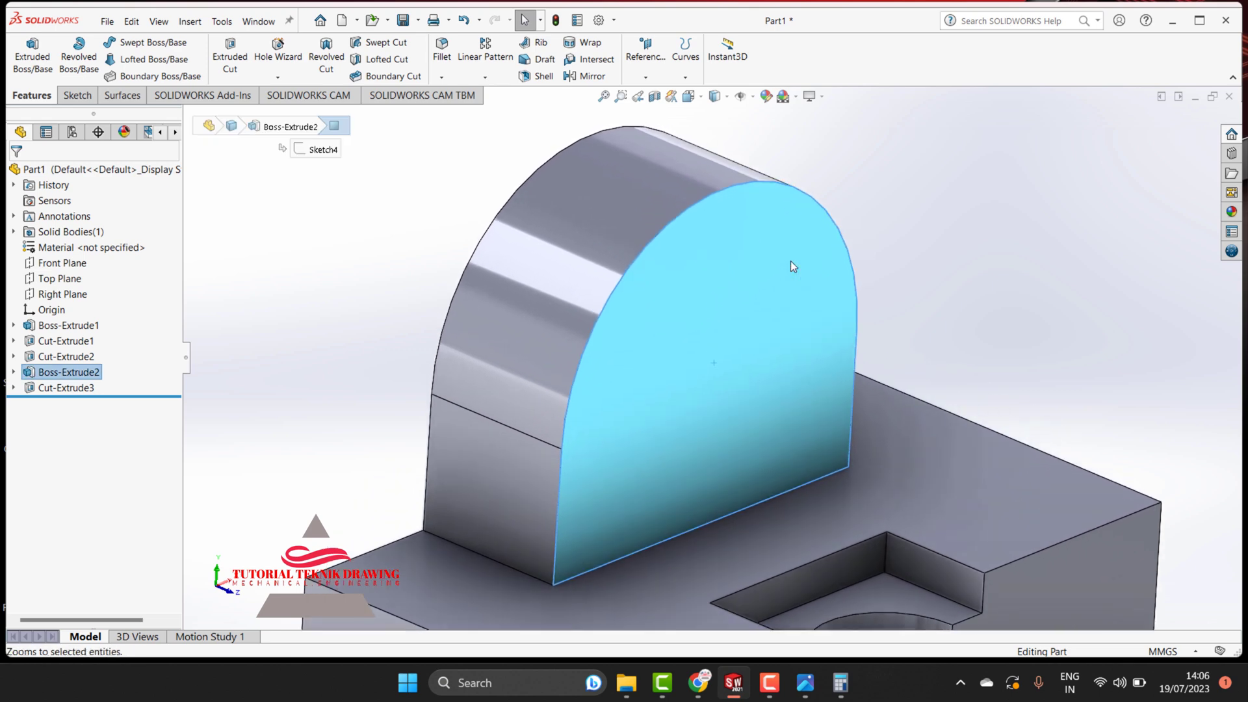
pyautogui.rightClick(790, 260)
pyautogui.click(889, 170)
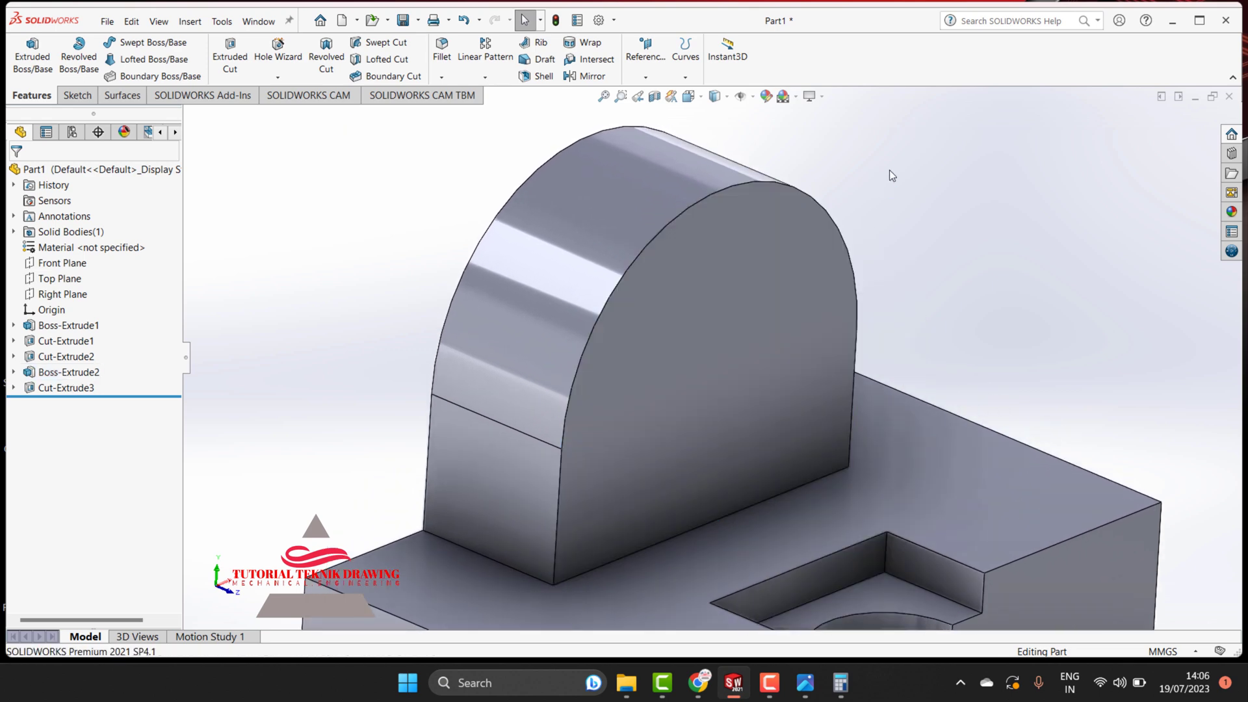
pyautogui.click(644, 410)
pyautogui.click(757, 377)
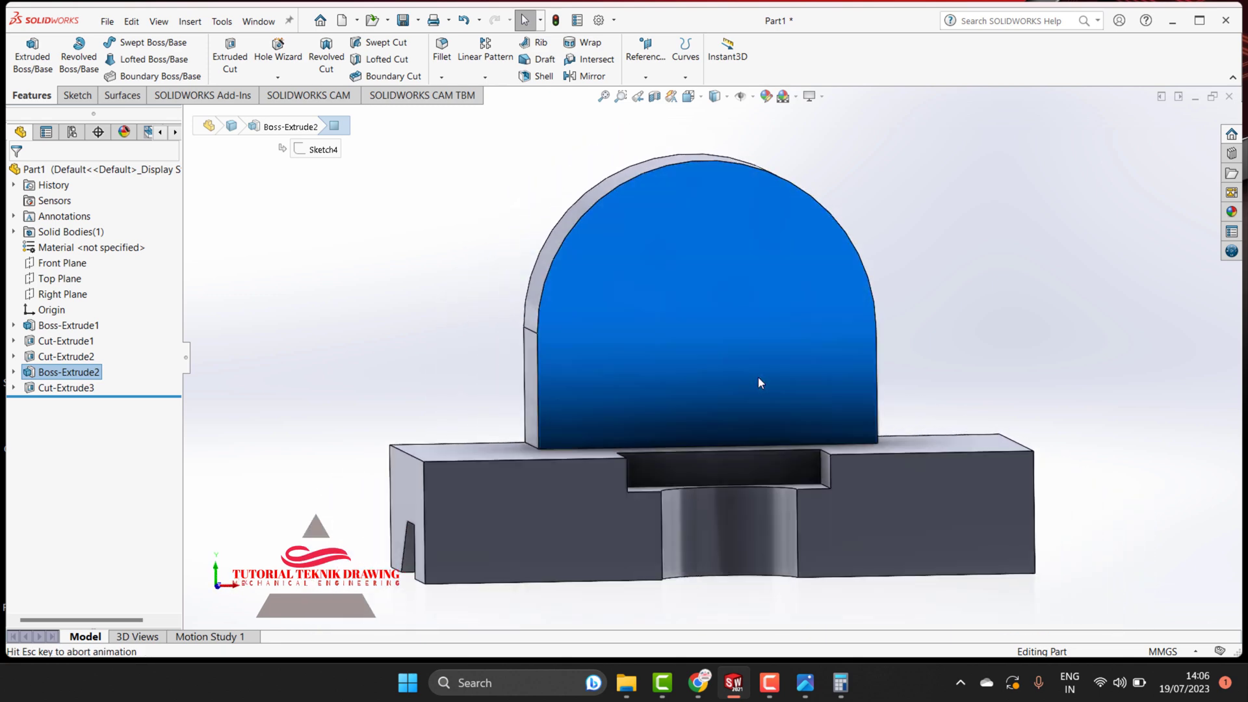
# Sketch a circle centred on the arc centre, 35 mm above the origin
pyautogui.click(76, 95)
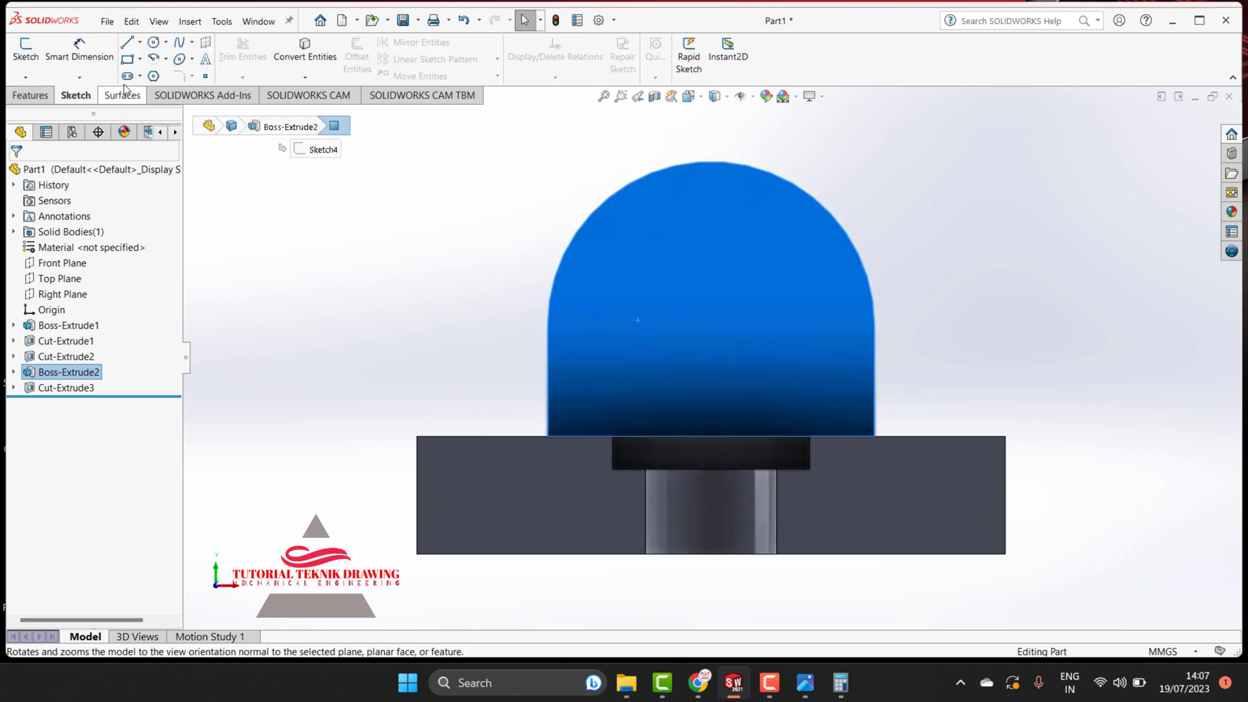
pyautogui.click(154, 44)
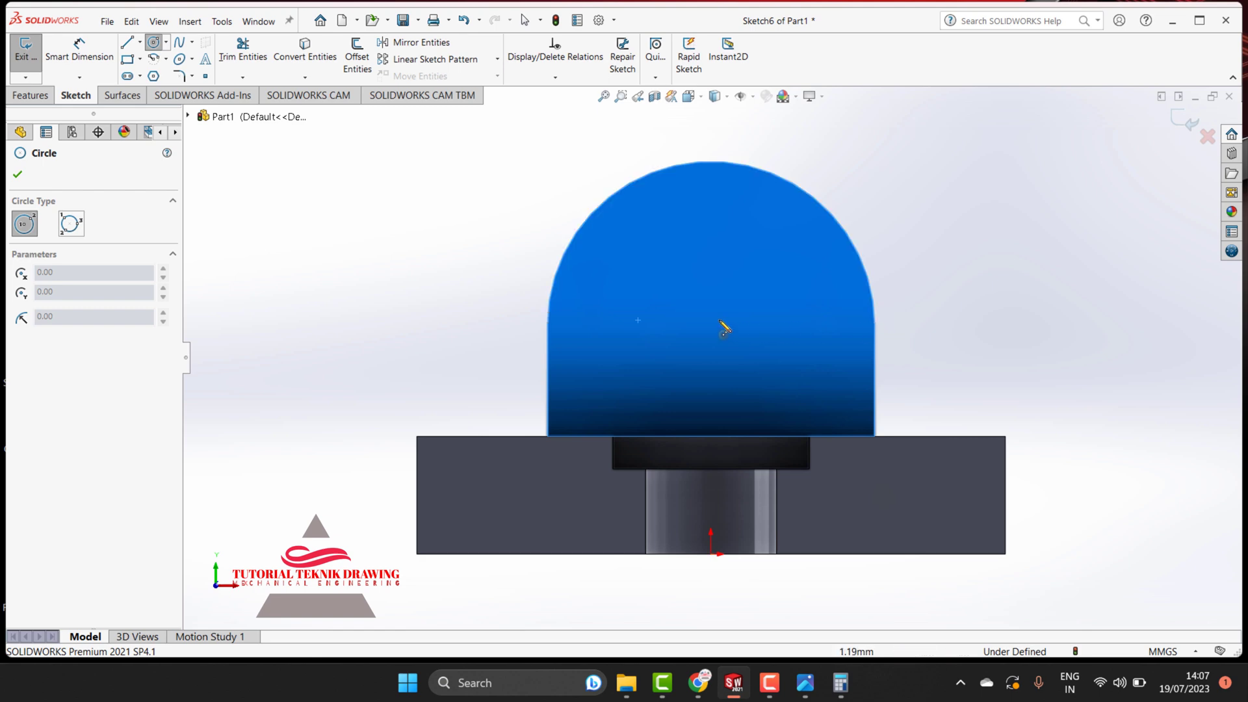
pyautogui.click(711, 325)
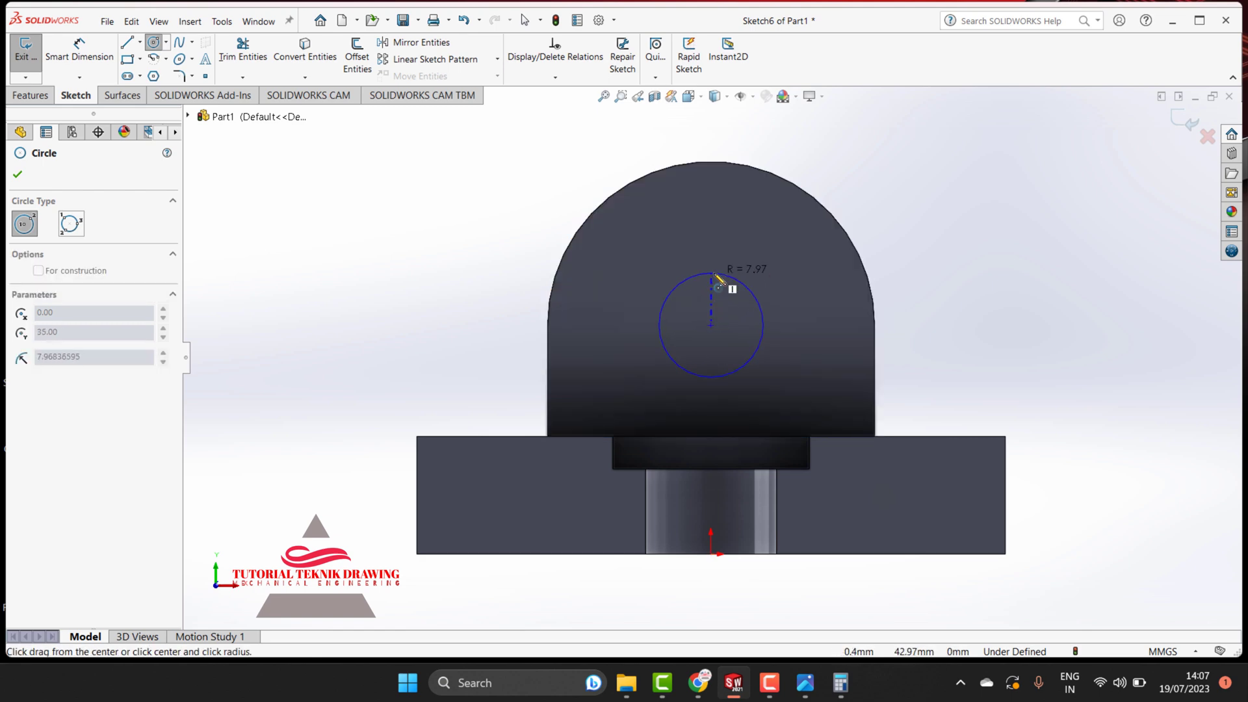
pyautogui.click(728, 276)
pyautogui.click(820, 689)
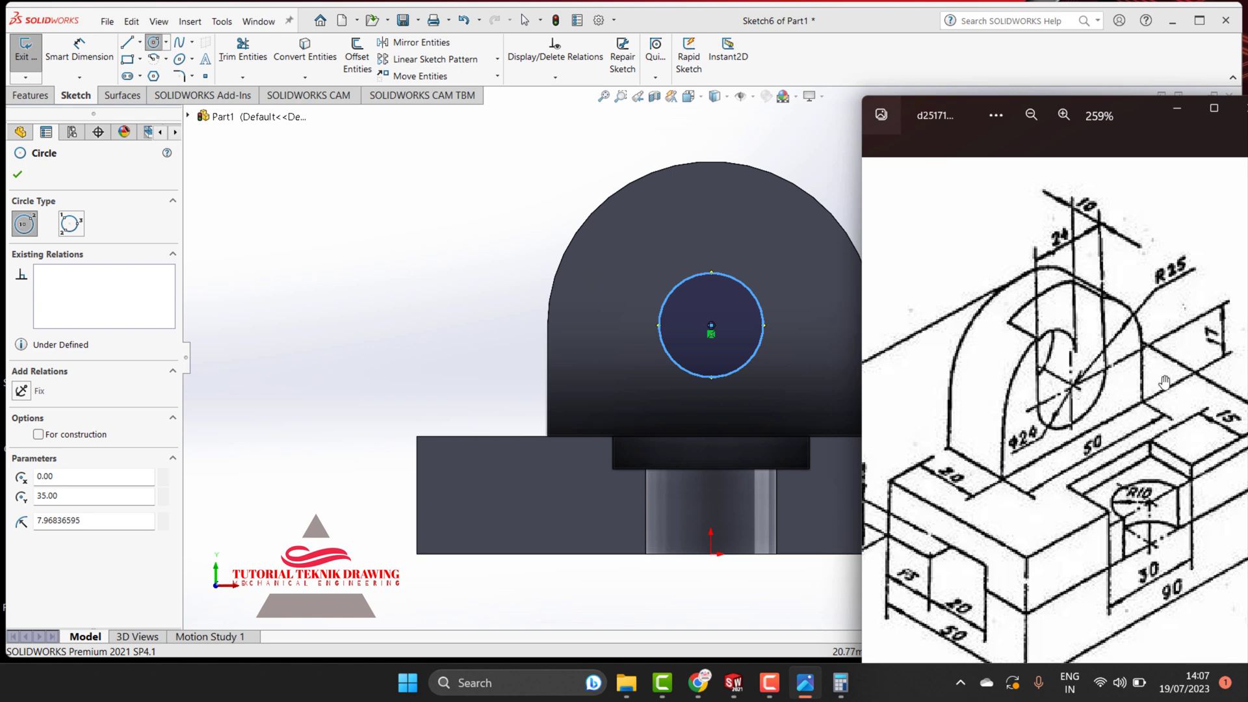
pyautogui.click(1176, 109)
# Dimension the circle's centre 17 mm above the base's top edge, checking the reference drawing
pyautogui.press('d')
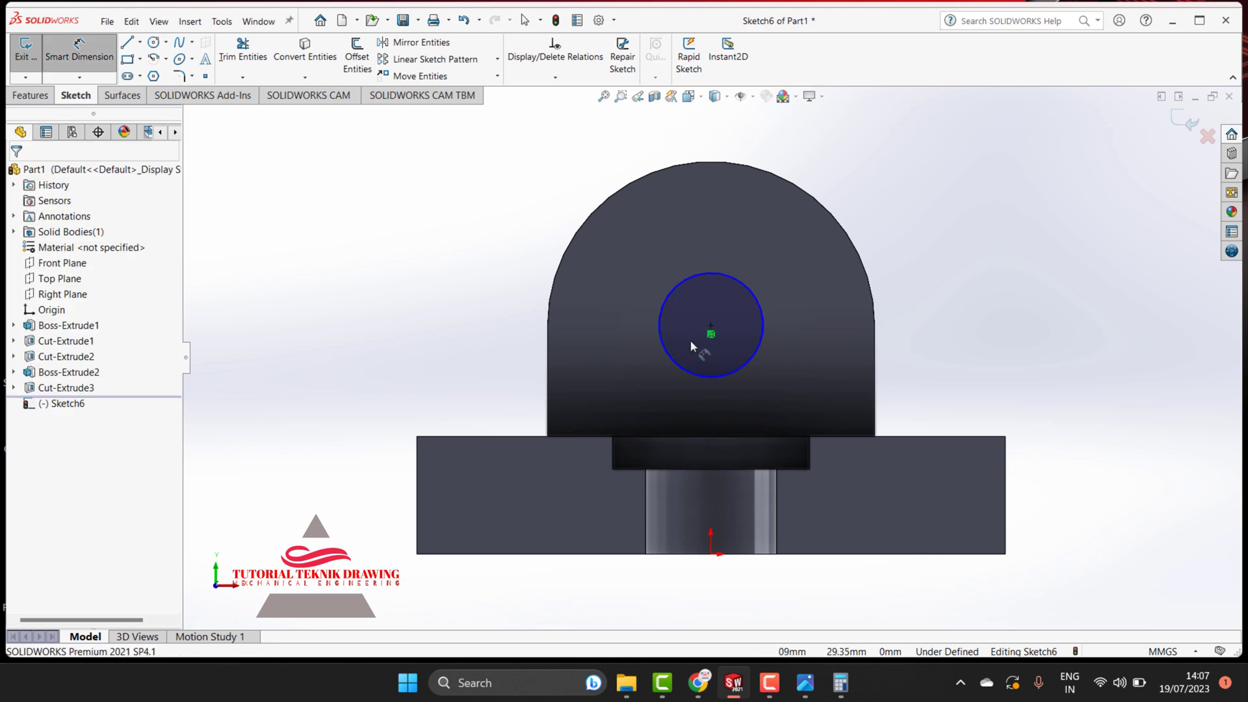
pyautogui.click(710, 330)
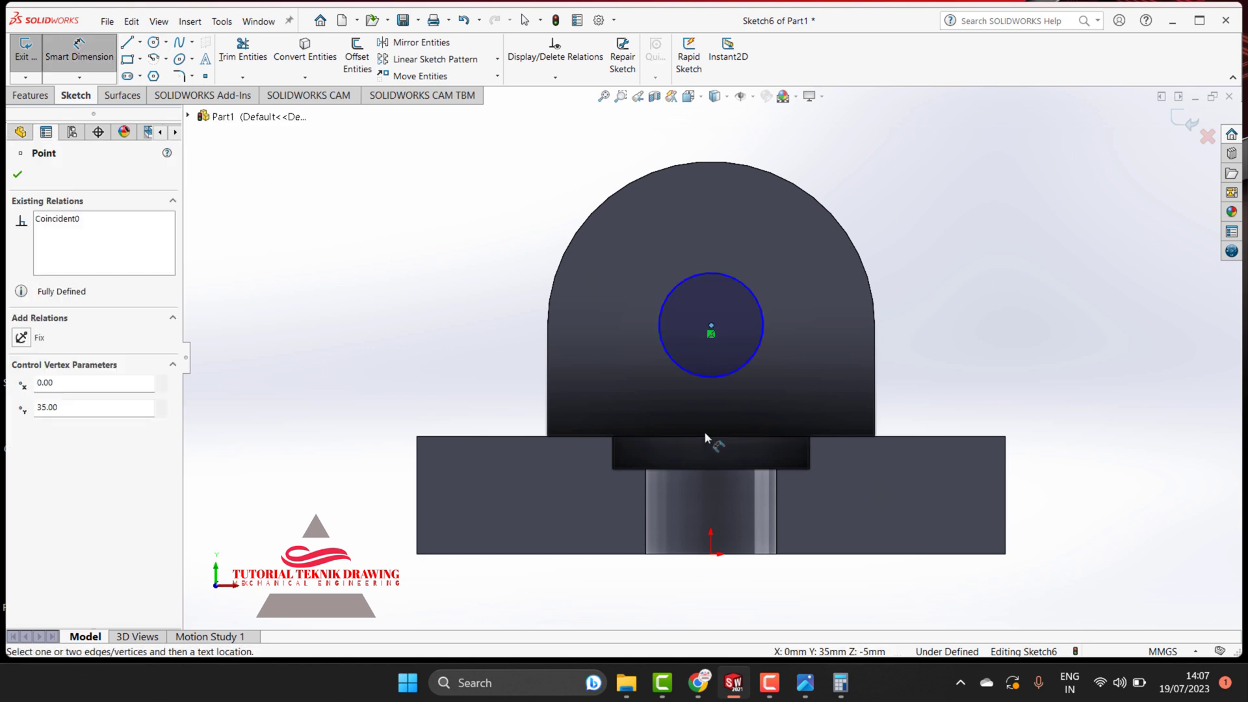
pyautogui.click(578, 436)
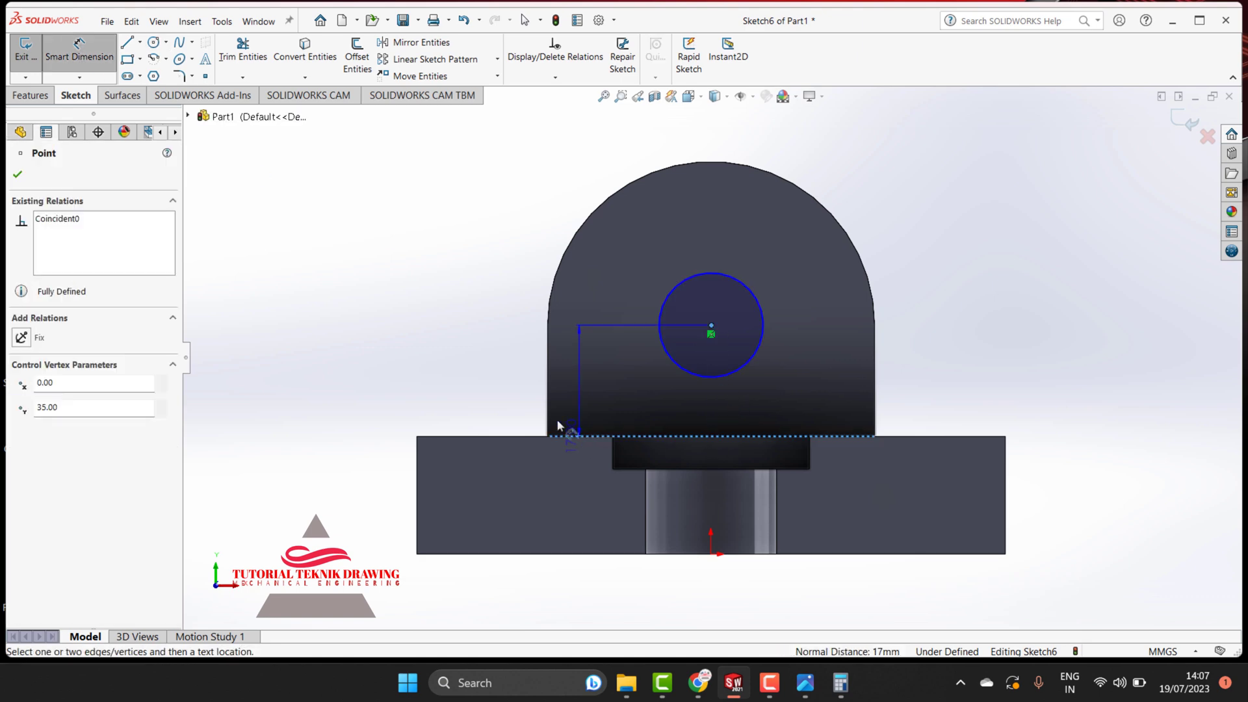
pyautogui.click(488, 388)
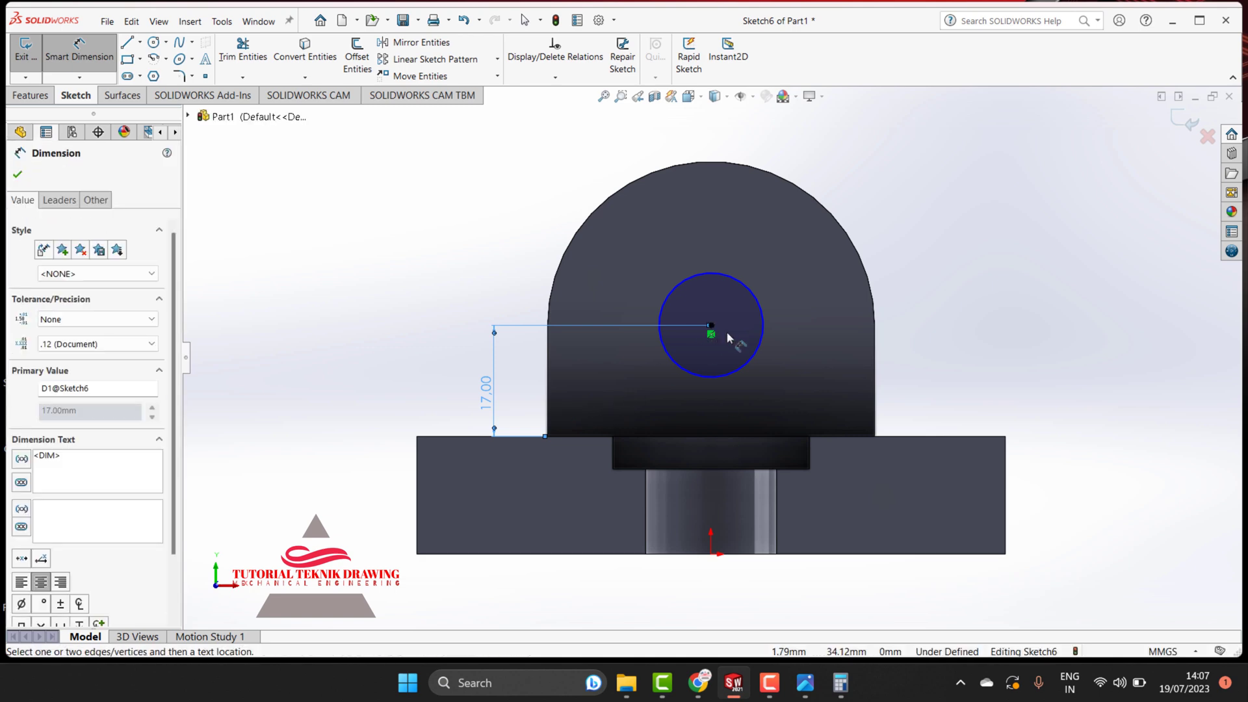
pyautogui.click(809, 682)
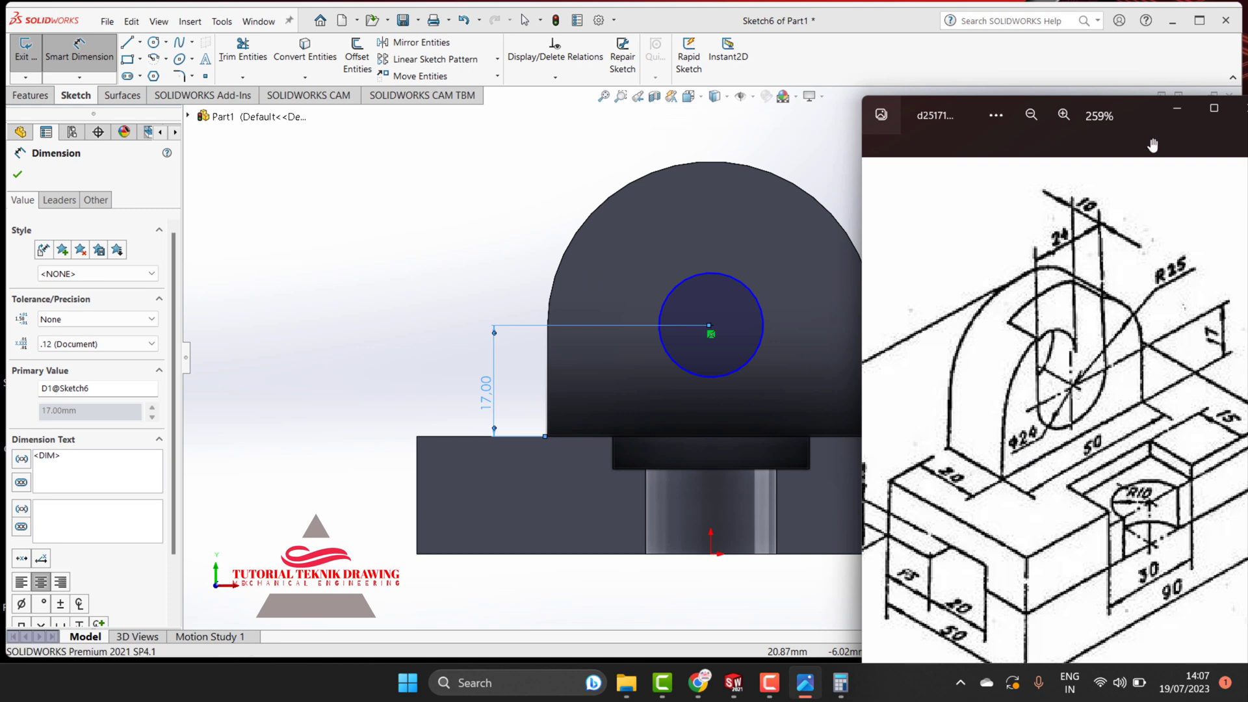
pyautogui.click(1176, 108)
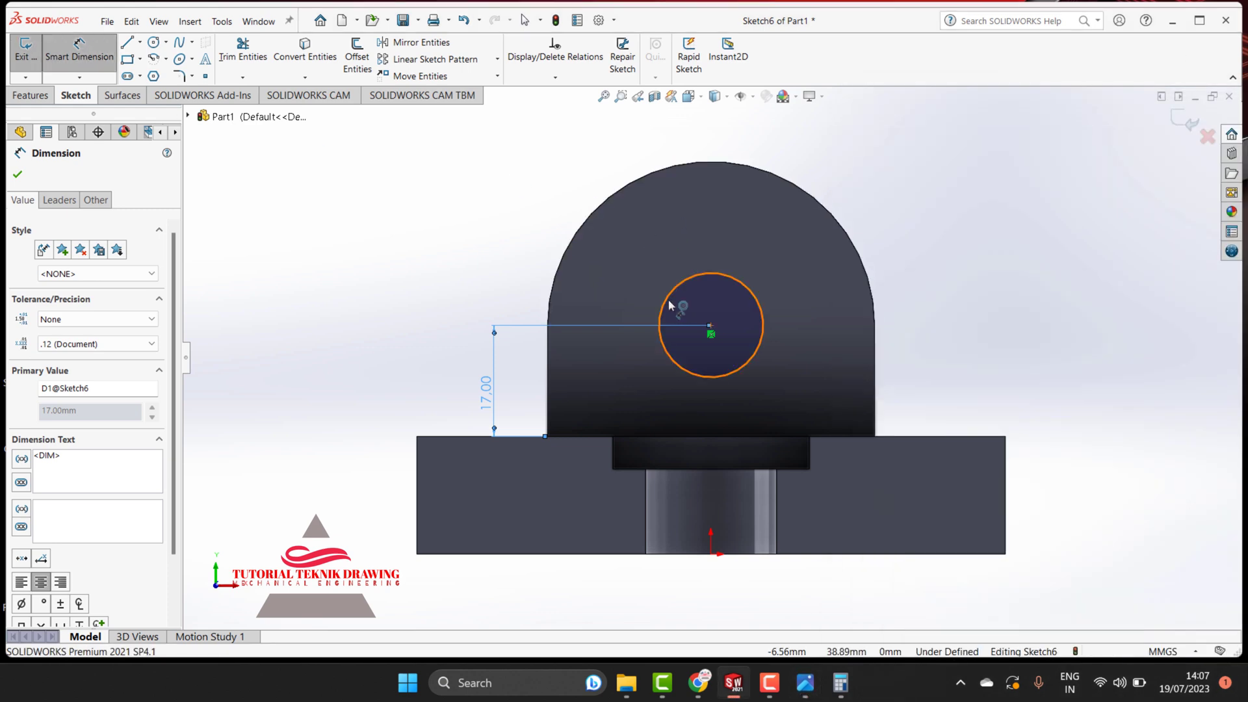
# Dimension the circle's diameter as Ø25 mm
pyautogui.click(669, 304)
pyautogui.click(694, 211)
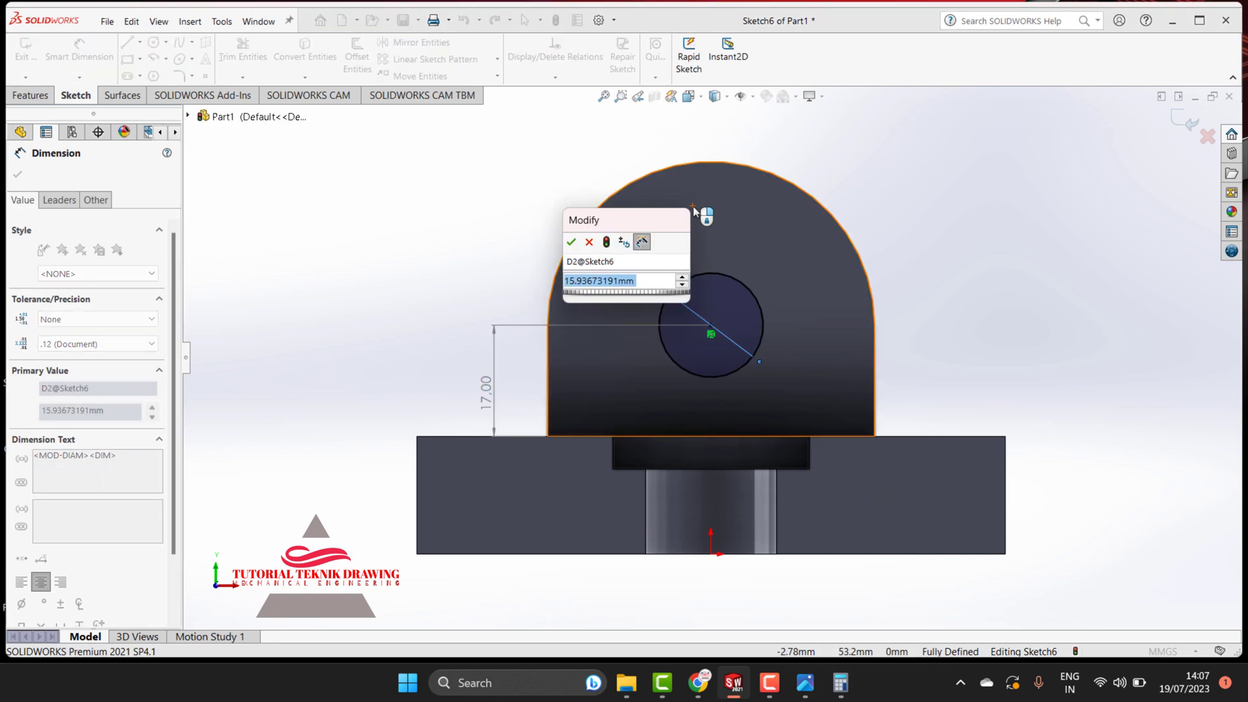
pyautogui.write('25')
pyautogui.press('Return')
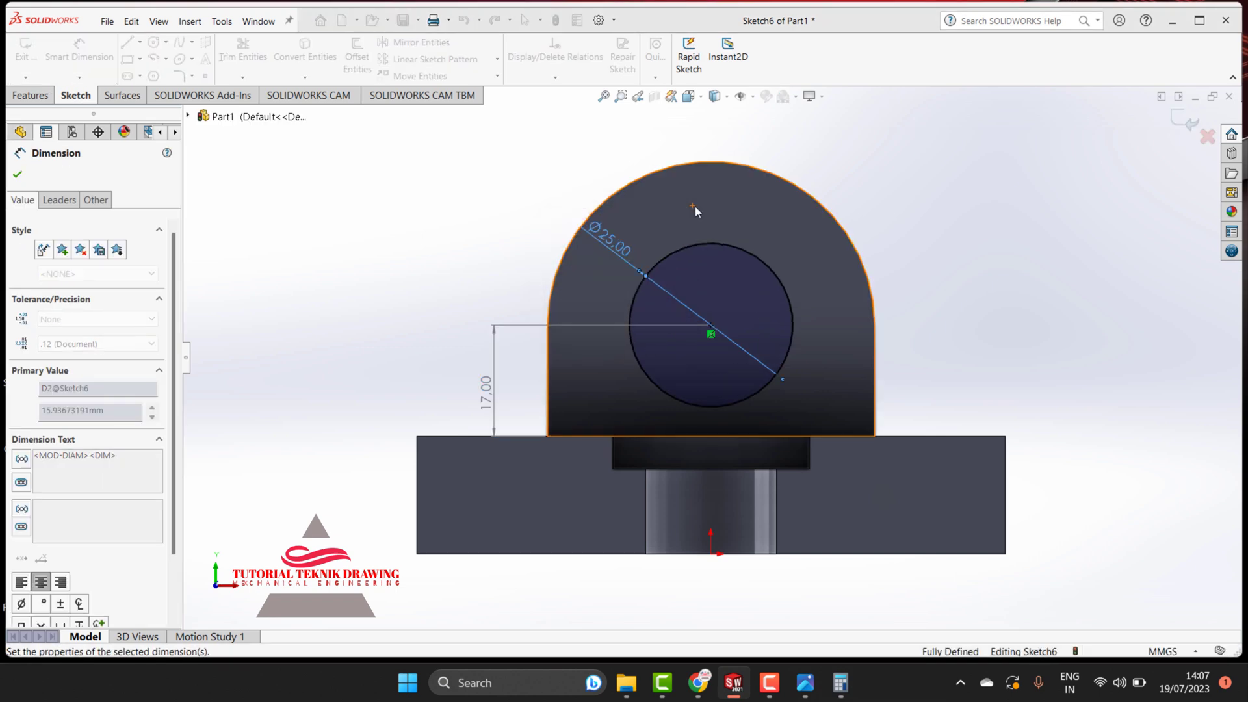
# Zoom in and out on the reference drawing to verify the circle sizes
pyautogui.click(804, 682)
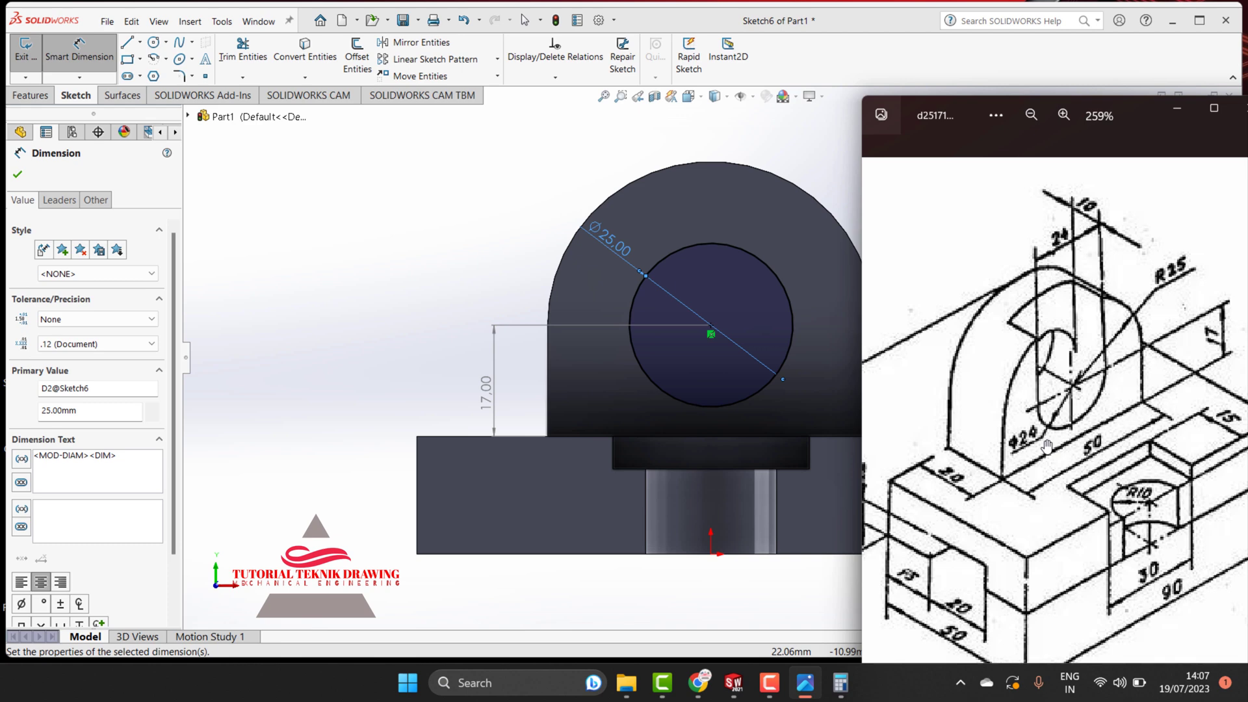
pyautogui.click(1063, 115)
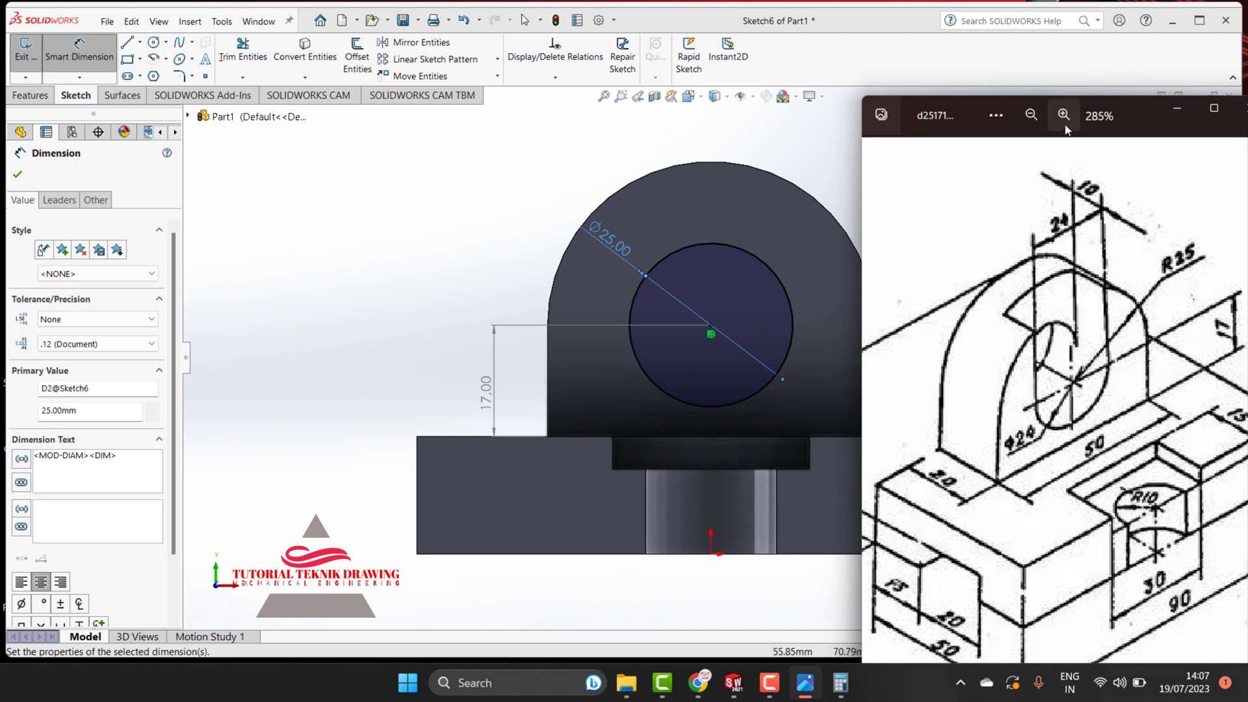
pyautogui.click(1064, 115)
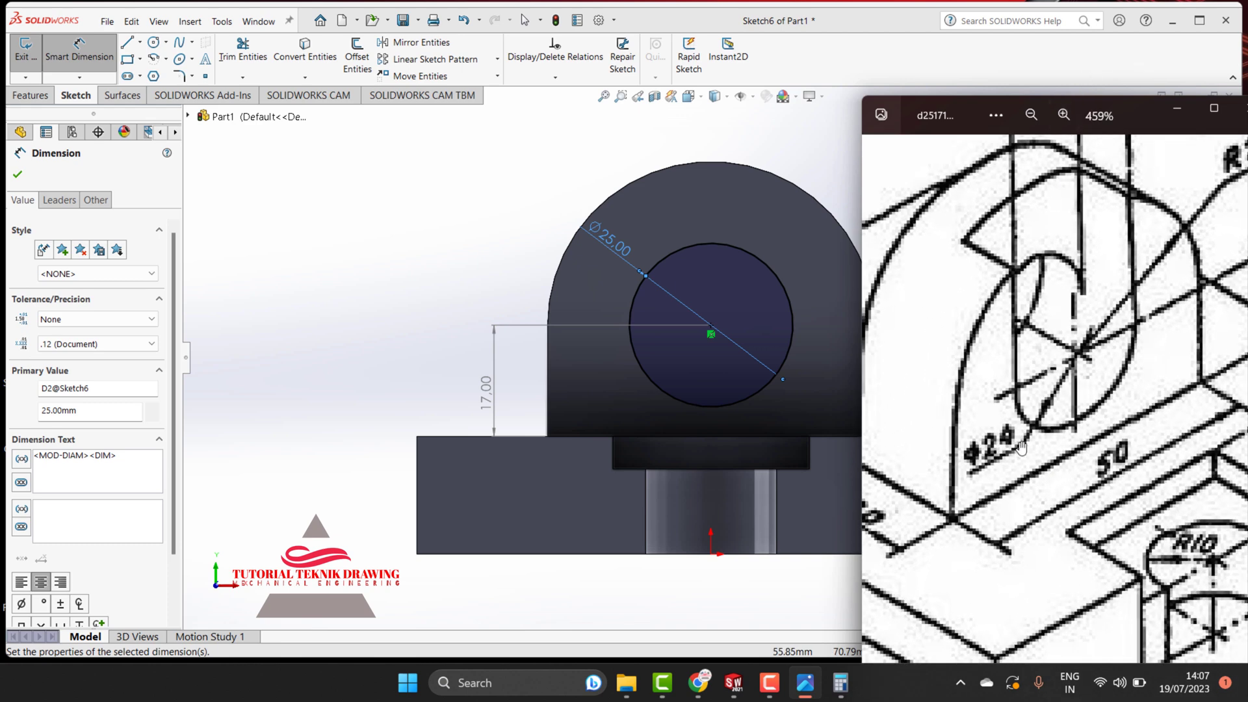
pyautogui.click(1030, 115)
pyautogui.click(1030, 115)
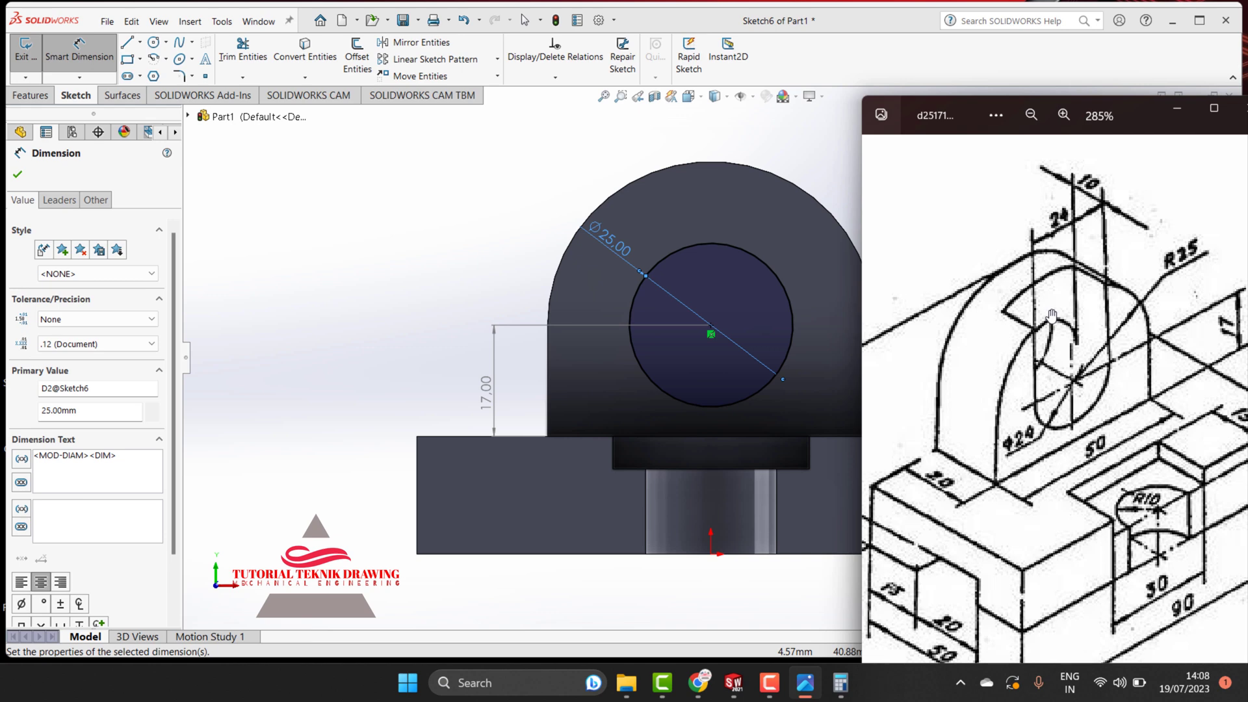
# Change Sketch6's circle diameter from 25 to 24 mm and recheck the reference drawing
pyautogui.click(612, 246)
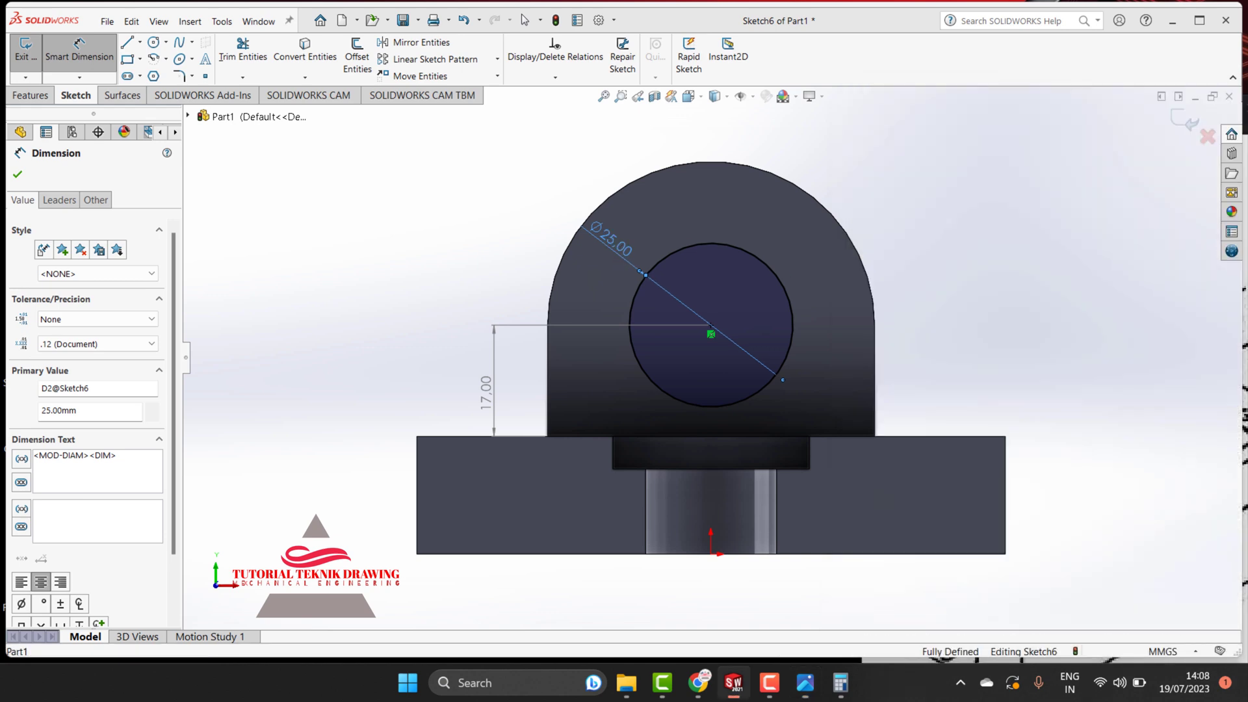
pyautogui.doubleClick(612, 246)
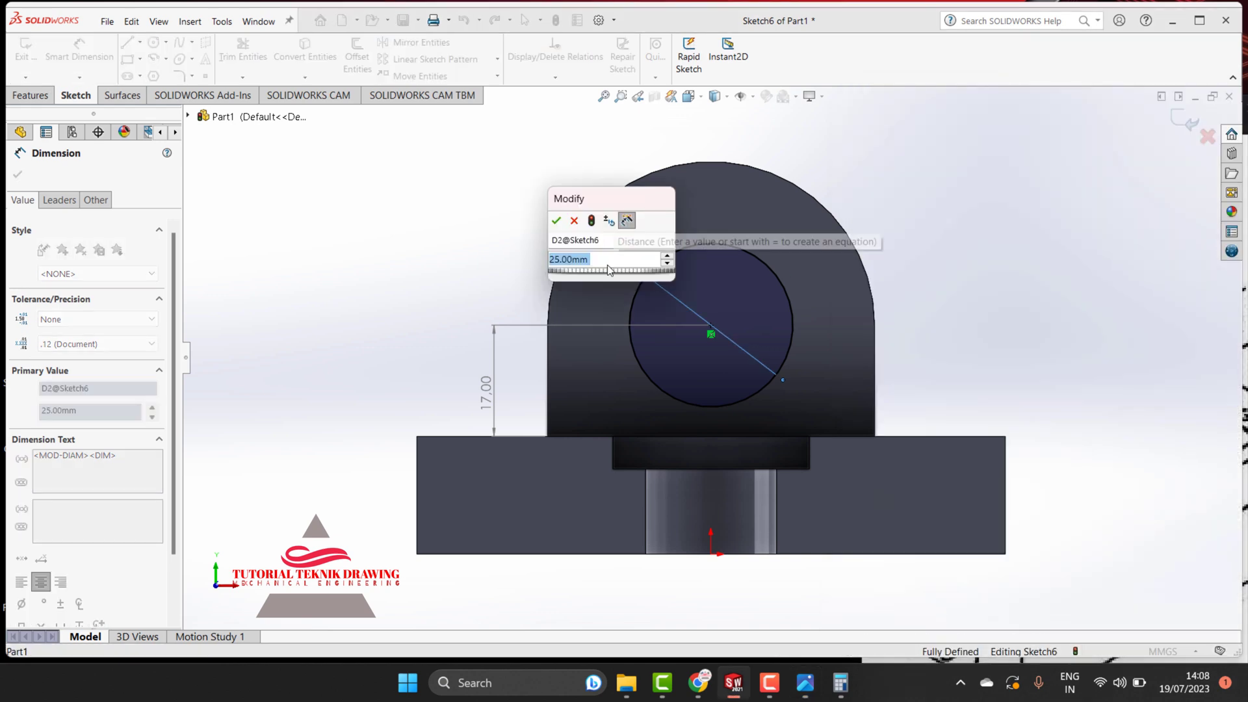
pyautogui.write('24')
pyautogui.press('Return')
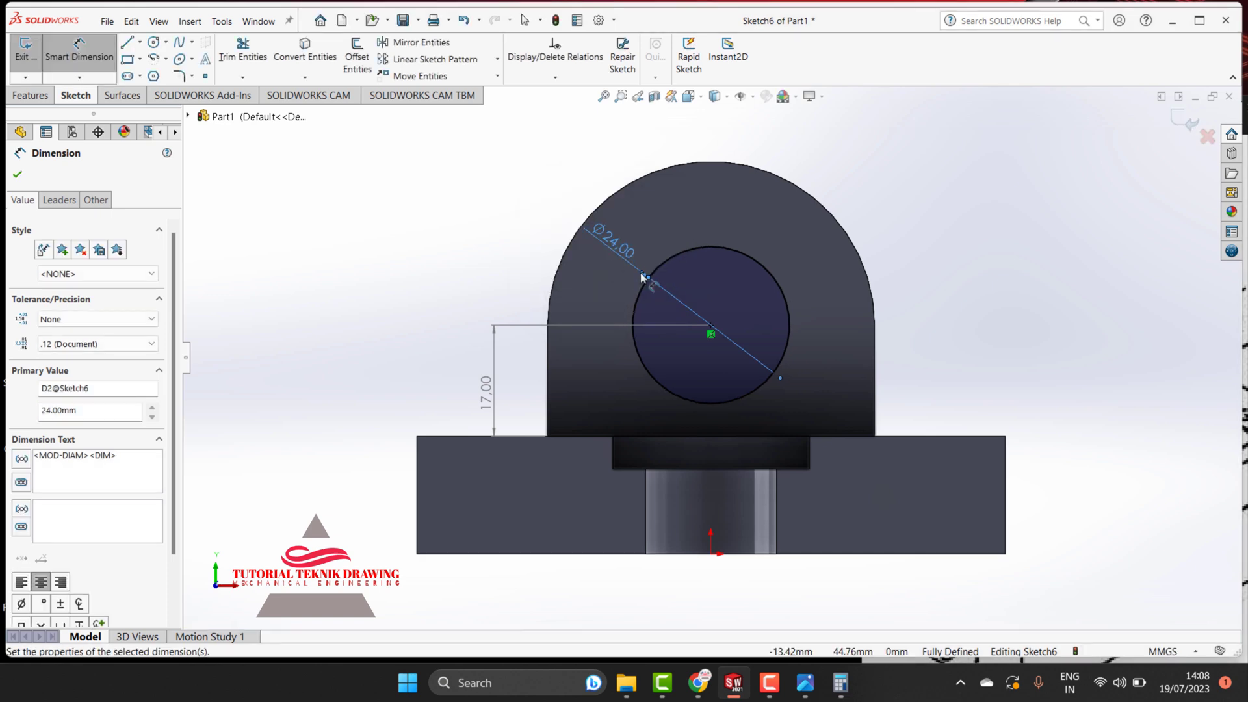
pyautogui.click(805, 683)
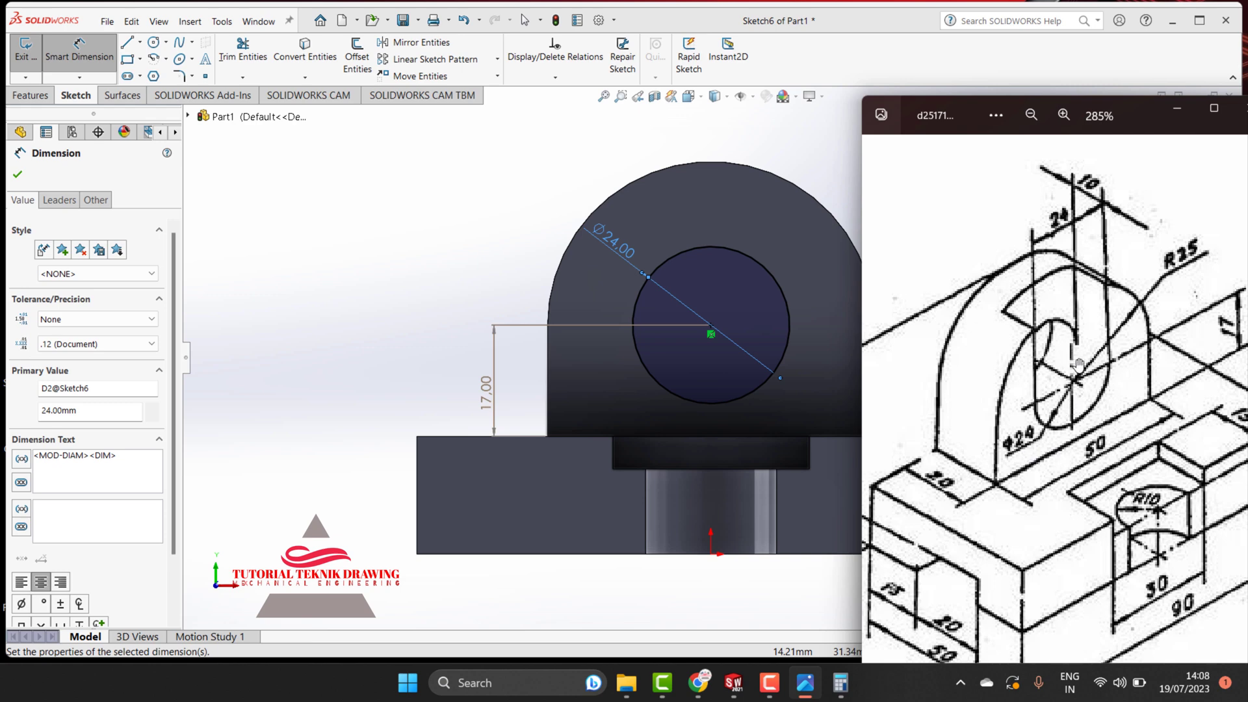
# Draw lines up from both circle sides and across the top, forming a 24 mm-wide open rectangle
pyautogui.click(1168, 113)
pyautogui.click(127, 43)
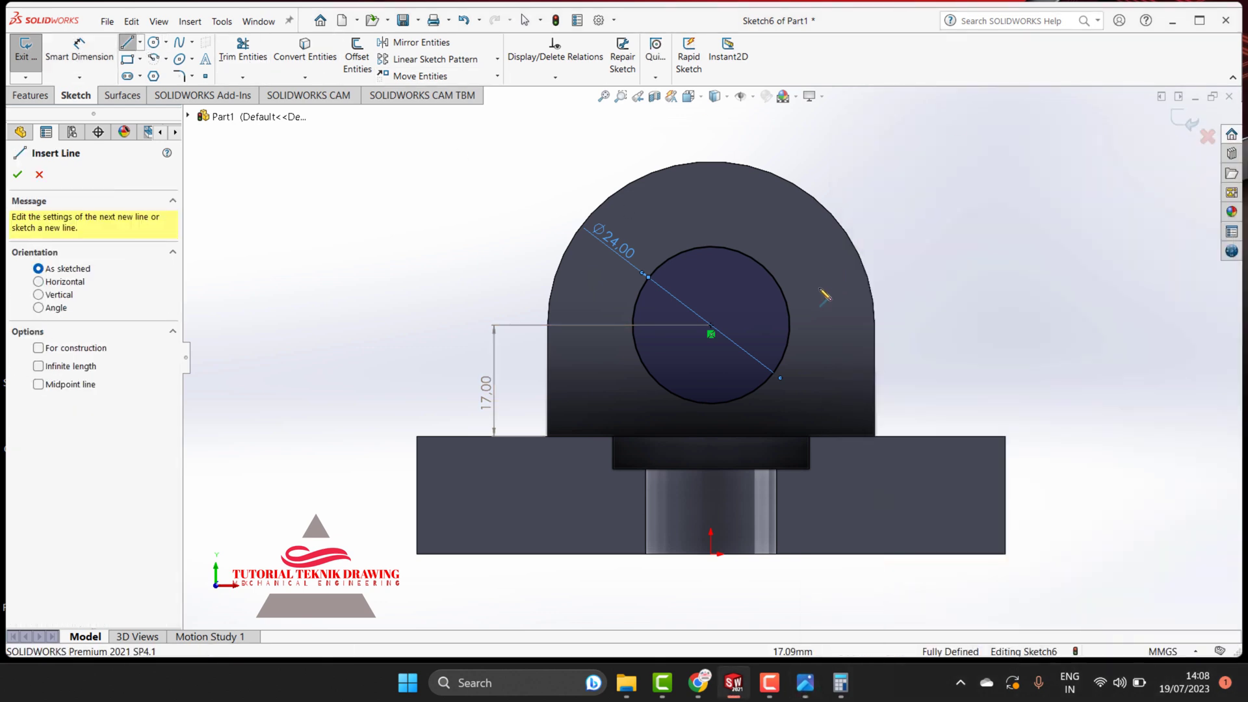
pyautogui.click(790, 325)
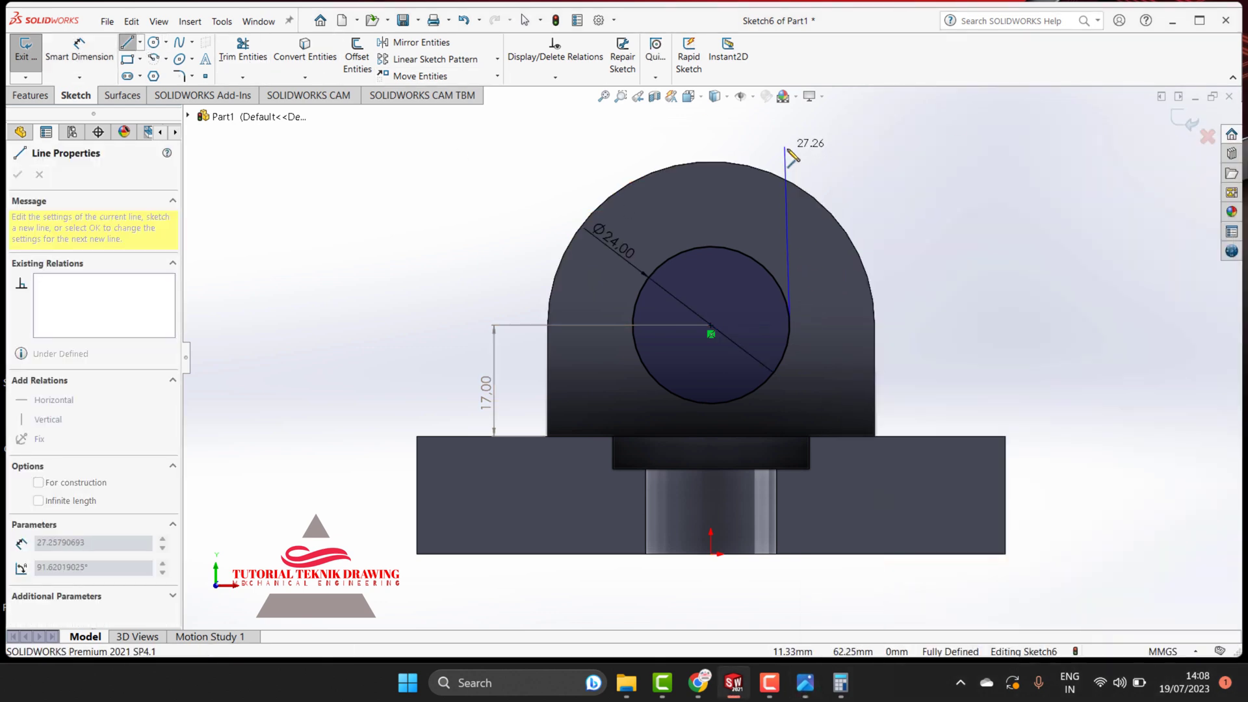
pyautogui.click(790, 149)
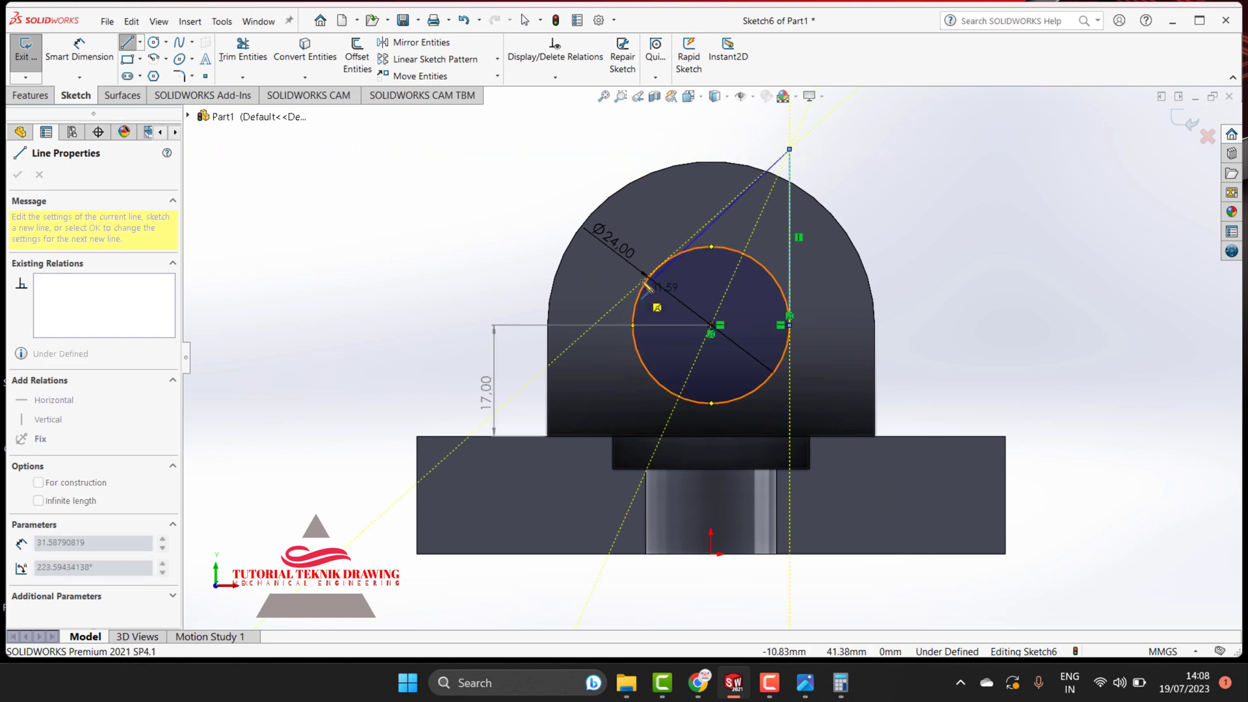
pyautogui.click(632, 149)
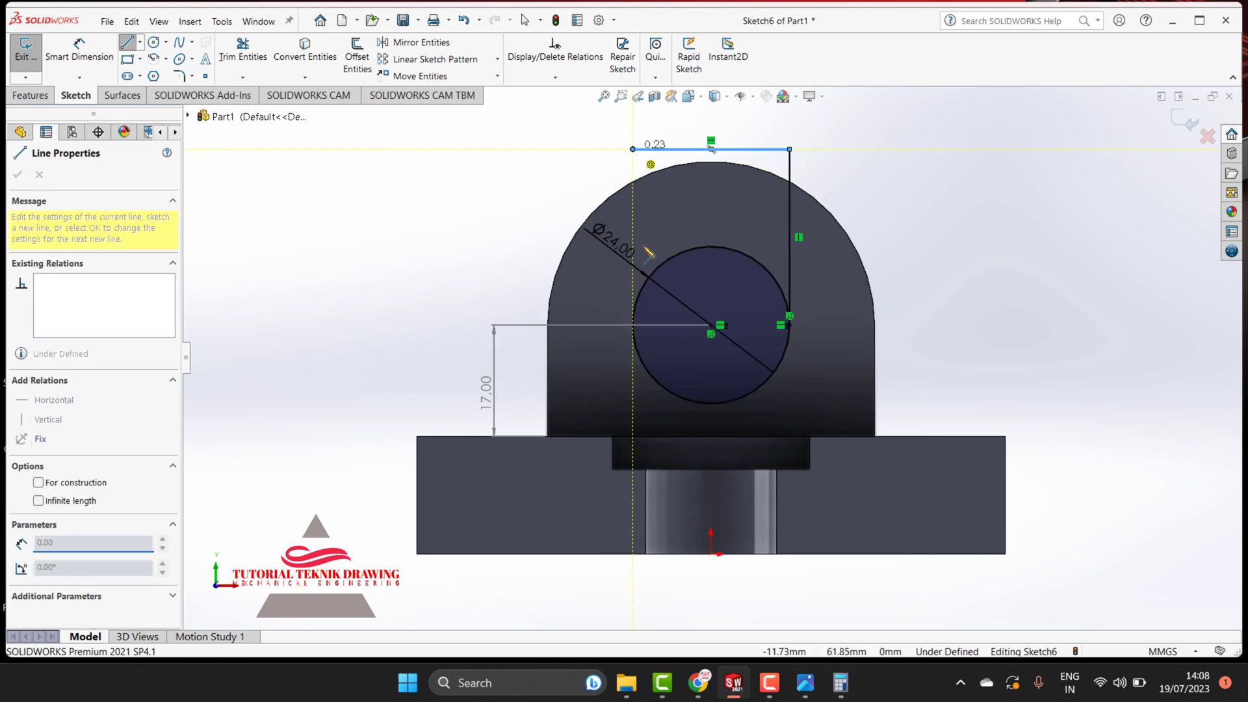
pyautogui.click(633, 329)
pyautogui.press('Escape')
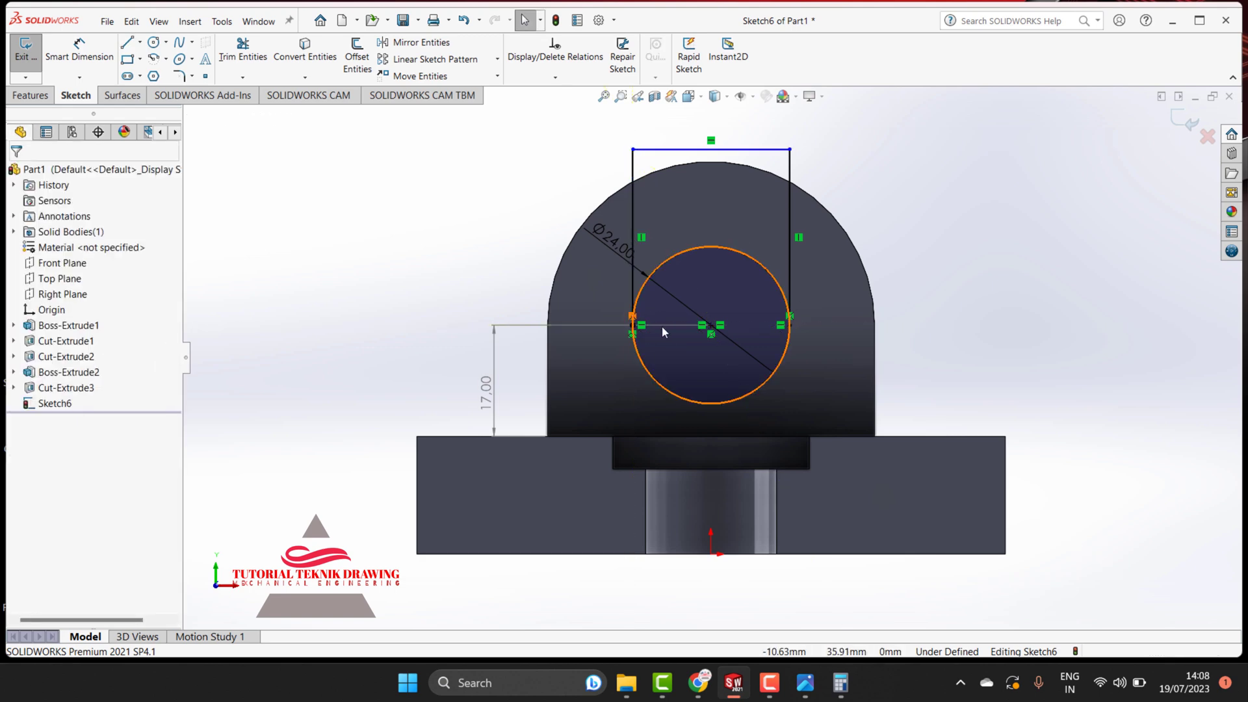
# Trim away the circle's upper arc inside the rectangle, comparing against the reference drawing
pyautogui.click(242, 49)
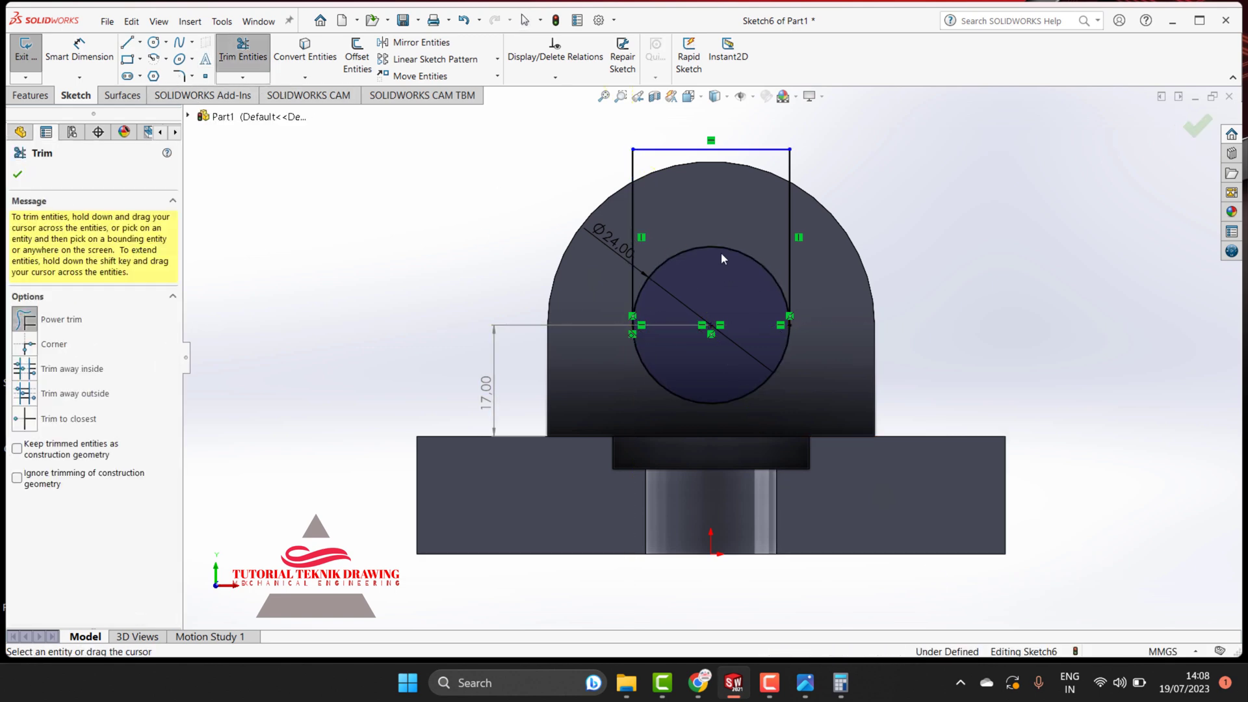
pyautogui.moveTo(724, 256); pyautogui.dragTo(727, 239)
pyautogui.click(805, 682)
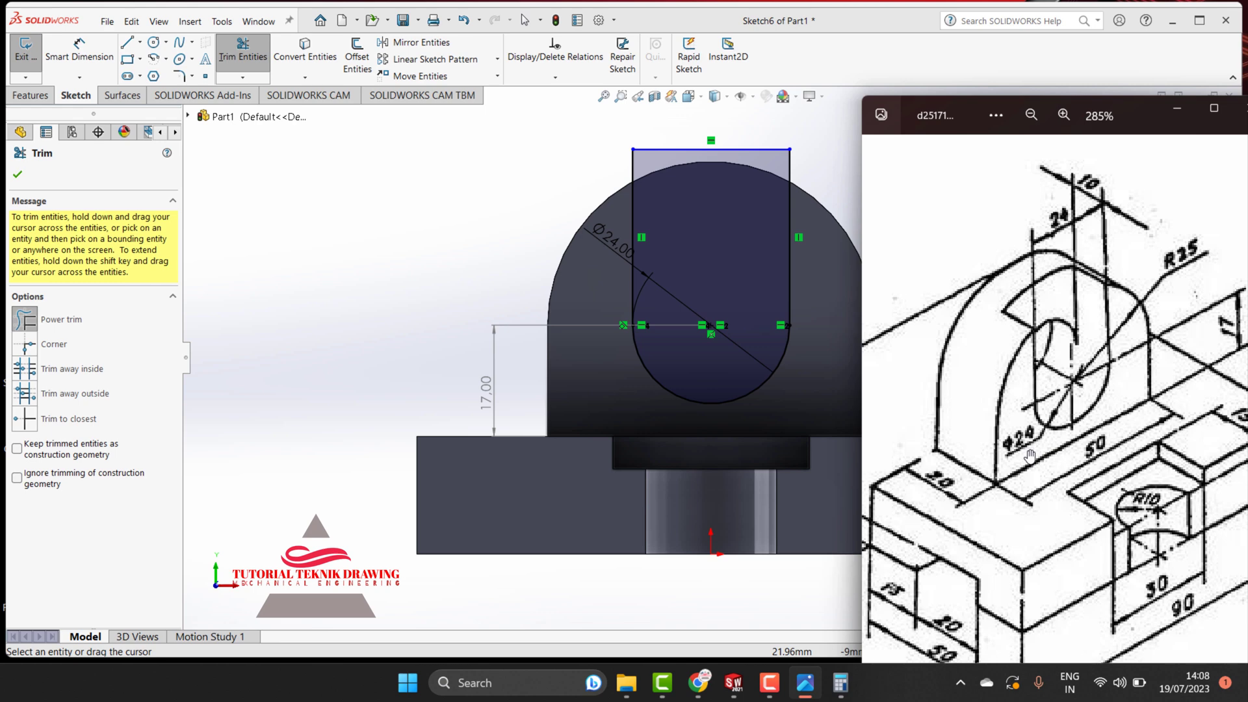
pyautogui.click(284, 162)
pyautogui.press('Escape')
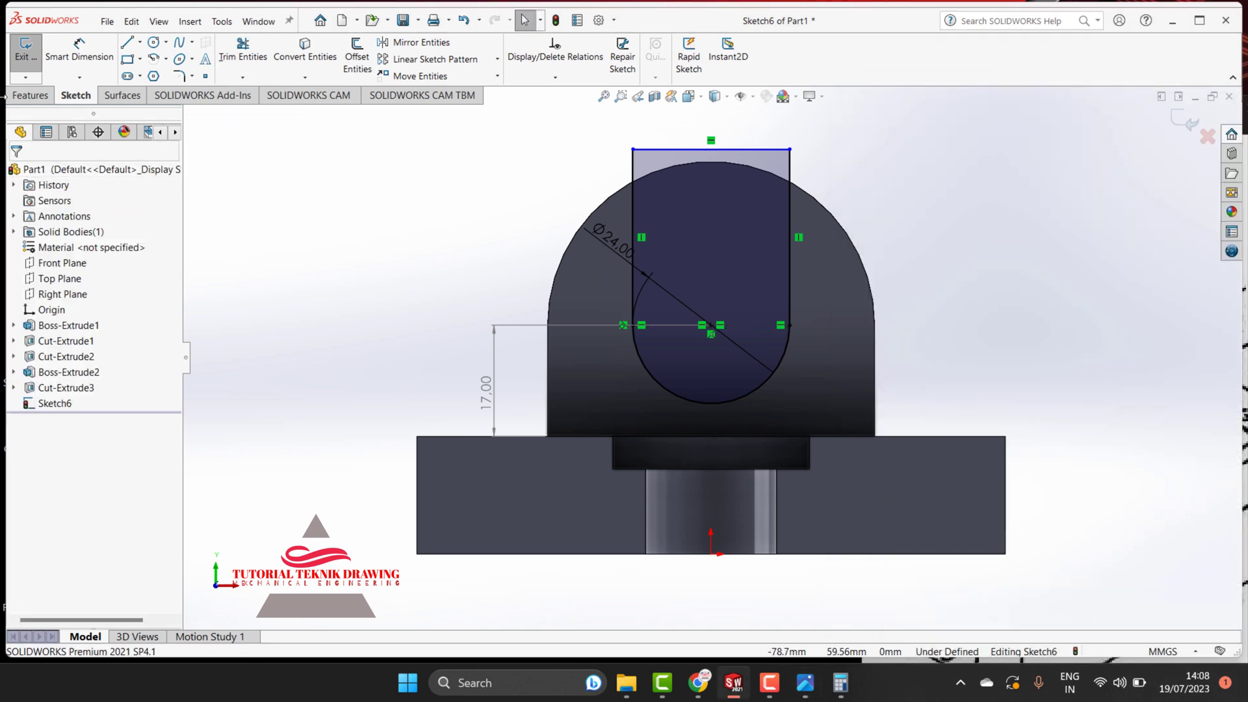
# Extrude-cut the U-slot sketch 10 mm deep (Blind) after checking the depth on the reference drawing
pyautogui.click(30, 95)
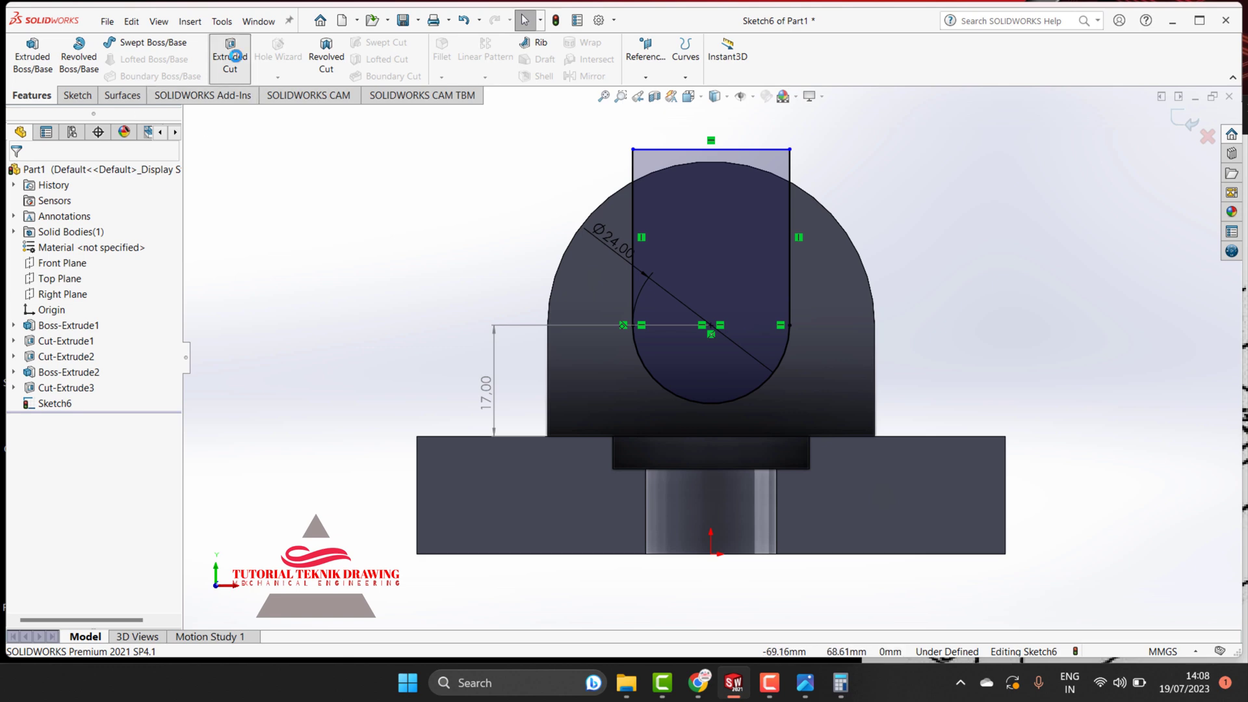
pyautogui.click(235, 57)
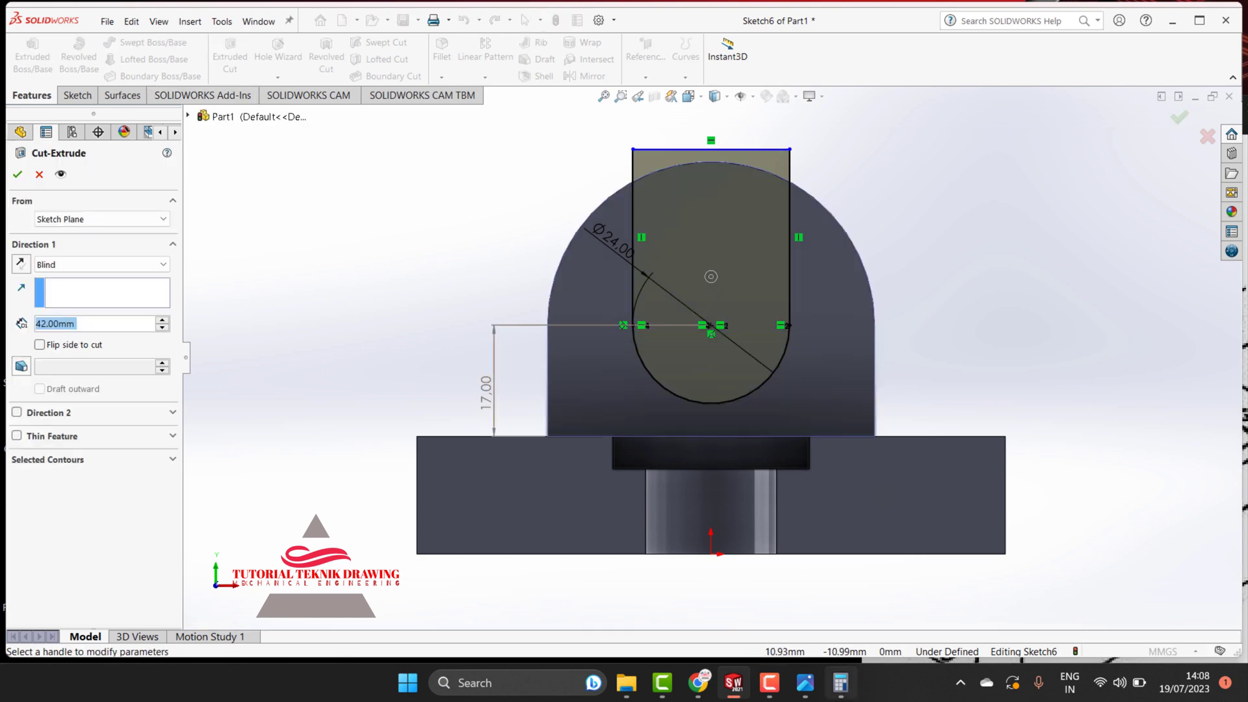
pyautogui.click(840, 683)
pyautogui.moveTo(578, 161); pyautogui.dragTo(655, 315)
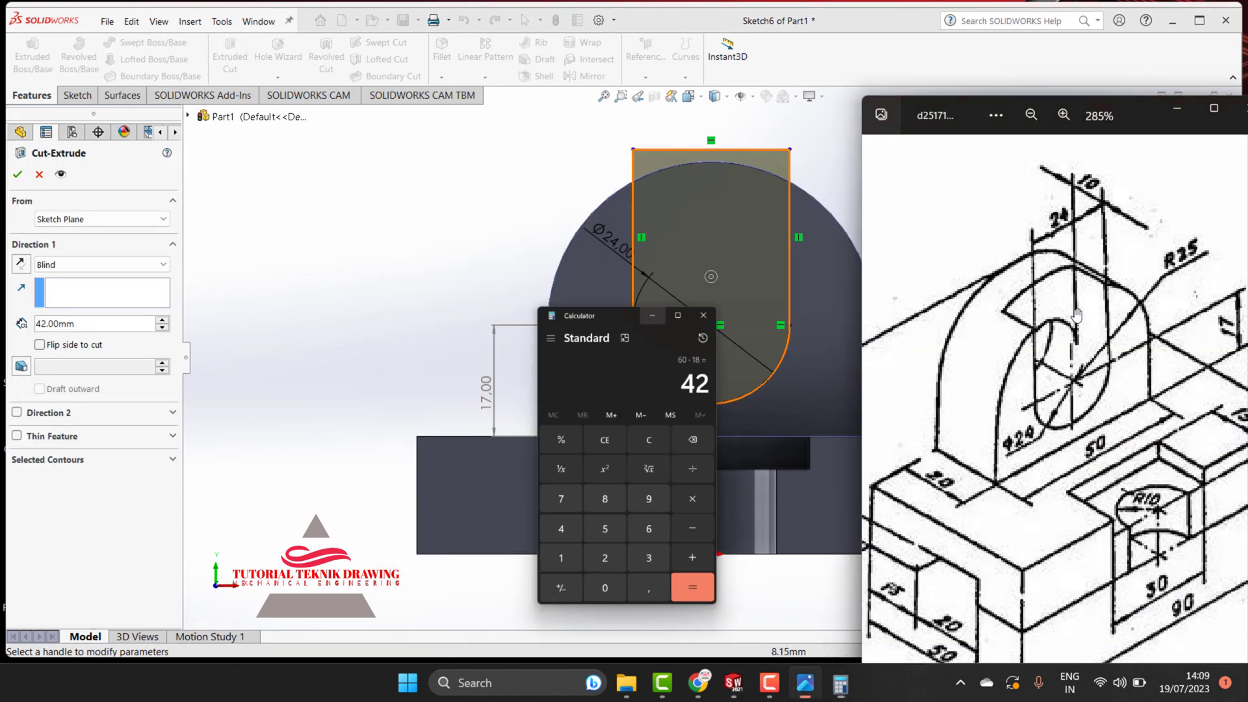
pyautogui.moveTo(1096, 389); pyautogui.dragTo(1118, 393)
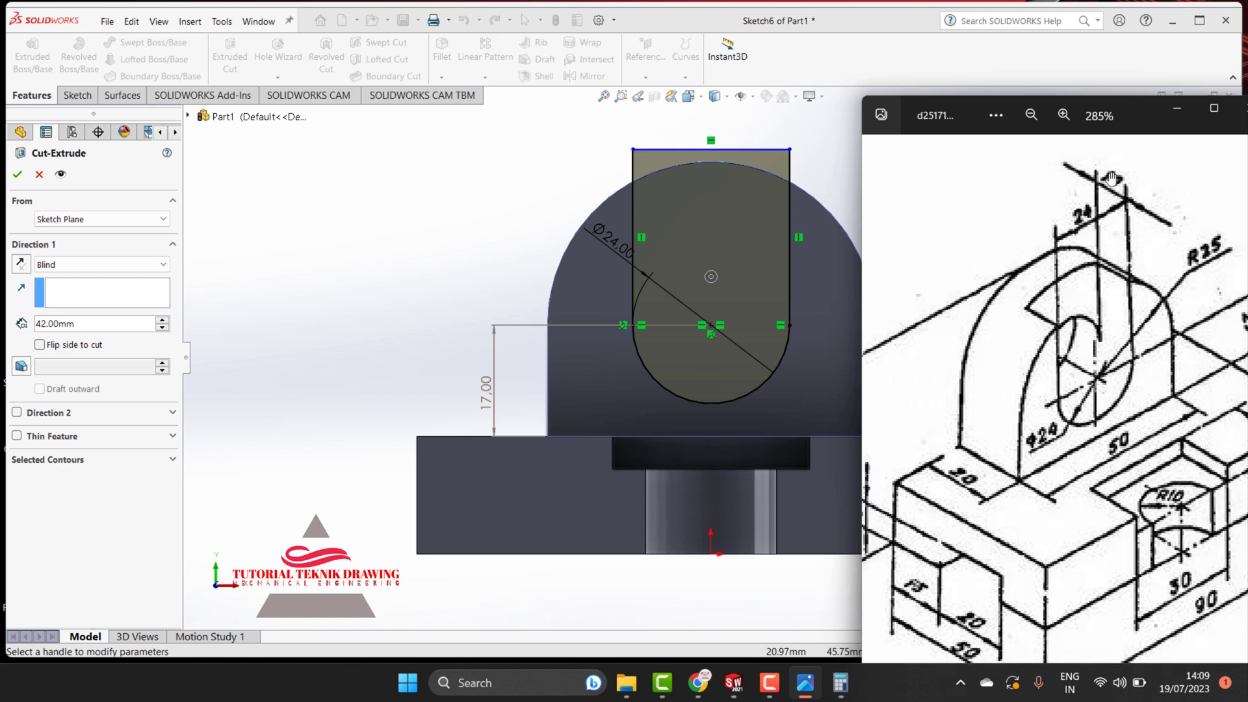
pyautogui.click(1177, 109)
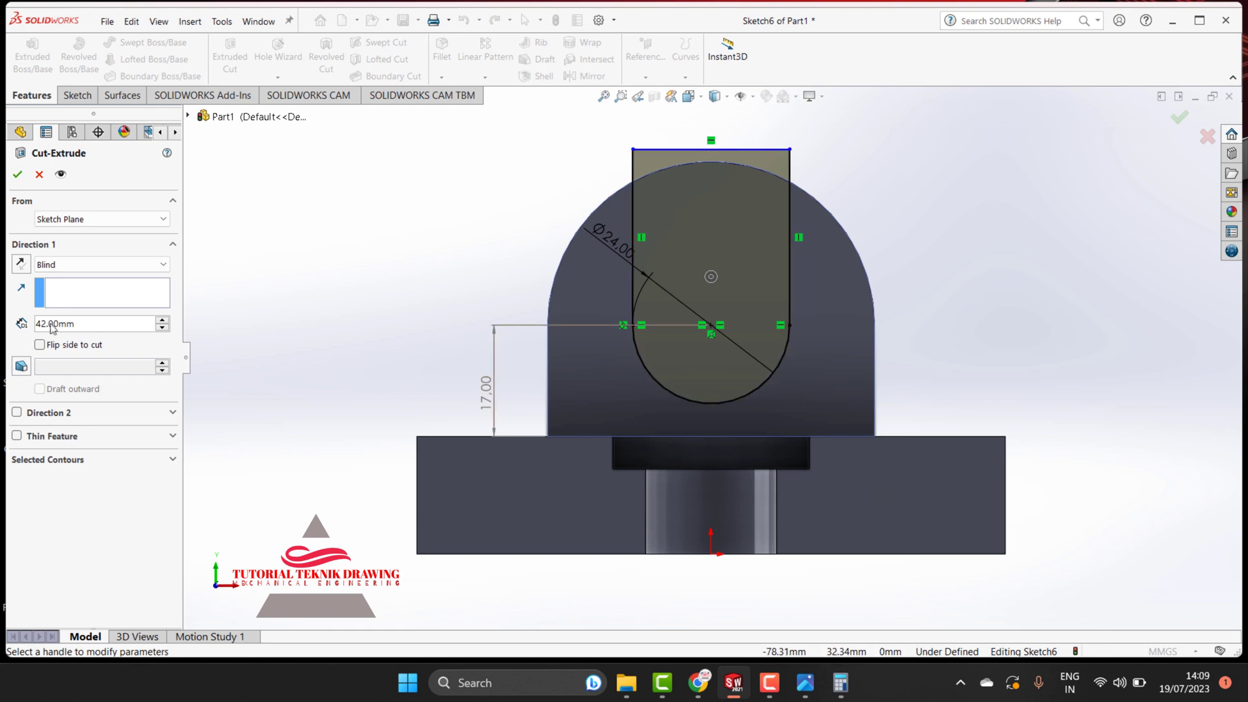
pyautogui.click(89, 319)
pyautogui.doubleClick(89, 318)
pyautogui.write('10')
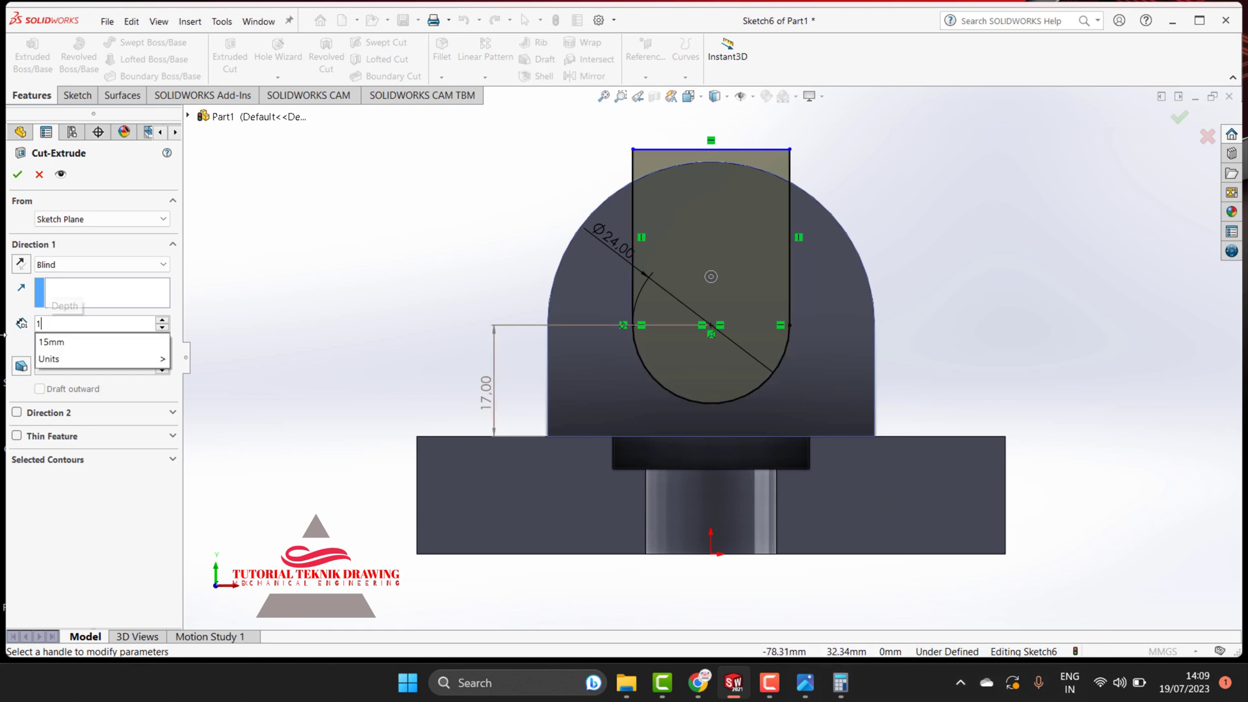
pyautogui.press('Return')
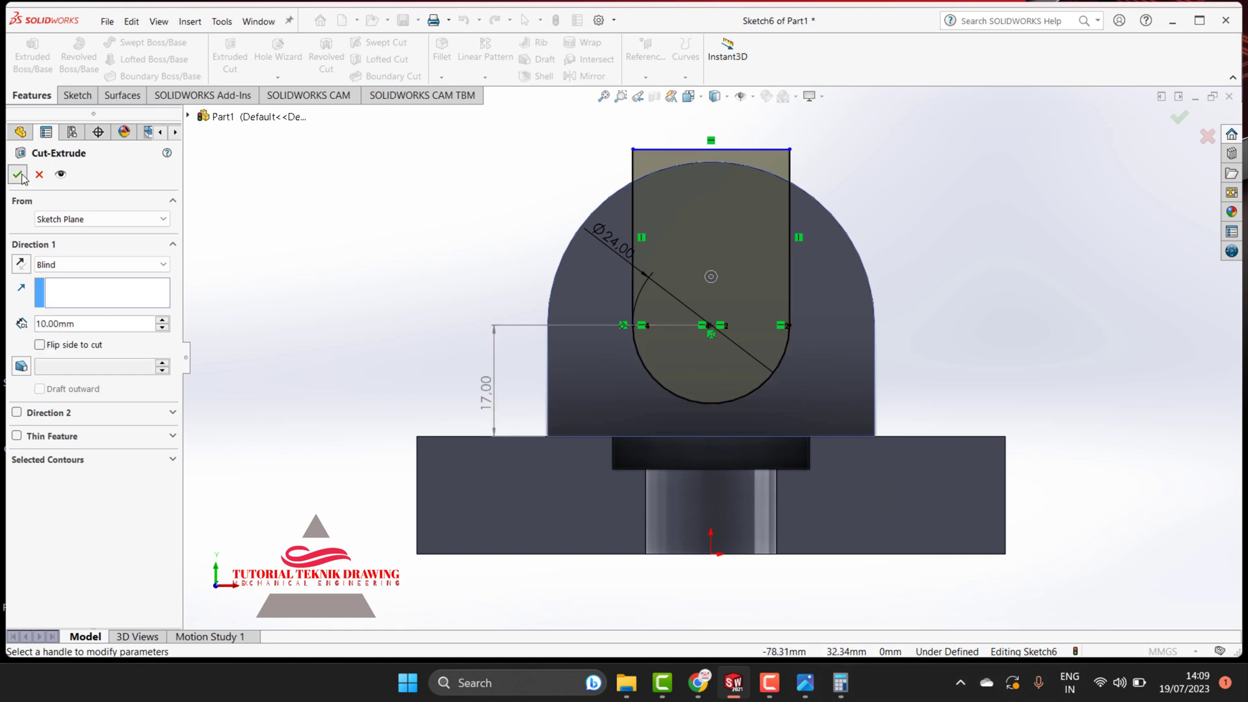
pyautogui.click(18, 174)
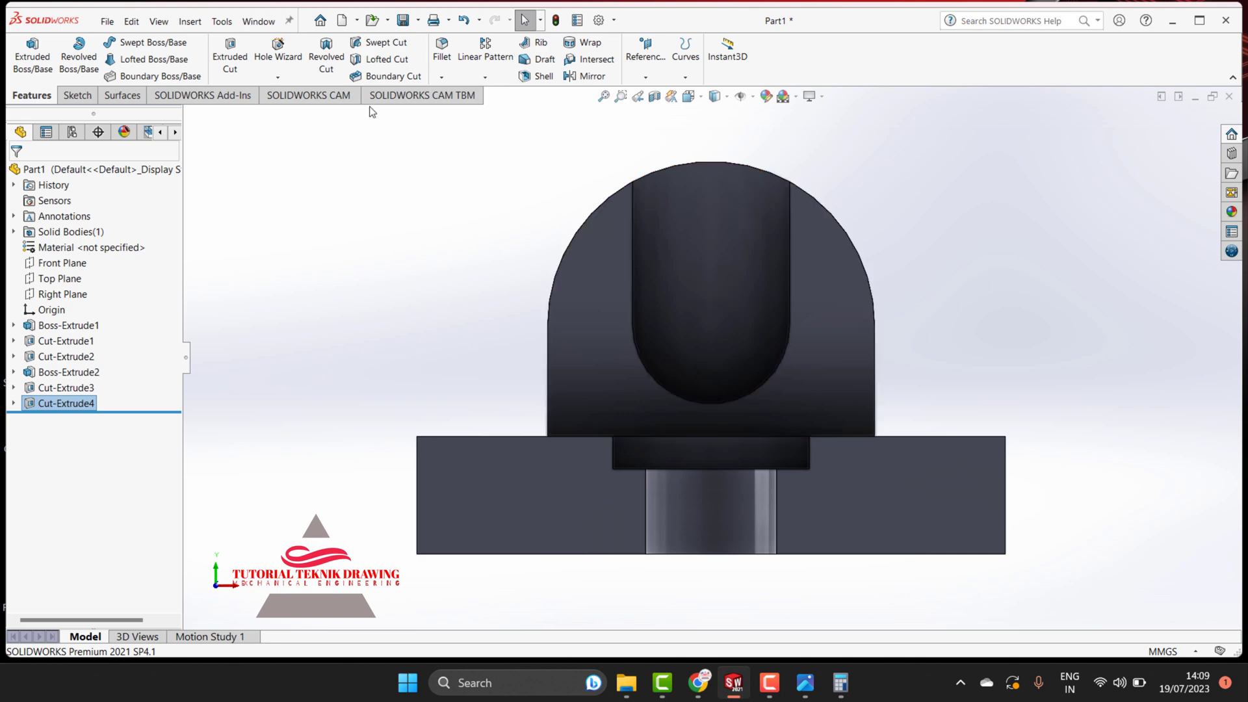
# Sketch a circle on the slot's back face, centred on the slot's arc centre
pyautogui.click(709, 296)
pyautogui.click(826, 260)
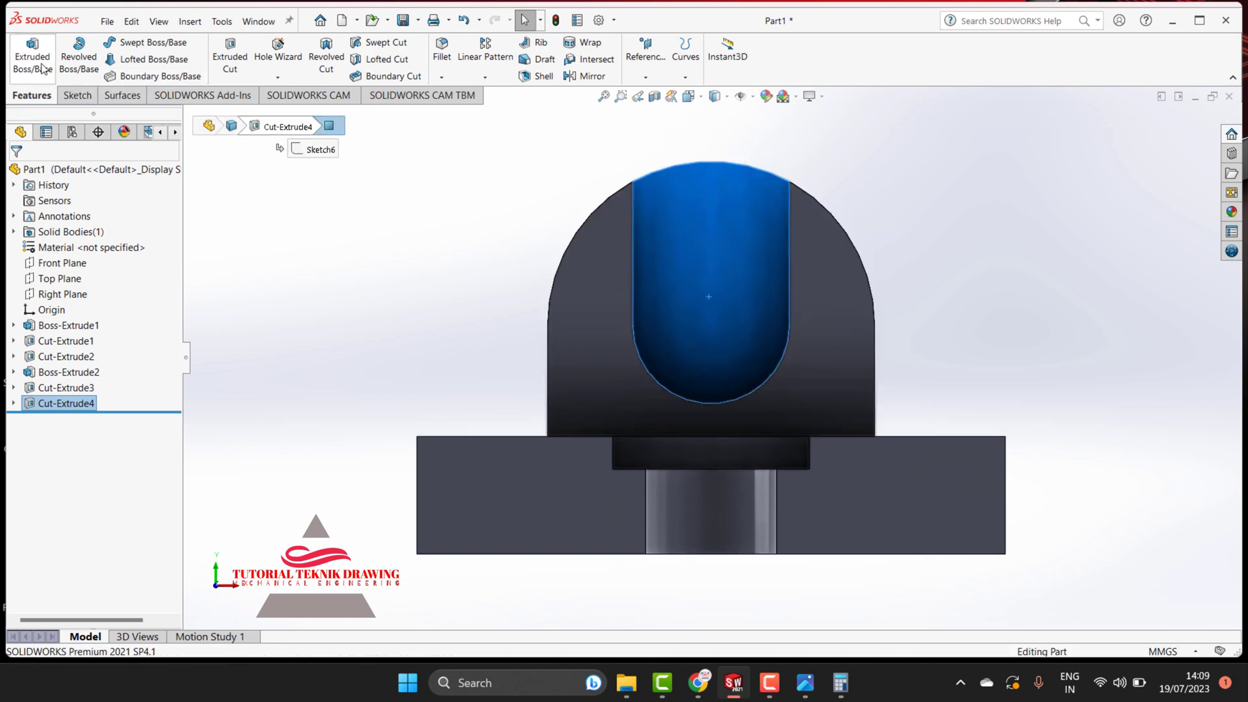
pyautogui.click(76, 94)
pyautogui.click(154, 42)
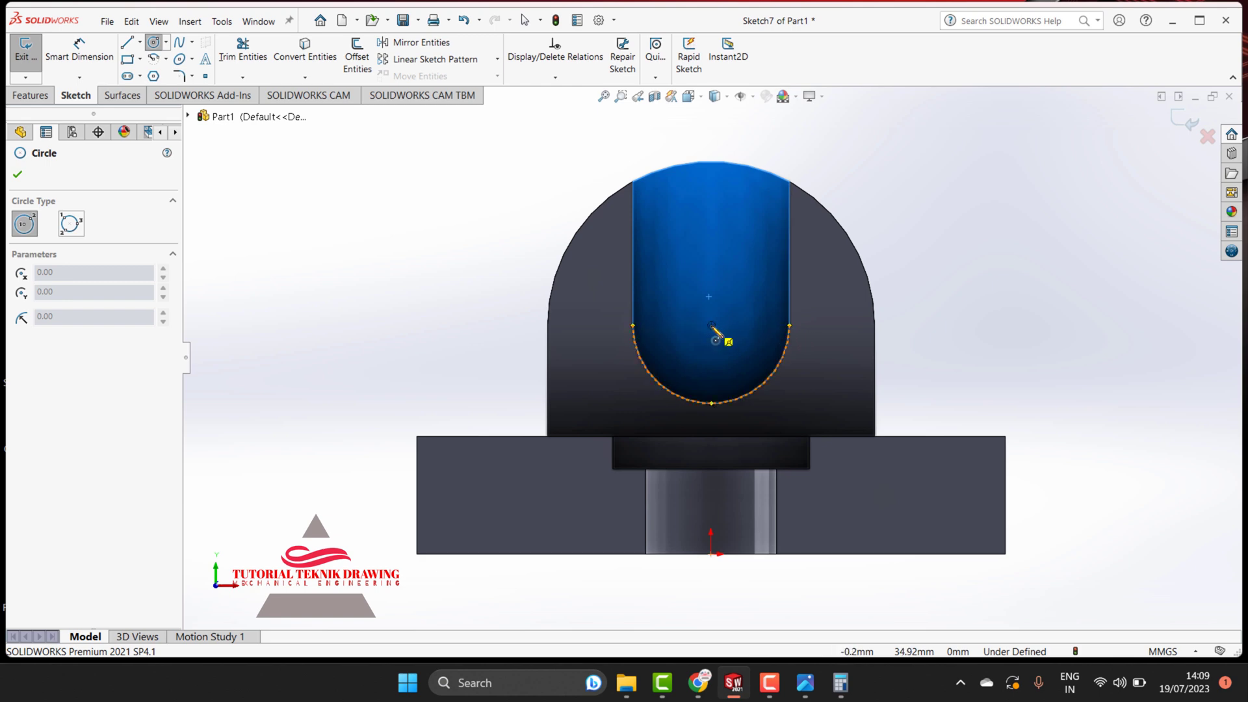
pyautogui.click(711, 324)
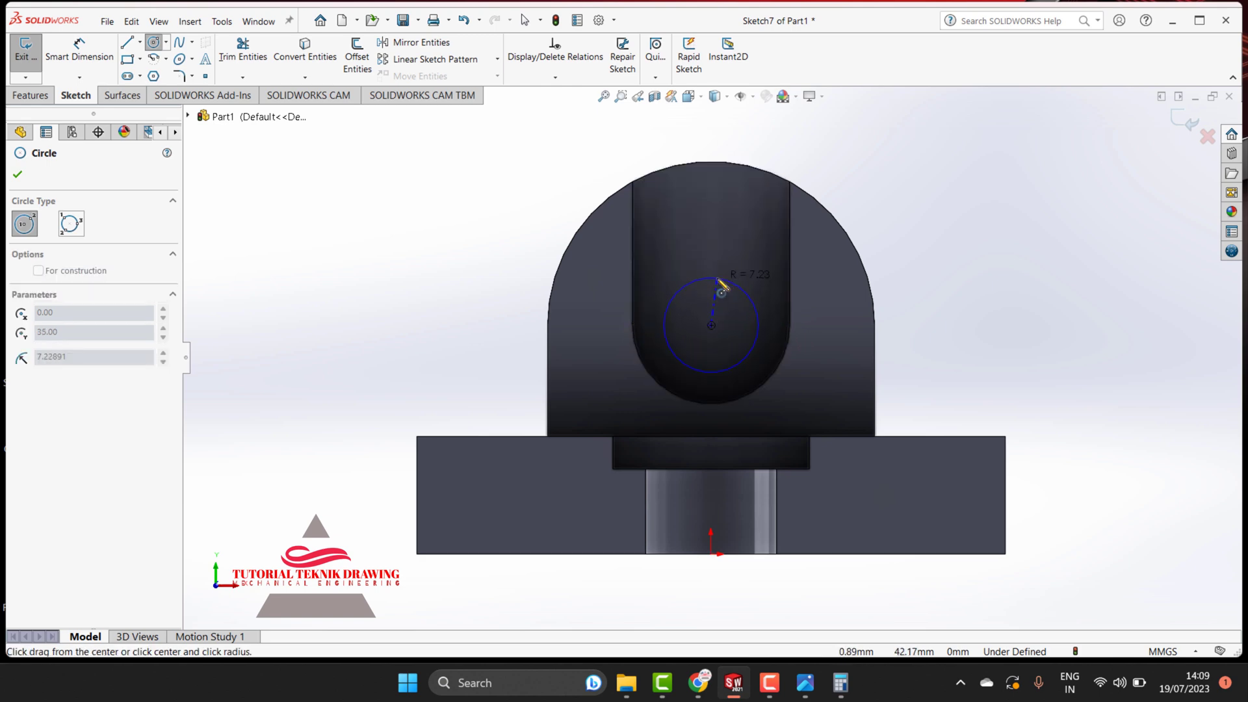
pyautogui.click(718, 279)
# Dimension the new circle to Ø24 mm so Sketch7 is fully defined
pyautogui.press('d')
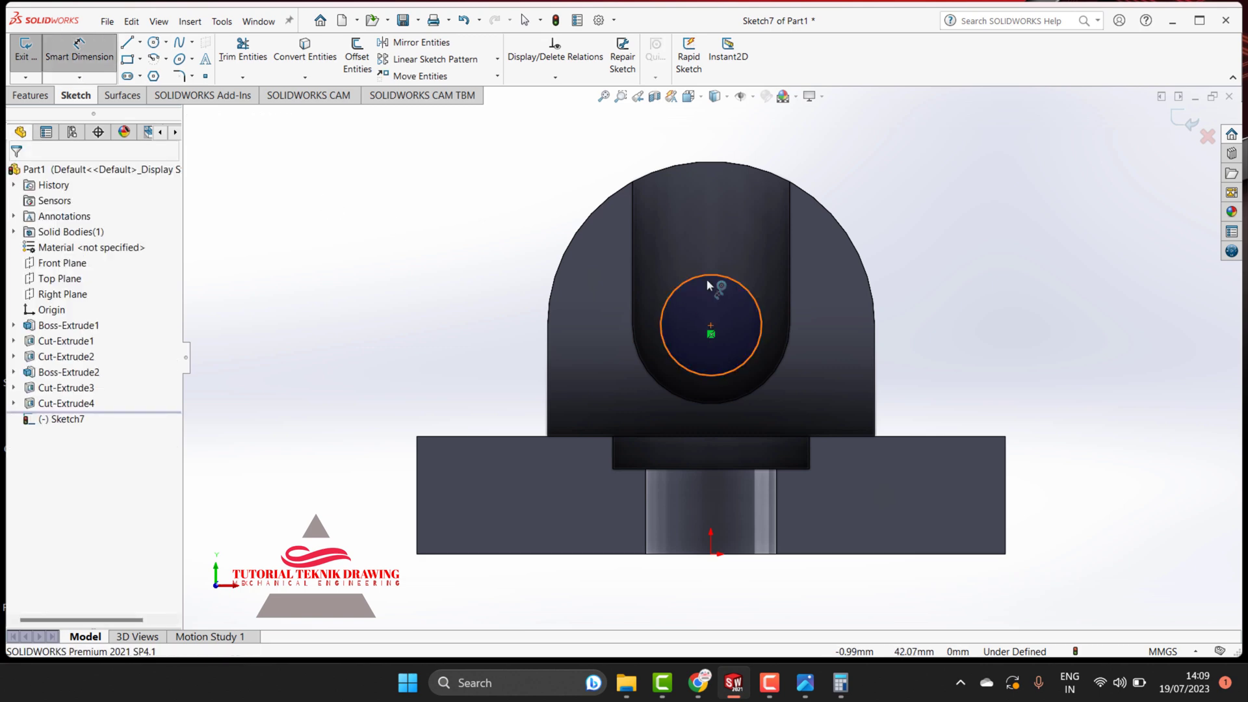
pyautogui.click(708, 277)
pyautogui.click(746, 221)
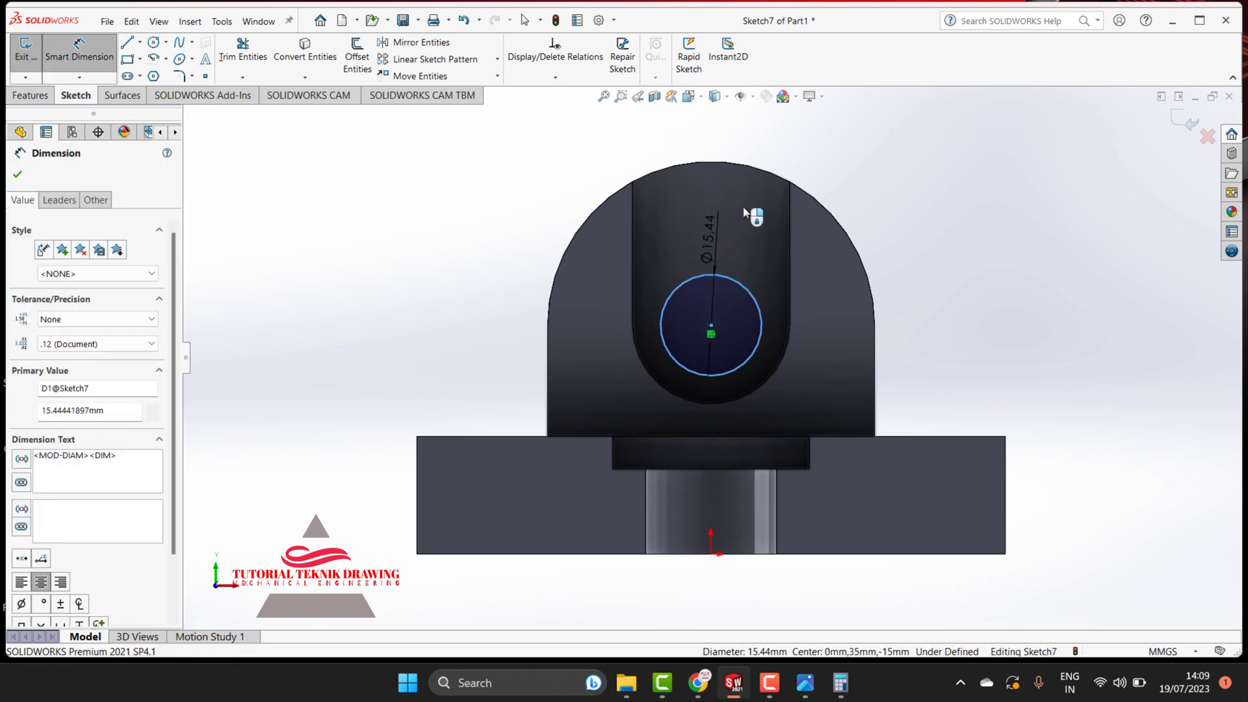
pyautogui.write('2')
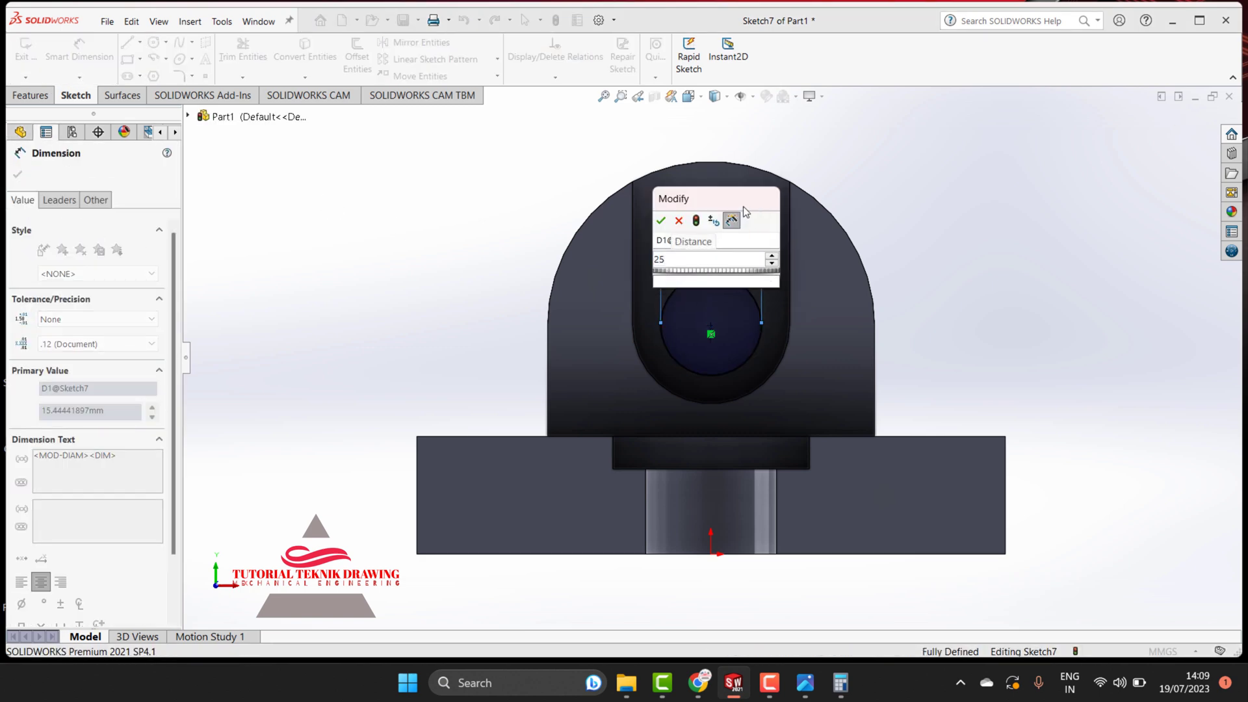
pyautogui.write('4')
pyautogui.press('Return')
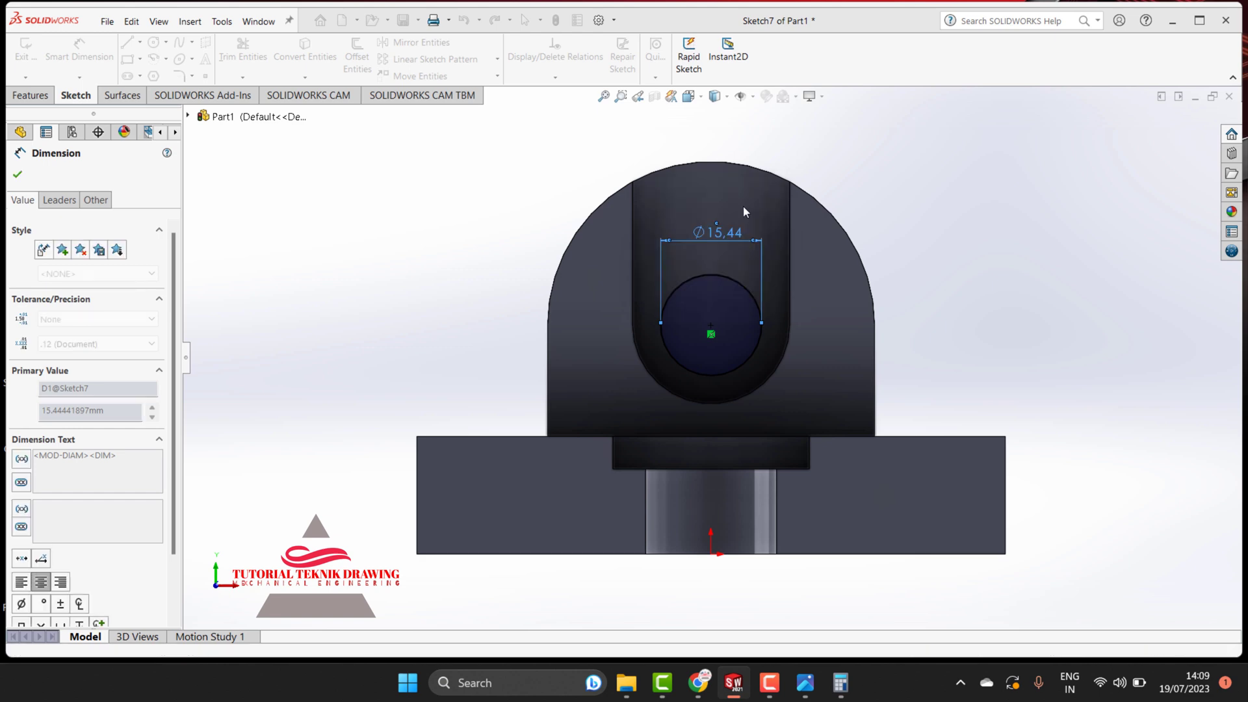
pyautogui.click(17, 174)
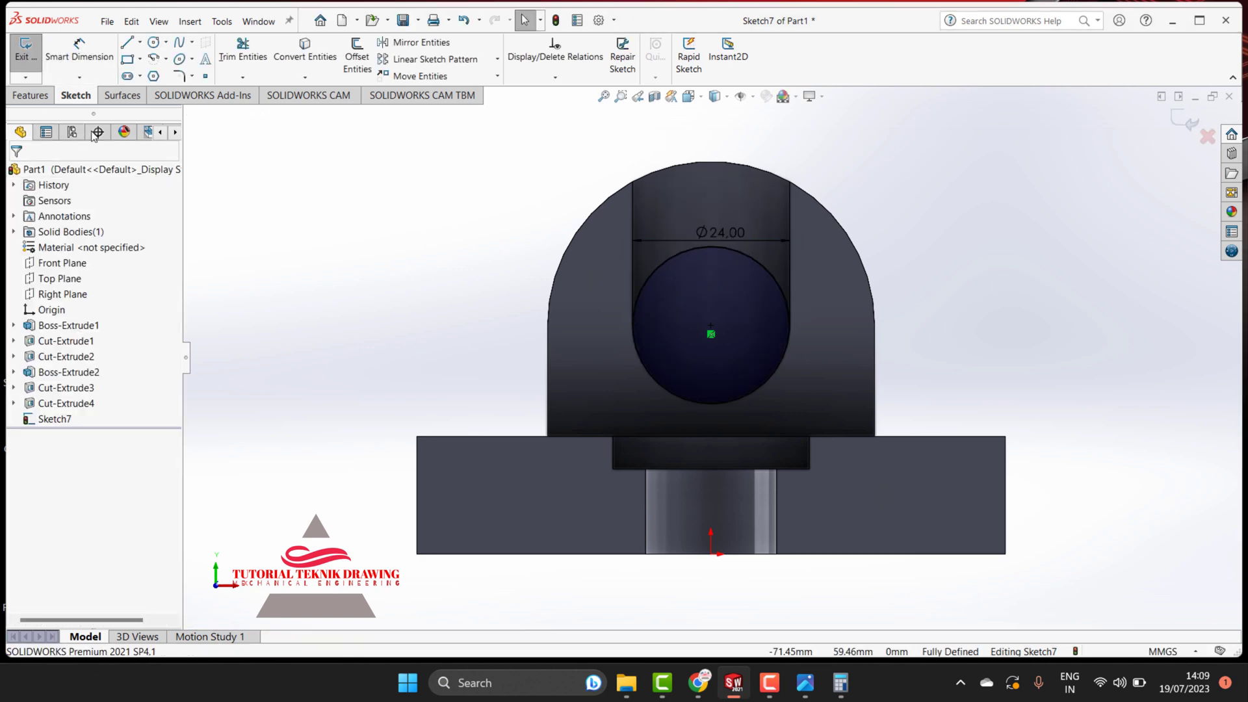
pyautogui.click(31, 95)
# Extrude-cut the Ø24 circle through the upright as Cut-Extrude5, making the hole
pyautogui.click(231, 58)
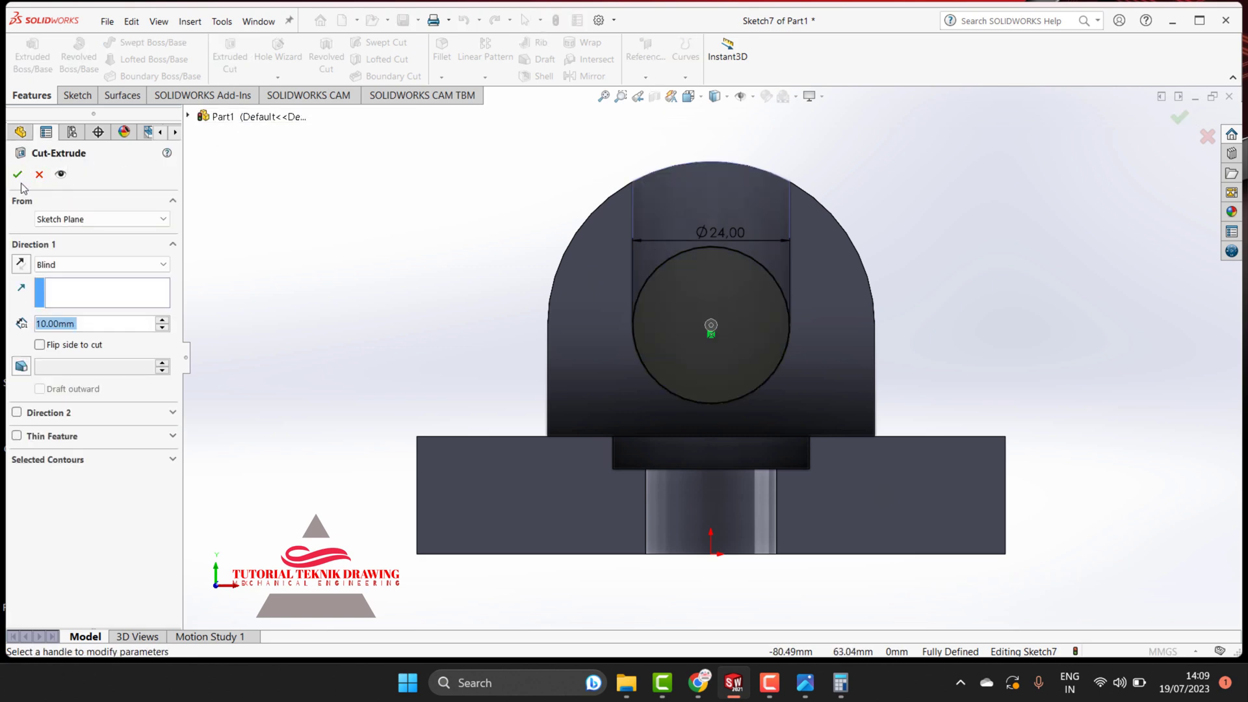
pyautogui.press('Return')
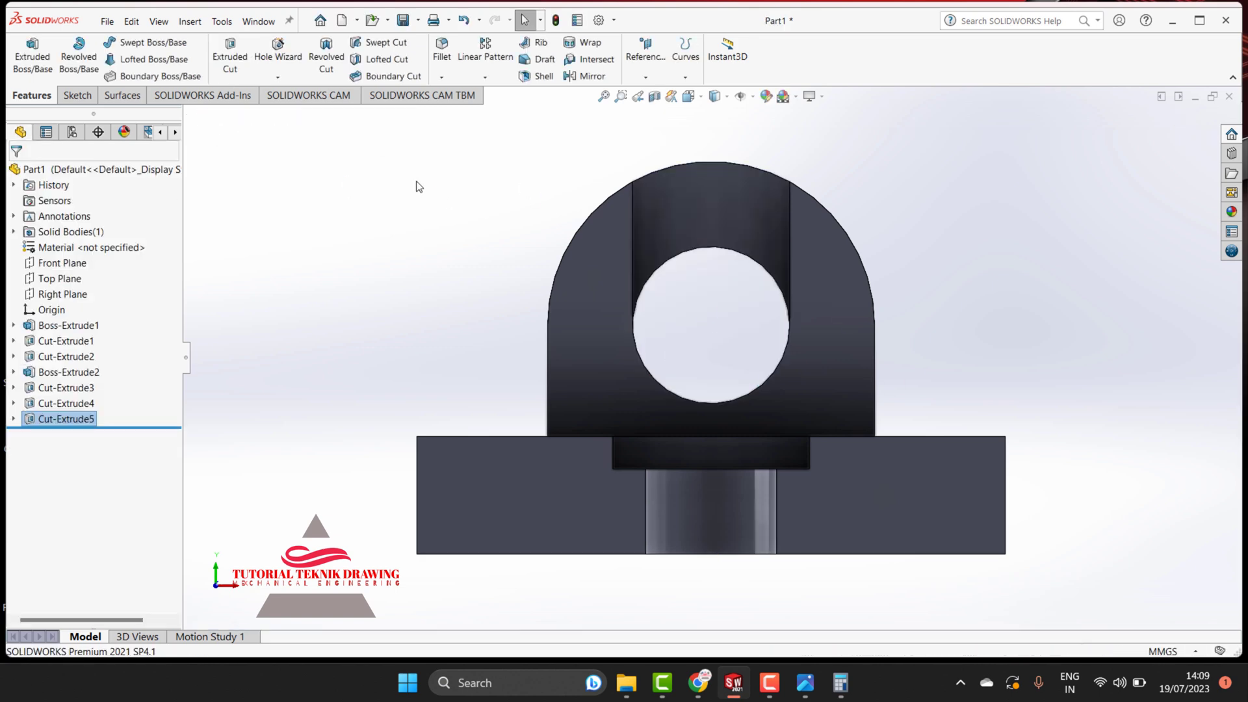
pyautogui.rightClick(427, 174)
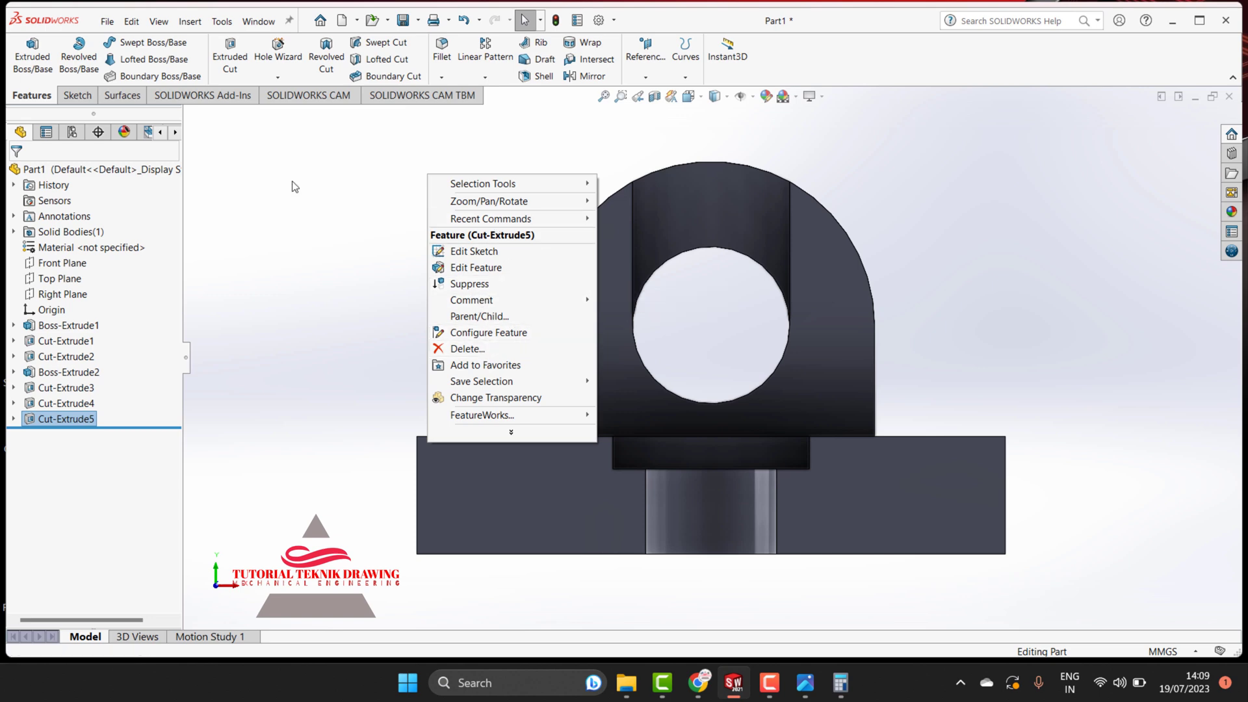
# Orbit to inspect the hole in 3D, then return to the Front view zoomed to fit the part
pyautogui.rightClick(506, 174)
pyautogui.click(543, 261)
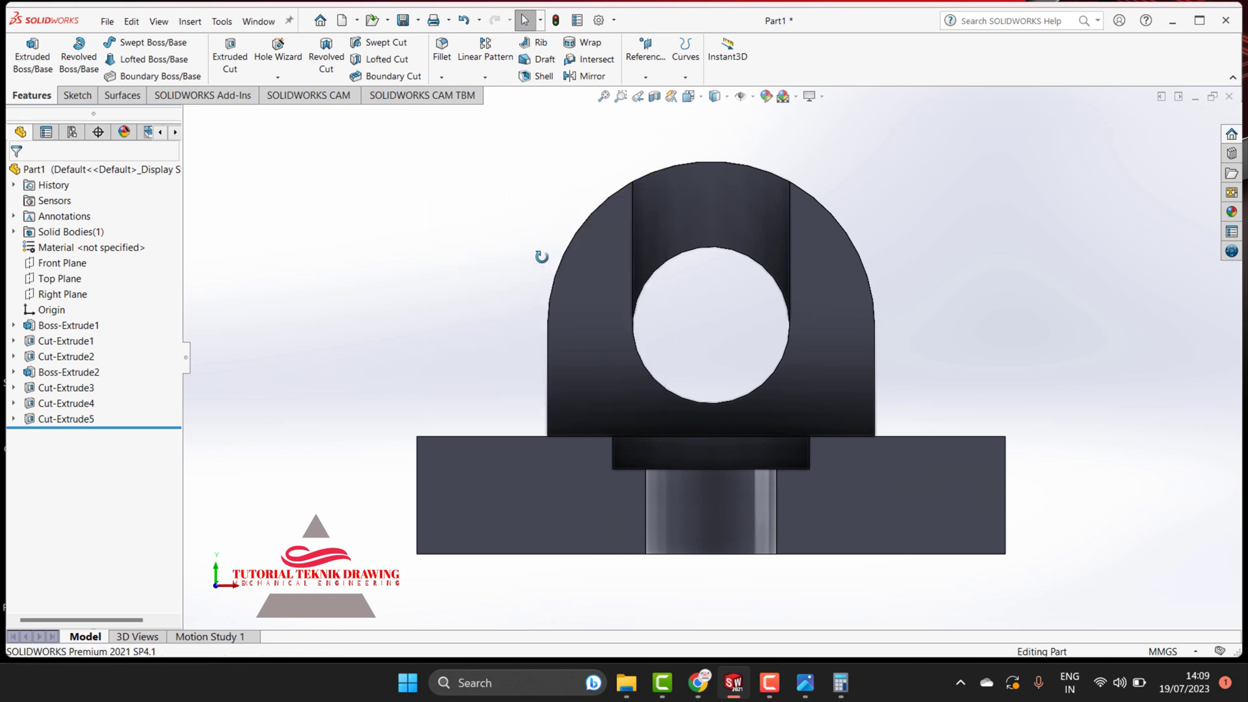
pyautogui.moveTo(541, 256)
pyautogui.mouseDown()
pyautogui.moveTo(618, 239)
pyautogui.moveTo(446, 163)
pyautogui.mouseUp()
pyautogui.rightClick(446, 163)
pyautogui.click(481, 172)
pyautogui.click(638, 97)
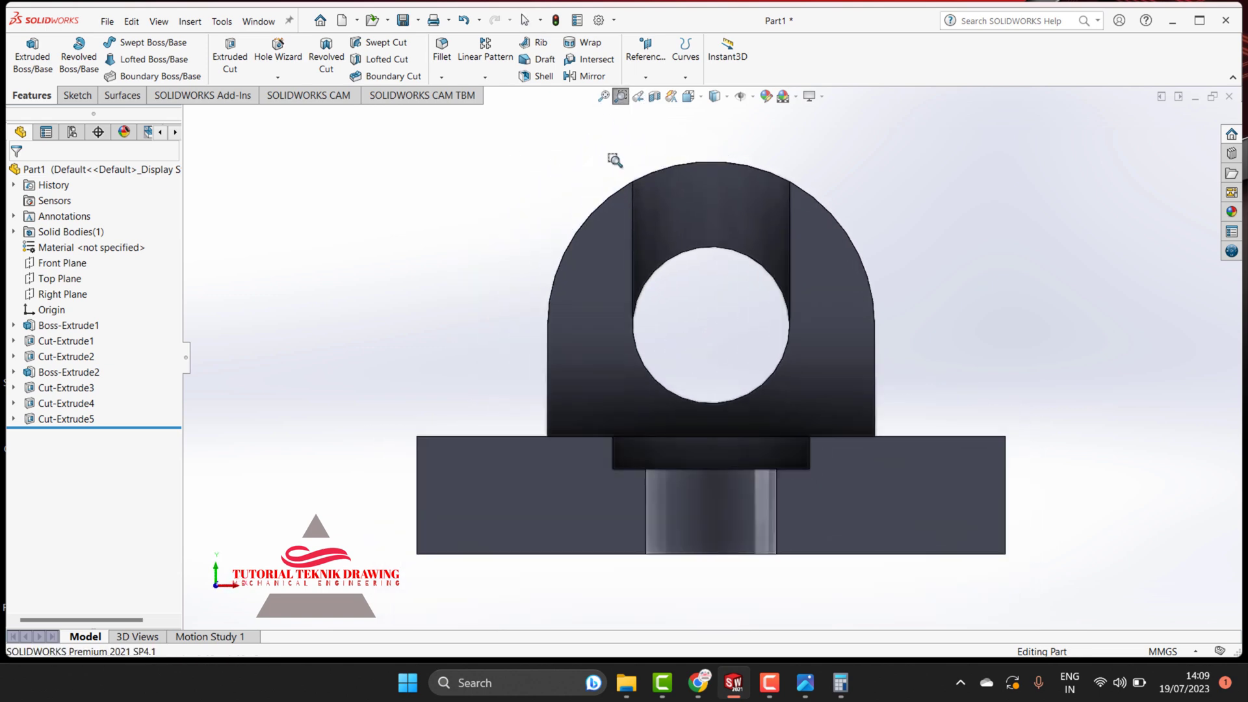
pyautogui.moveTo(612, 159); pyautogui.dragTo(593, 209)
pyautogui.click(603, 96)
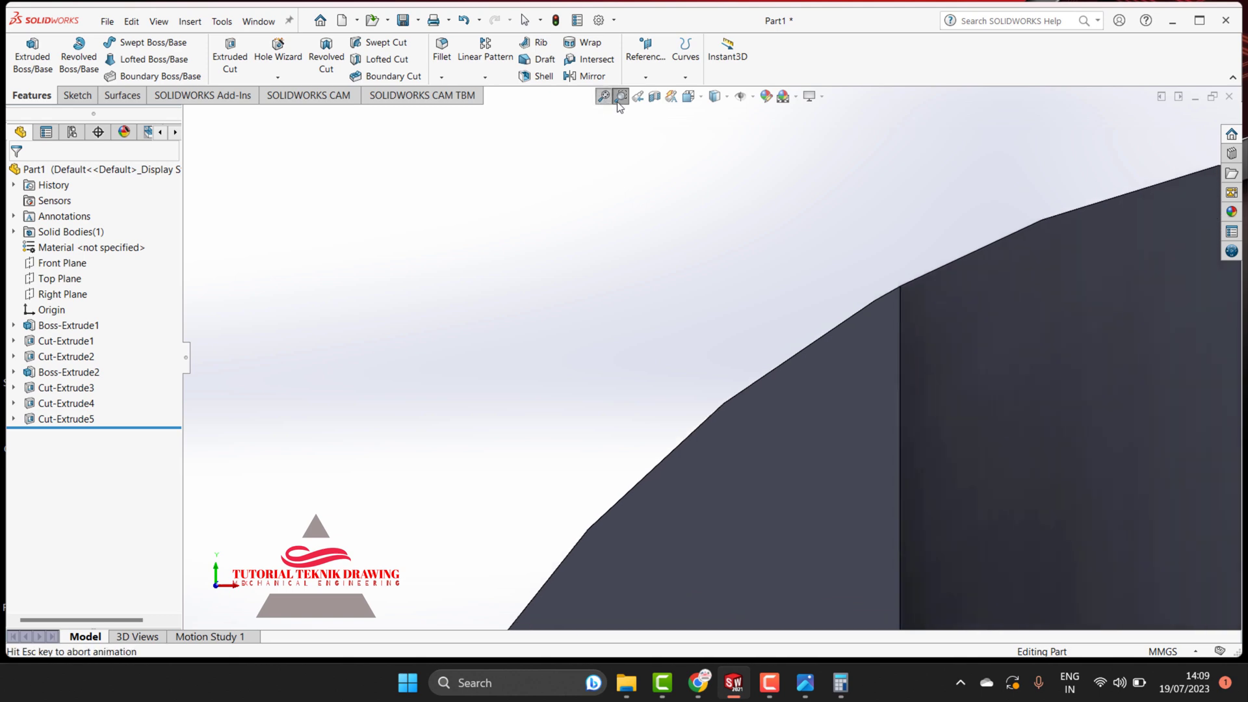
pyautogui.rightClick(605, 153)
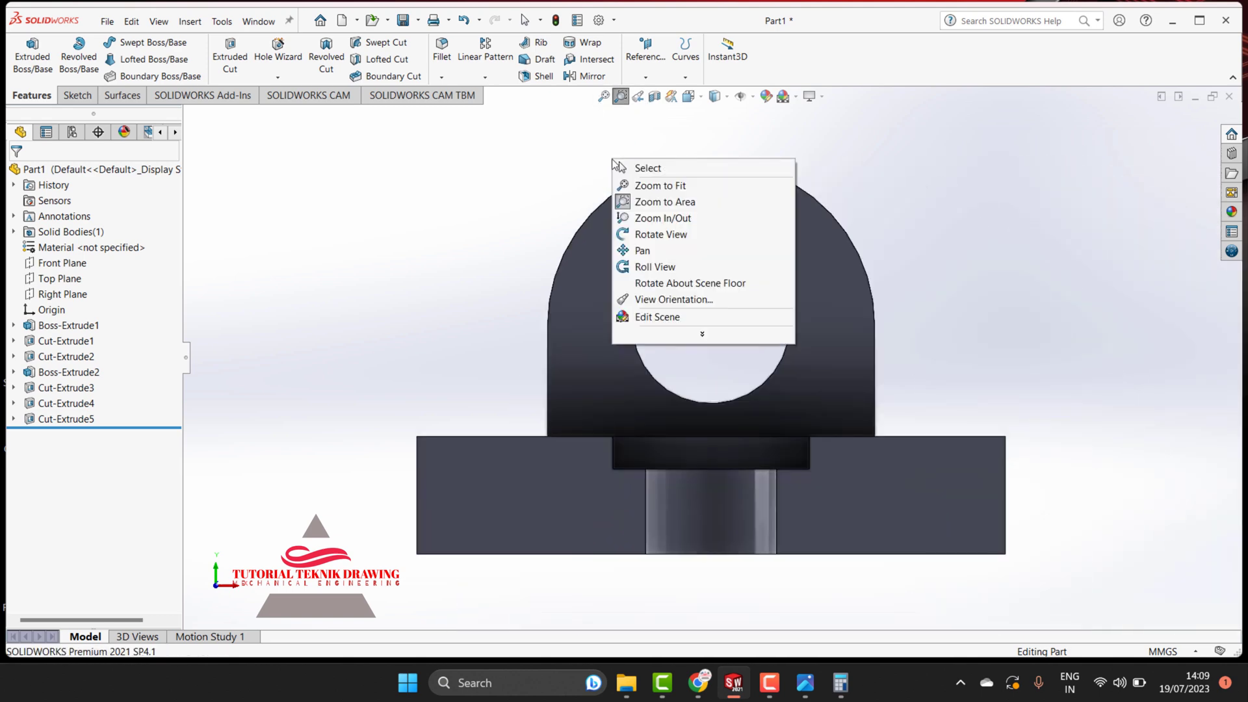
pyautogui.click(624, 168)
pyautogui.rightClick(589, 135)
# Orbit the part to an Isometric view and tilt it slightly to show slot, hole and base
pyautogui.click(617, 197)
pyautogui.moveTo(621, 228)
pyautogui.mouseDown()
pyautogui.moveTo(678, 307)
pyautogui.moveTo(720, 209)
pyautogui.mouseUp()
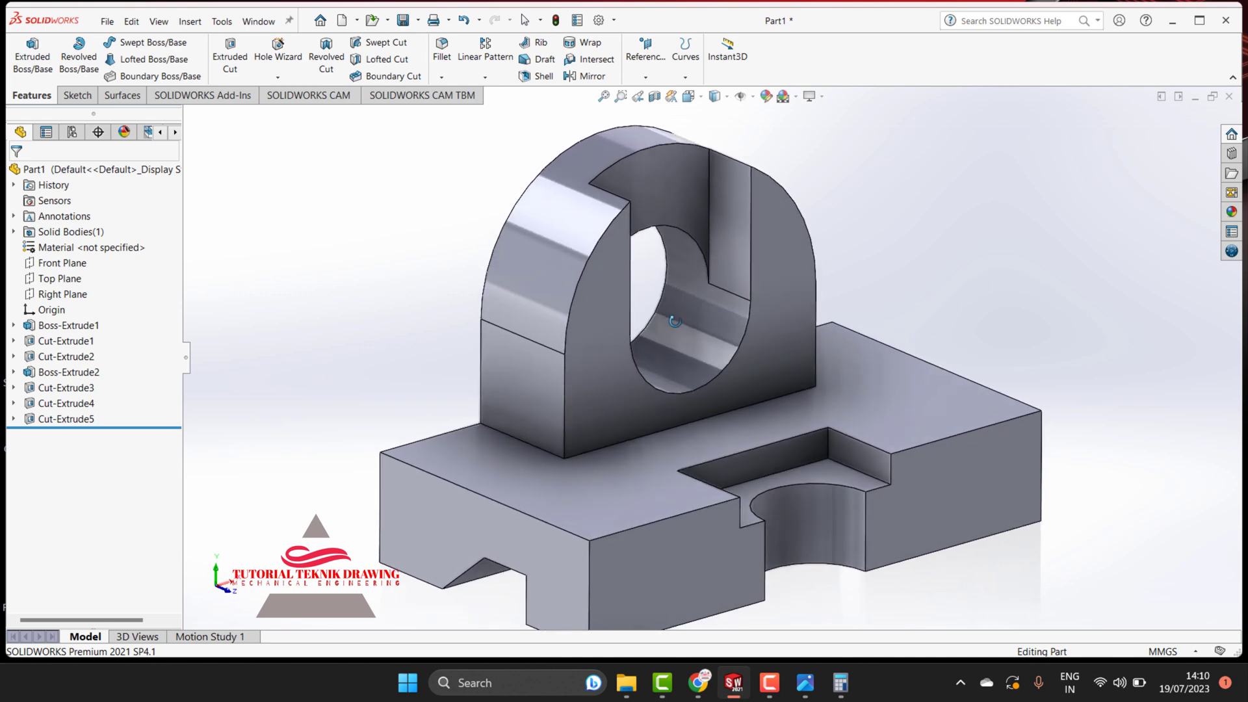
pyautogui.rightClick(852, 170)
pyautogui.click(875, 175)
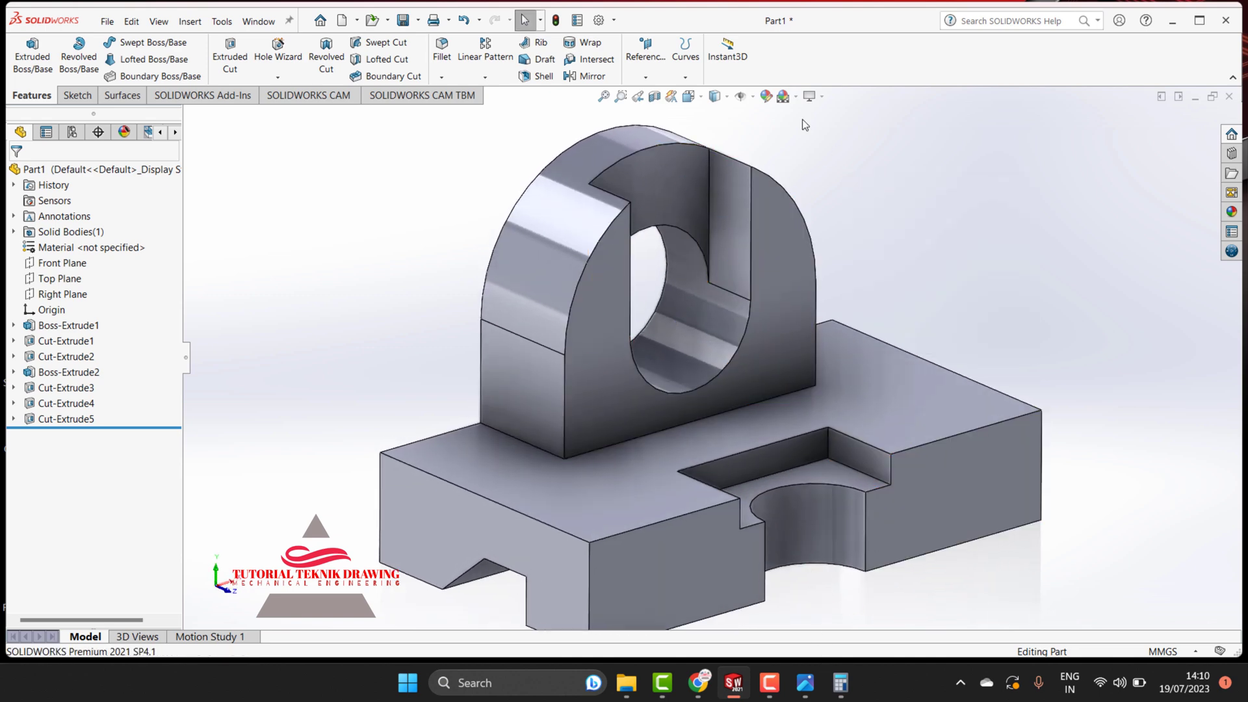
pyautogui.click(688, 96)
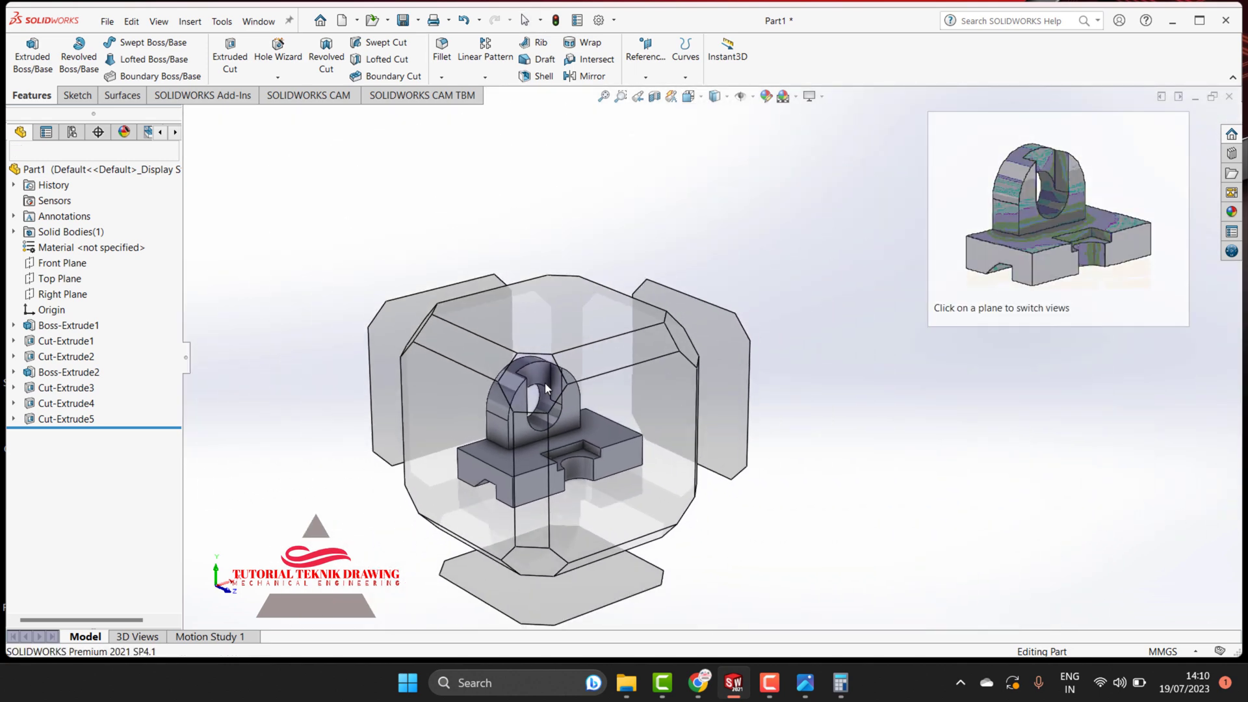
pyautogui.click(546, 385)
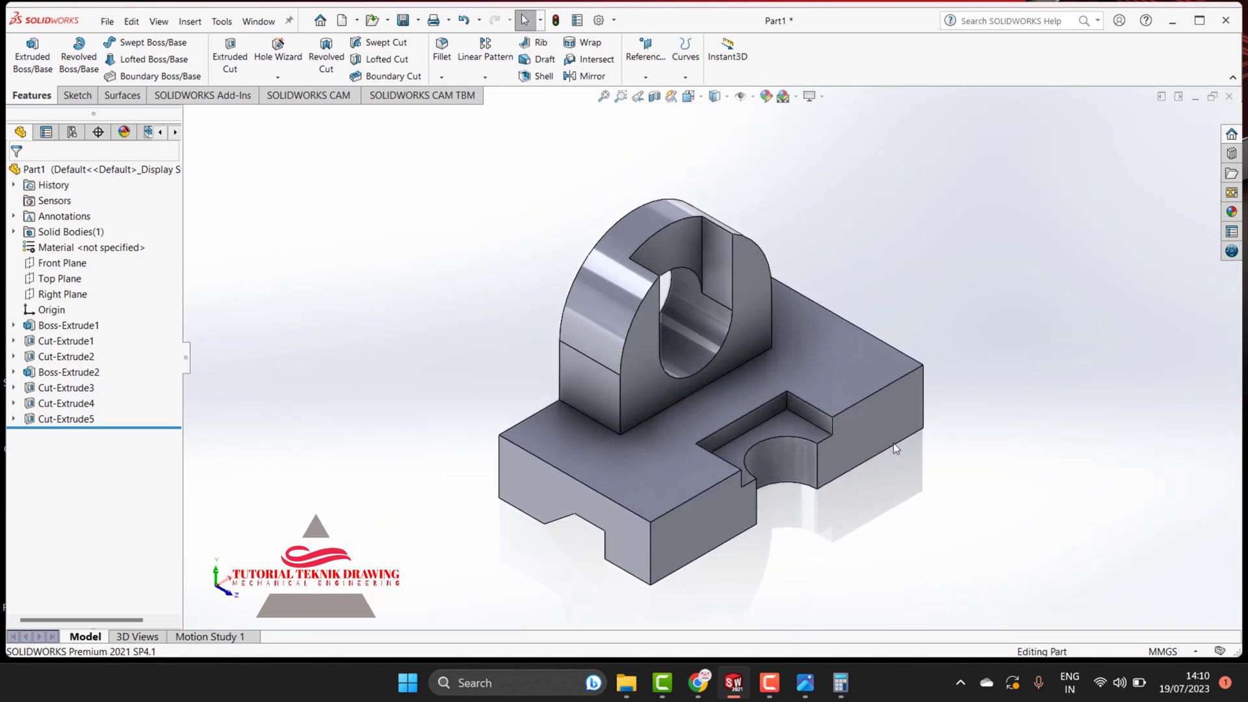
pyautogui.rightClick(864, 237)
pyautogui.click(903, 289)
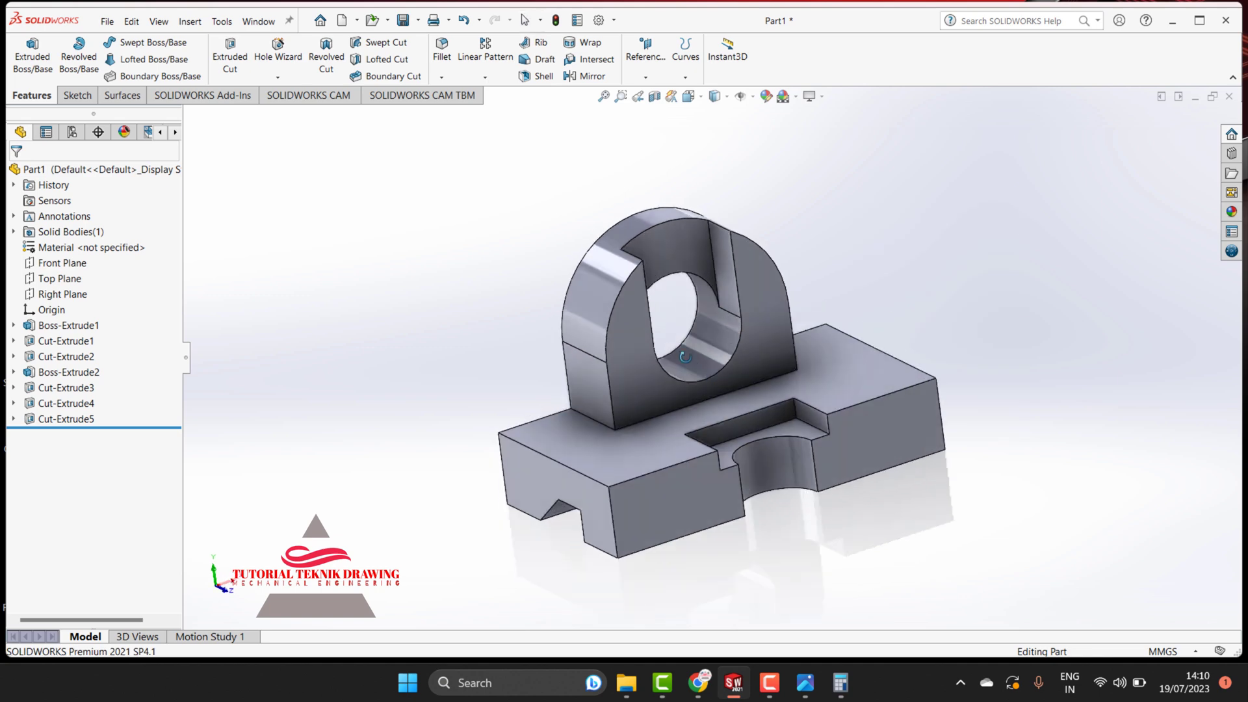
pyautogui.moveTo(903, 293)
pyautogui.mouseDown()
pyautogui.moveTo(600, 382)
pyautogui.moveTo(747, 353)
pyautogui.moveTo(718, 287)
pyautogui.moveTo(640, 347)
pyautogui.moveTo(795, 270)
pyautogui.mouseUp()
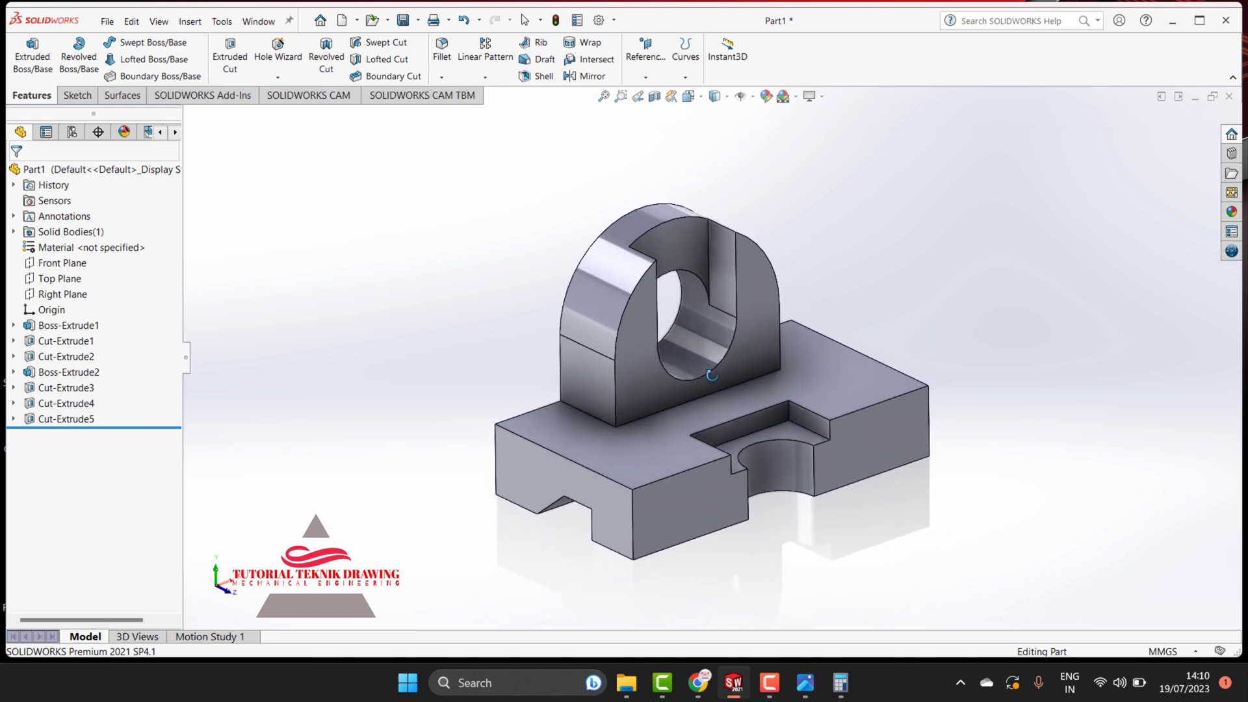
pyautogui.rightClick(796, 269)
pyautogui.click(828, 279)
# Open the Appearances, Scenes and Decals library and preview the Basic and Studio scenes
pyautogui.click(1231, 135)
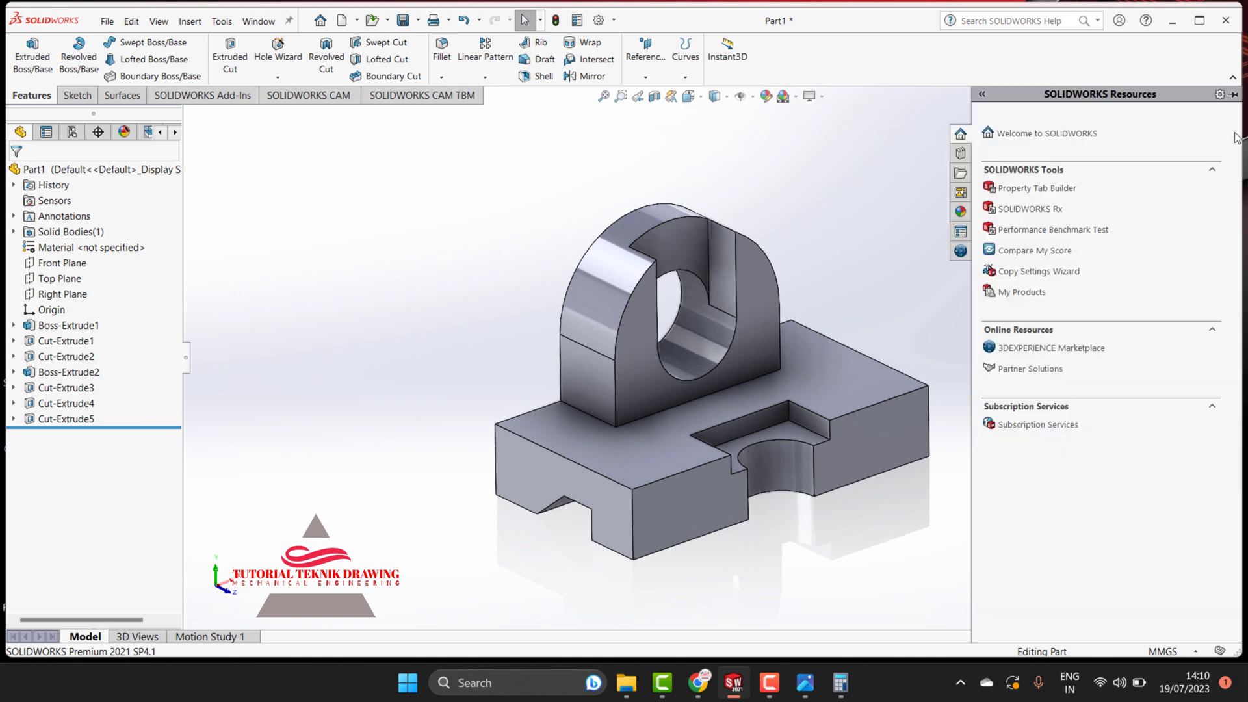
pyautogui.click(961, 214)
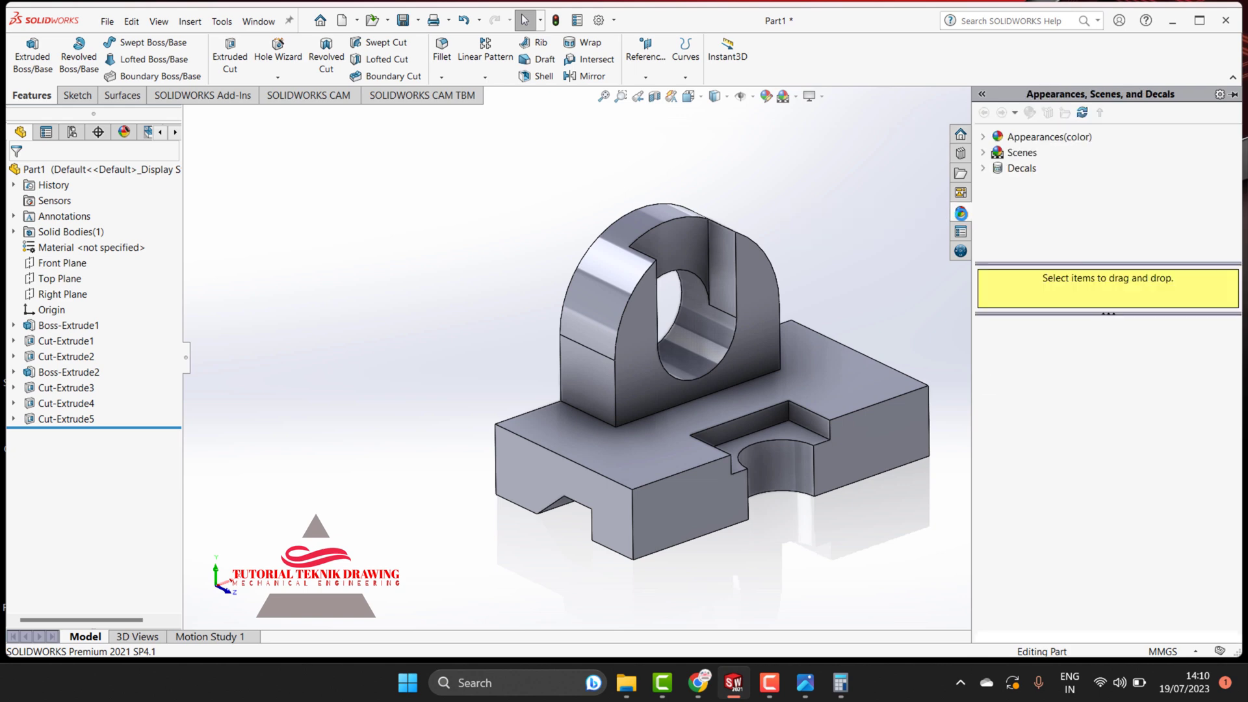
pyautogui.click(1027, 137)
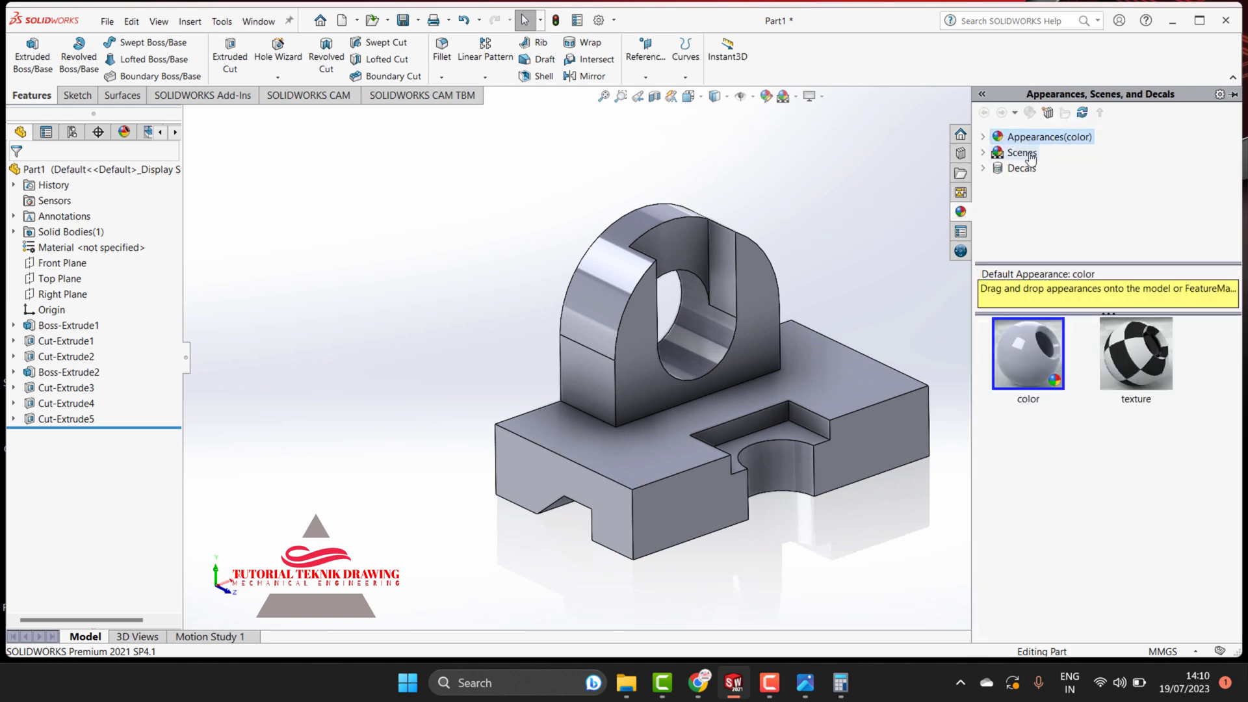
pyautogui.click(983, 154)
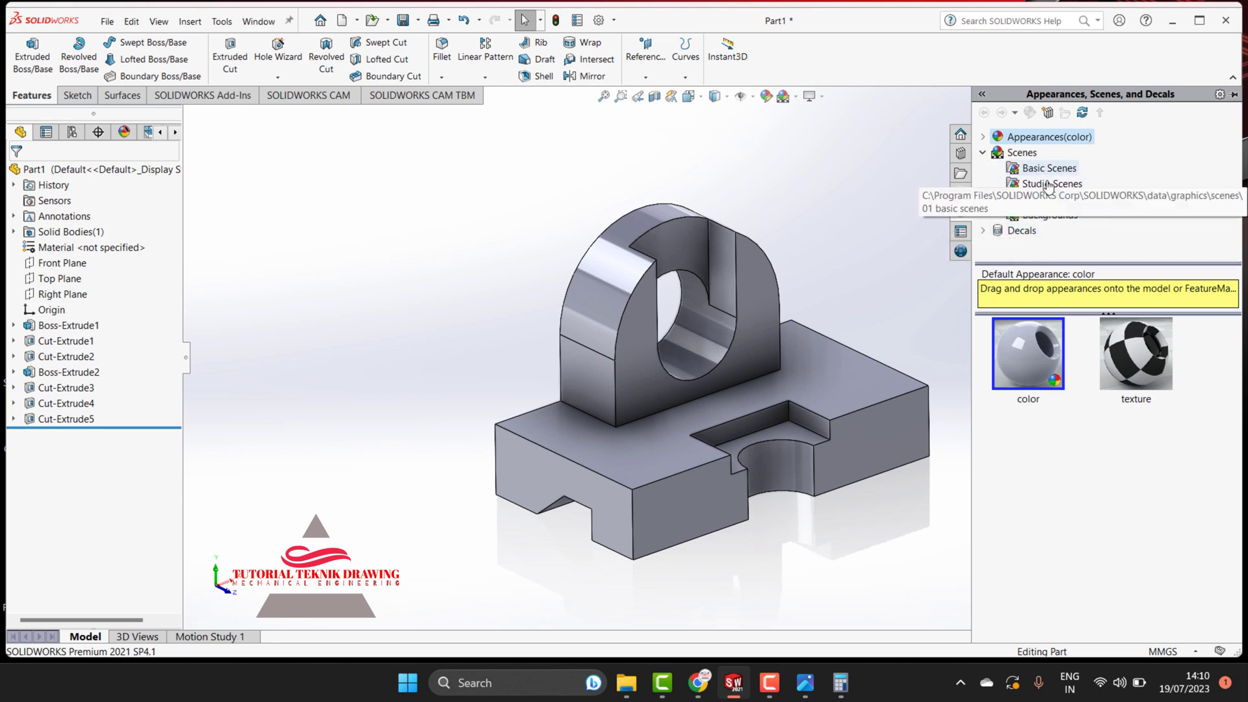
pyautogui.click(1047, 171)
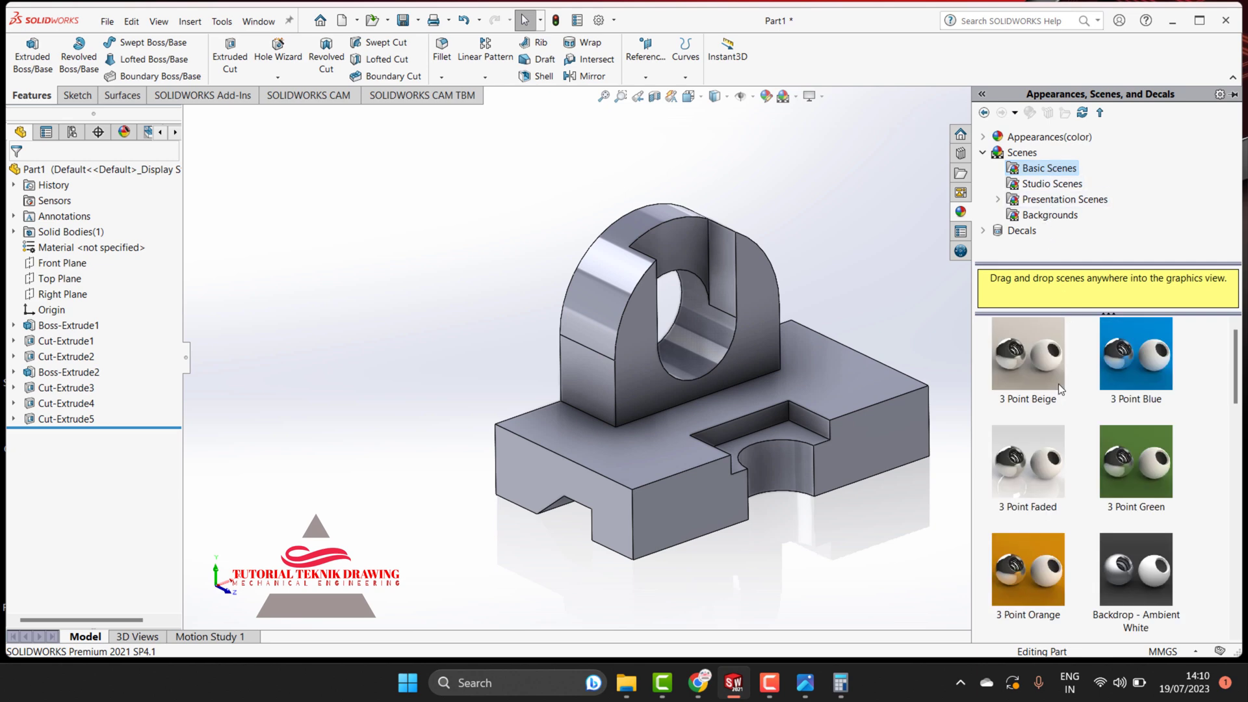
pyautogui.click(1037, 184)
# Expand the Appearances (color) categories and display the Metal finish swatches
pyautogui.click(1028, 138)
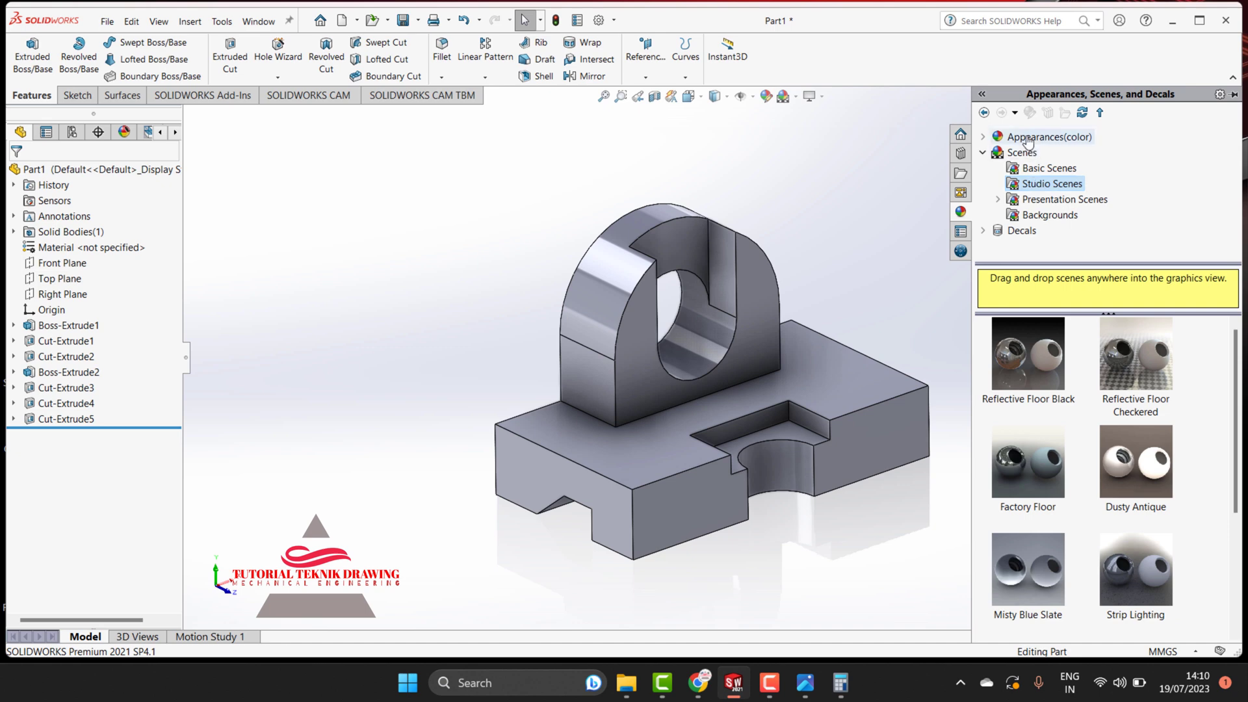
pyautogui.click(984, 138)
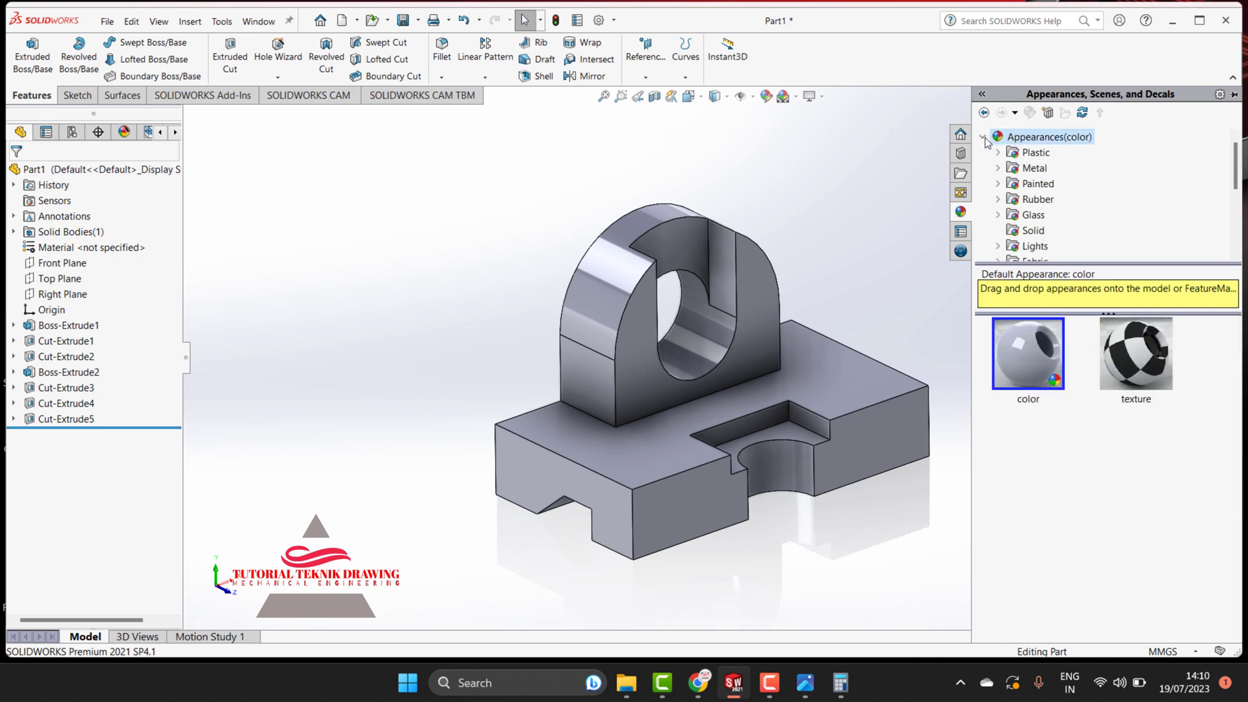
pyautogui.click(983, 138)
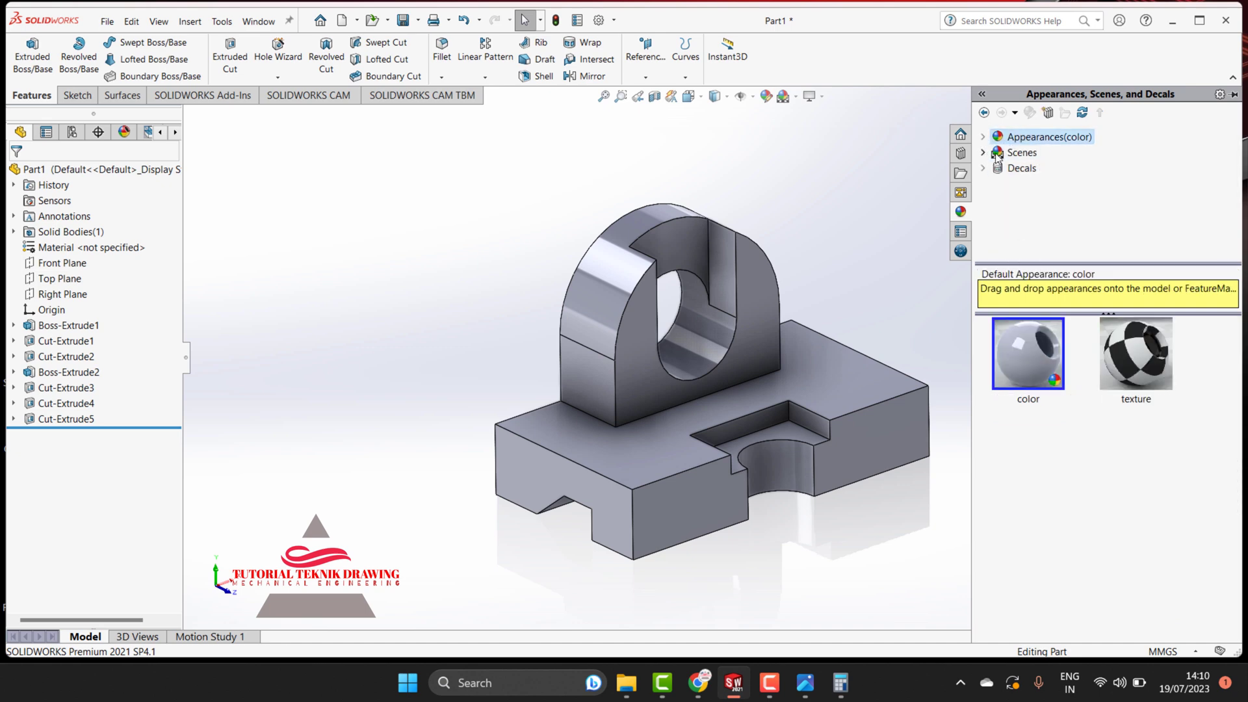
pyautogui.click(983, 138)
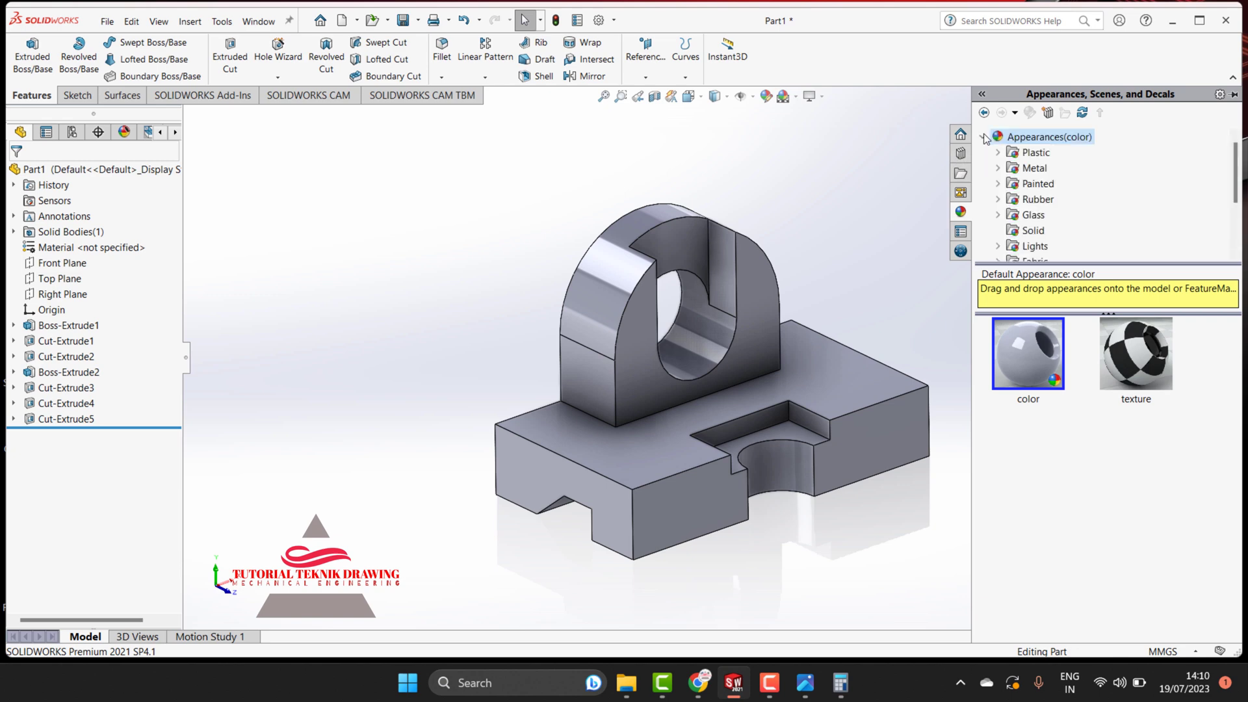
pyautogui.click(1040, 168)
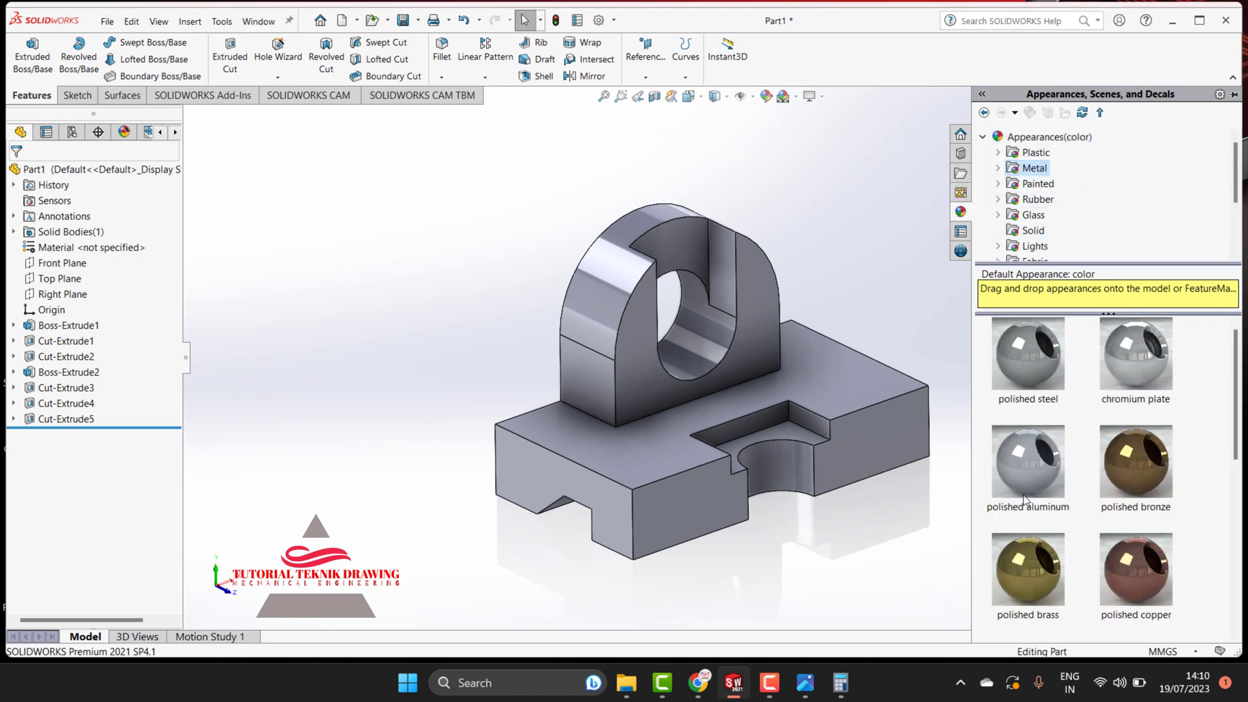
# Try polished steel and polished platinum, then apply candy apple red paint to the whole part
pyautogui.doubleClick(1027, 354)
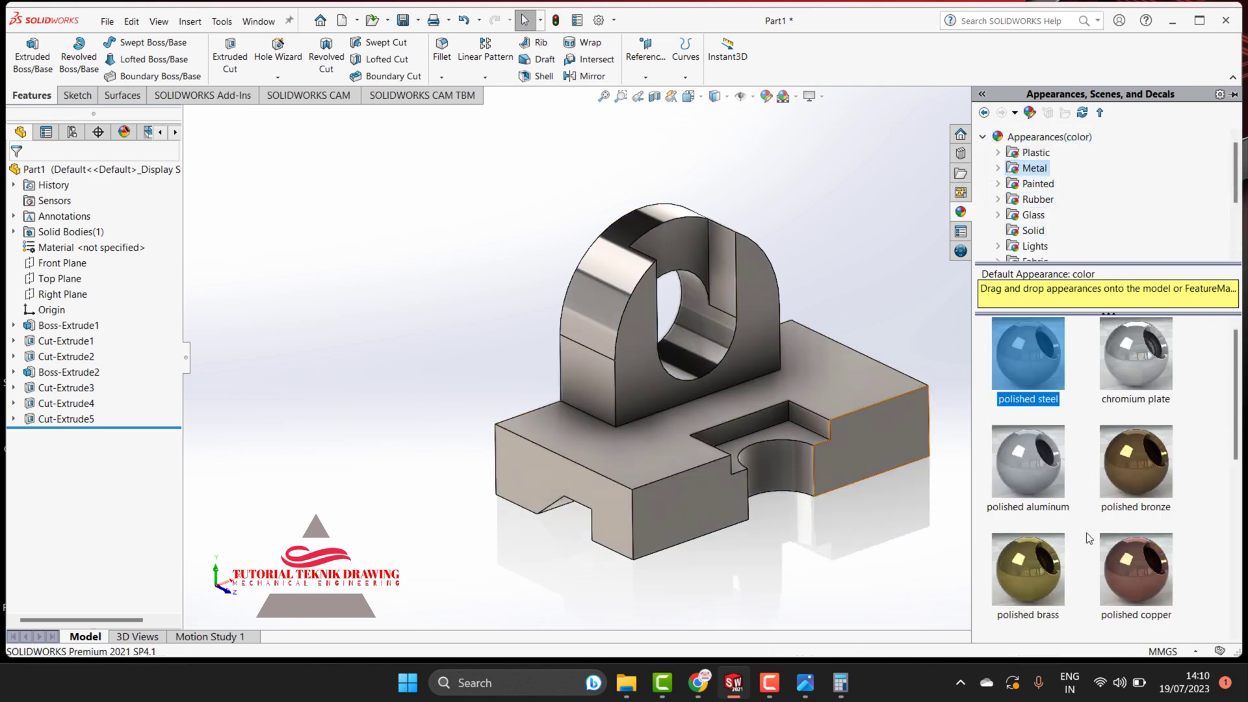
pyautogui.scroll(-3, 1205, 521)
pyautogui.scroll(-2, 1205, 536)
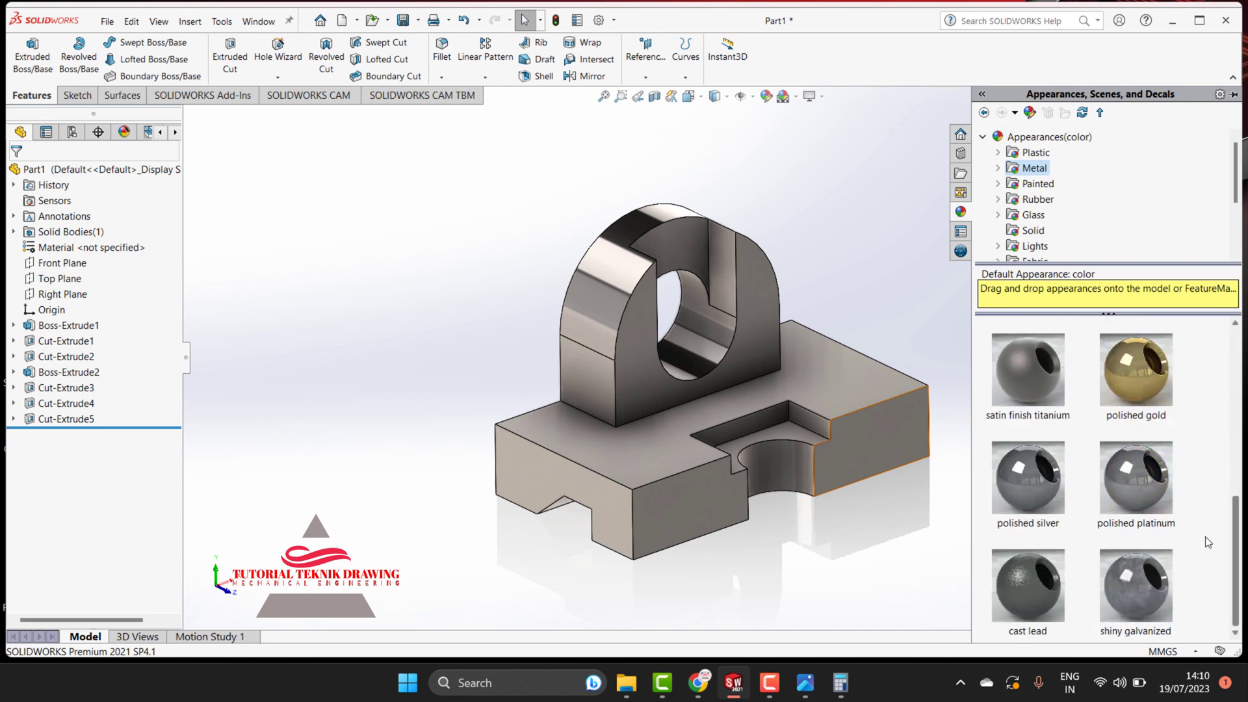
pyautogui.doubleClick(1125, 498)
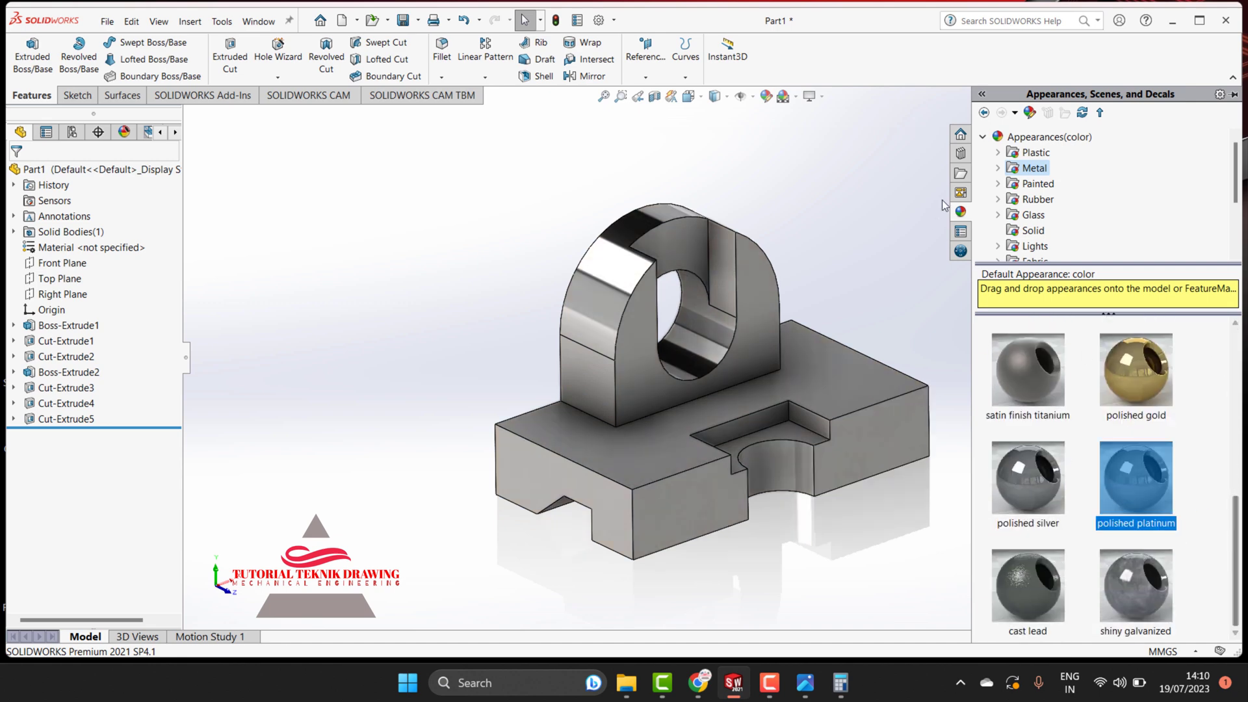
pyautogui.click(1035, 184)
pyautogui.doubleClick(1036, 350)
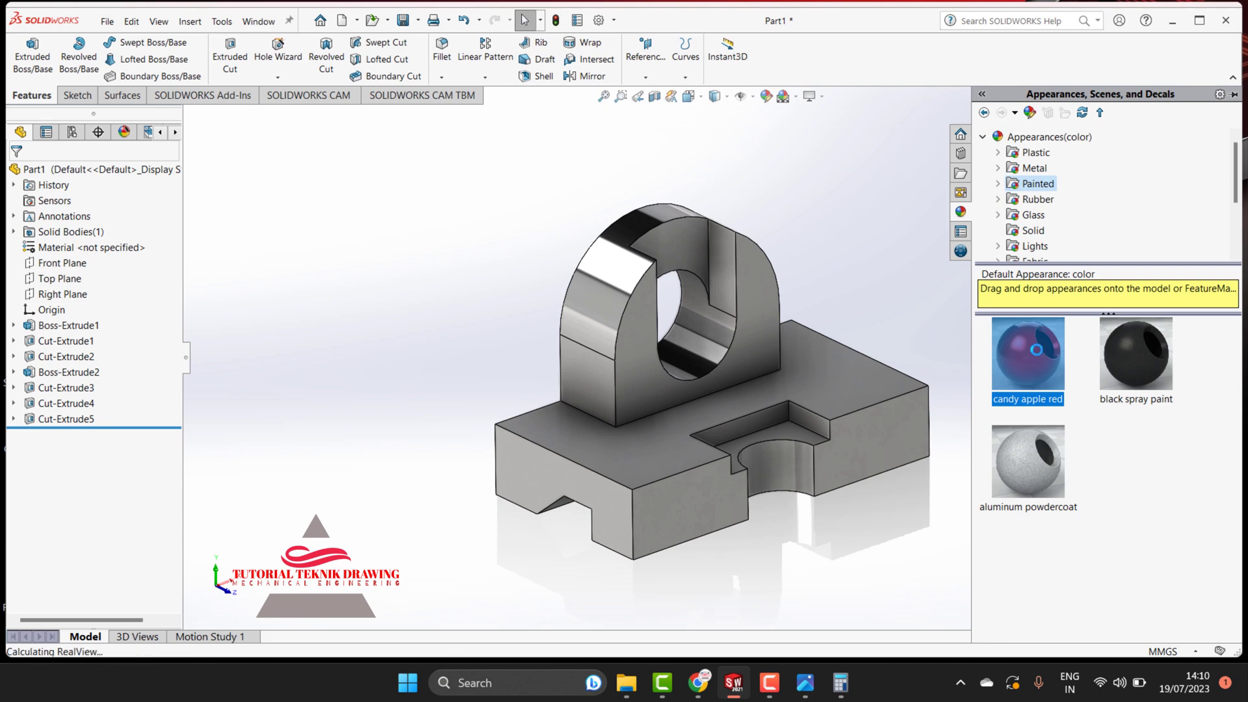
pyautogui.click(984, 113)
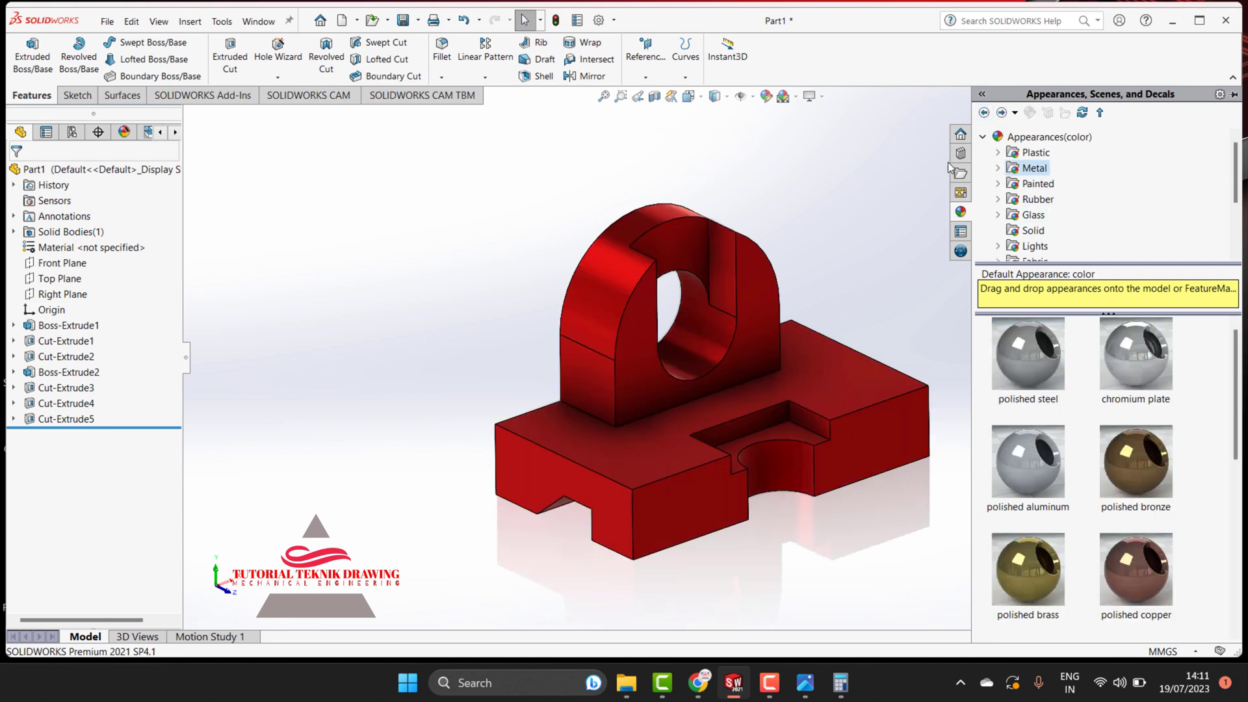